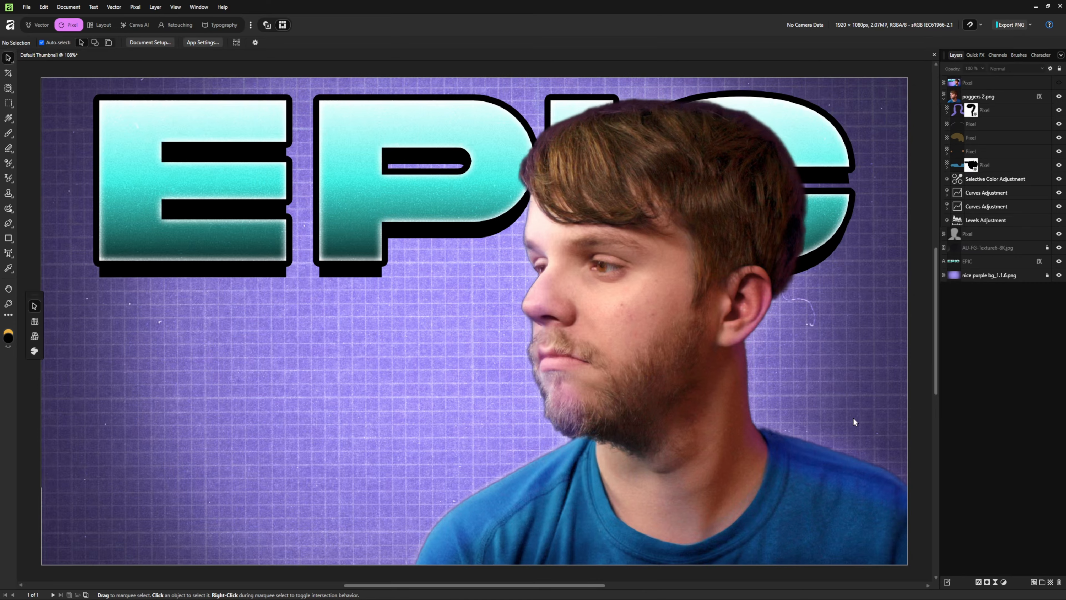
# Compare the poggers 2.png portrait with and without its edits by hiding its adjustment and pixel layers and bringing them back progressively.
pyautogui.moveTo(1058, 110); pyautogui.dragTo(1059, 235)
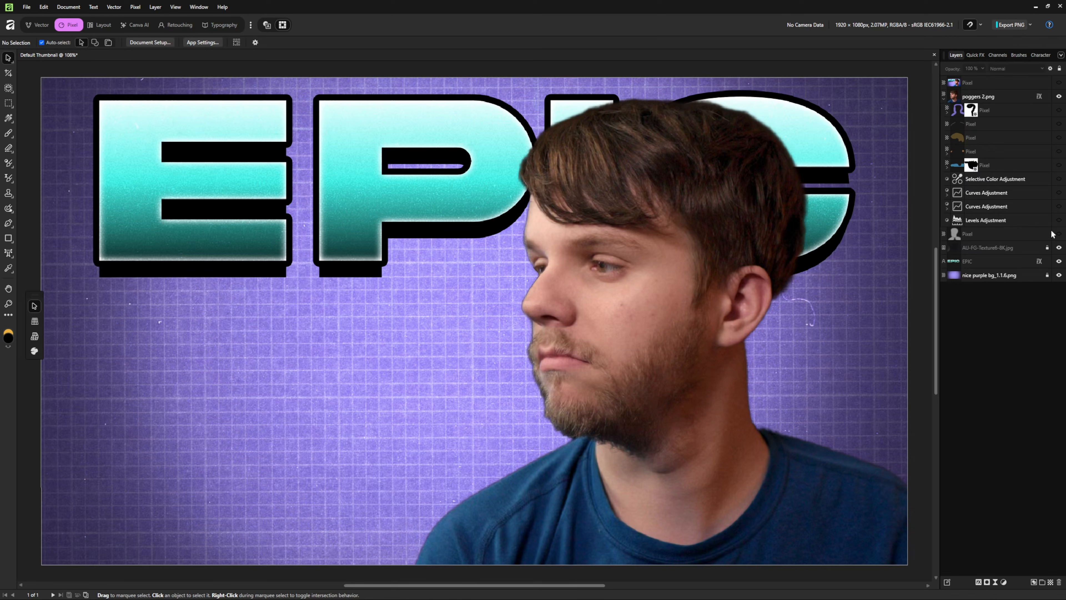
pyautogui.click(1059, 220)
pyautogui.click(1059, 206)
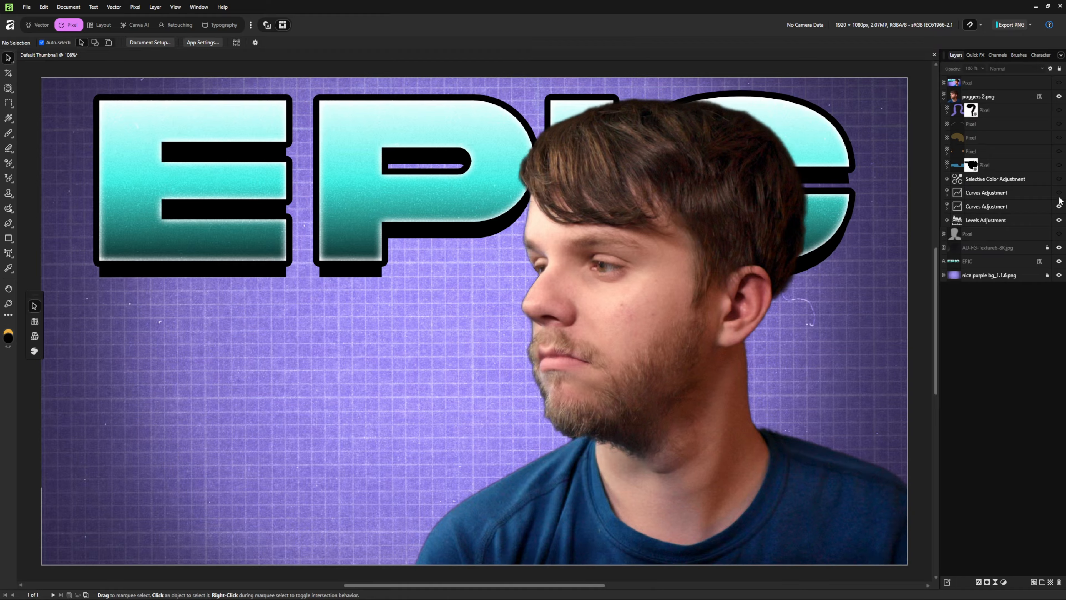
pyautogui.click(1058, 192)
pyautogui.click(1058, 179)
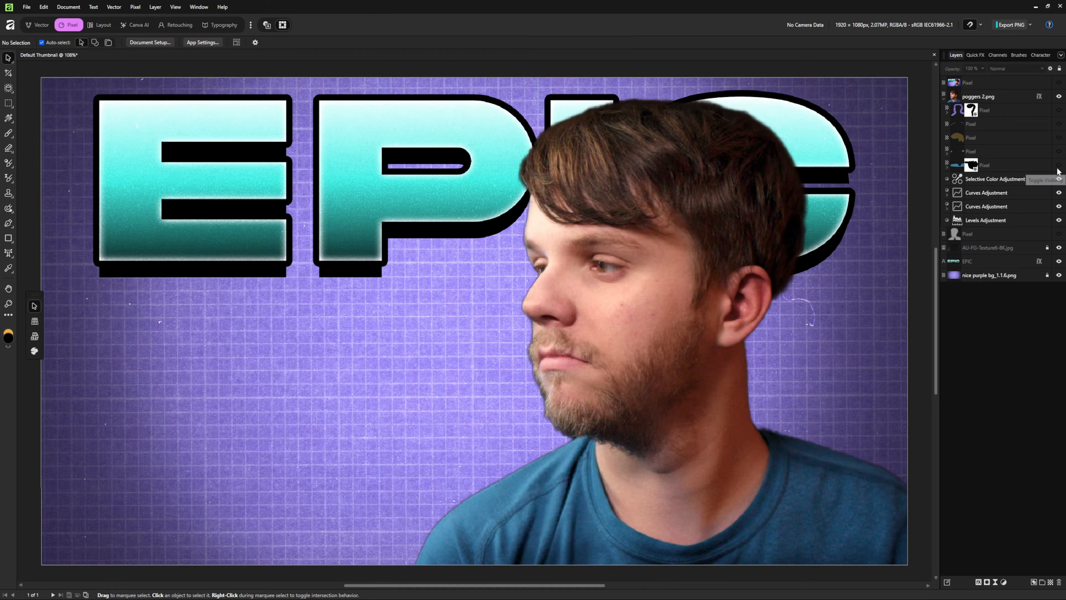
pyautogui.moveTo(1057, 166); pyautogui.dragTo(1058, 112)
pyautogui.click(1059, 234)
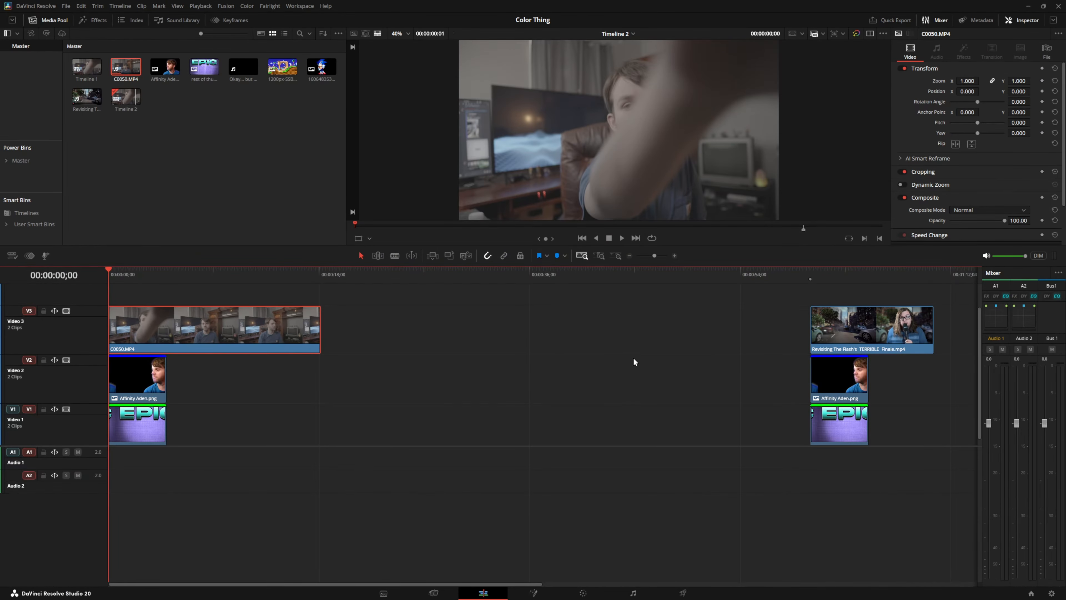
# Switch to DaVinci Resolve and compare frames of C0050.MP4 with Revisiting The Flash's TERRIBLE Finale.mp4 on the timeline.
pyautogui.click(211, 274)
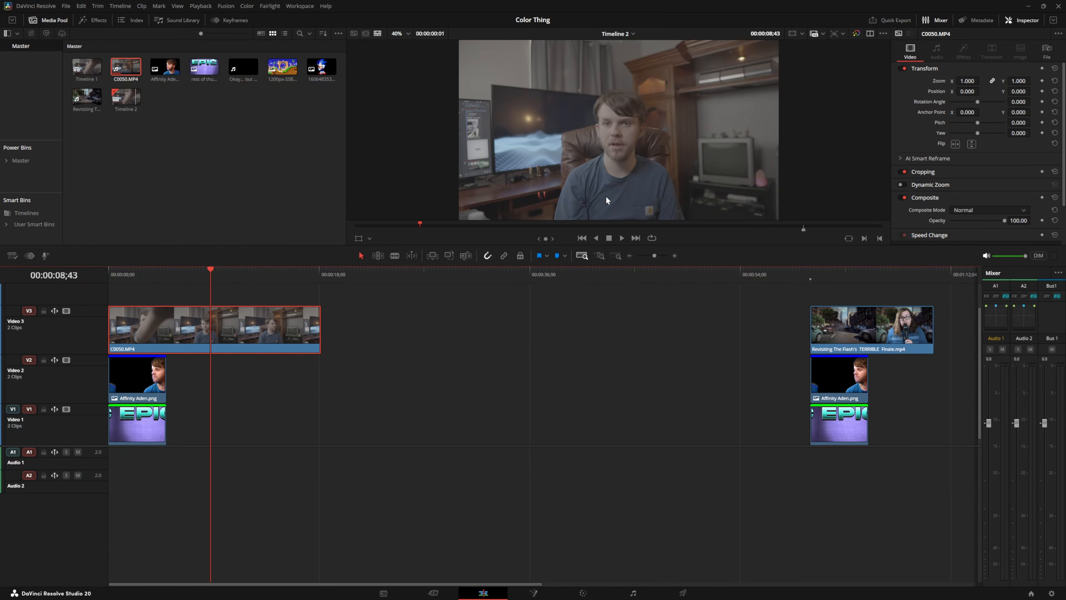
pyautogui.click(868, 272)
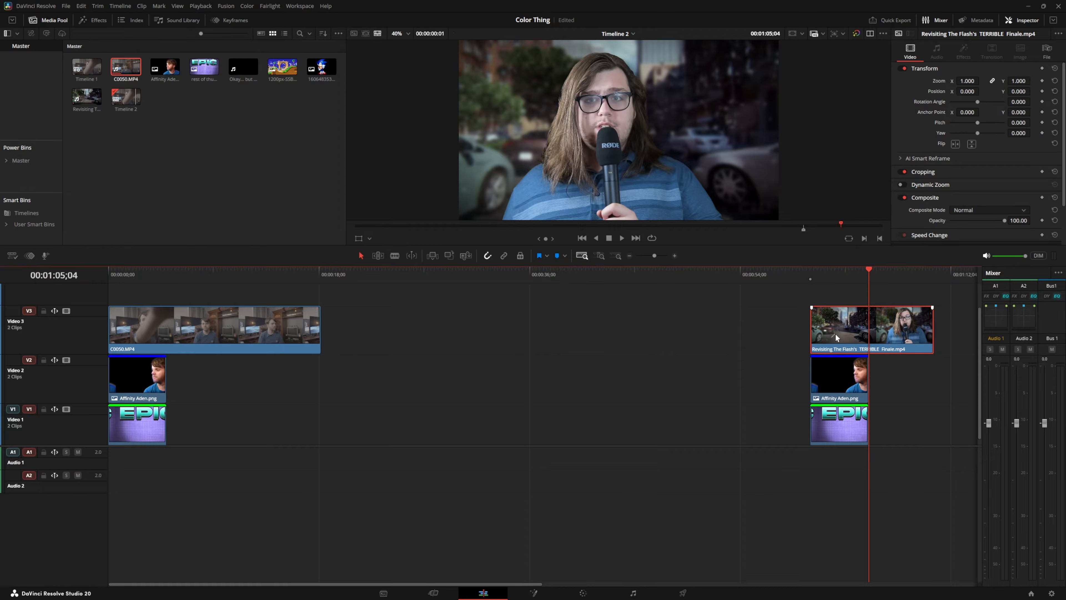
pyautogui.click(214, 275)
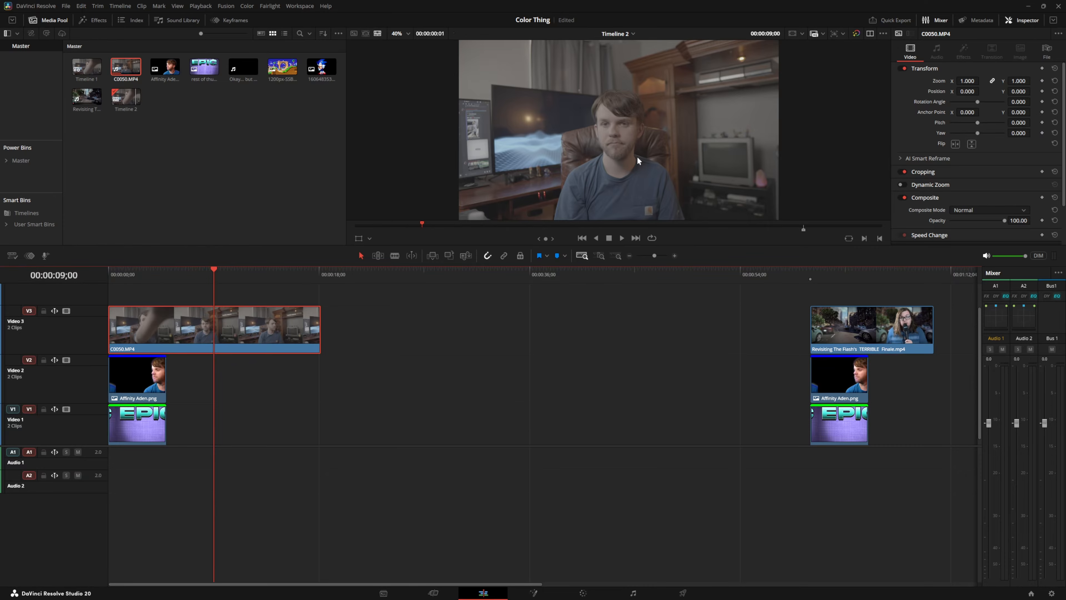
pyautogui.click(867, 272)
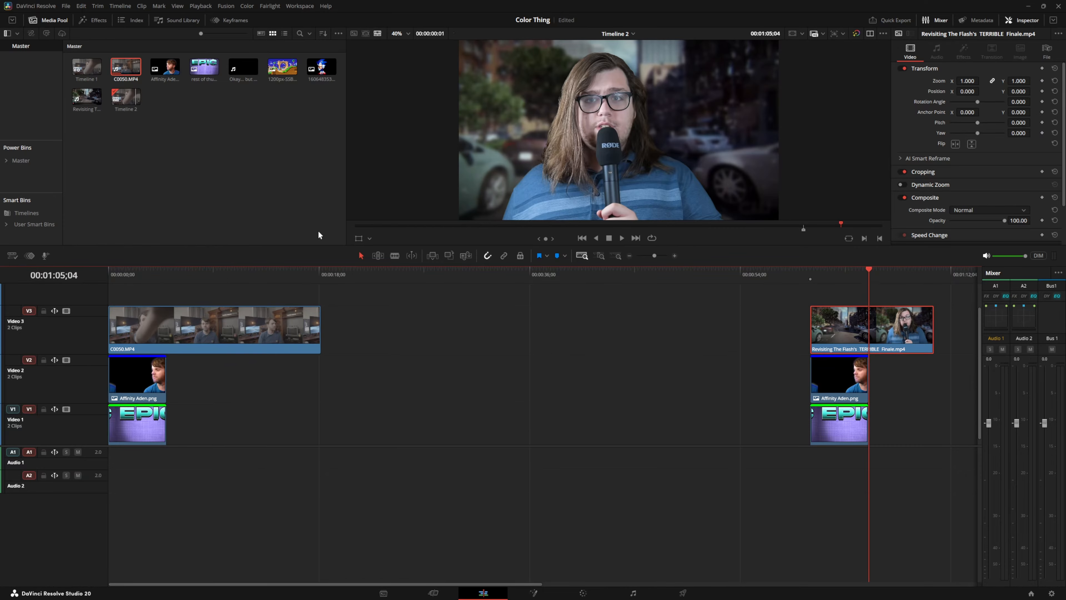
pyautogui.click(188, 272)
pyautogui.click(868, 273)
pyautogui.click(186, 272)
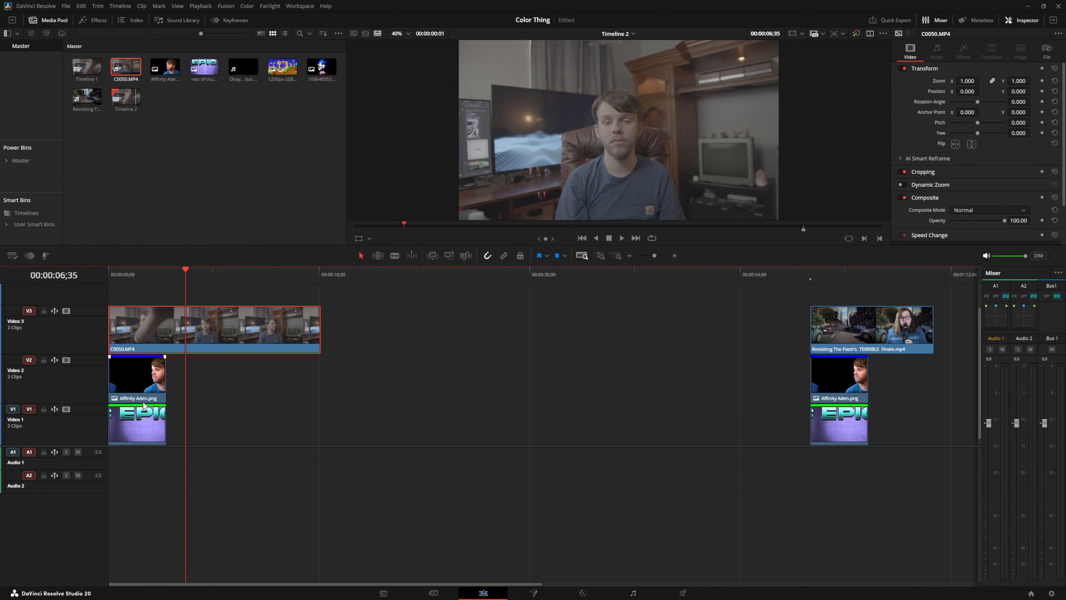
# Preview the thumbnail composite with Video 3 disabled, isolate the portrait and the background tracks in turn, and restore all tracks.
pyautogui.click(66, 311)
pyautogui.click(128, 273)
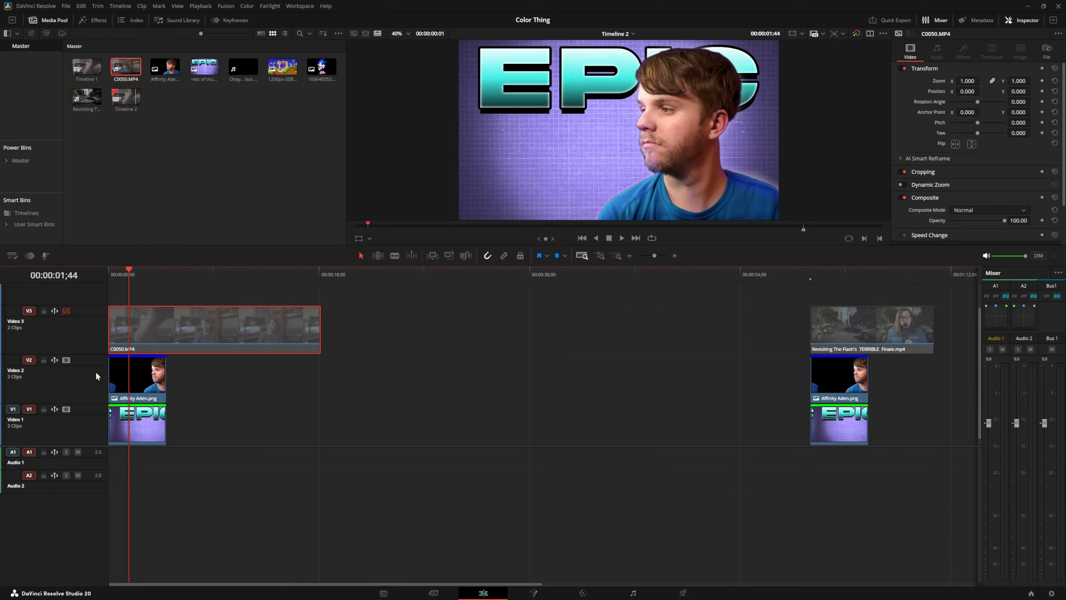
pyautogui.click(67, 409)
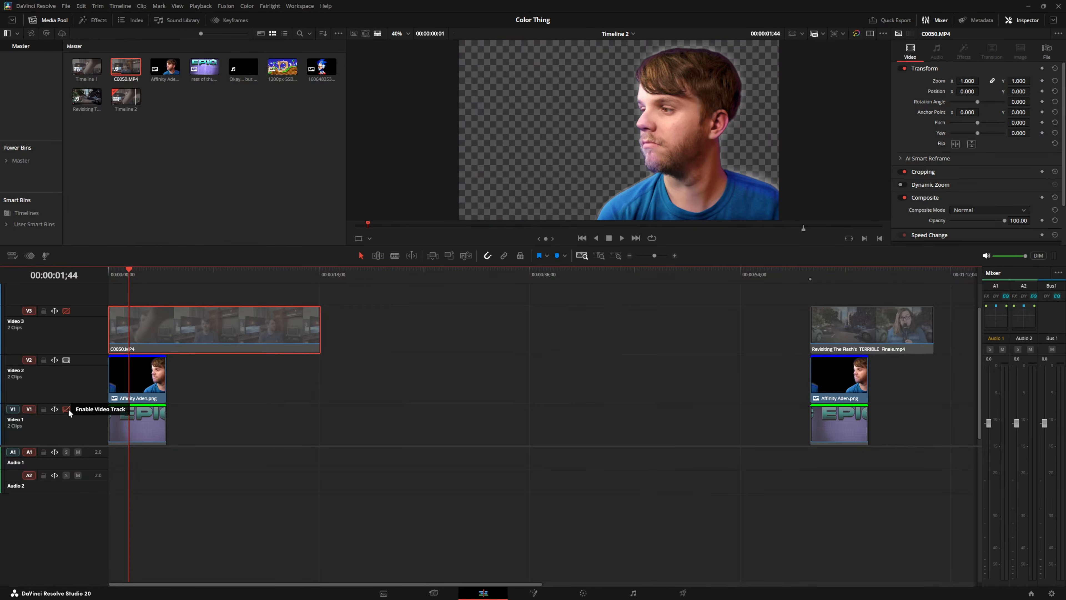
pyautogui.click(67, 408)
pyautogui.click(66, 360)
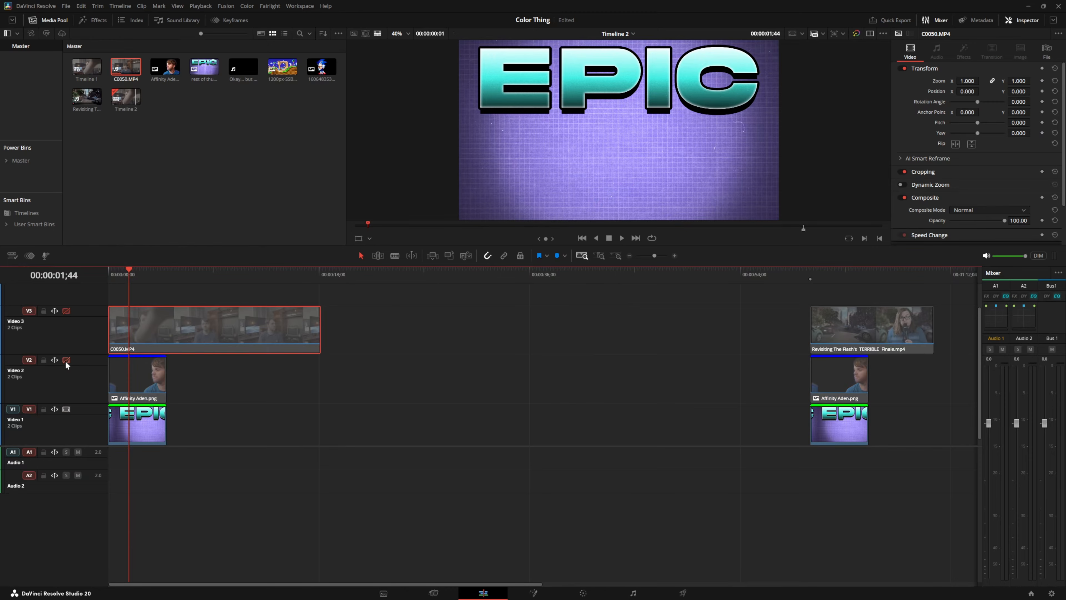
pyautogui.click(66, 361)
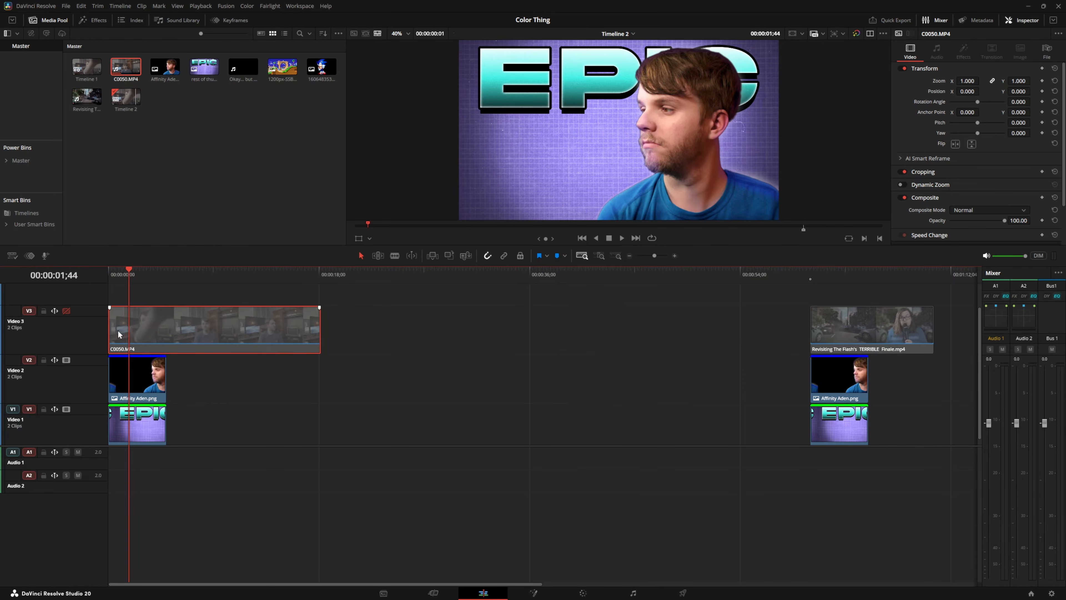
pyautogui.click(66, 312)
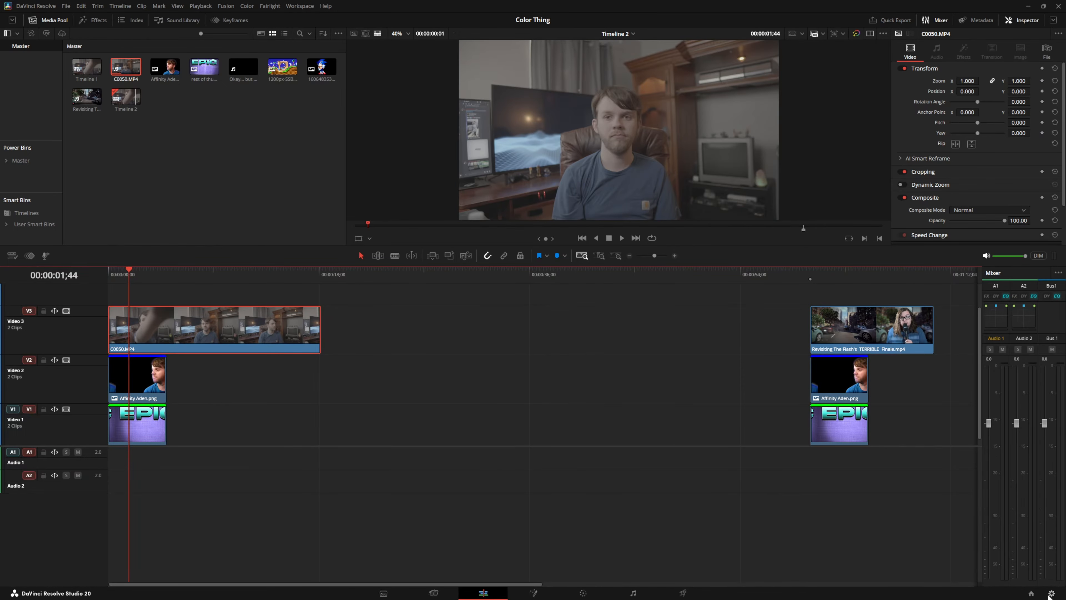
# Examine the project's Color Management settings, including the timeline and output color spaces, and leave without saving.
pyautogui.click(1051, 593)
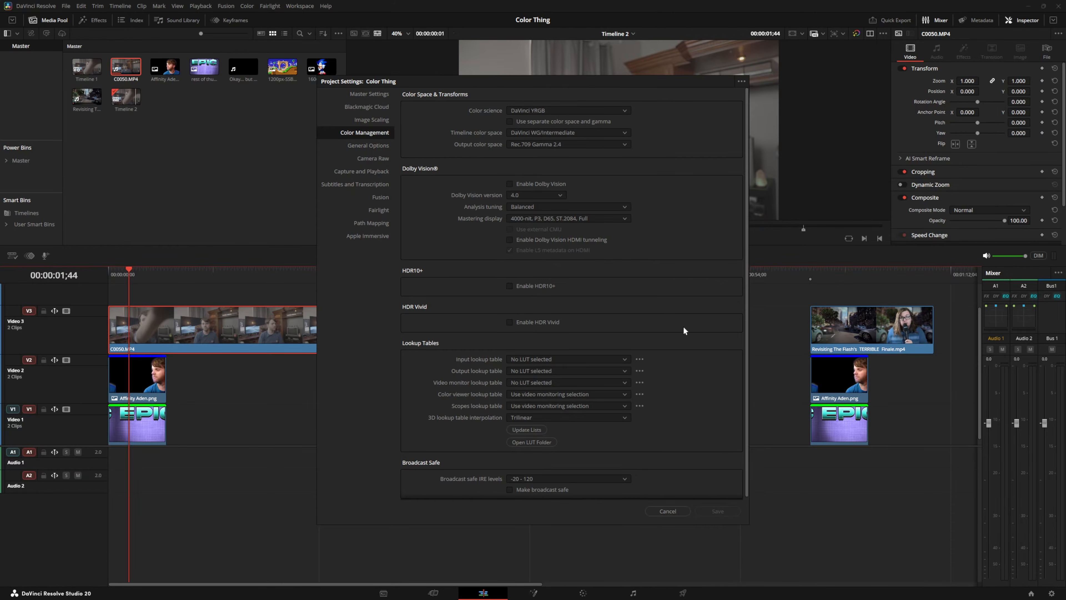
pyautogui.click(668, 510)
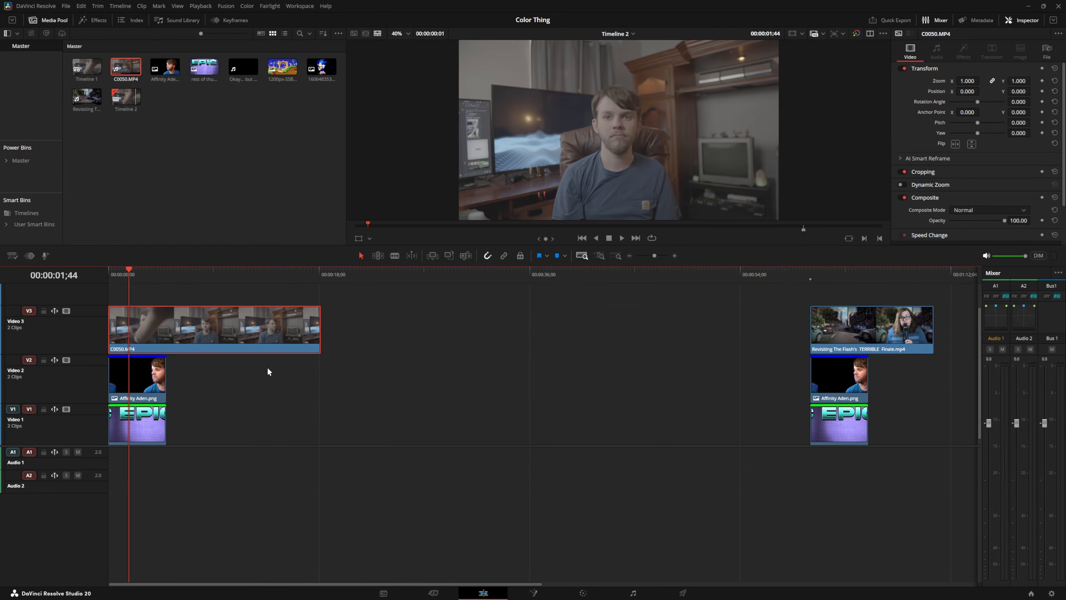
# Open a frame of the C0050.MP4 clip on the Color page, hide the effects library and adjust the viewer zoom.
pyautogui.click(214, 270)
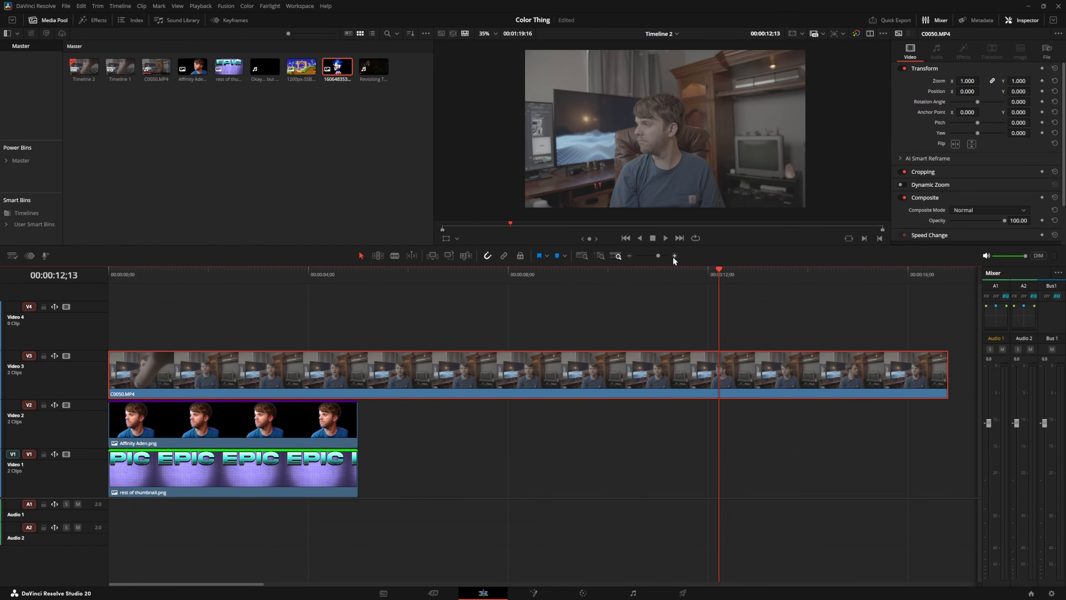
pyautogui.click(674, 255)
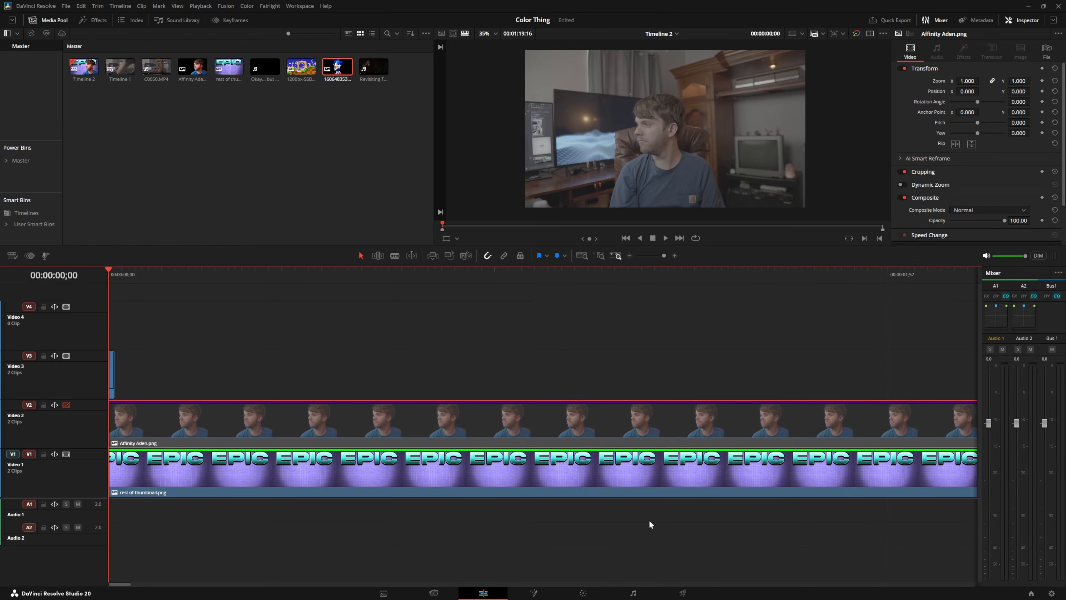
pyautogui.click(583, 593)
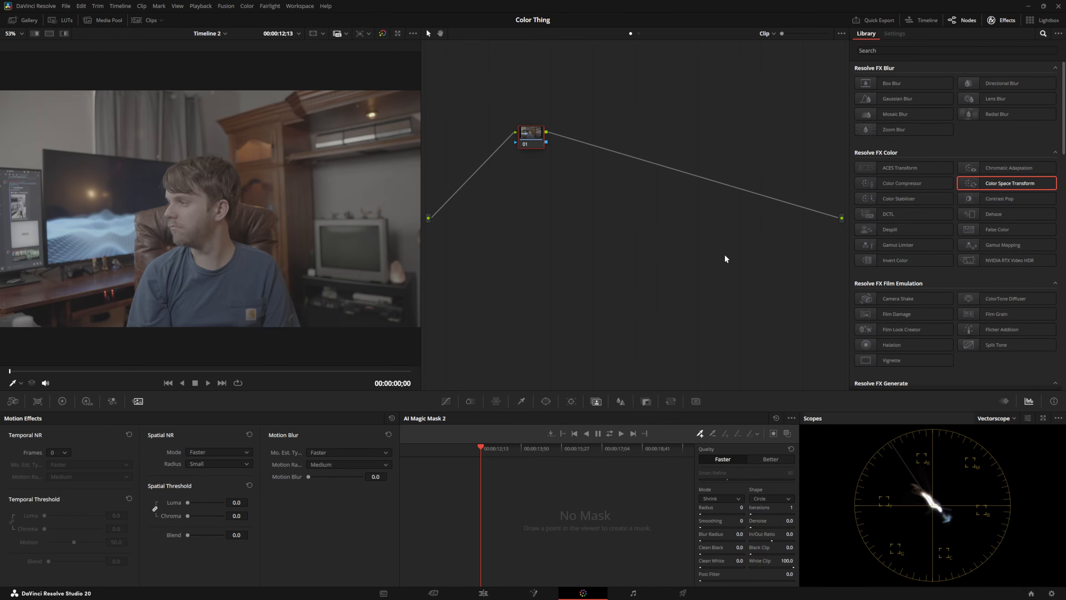
pyautogui.click(1003, 22)
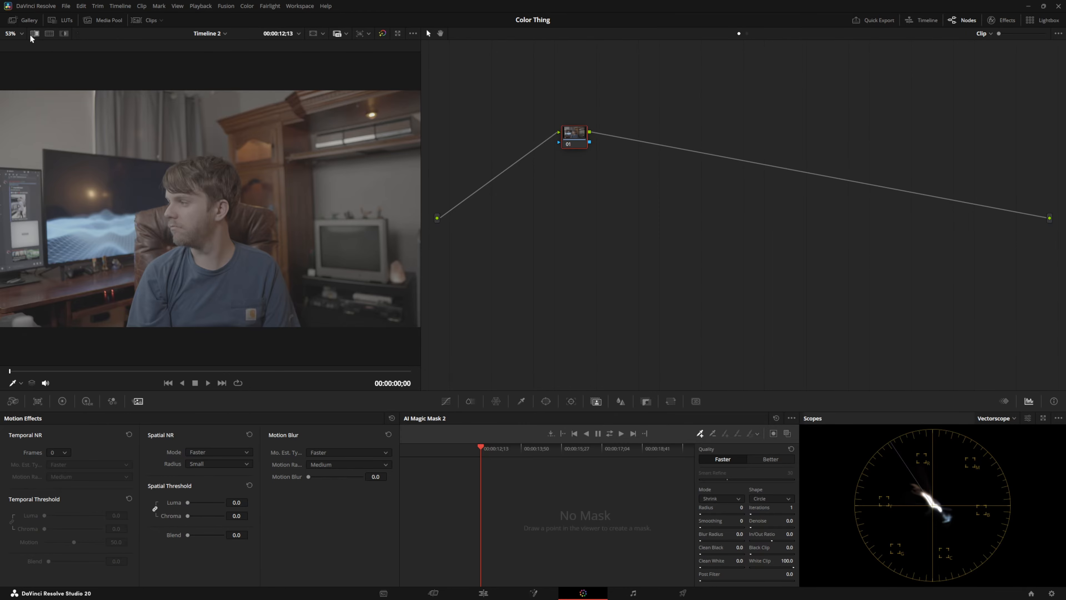
pyautogui.click(22, 33)
pyautogui.click(22, 46)
# Move the first node next to the source input and add four serial nodes after it.
pyautogui.moveTo(573, 147); pyautogui.dragTo(494, 210)
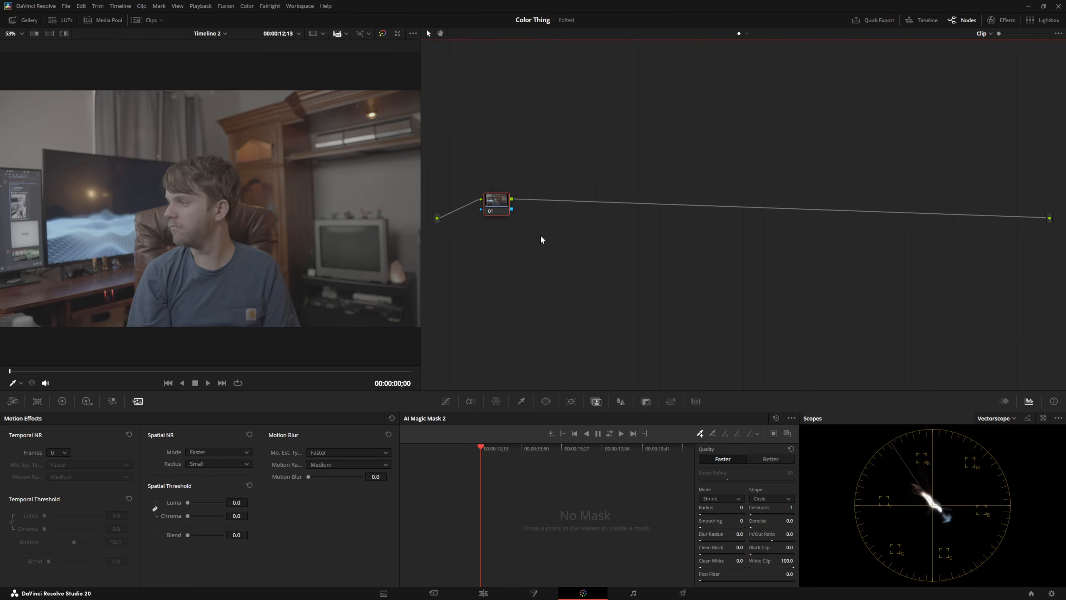
pyautogui.hotkey('alt', 's')
pyautogui.hotkey('alt', 's')
pyautogui.hotkey('alt', 's')
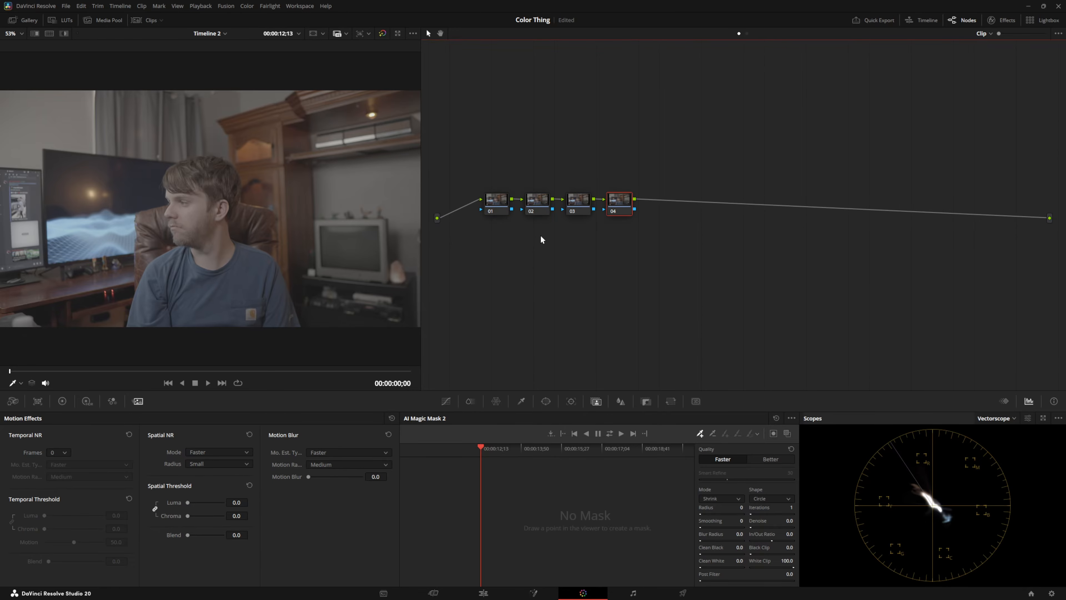
pyautogui.hotkey('alt', 's')
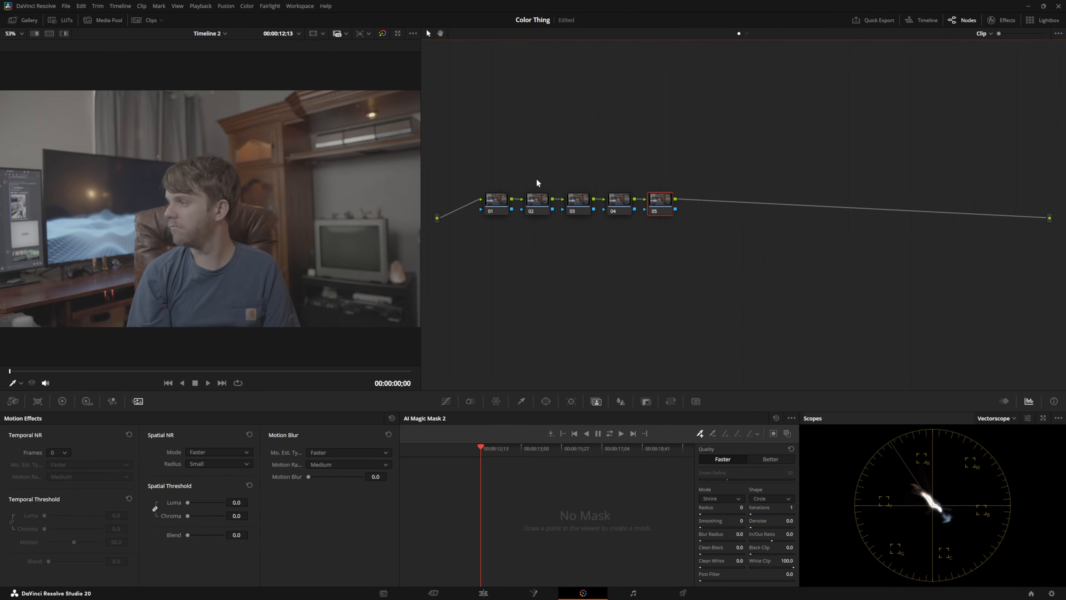
# Label node 01 "CST IN" and node 02 "Exposure".
pyautogui.rightClick(500, 205)
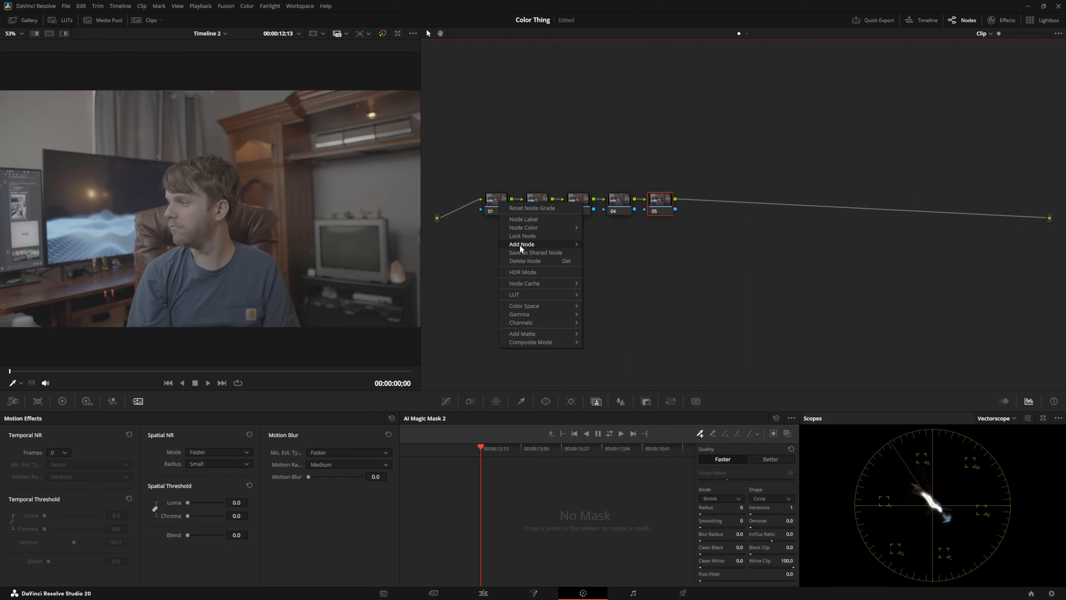
pyautogui.moveTo(522, 245)
pyautogui.click(525, 223)
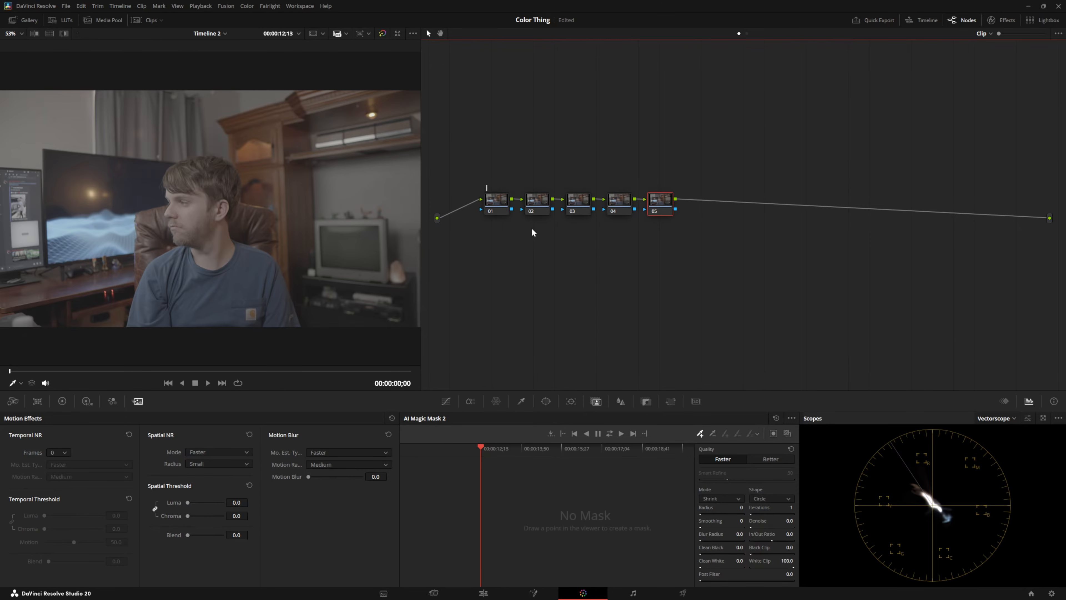
pyautogui.write('CST IN')
pyautogui.click(543, 211)
pyautogui.rightClick(543, 216)
pyautogui.click(553, 229)
pyautogui.write('Exposure')
# Label node 03 "Balance" and node 04 "Saturation".
pyautogui.rightClick(585, 212)
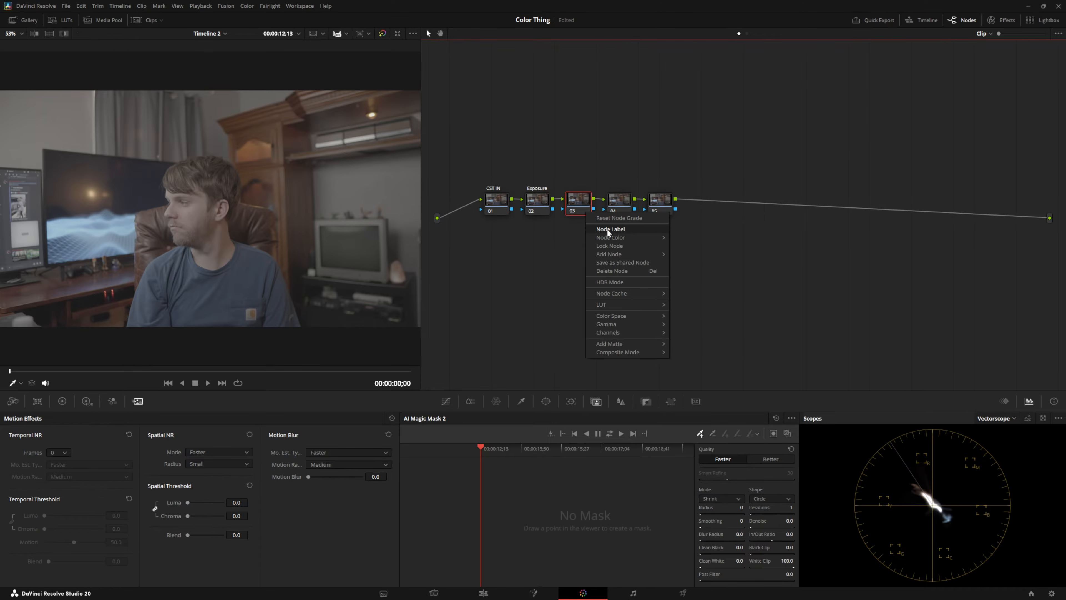
pyautogui.click(607, 229)
pyautogui.write('Balance')
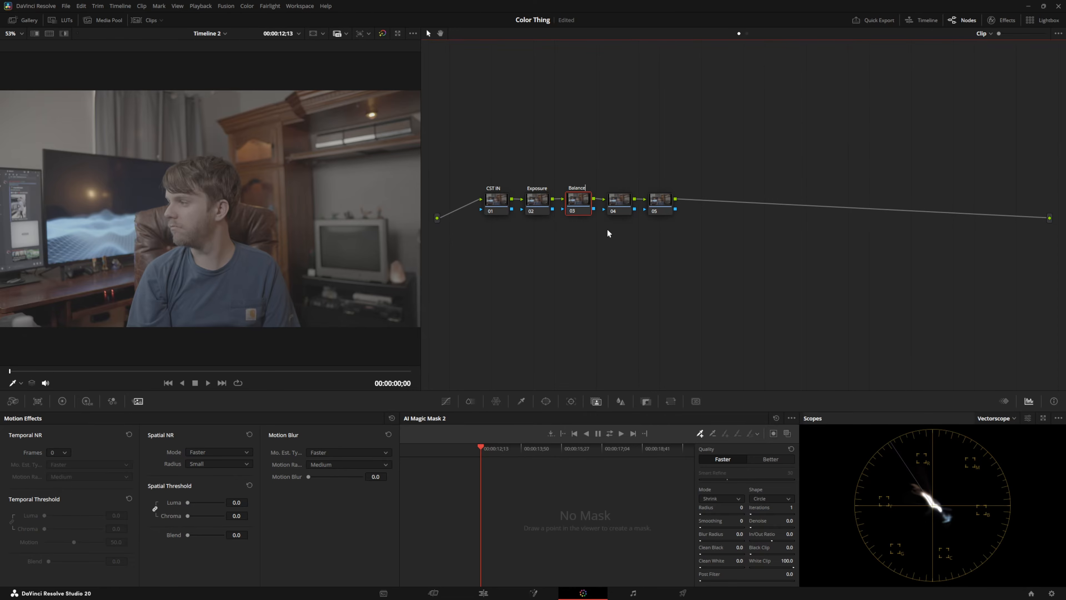
pyautogui.press('Return')
pyautogui.rightClick(613, 207)
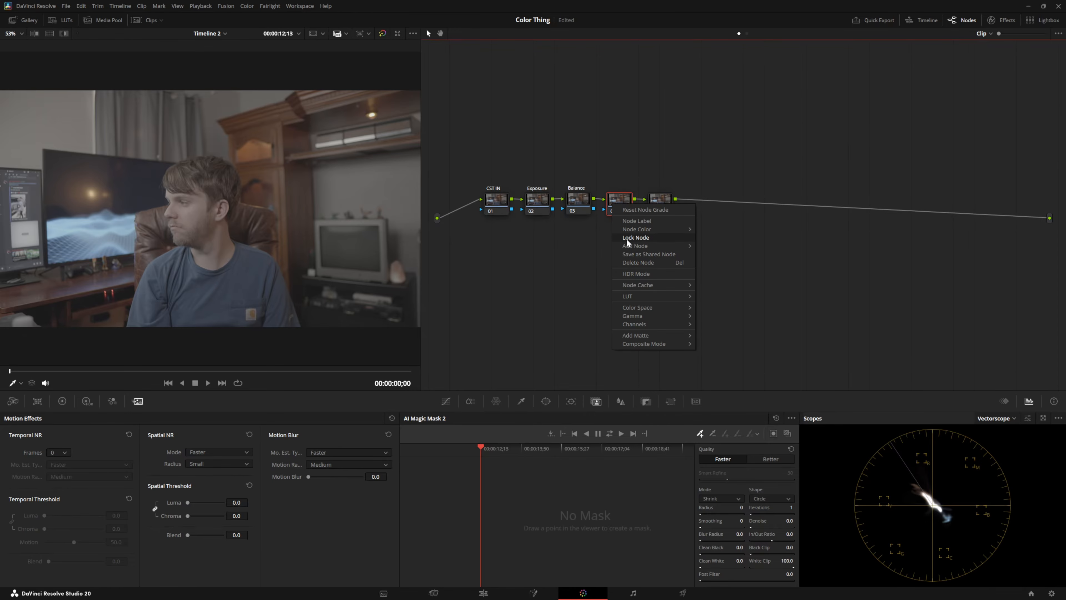
pyautogui.click(637, 222)
pyautogui.write('Saturati')
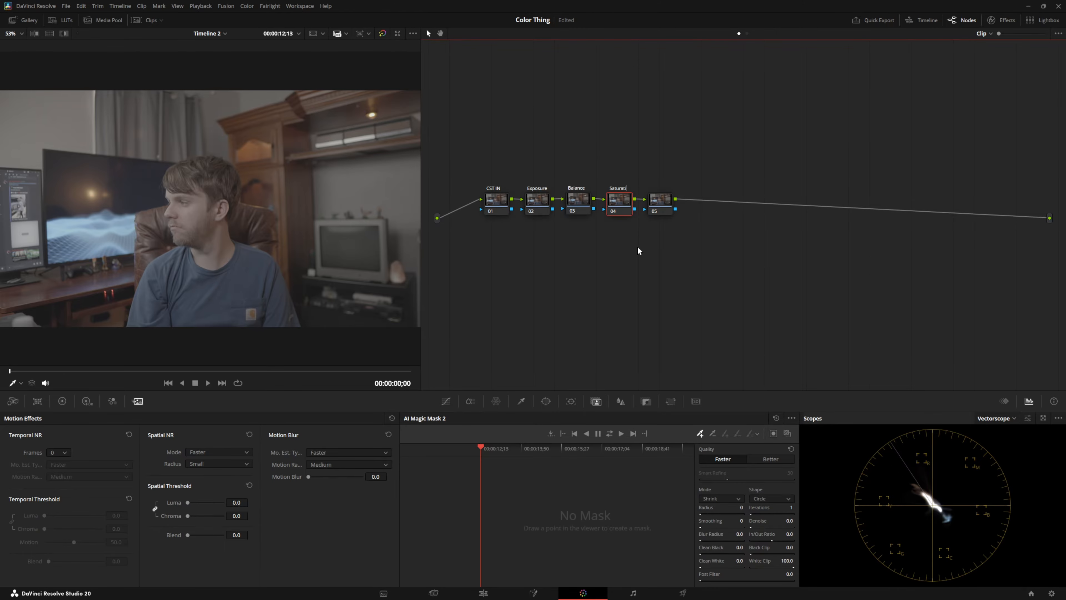
pyautogui.write('on')
# Label the last node, 05, "CST OUT".
pyautogui.click(665, 211)
pyautogui.rightClick(666, 204)
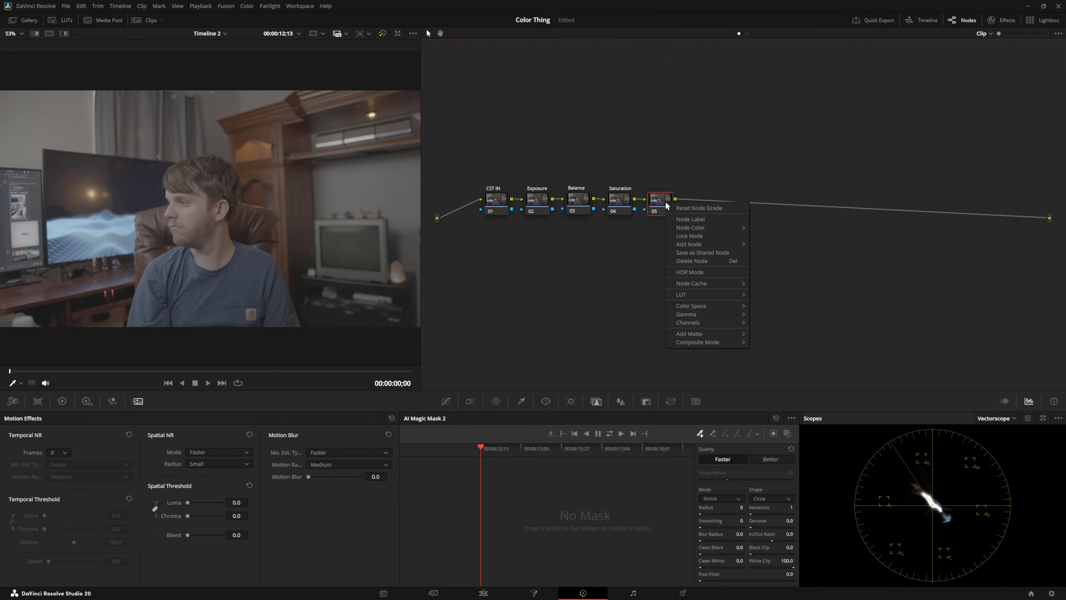
pyautogui.click(699, 222)
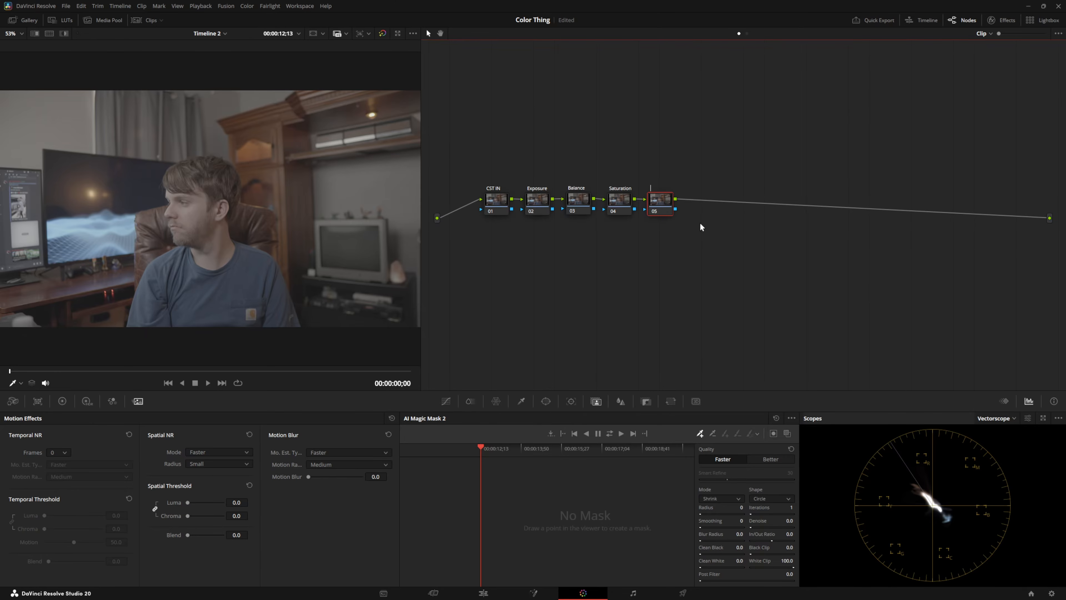
pyautogui.write('CST OUT')
# Apply the Color Space Transform effect to the CST OUT and CST IN nodes.
pyautogui.click(1001, 20)
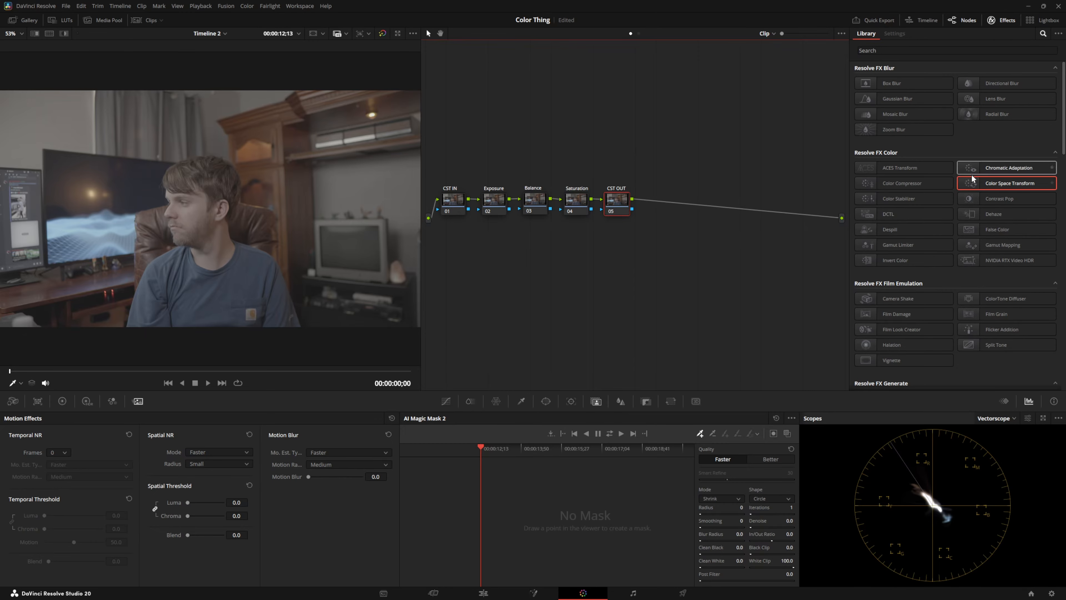
pyautogui.moveTo(989, 186); pyautogui.dragTo(616, 201)
pyautogui.click(453, 200)
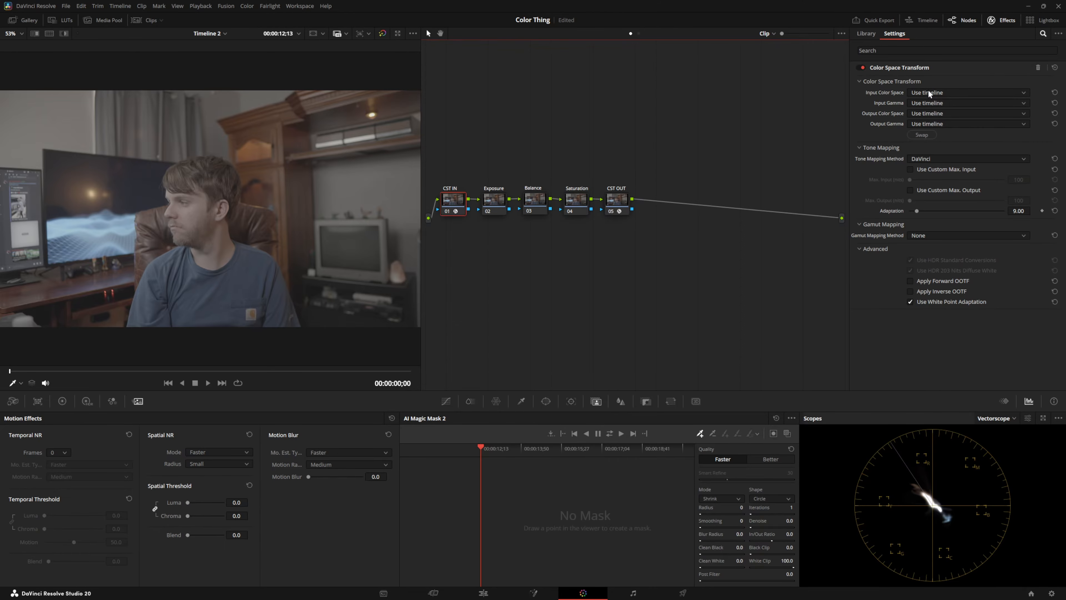
# Set the CST IN node's input color space to Sony S-Gamut3.Cine and its input gamma to Sony S-Log3.
pyautogui.click(929, 92)
pyautogui.scroll(-10, 944, 122)
pyautogui.click(938, 158)
pyautogui.click(930, 103)
pyautogui.scroll(-15, 935, 147)
pyautogui.click(928, 168)
# Set the CST IN node's output color space to DaVinci Wide Gamut.
pyautogui.click(920, 114)
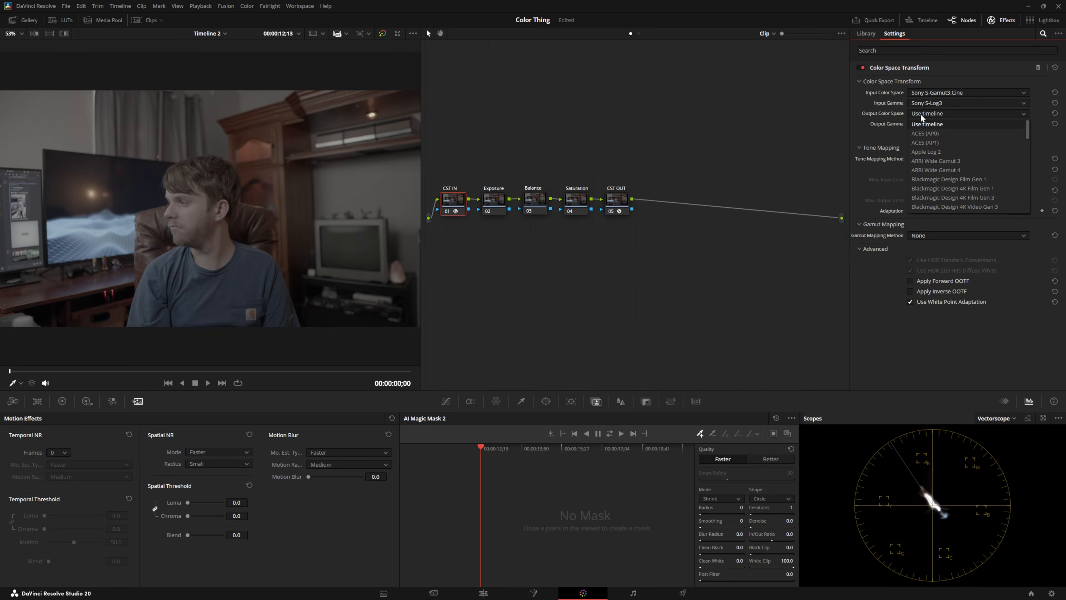
pyautogui.scroll(-5, 933, 135)
pyautogui.click(931, 156)
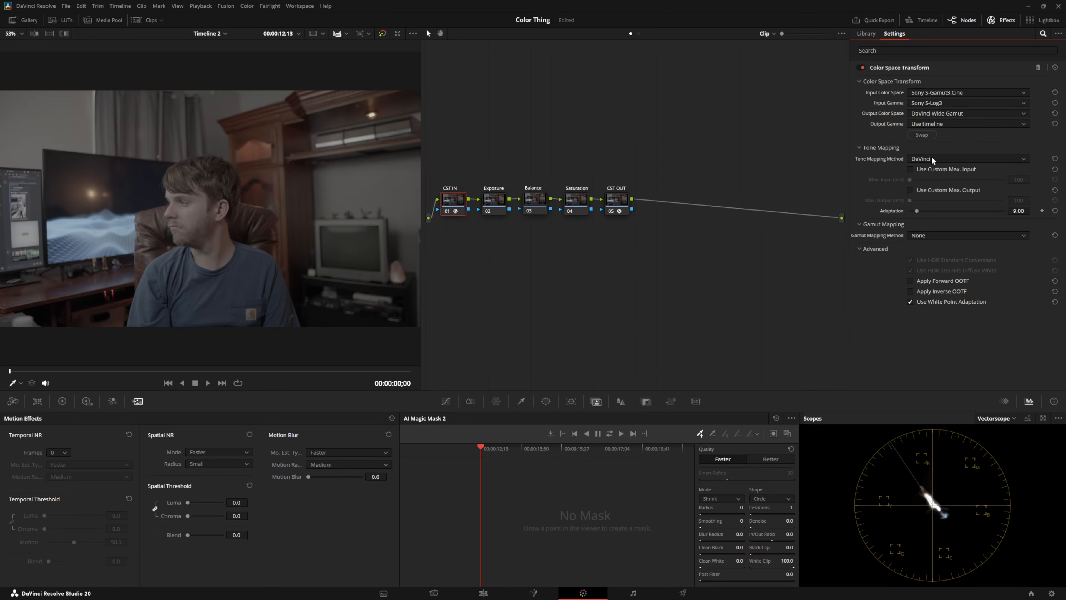
# Set the CST IN node's output gamma to DaVinci Intermediate.
pyautogui.click(929, 124)
pyautogui.scroll(-4, 936, 168)
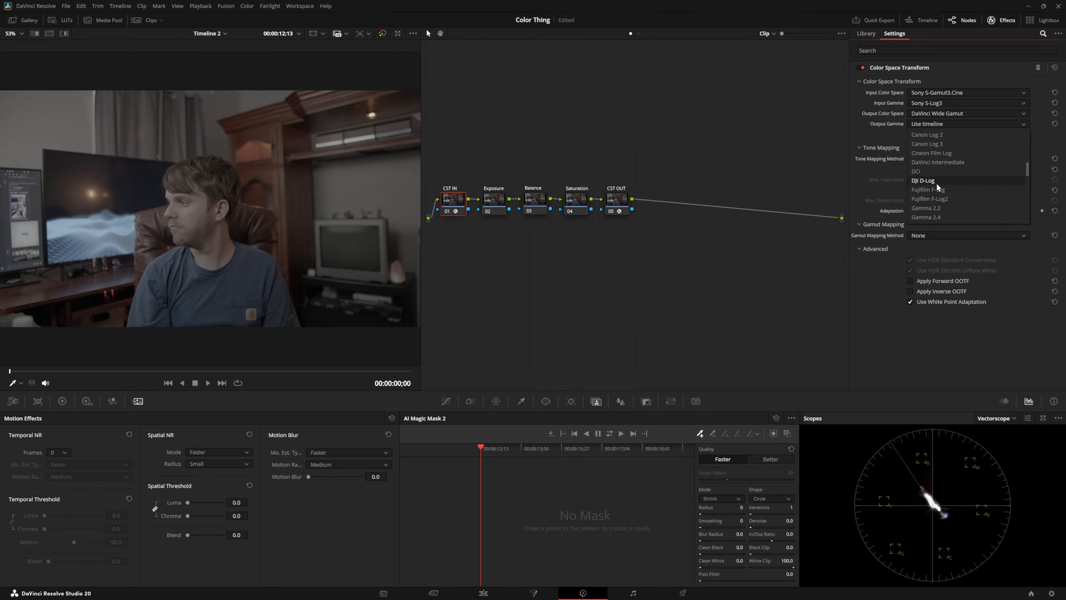
pyautogui.click(938, 163)
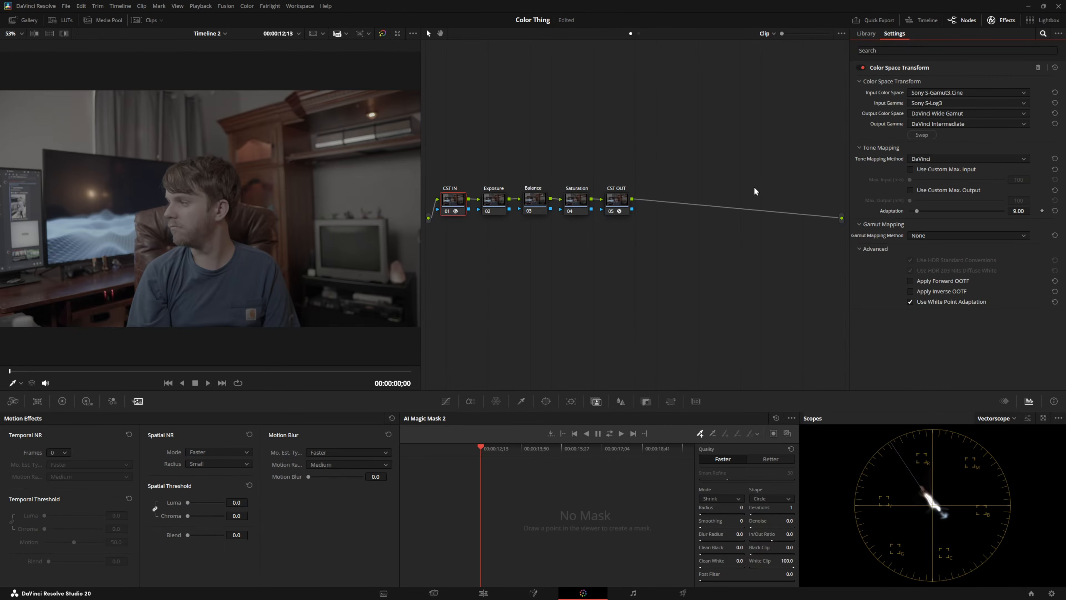
# Set the CST OUT node's input color space to DaVinci Wide Gamut and its input gamma to DaVinci Intermediate.
pyautogui.click(617, 200)
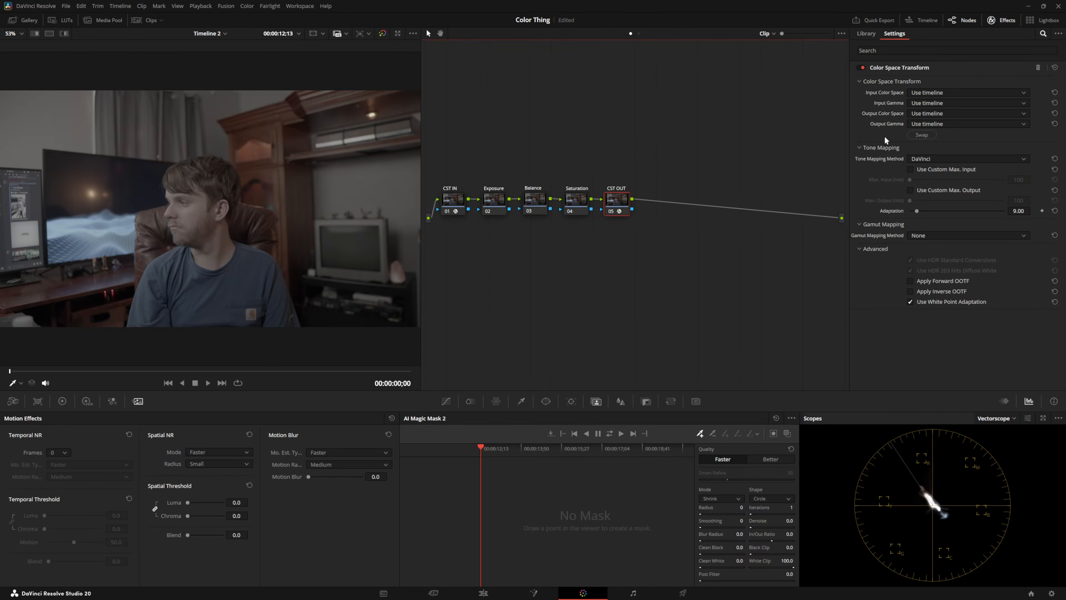
pyautogui.click(922, 93)
pyautogui.scroll(-3, 938, 110)
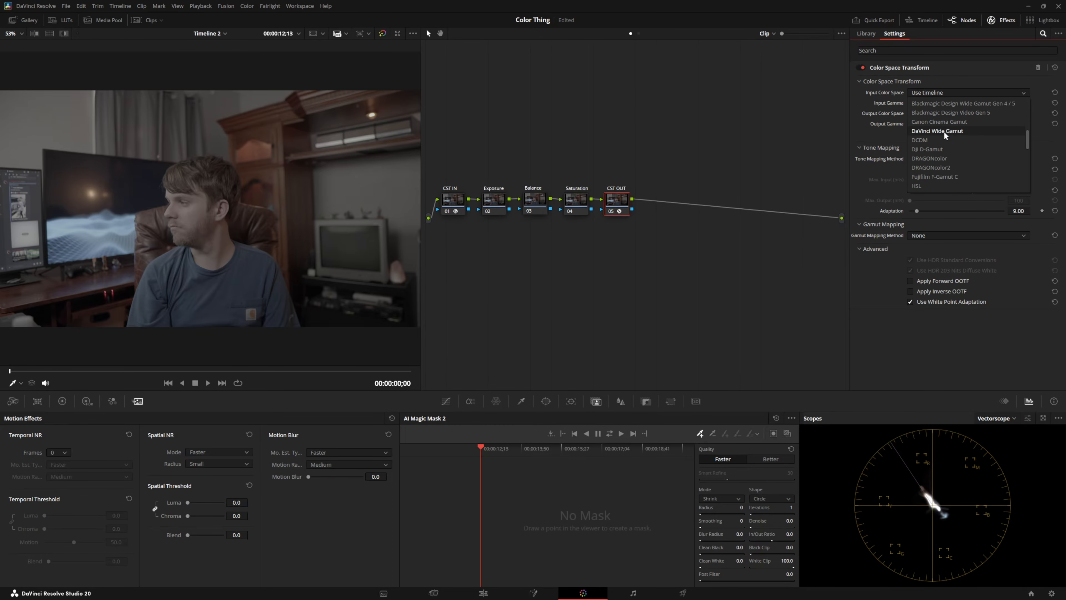
pyautogui.click(943, 131)
pyautogui.click(924, 103)
pyautogui.scroll(-5, 930, 123)
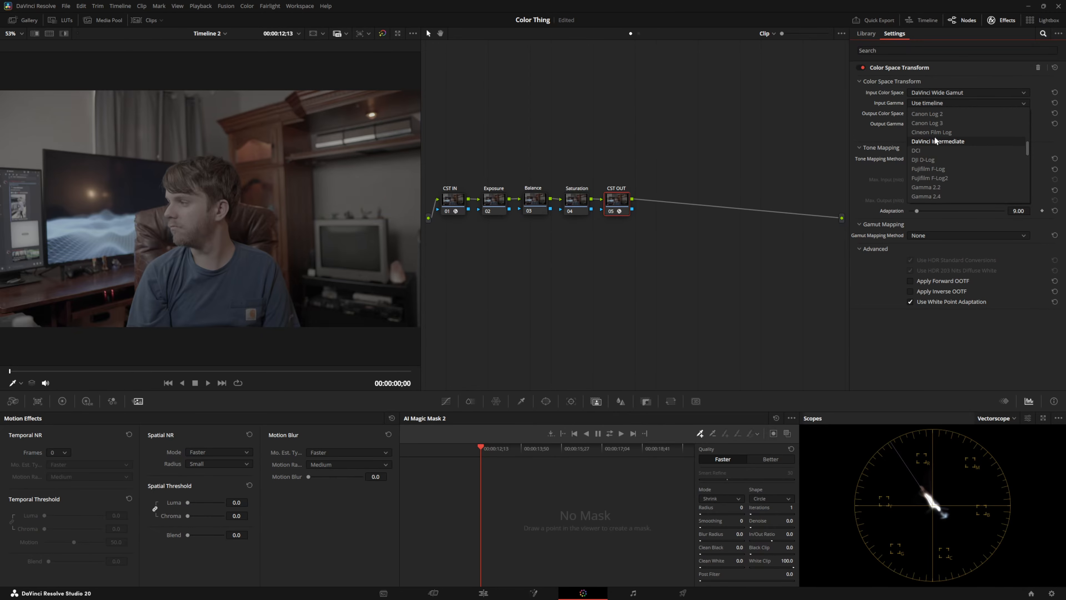
pyautogui.click(935, 140)
# Set the CST OUT node's output color space to Rec.709 and its output gamma to Gamma 2.4.
pyautogui.click(930, 113)
pyautogui.scroll(-5, 934, 137)
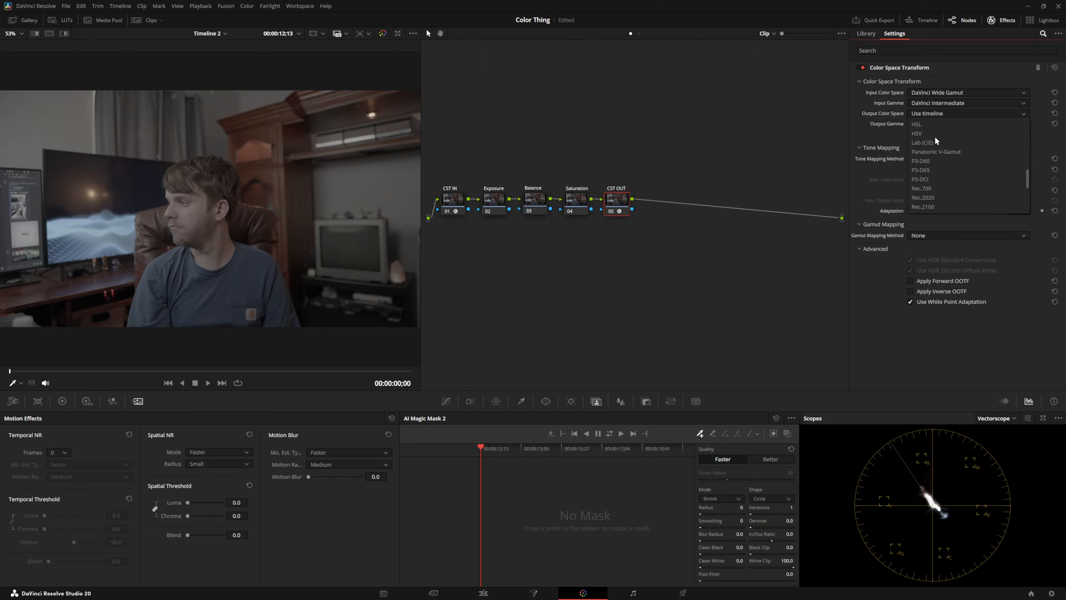
pyautogui.click(923, 188)
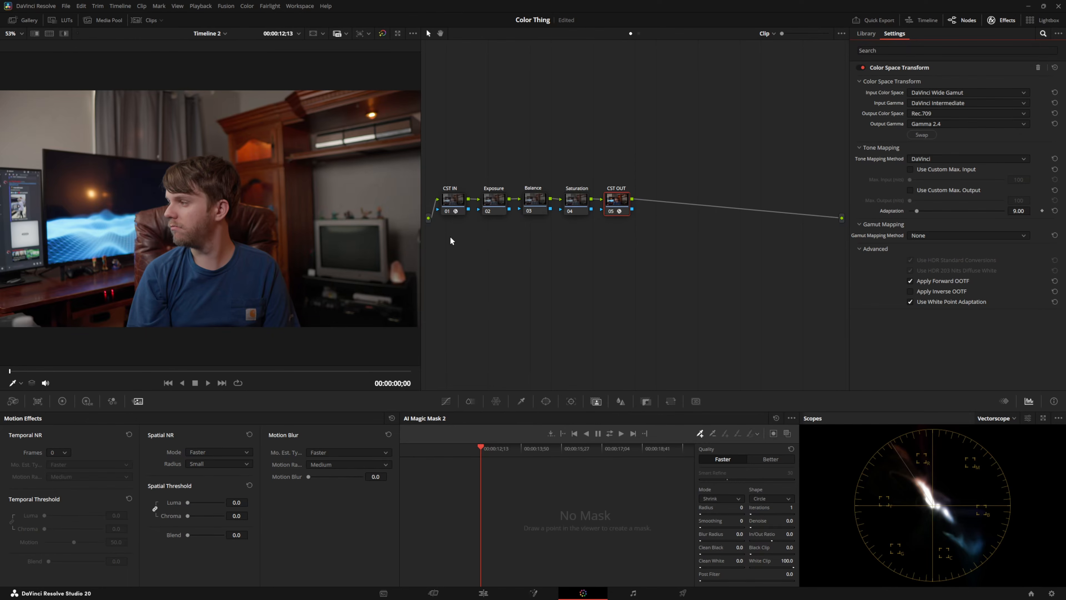
# Set the CST IN node's tone mapping method to None and hide the effects settings.
pyautogui.click(451, 206)
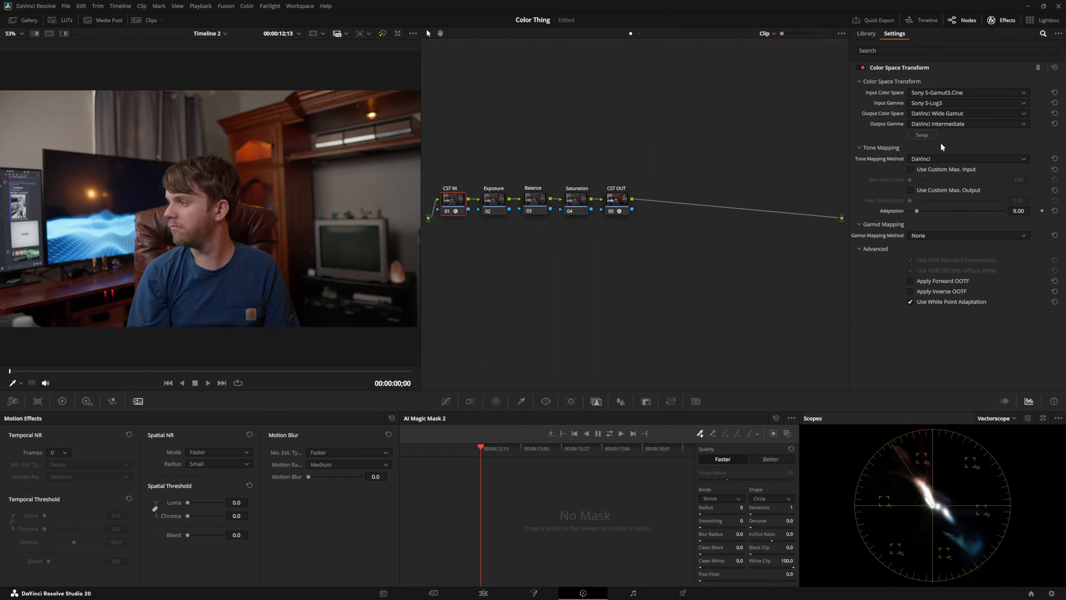
pyautogui.click(927, 160)
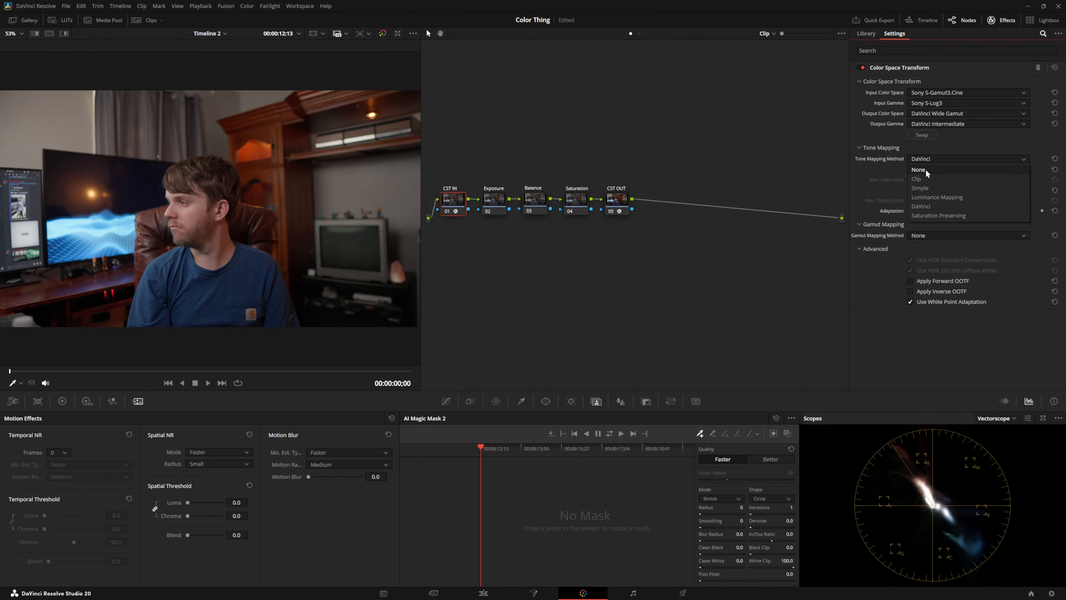
pyautogui.click(926, 170)
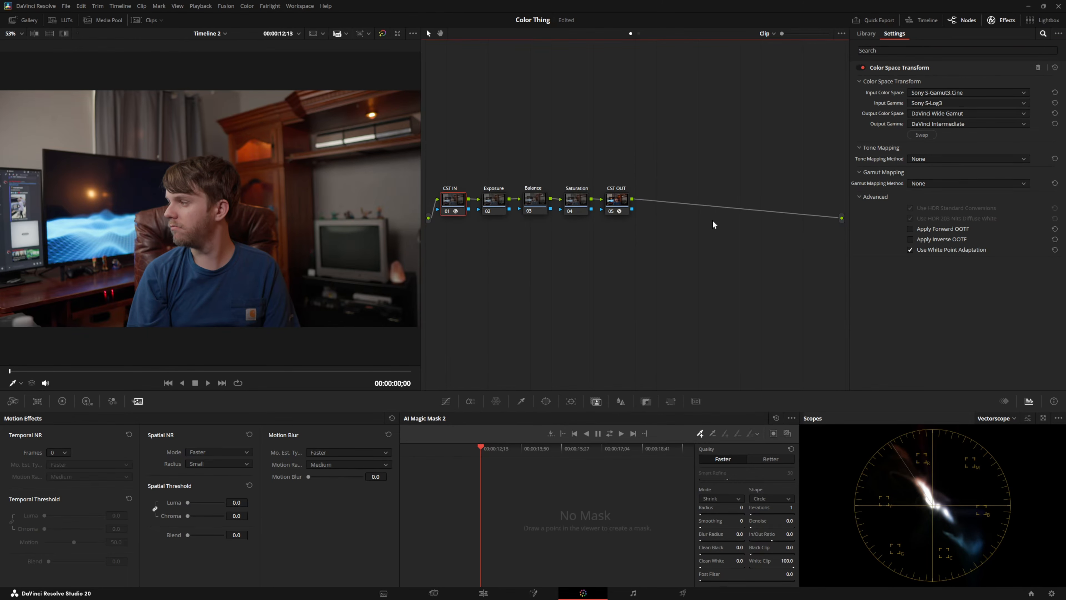
pyautogui.click(1000, 22)
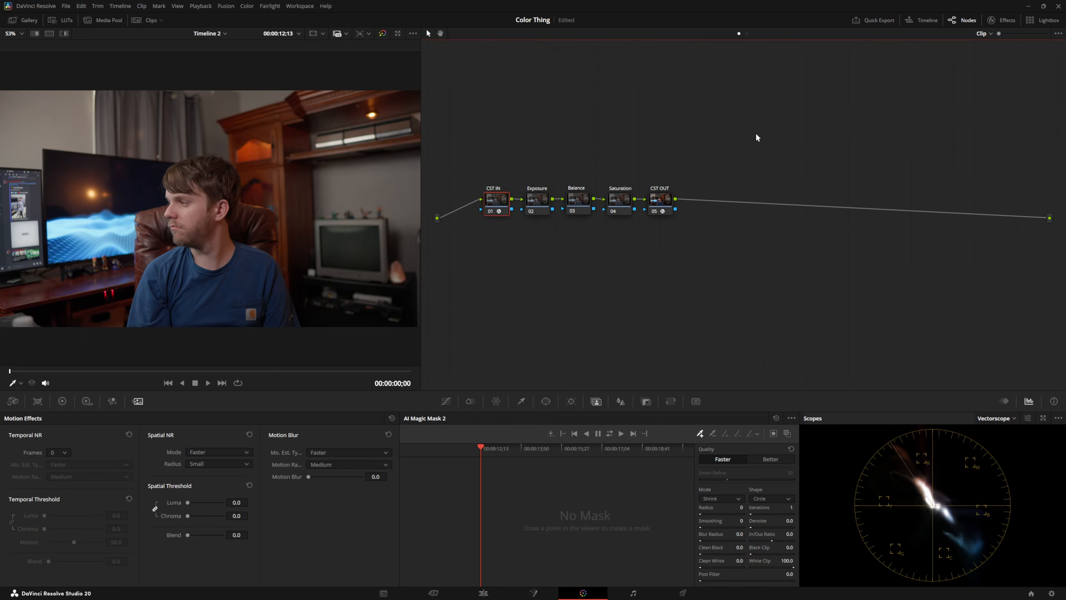
# Set the Exposure node's pivot to 0.336 in the primary color wheels.
pyautogui.click(539, 199)
pyautogui.click(62, 401)
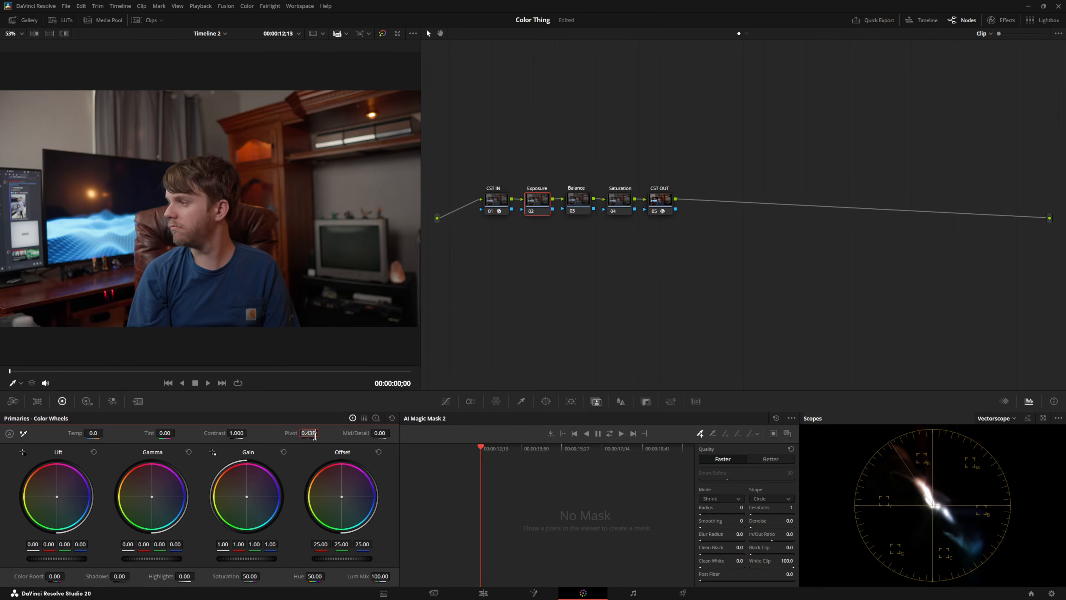
pyautogui.press('BackSpace')
pyautogui.press('BackSpace')
pyautogui.press('BackSpace')
pyautogui.write('336')
# Lower the Exposure node's HDR global exposure to -0.07 and compare the image with the node disabled and enabled.
pyautogui.click(86, 401)
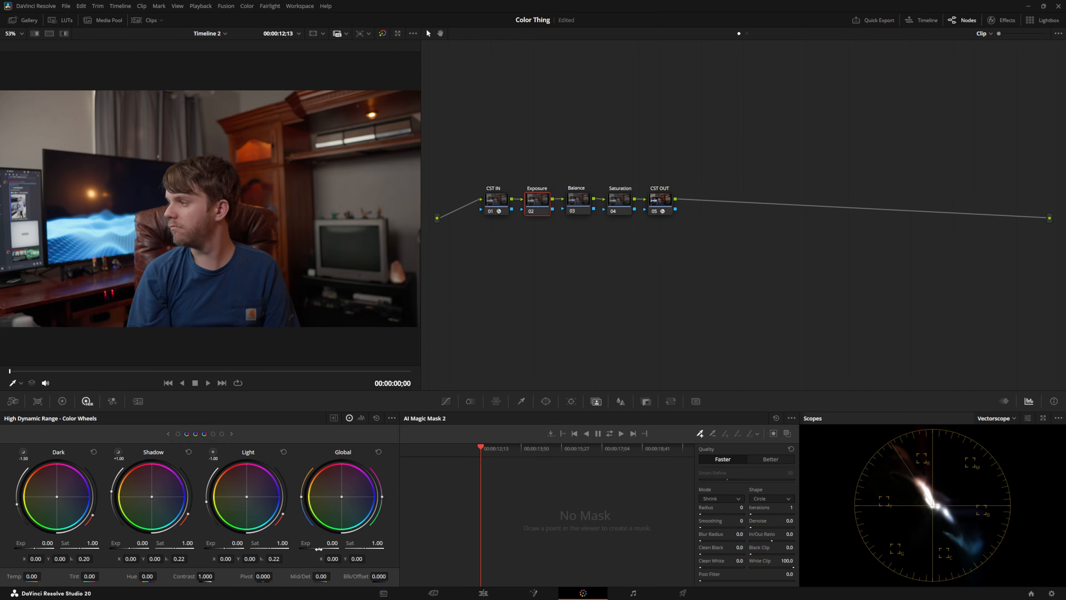
pyautogui.moveTo(318, 548)
pyautogui.mouseDown()
pyautogui.moveTo(345, 548)
pyautogui.moveTo(307, 548)
pyautogui.moveTo(318, 548)
pyautogui.mouseUp()
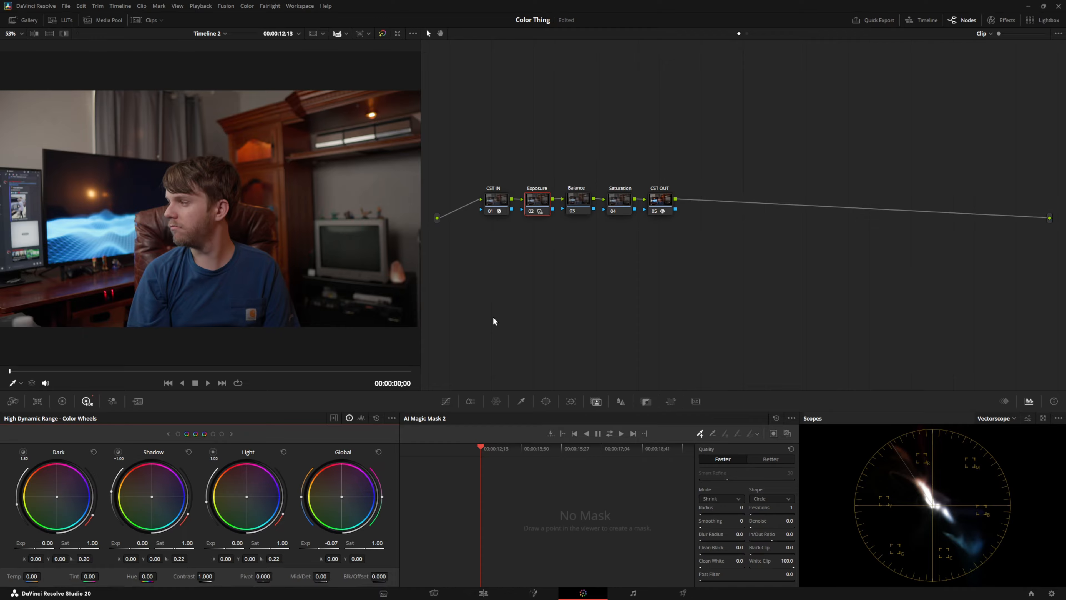
pyautogui.hotkey('ctrl', 'd')
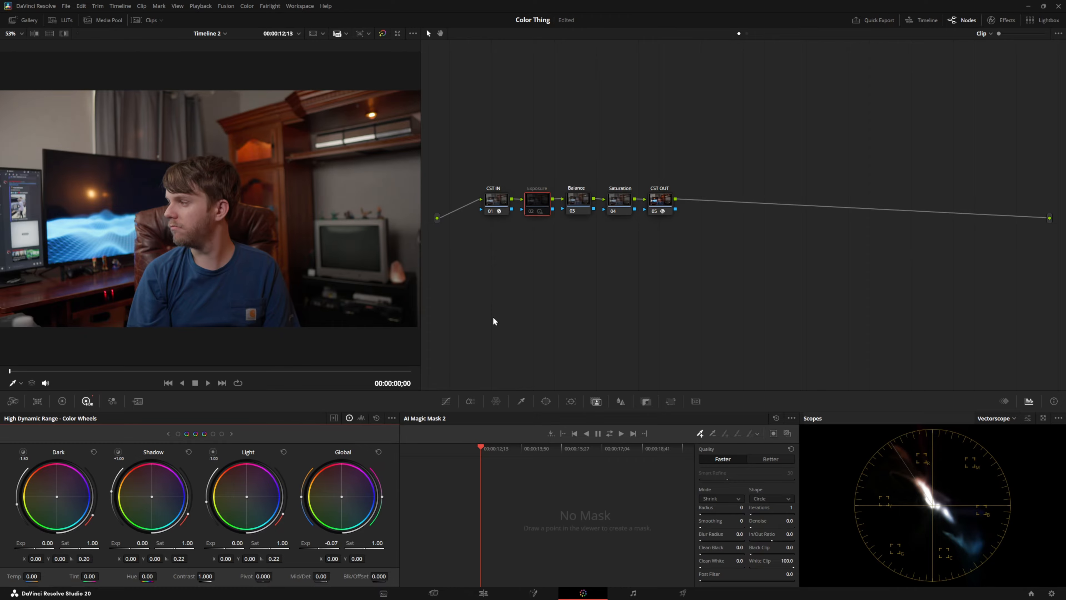
pyautogui.hotkey('ctrl', 'd')
pyautogui.hotkey('ctrl', 'd')
pyautogui.hotkey('ctrl', 'd')
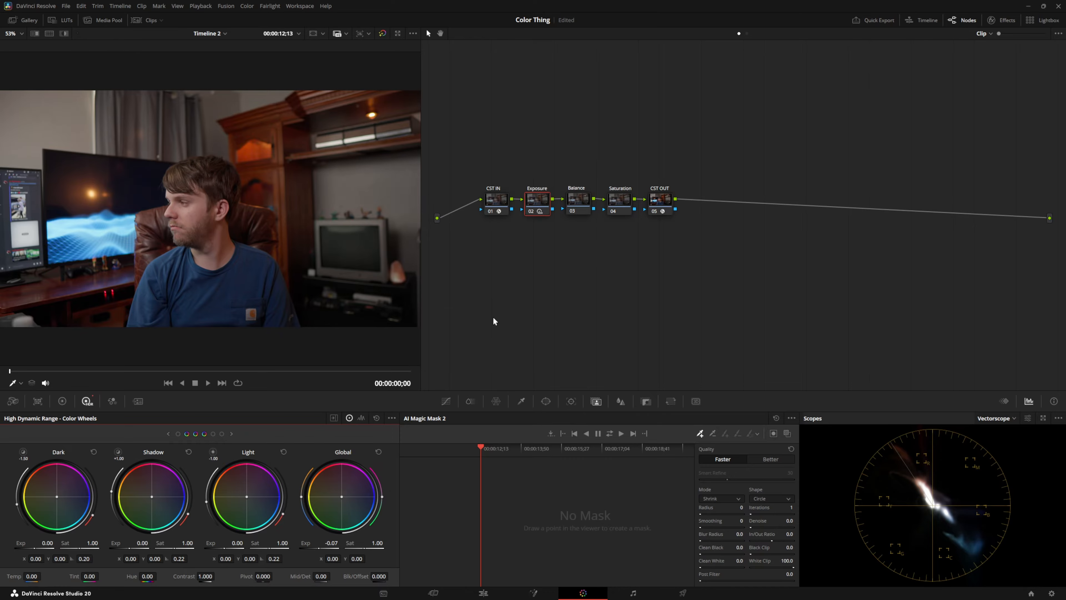
pyautogui.hotkey('ctrl', 'd')
pyautogui.hotkey('ctrl', 'd')
pyautogui.hotkey('ctrl', 'd')
pyautogui.hotkey('ctrl', 'd')
# Set the Balance node's gamma to Linear and its primary Lum Mix to 0.
pyautogui.click(579, 200)
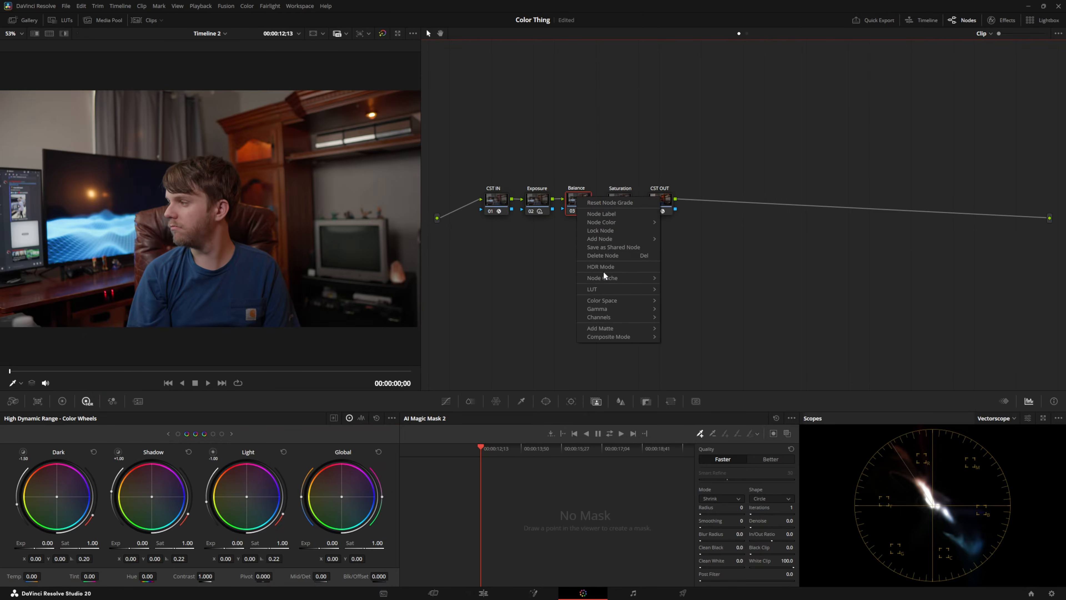
pyautogui.moveTo(597, 308)
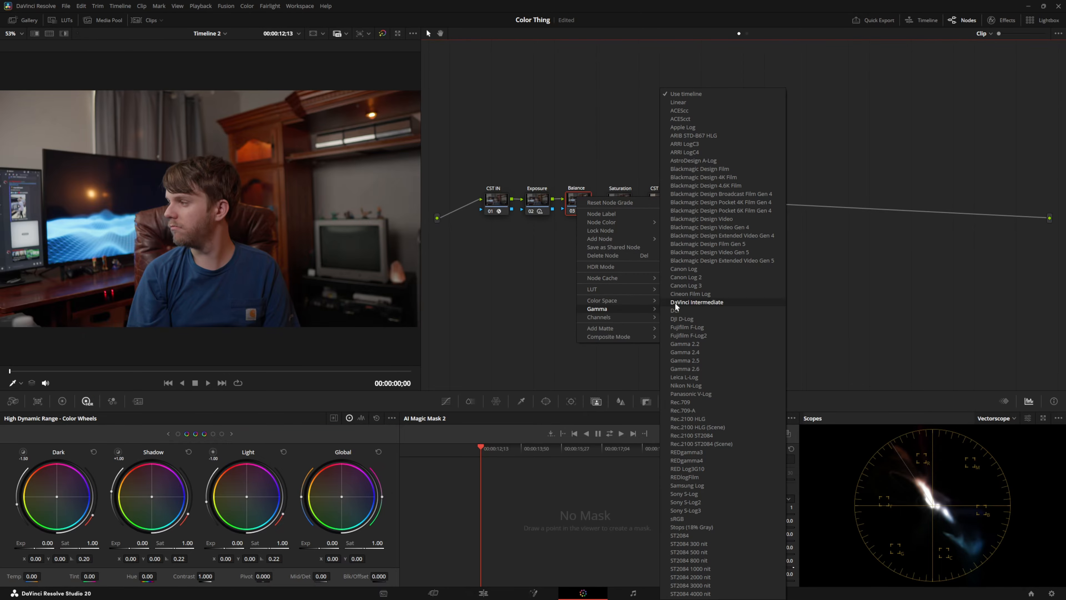
pyautogui.click(688, 102)
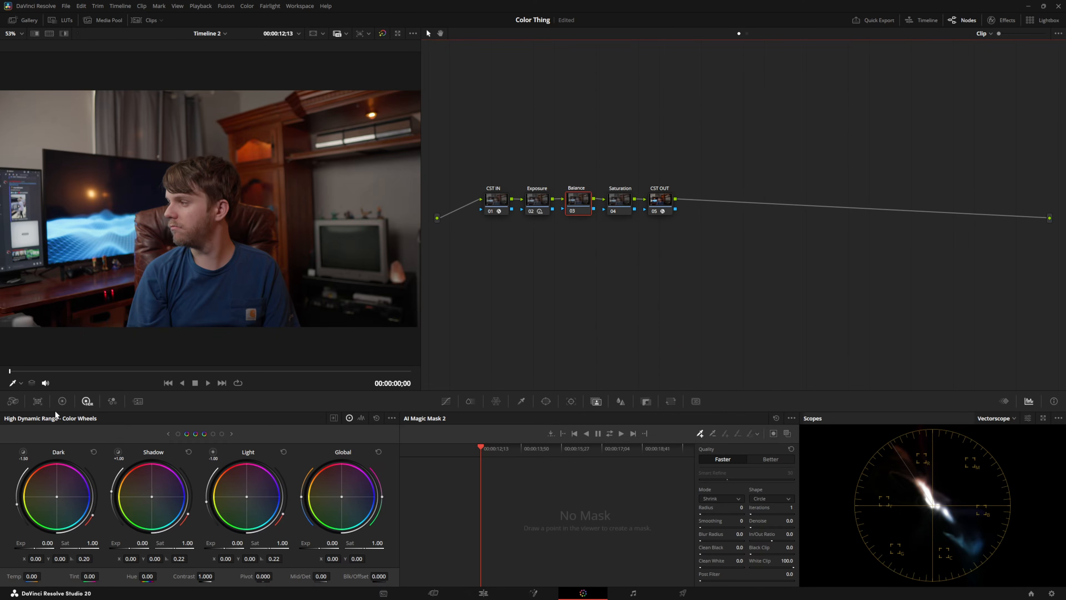
pyautogui.click(62, 401)
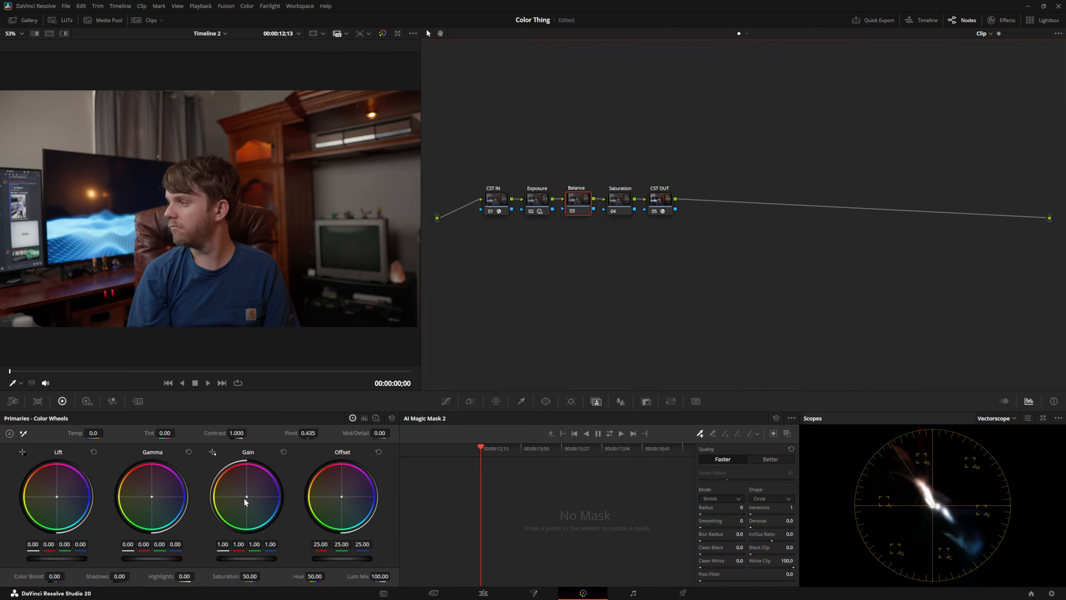
pyautogui.click(382, 576)
pyautogui.write('0')
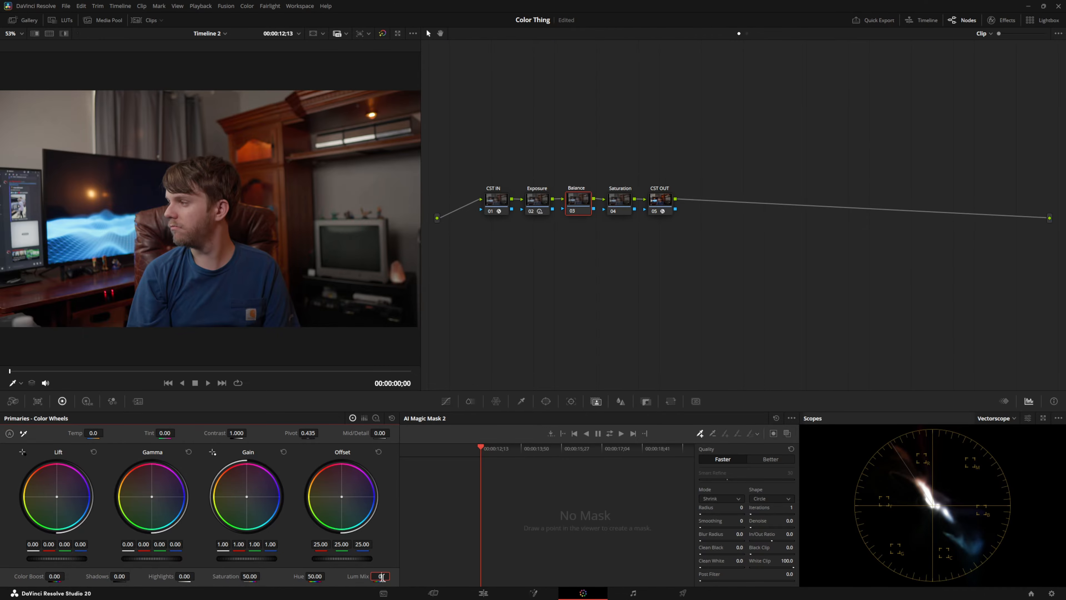
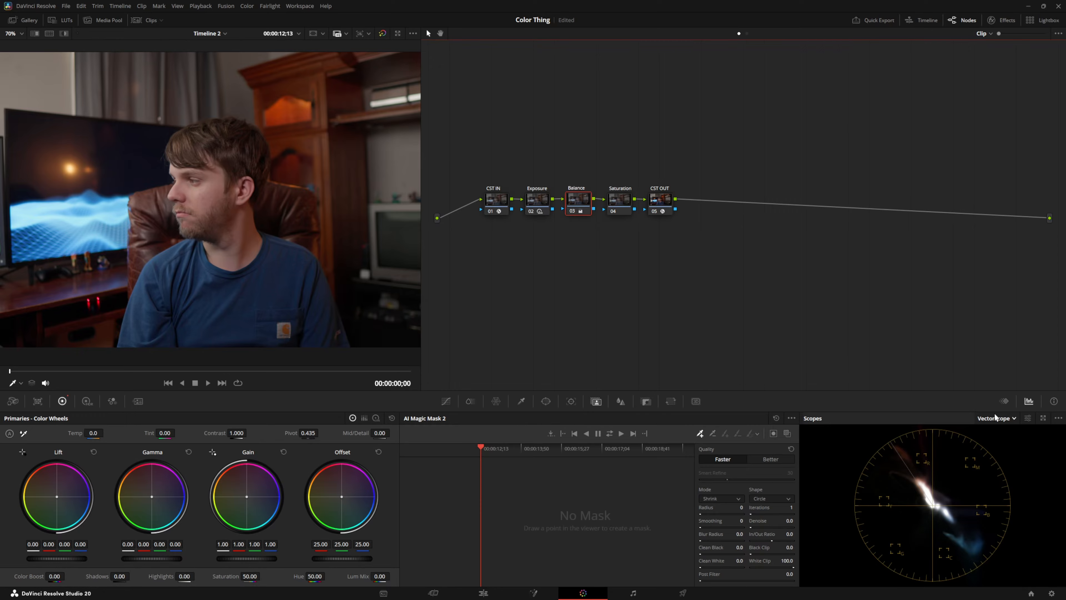
# Switch the viewer overlay to Qualifier and shift the Balance node's gain color to about 0.99 red, 1.01 green and 0.92 blue.
pyautogui.click(21, 384)
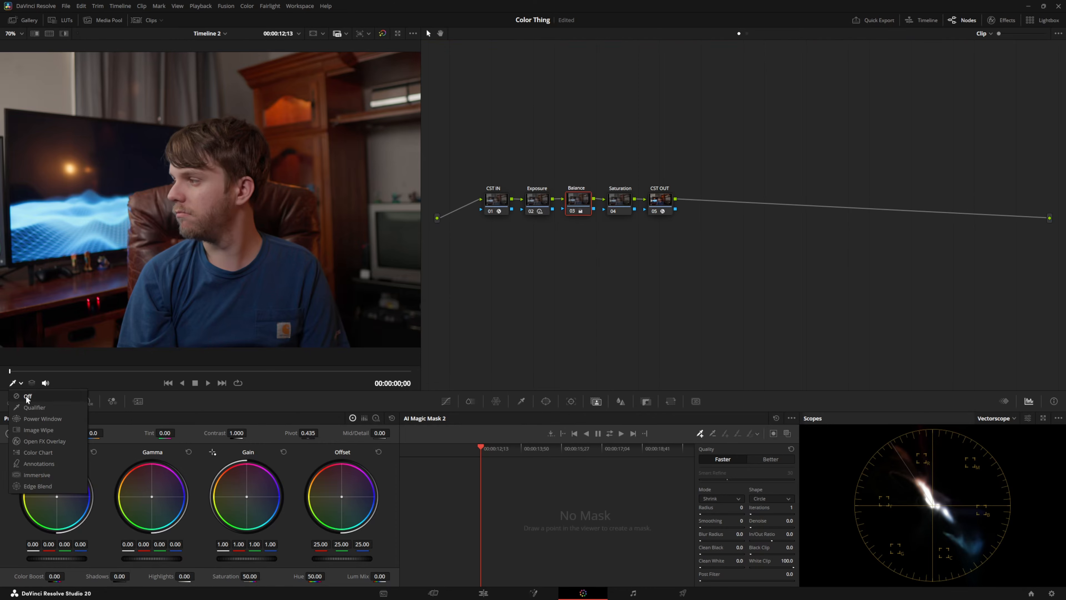
pyautogui.click(28, 411)
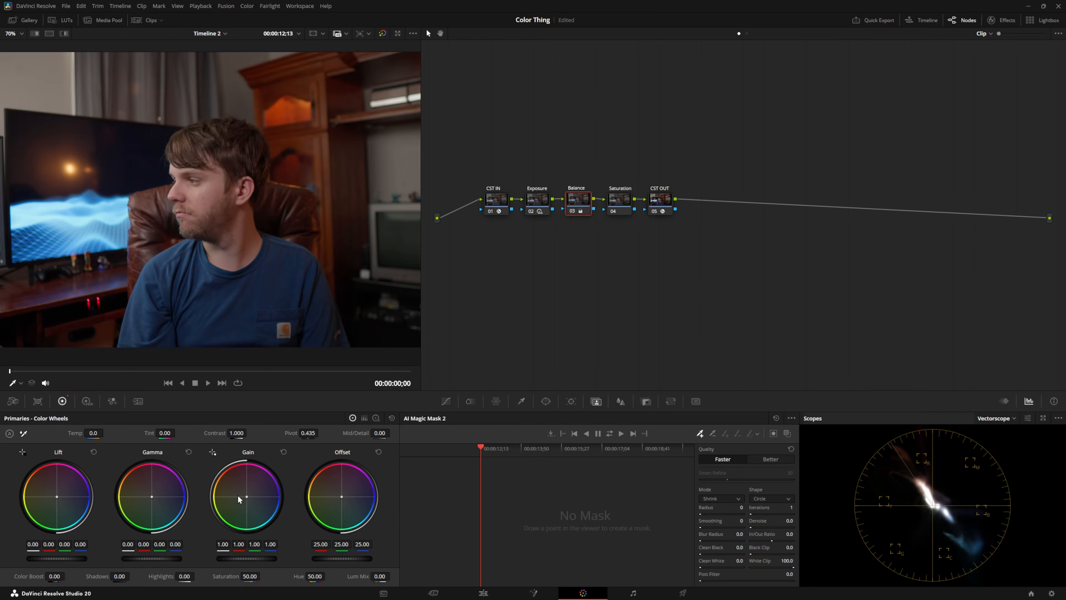
pyautogui.moveTo(246, 496); pyautogui.dragTo(245, 497)
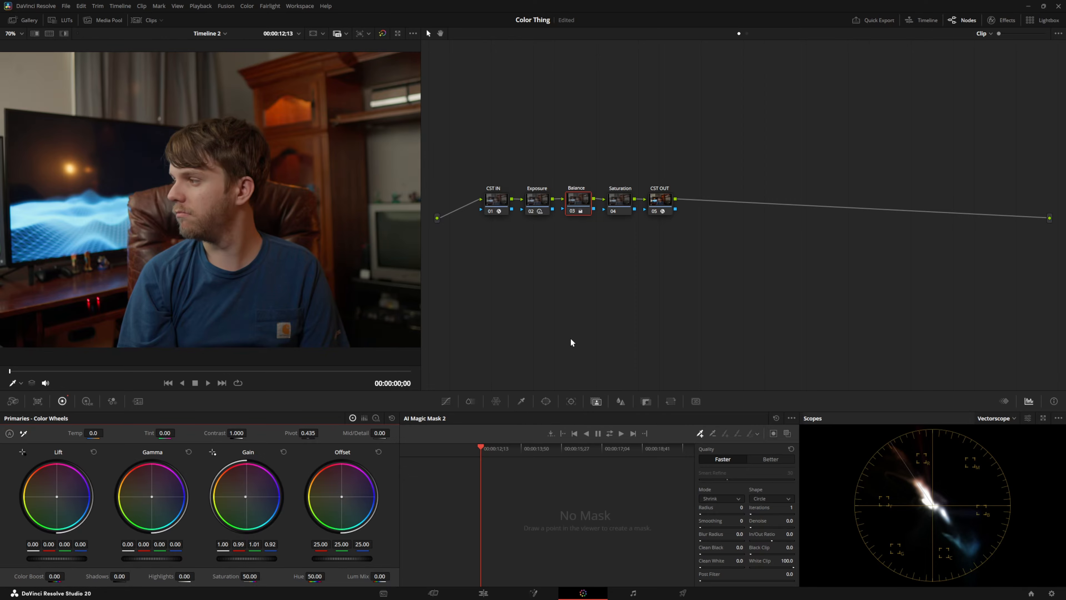
# Compare the image with the Balance node disabled and enabled, and save the project.
pyautogui.hotkey('ctrl', 'd')
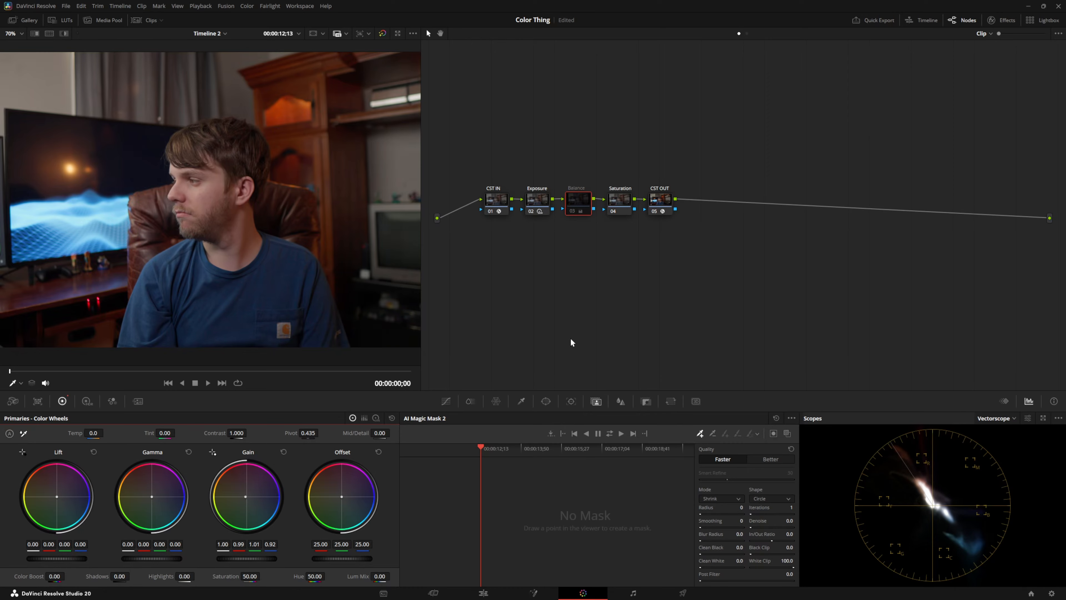
pyautogui.hotkey('ctrl', 'd')
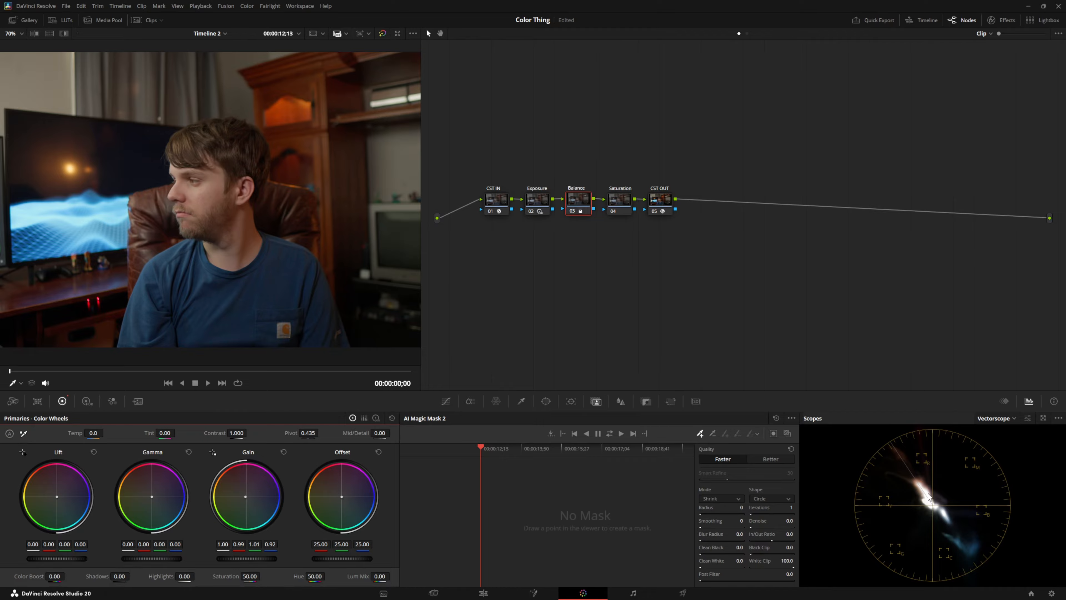
pyautogui.hotkey('ctrl', 's')
# Set the Saturation node's color space to HSV.
pyautogui.click(616, 203)
pyautogui.rightClick(616, 203)
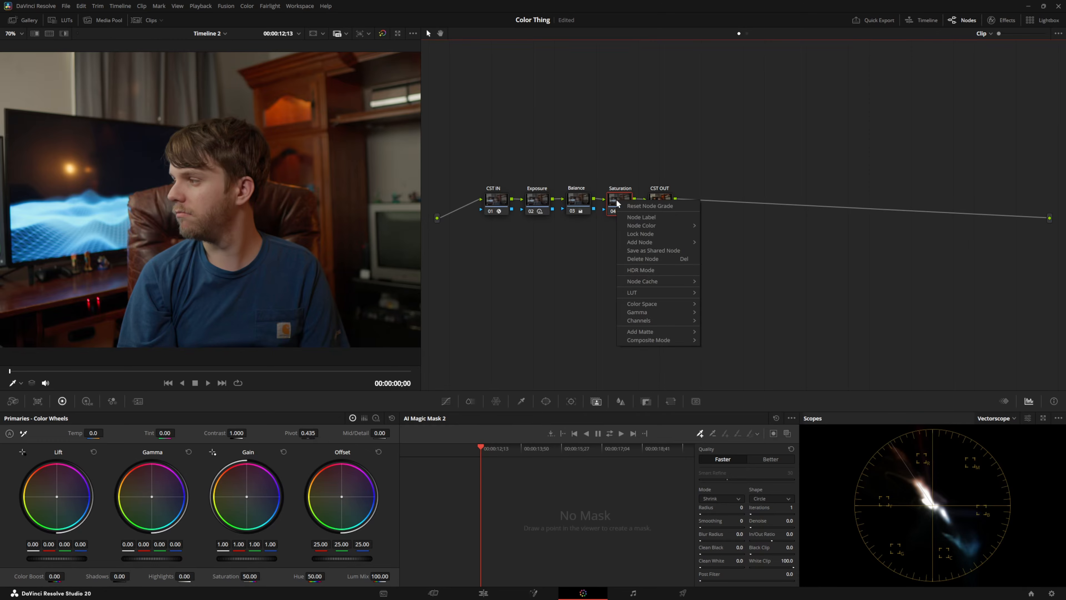
pyautogui.moveTo(657, 304)
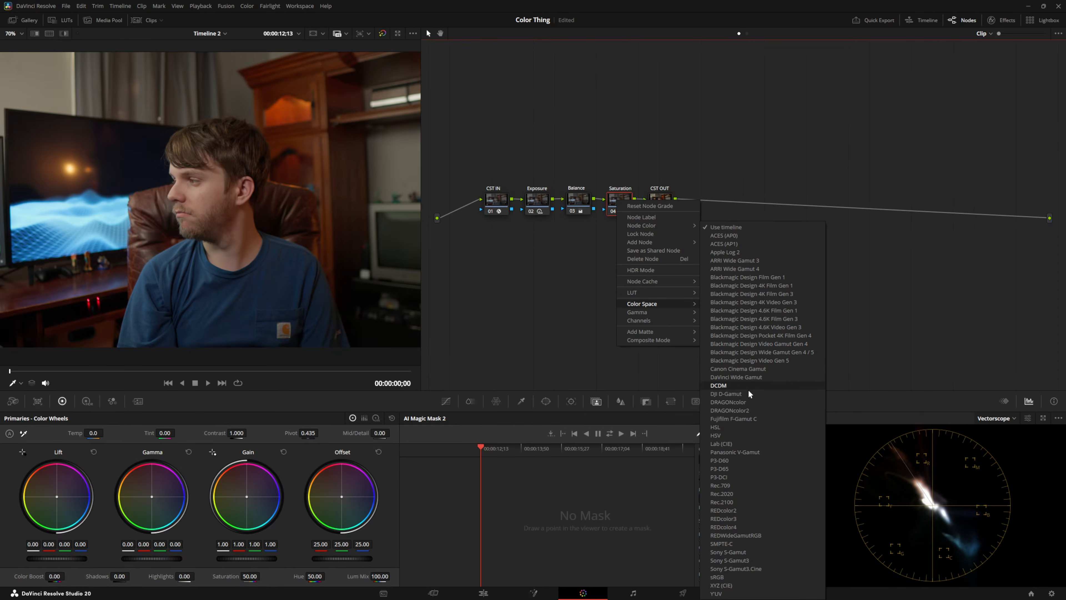
pyautogui.click(736, 435)
# Disable Channel 1 and Channel 3 on the Saturation node, leaving only Channel 2 active.
pyautogui.rightClick(612, 204)
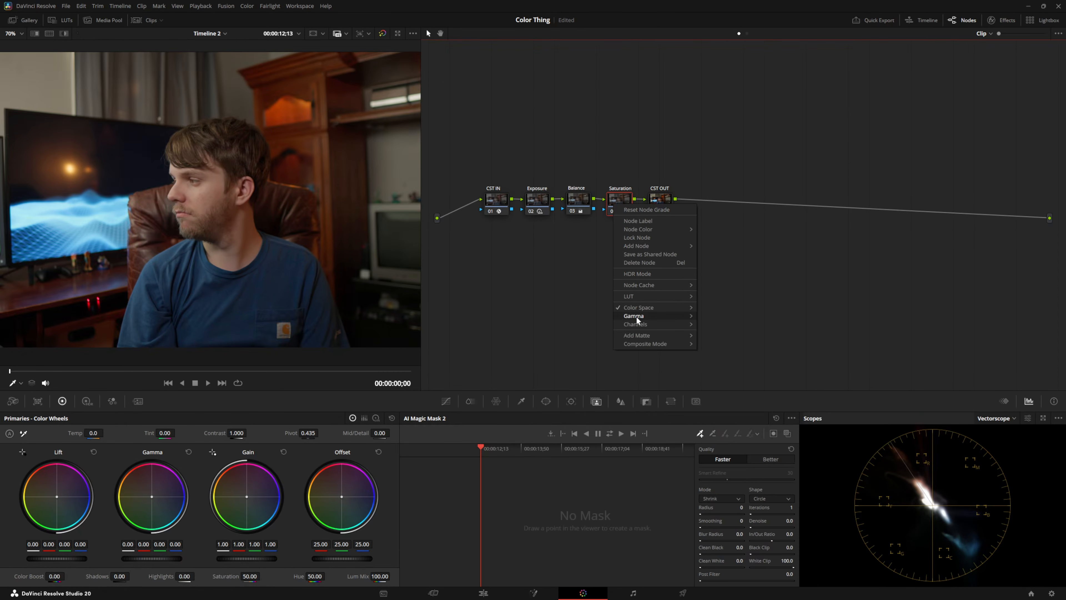
pyautogui.moveTo(635, 325)
pyautogui.click(713, 324)
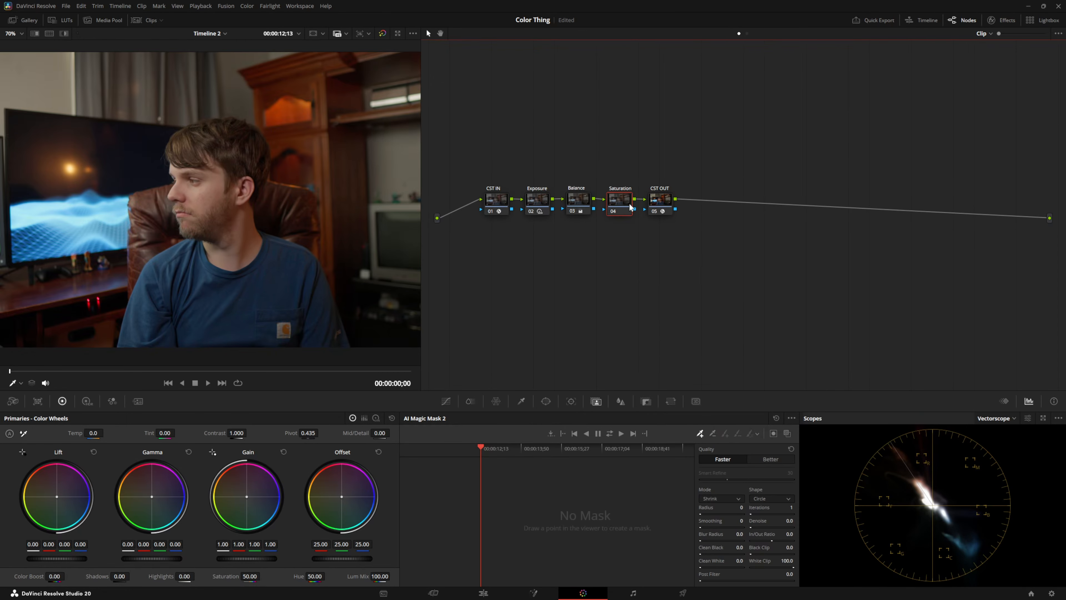
pyautogui.rightClick(626, 200)
pyautogui.moveTo(665, 318)
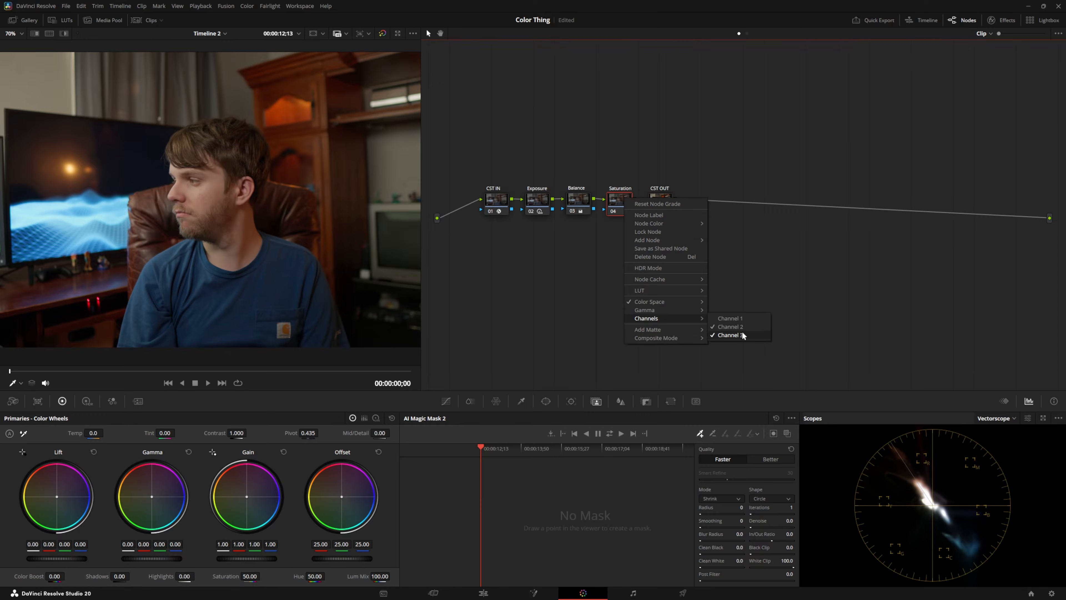
pyautogui.click(741, 333)
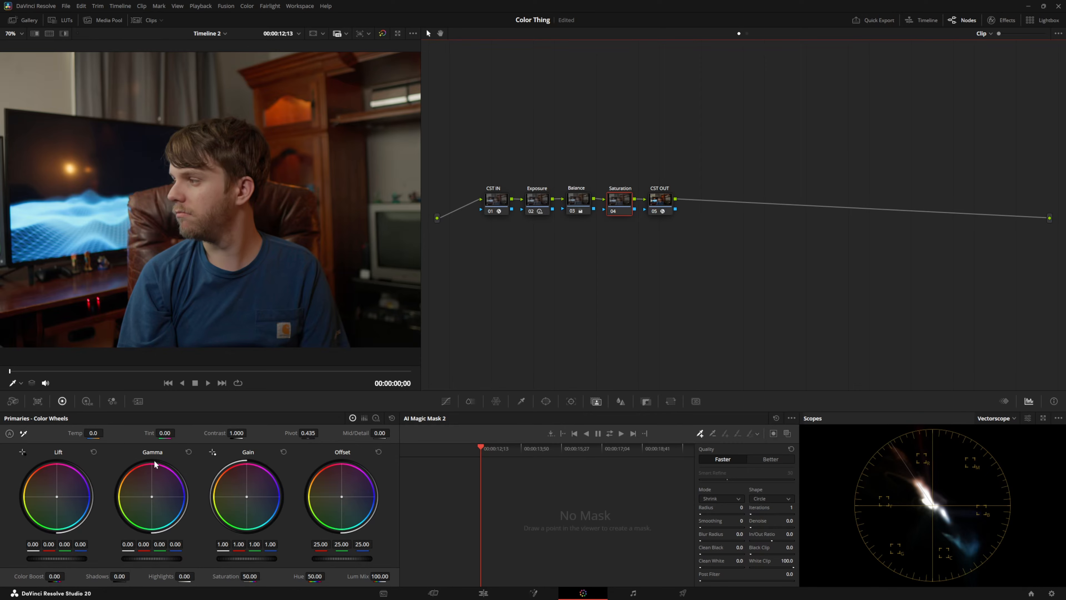
# Raise the Saturation node's master gamma to about 0.04 and lower its master gain to about 0.92.
pyautogui.moveTo(141, 559); pyautogui.dragTo(153, 560)
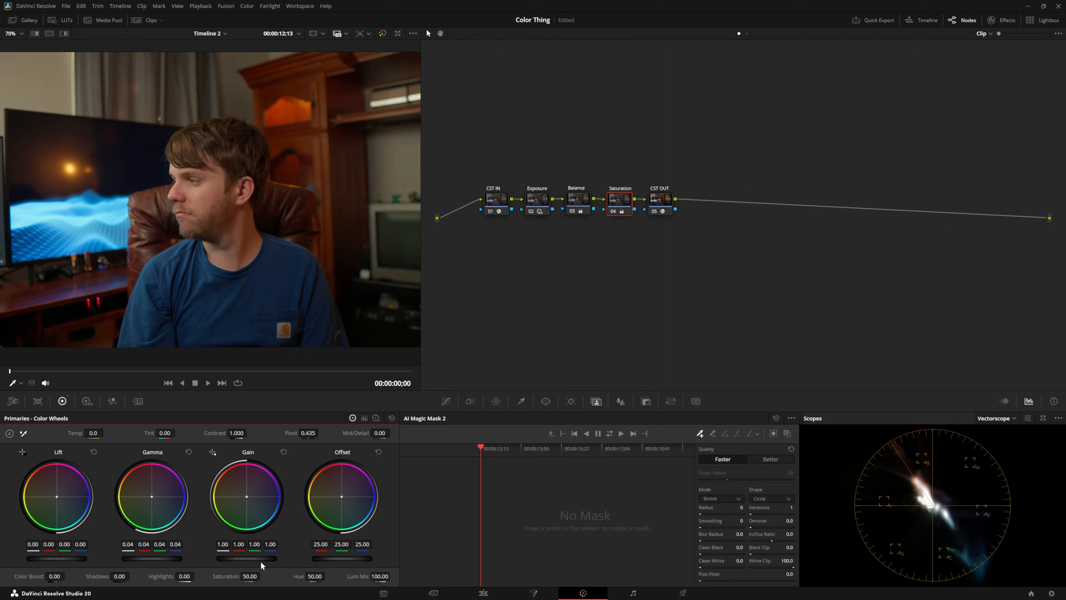
pyautogui.moveTo(246, 460); pyautogui.dragTo(237, 462)
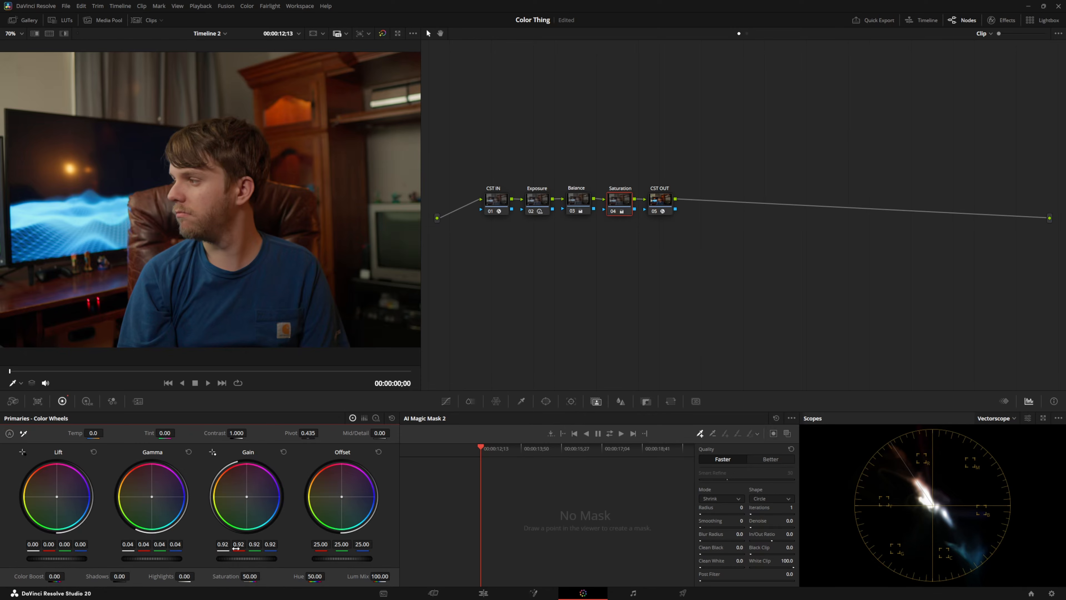
# Reset the Saturation node's entire grade and check its color space and channel options.
pyautogui.hotkey('ctrl', 'd')
pyautogui.rightClick(624, 203)
pyautogui.click(639, 209)
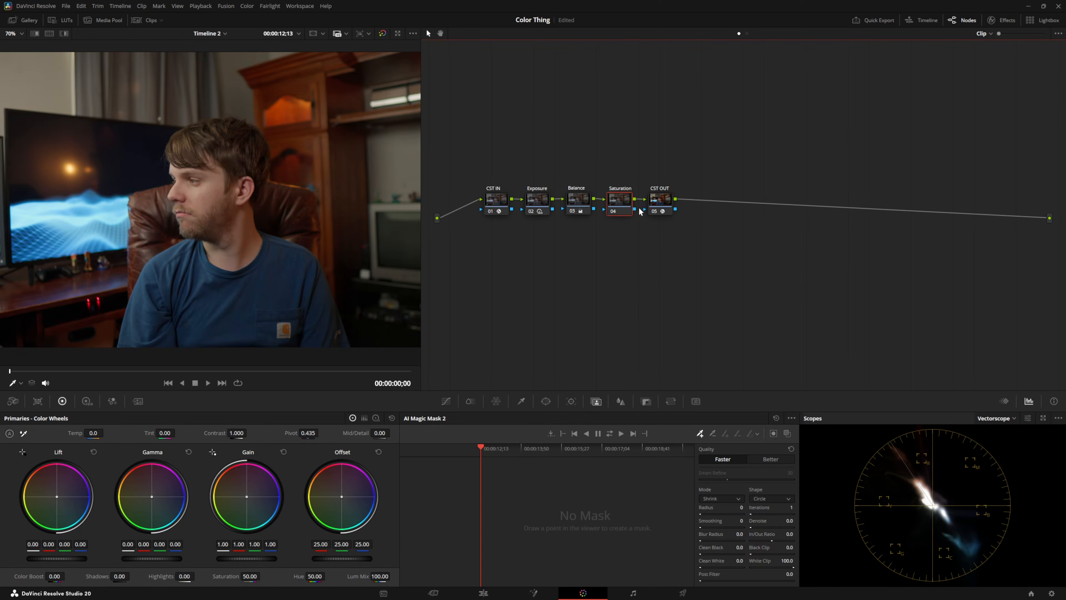
pyautogui.click(393, 419)
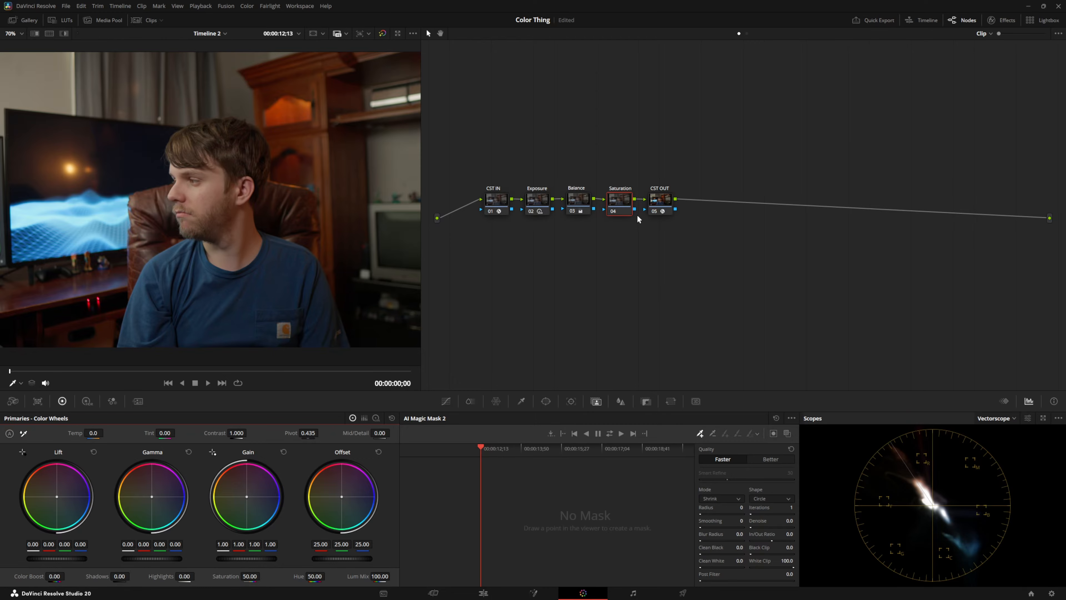
pyautogui.rightClick(617, 204)
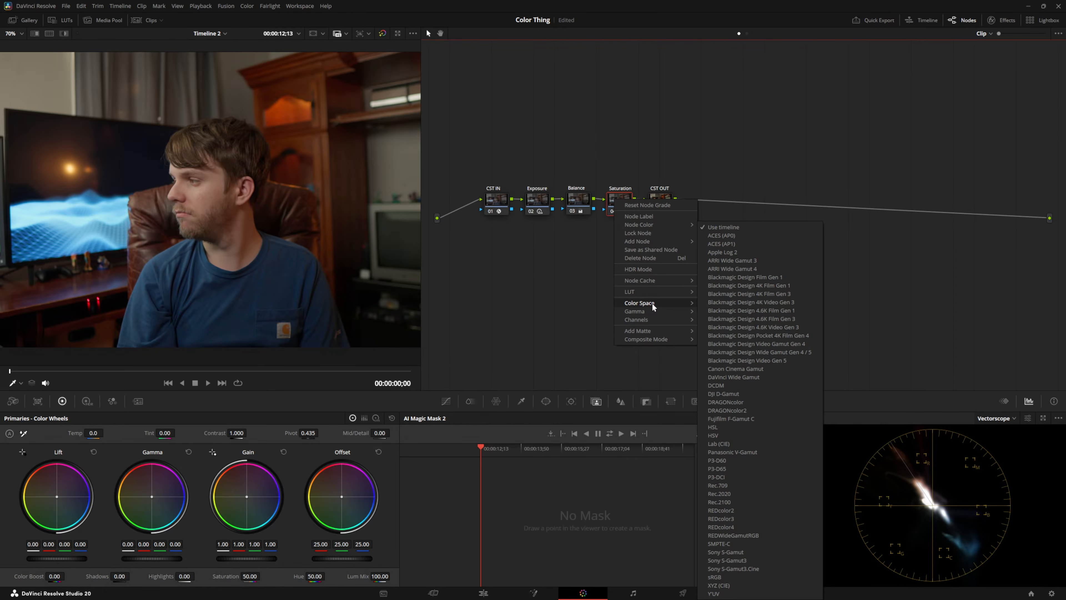
pyautogui.moveTo(658, 319)
pyautogui.click(521, 341)
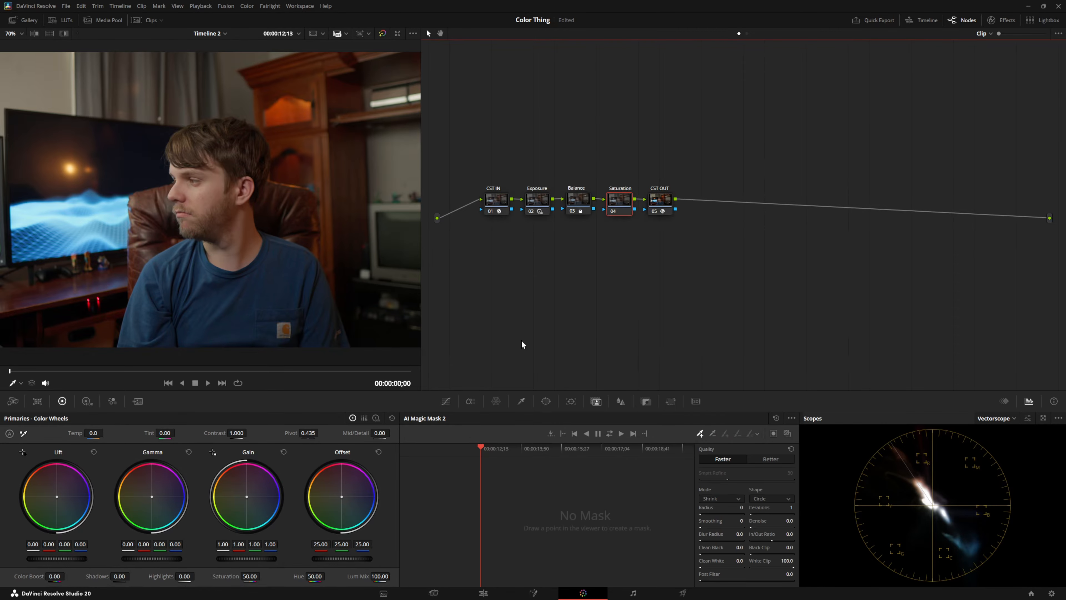
# Test an overall ColorSlice saturation of about 0.34, reset it, and raise the Blue saturation to about 1.91.
pyautogui.click(470, 401)
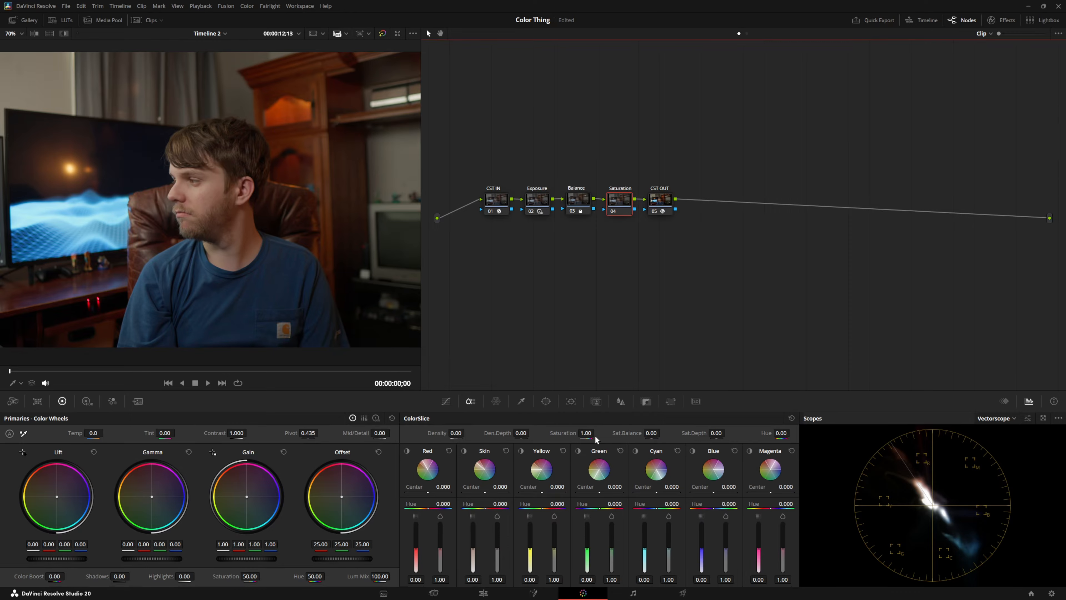
pyautogui.moveTo(585, 433)
pyautogui.mouseDown()
pyautogui.moveTo(596, 432)
pyautogui.moveTo(579, 433)
pyautogui.mouseUp()
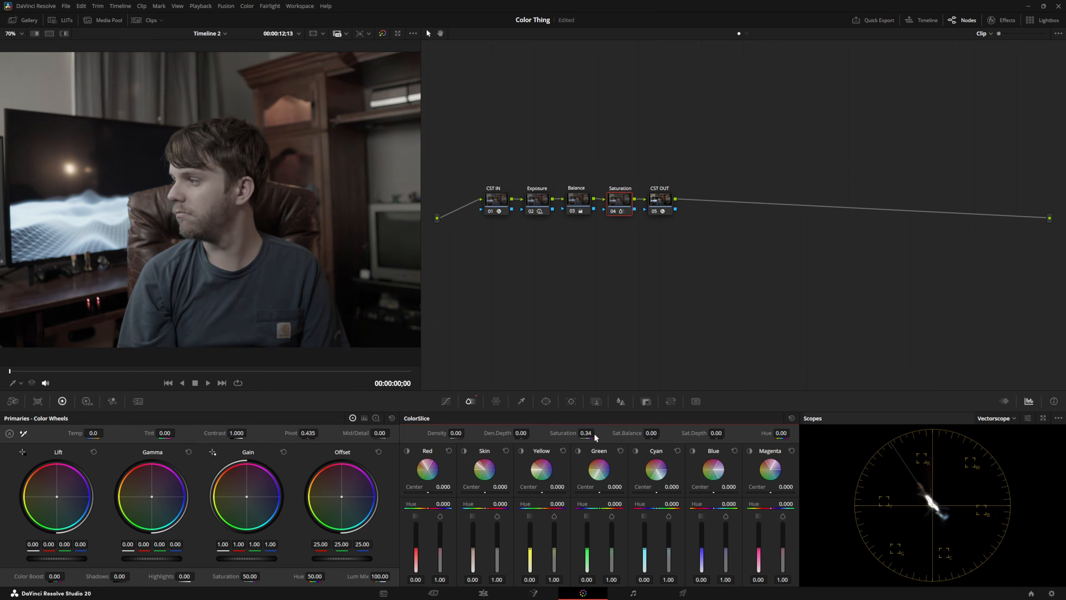
pyautogui.click(790, 418)
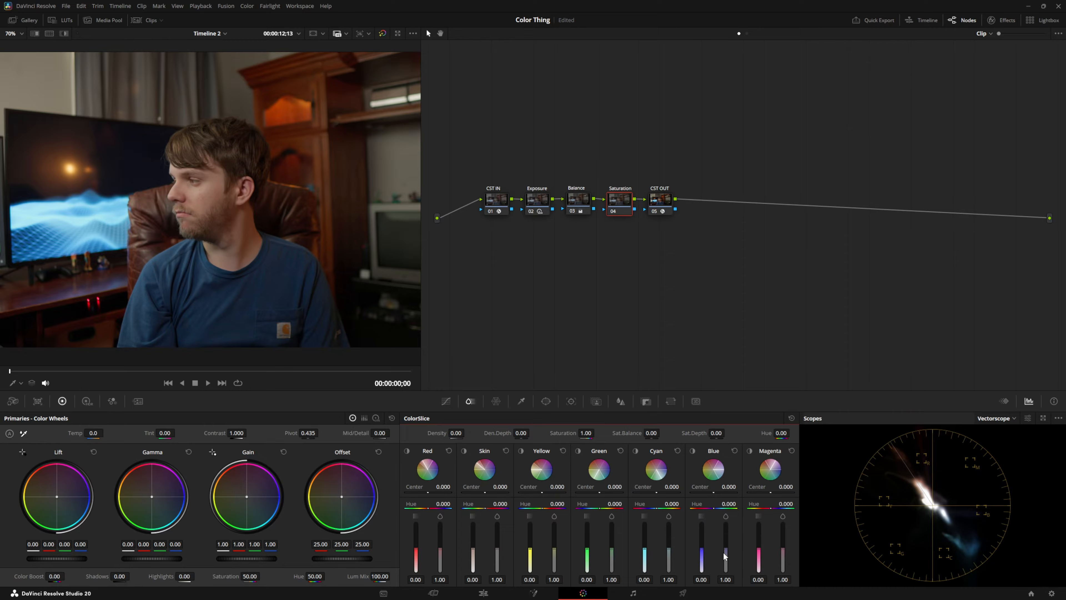
pyautogui.moveTo(724, 556); pyautogui.dragTo(725, 524)
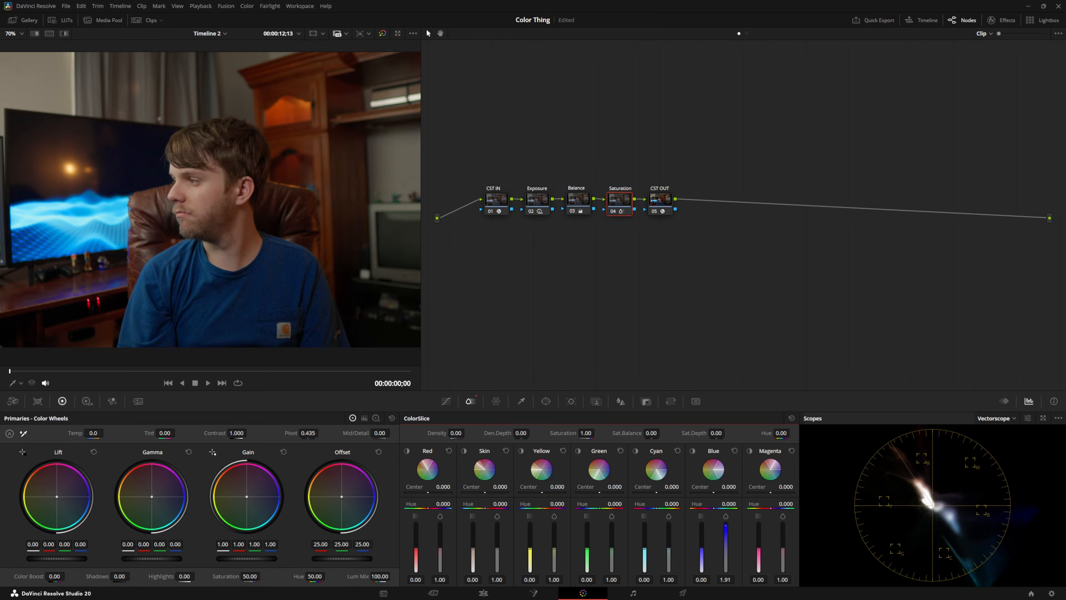
# Compare the image with the Saturation node disabled and enabled, and save the project.
pyautogui.hotkey('ctrl', 'd')
pyautogui.hotkey('ctrl', 'd')
pyautogui.hotkey('ctrl', 'd')
pyautogui.hotkey('ctrl', 'd')
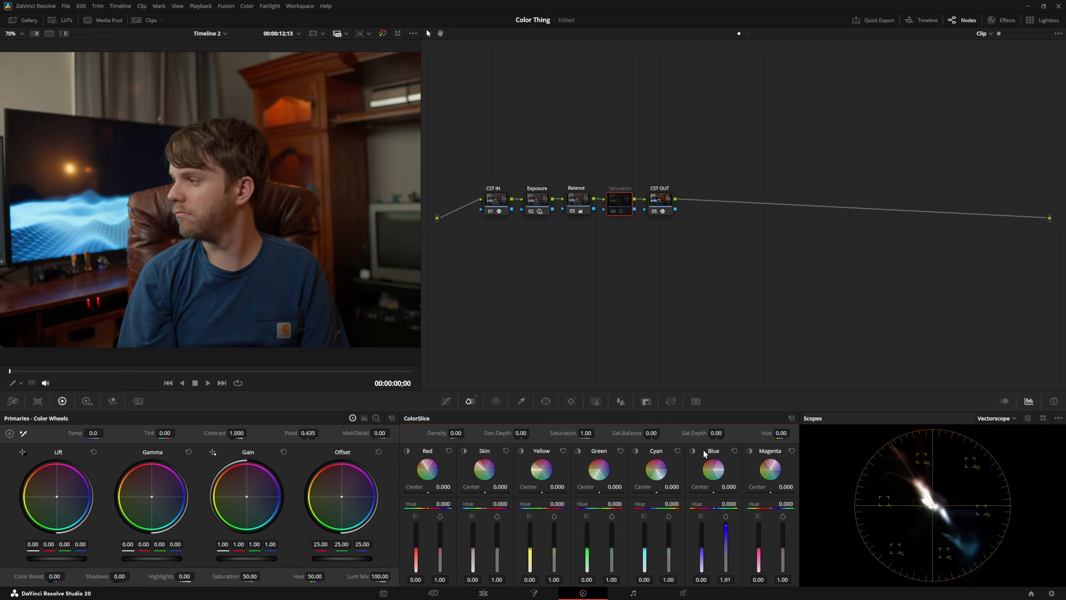
pyautogui.hotkey('ctrl', 'd')
pyautogui.hotkey('ctrl', 'd')
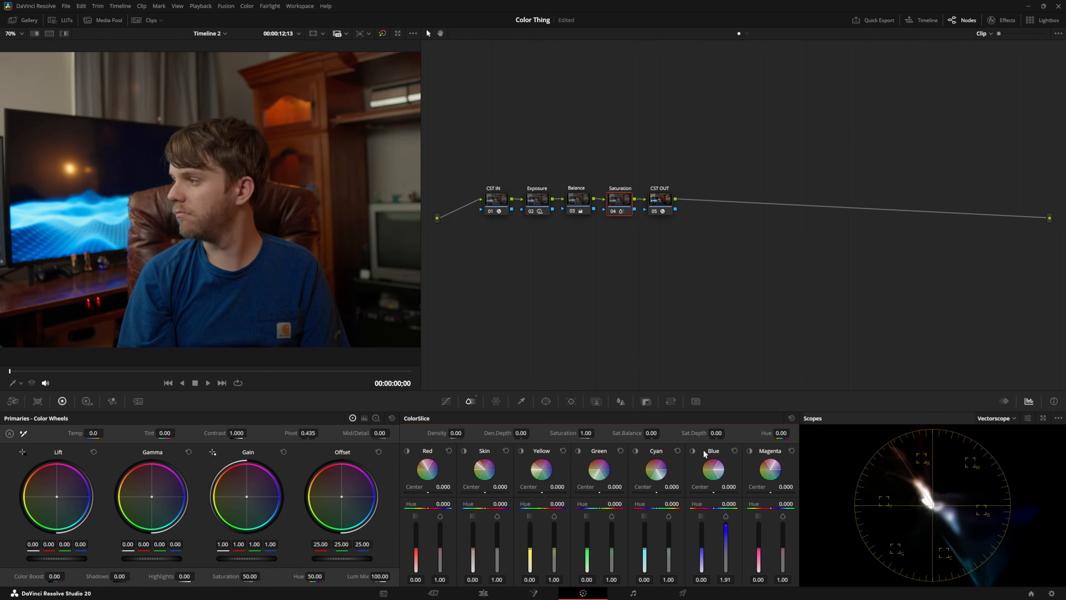
pyautogui.hotkey('ctrl', 's')
# In ColorSlice, set the Red saturation to 0.80, the Yellow saturation to 1.30 and the Blue hue to 0.300.
pyautogui.doubleClick(447, 578)
pyautogui.write('0.80')
pyautogui.doubleClick(553, 579)
pyautogui.write('0.3')
pyautogui.press('Return')
pyautogui.moveTo(716, 508); pyautogui.dragTo(721, 508)
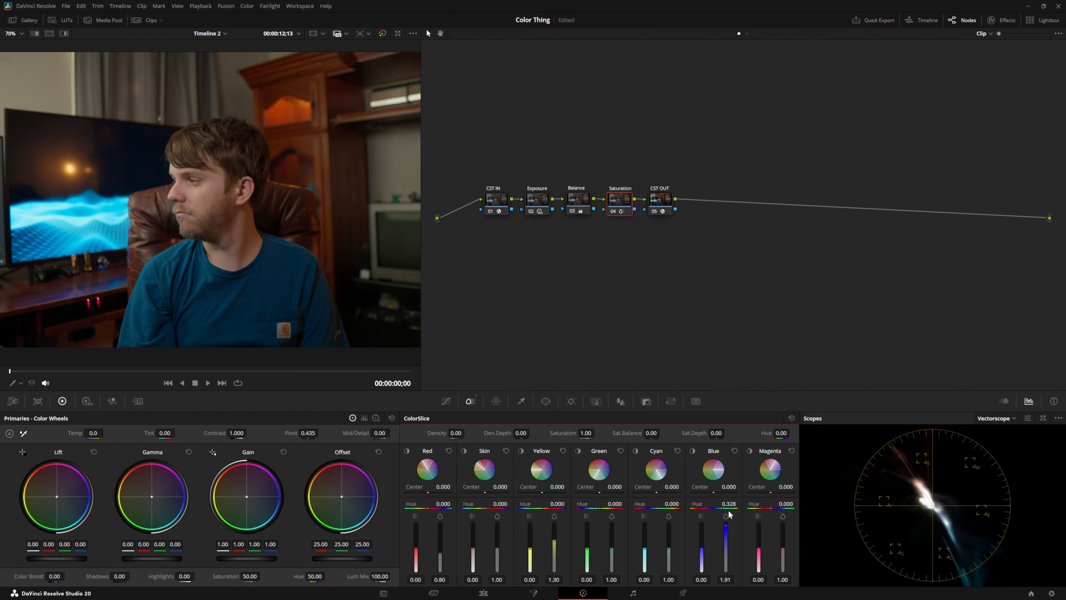
pyautogui.moveTo(724, 507)
pyautogui.mouseDown()
pyautogui.moveTo(743, 508)
pyautogui.moveTo(693, 508)
pyautogui.moveTo(729, 508)
pyautogui.mouseUp()
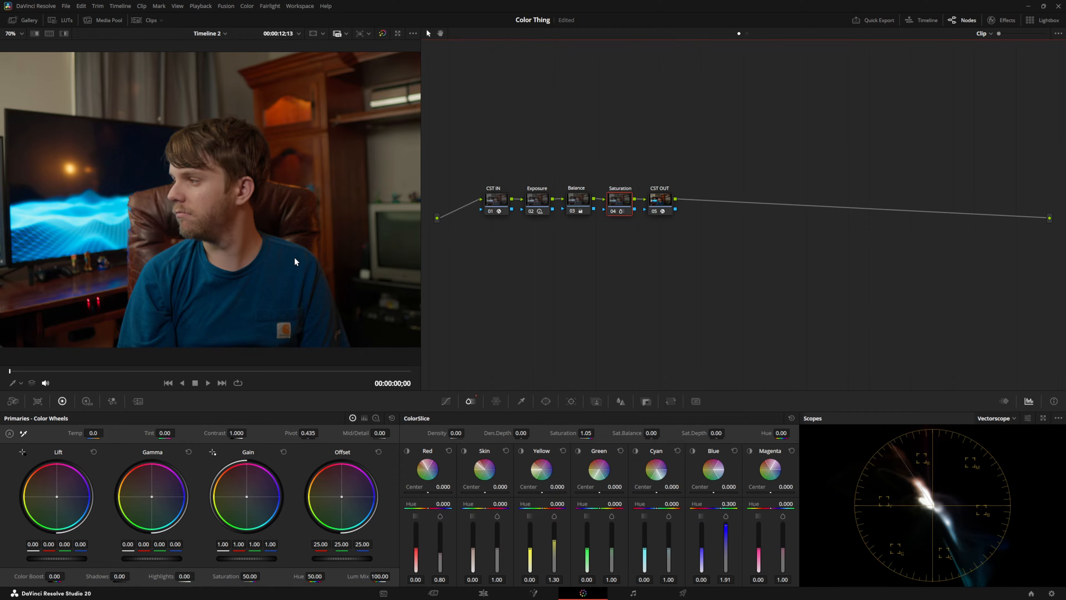
pyautogui.moveTo(664, 199); pyautogui.dragTo(788, 200)
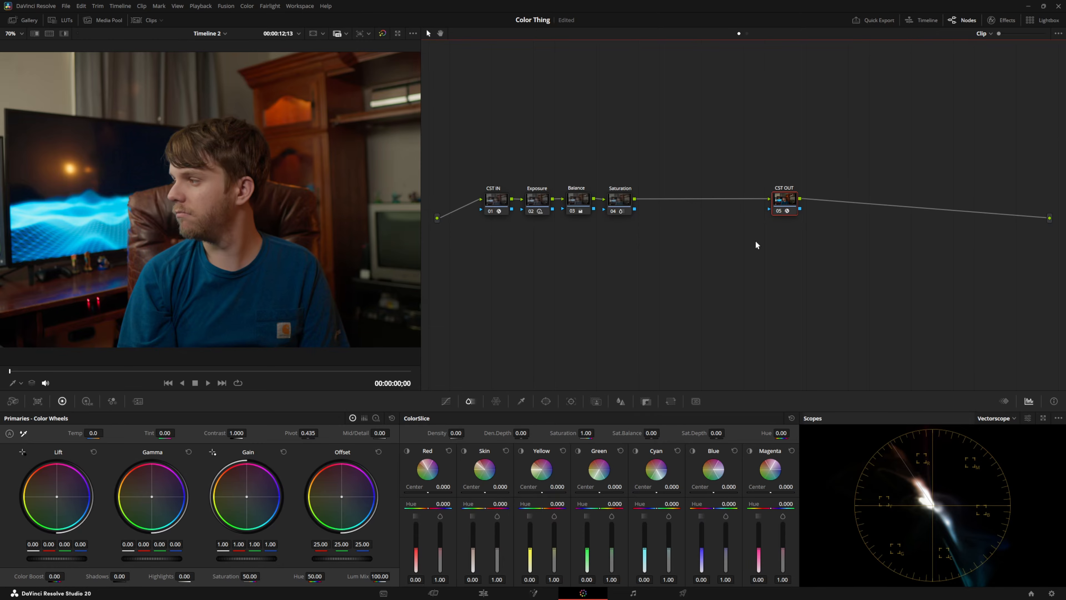
pyautogui.moveTo(784, 207); pyautogui.dragTo(661, 206)
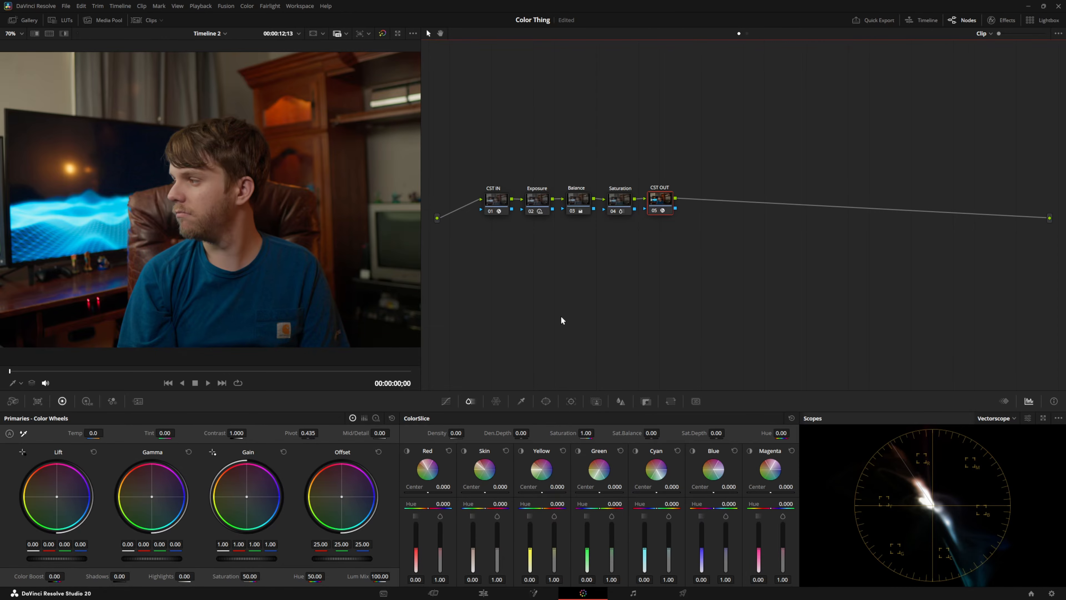
# Grab a still of the current grade into the gallery's PowerGrade 1 album.
pyautogui.click(18, 21)
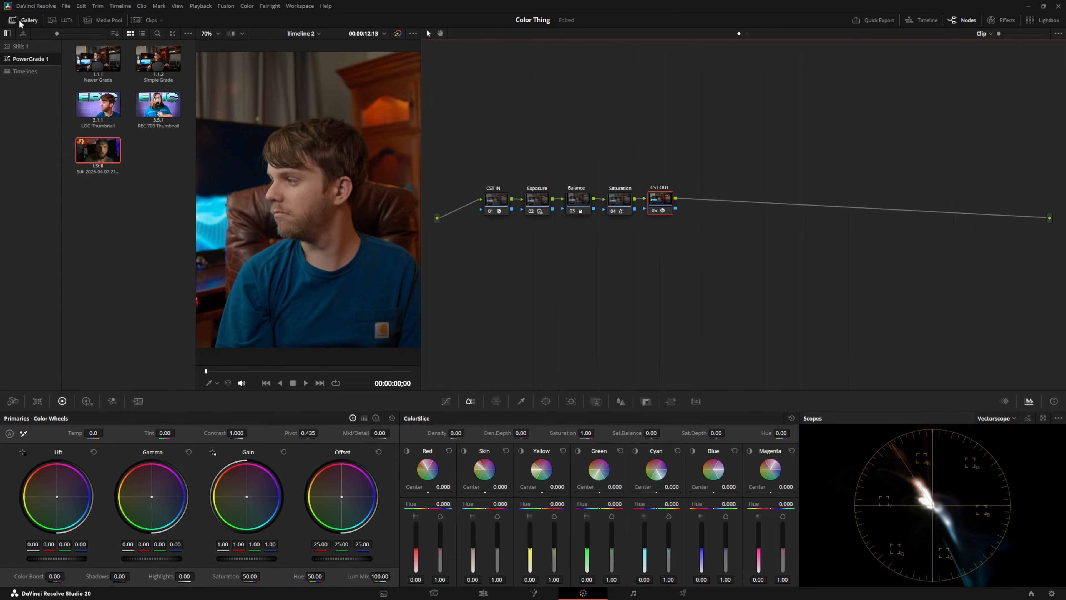
pyautogui.click(24, 46)
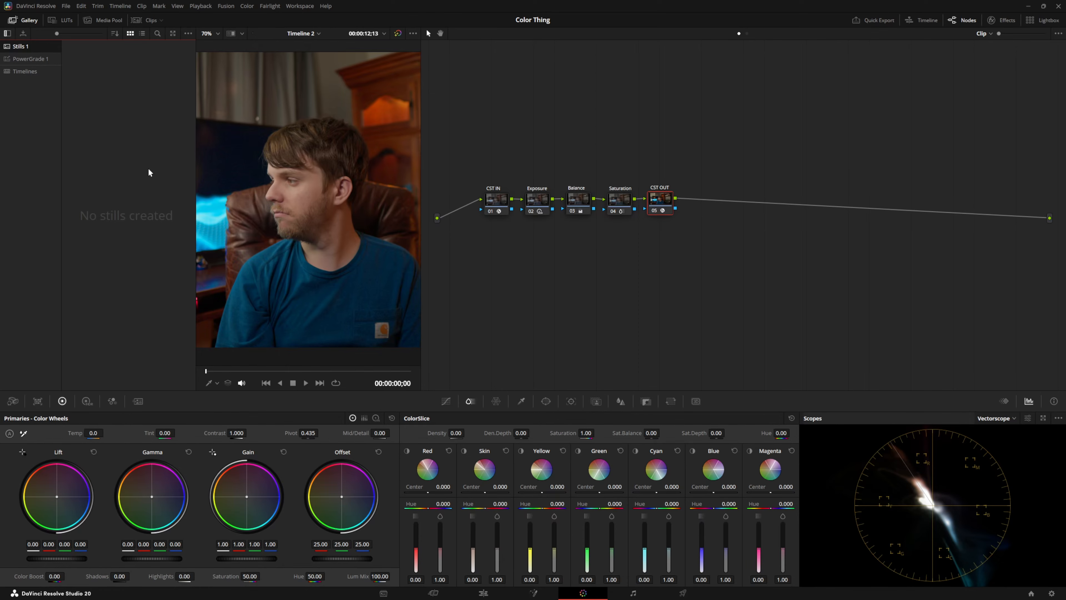
pyautogui.click(31, 59)
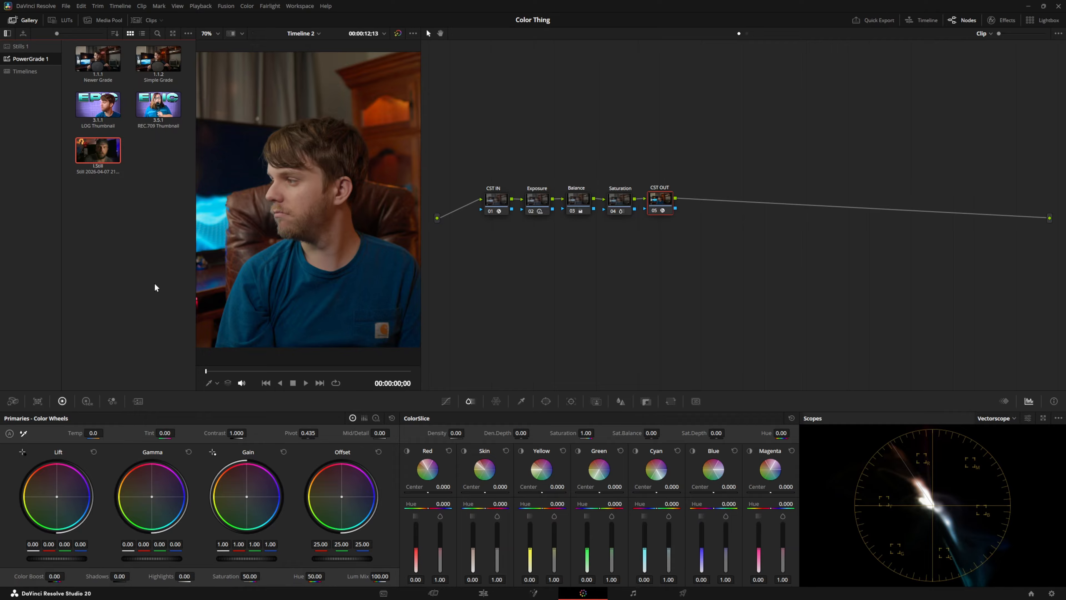
pyautogui.rightClick(290, 156)
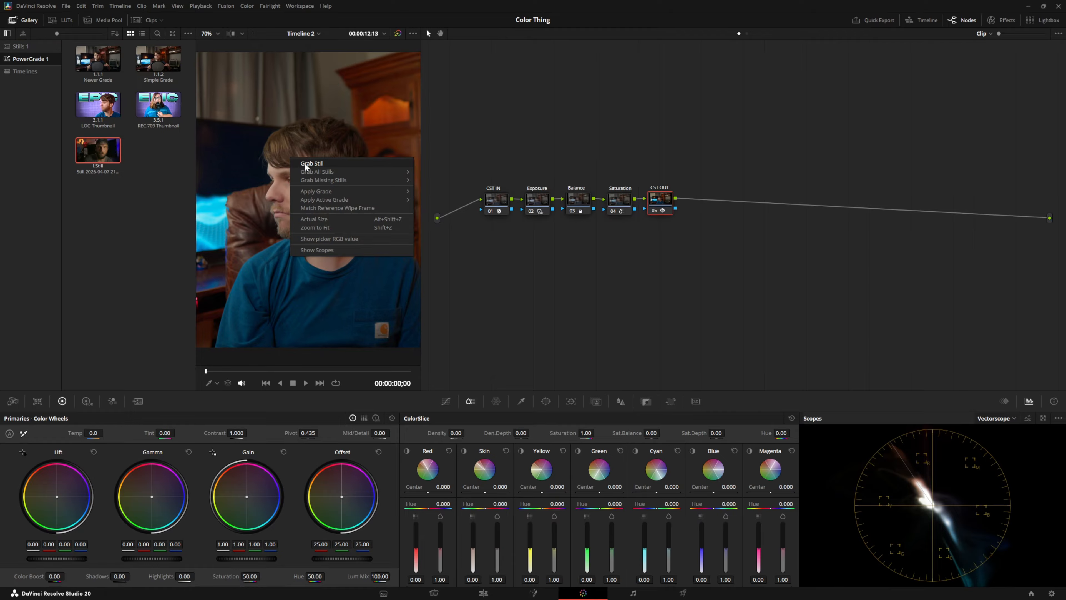
pyautogui.click(304, 163)
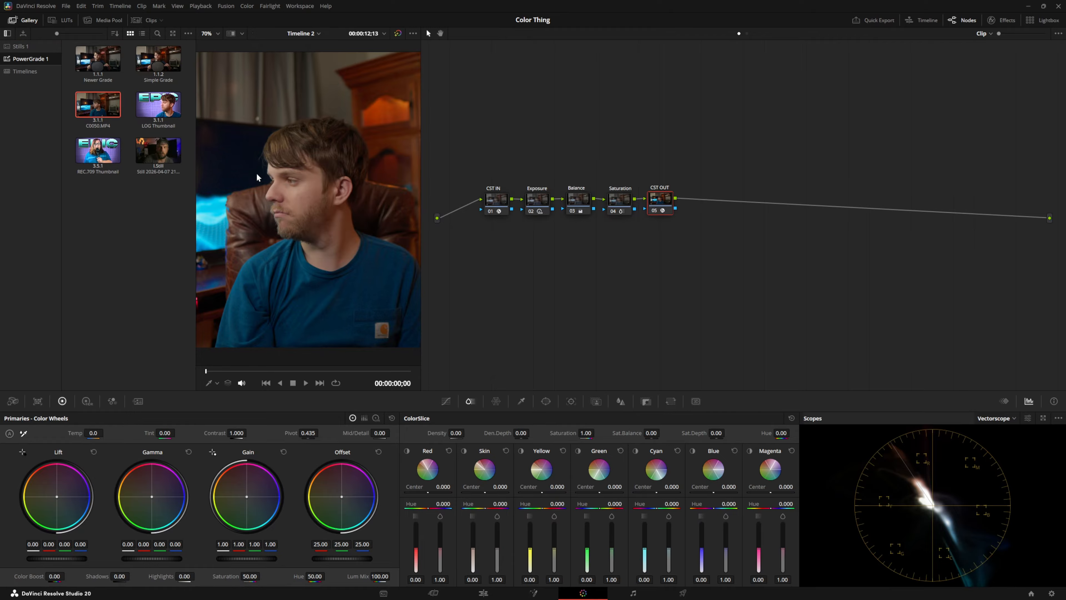
# Relabel the newly grabbed C0050.MP4 still as Tutorial.
pyautogui.rightClick(105, 110)
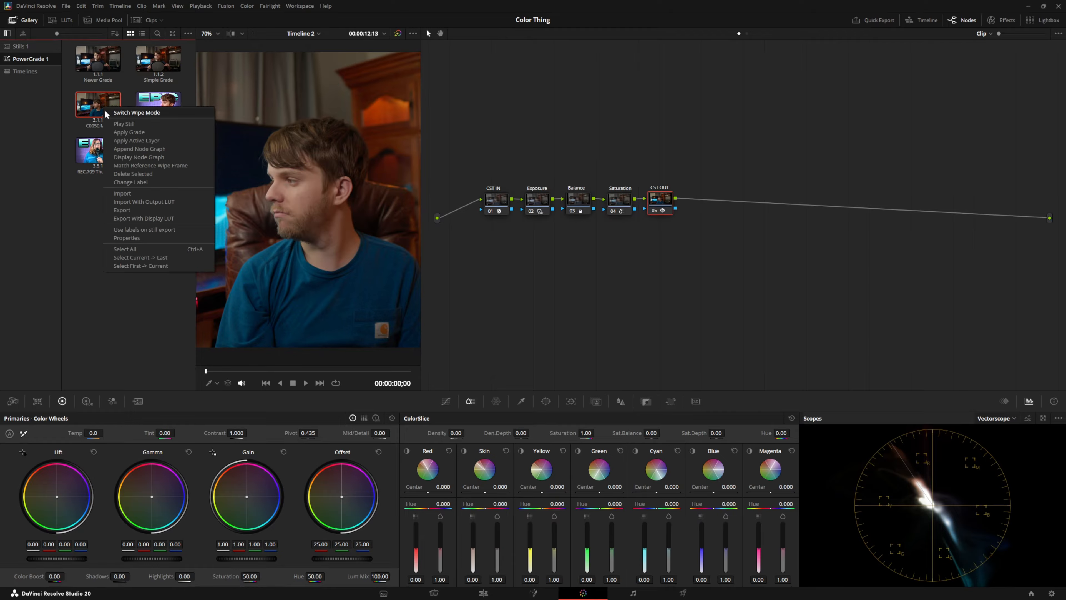
pyautogui.click(129, 182)
pyautogui.write('Tutor')
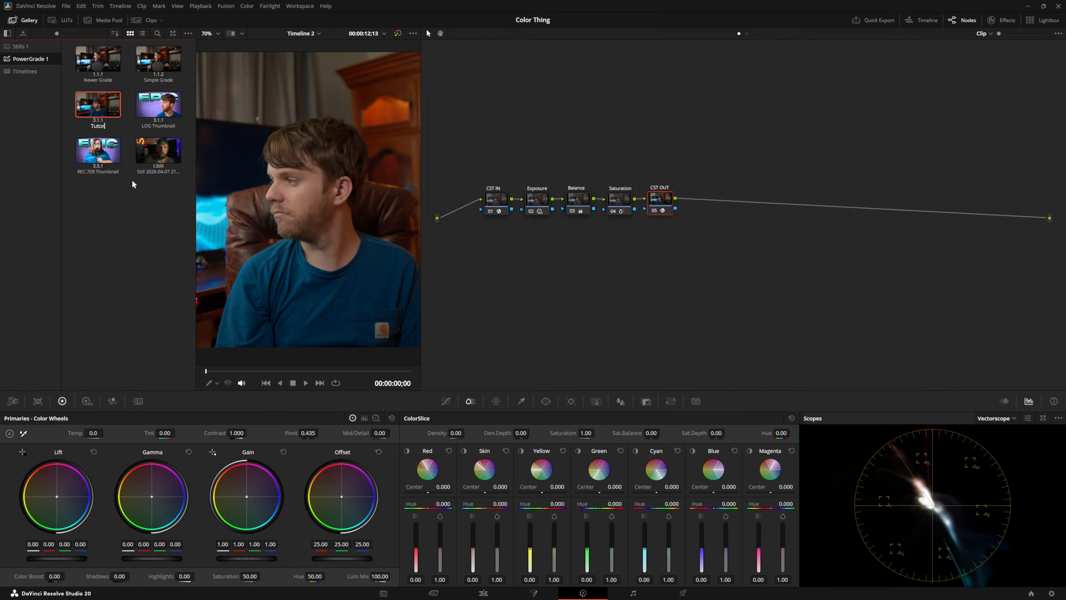
pyautogui.write('ial')
pyautogui.press('Return')
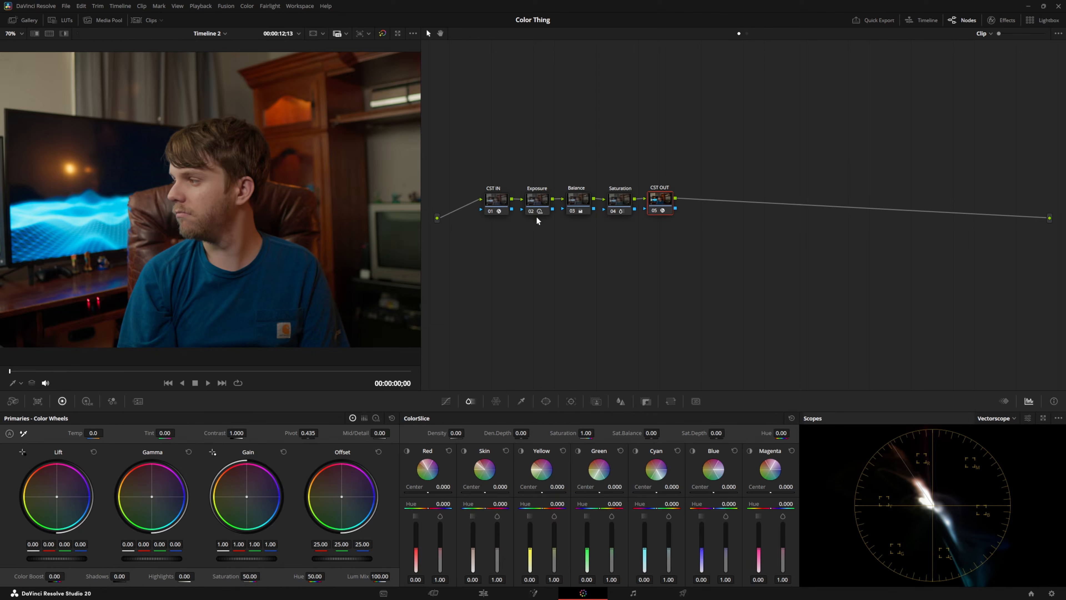
# On the Exposure node, adjust the primary contrast and raise the HDR Global exposure to 0.80.
pyautogui.click(534, 204)
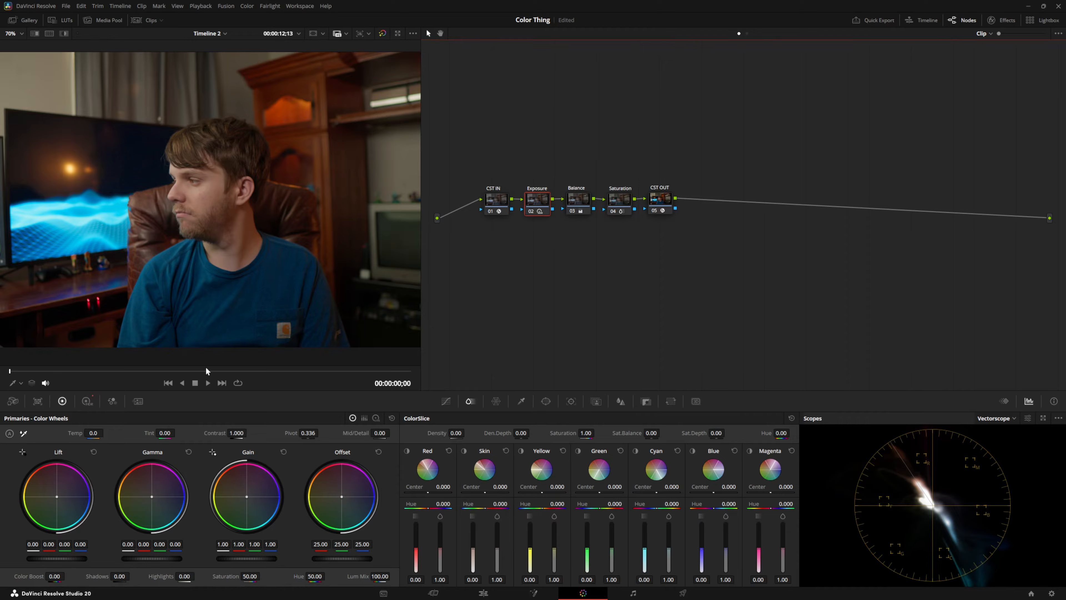
pyautogui.click(237, 430)
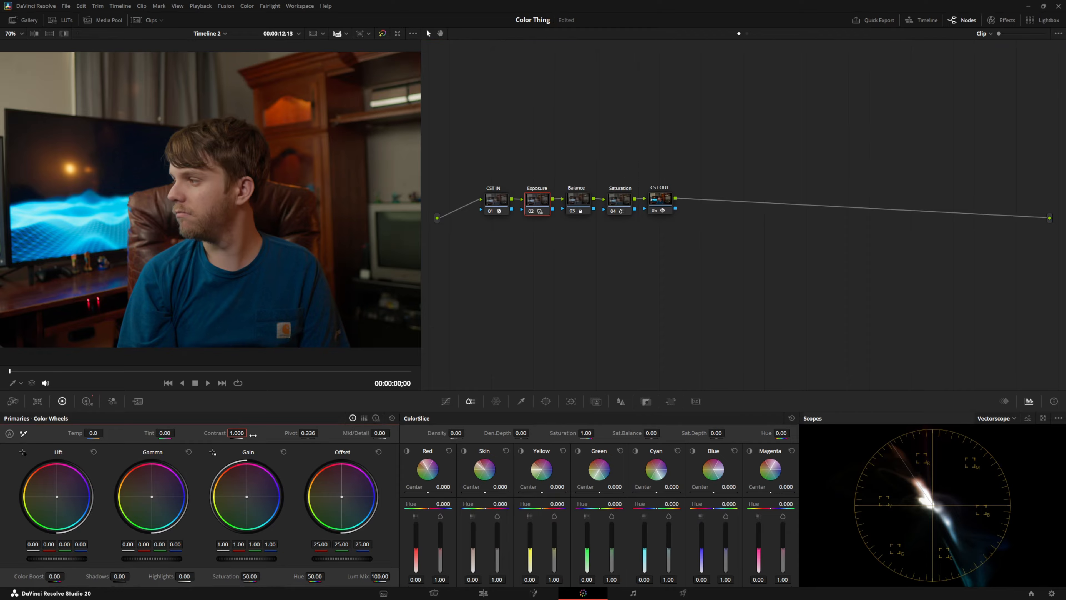
pyautogui.press('BackSpace')
pyautogui.press('BackSpace')
pyautogui.press('BackSpace')
pyautogui.click(87, 401)
pyautogui.moveTo(305, 511)
pyautogui.mouseDown()
pyautogui.moveTo(322, 547)
pyautogui.moveTo(353, 547)
pyautogui.mouseUp()
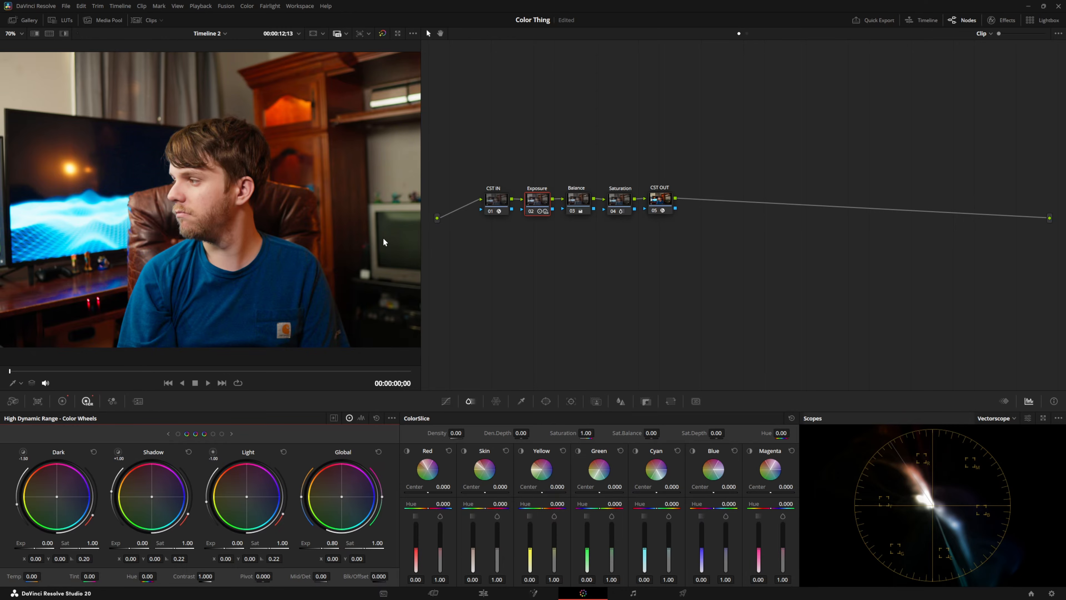
pyautogui.scroll(-3, 384, 242)
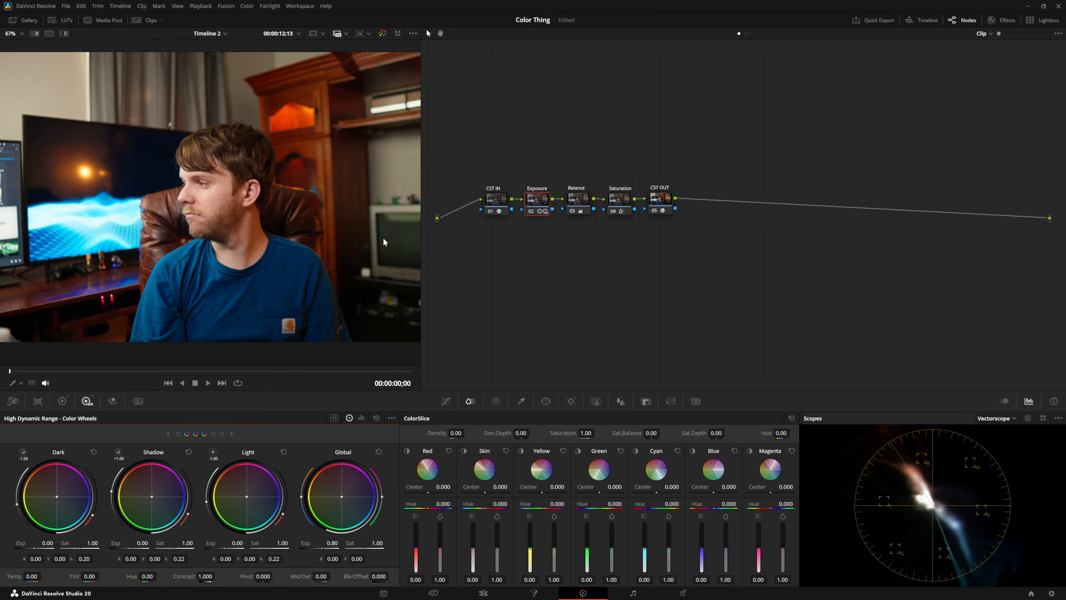
# Select the Balance node and show its primary color wheels.
pyautogui.click(578, 200)
pyautogui.click(62, 401)
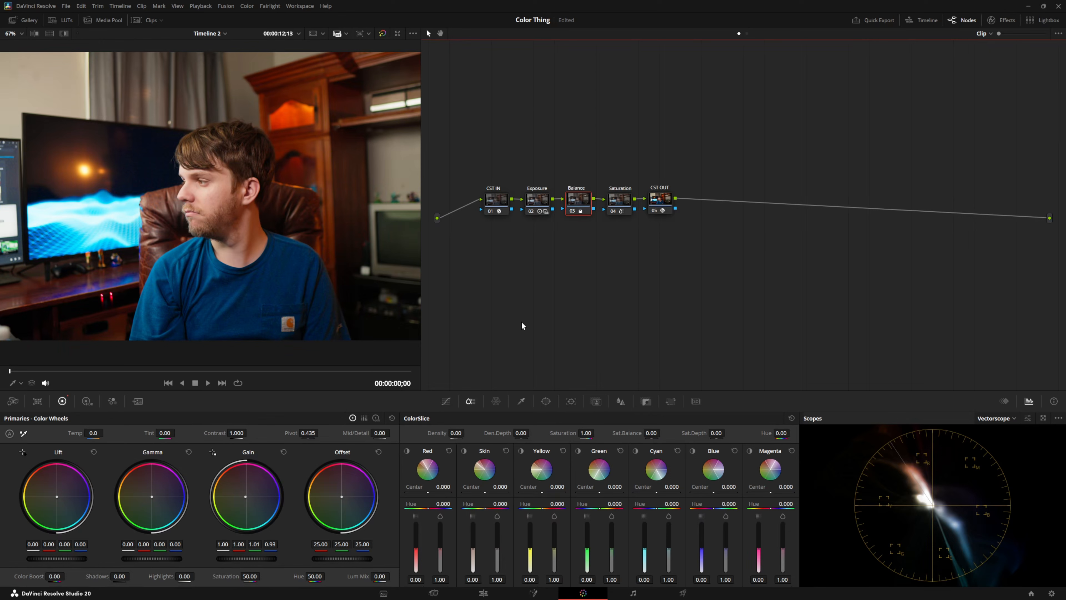
# Insert three serial nodes between Saturation and a CST OUT node moved farther along the chain, and save the project.
pyautogui.moveTo(661, 206); pyautogui.dragTo(812, 207)
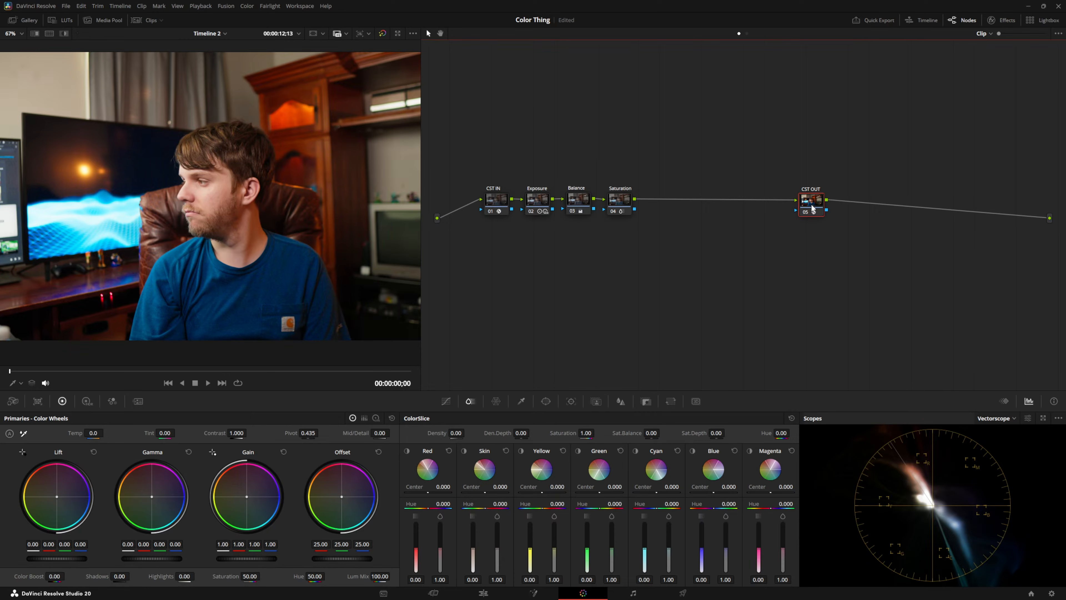
pyautogui.click(622, 206)
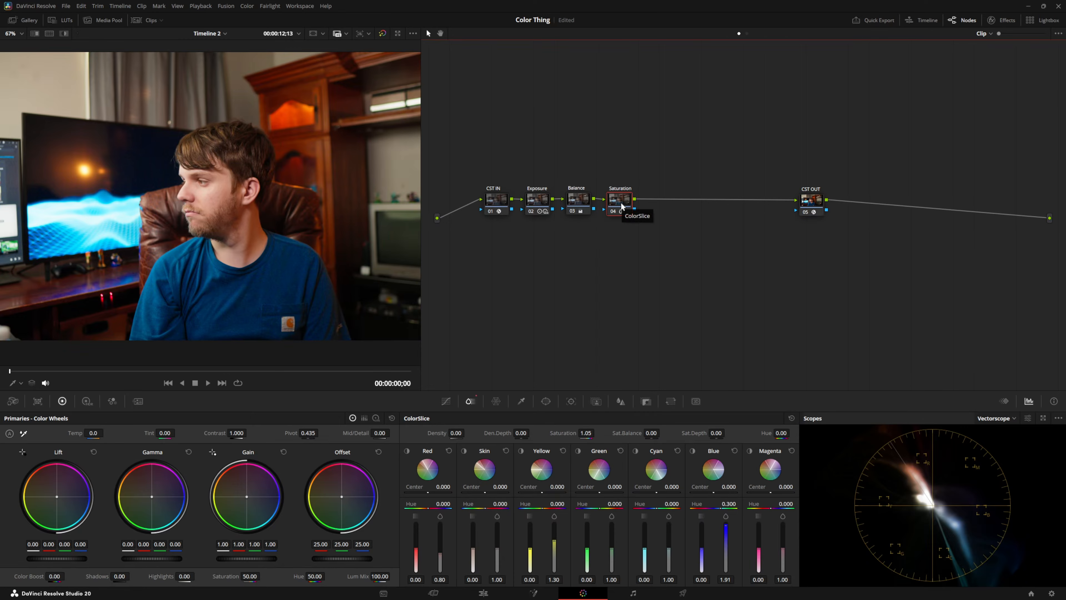
pyautogui.hotkey('alt', 's')
pyautogui.hotkey('alt', 's')
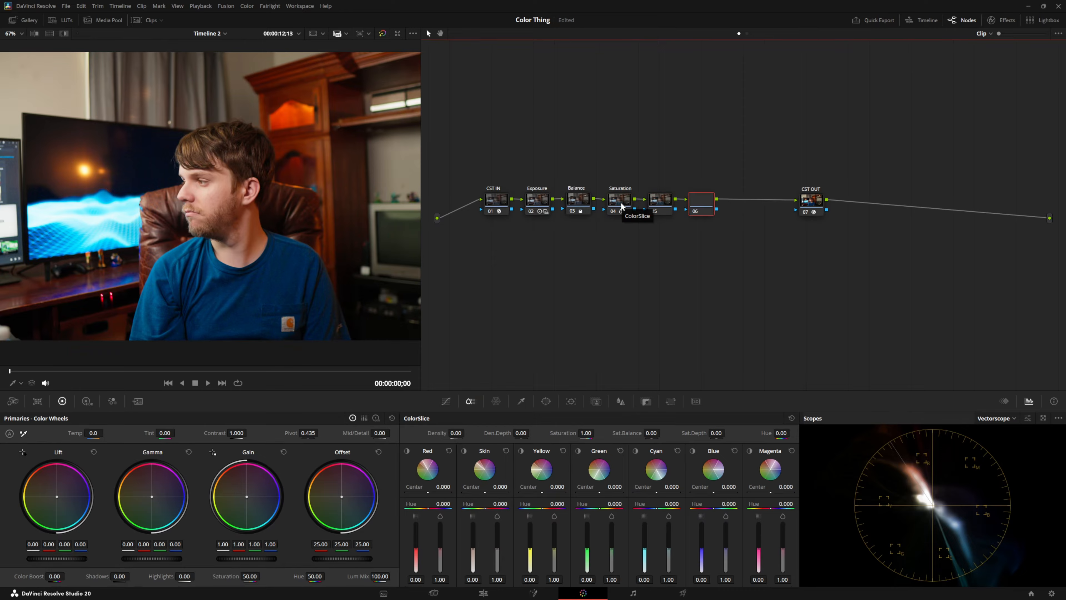
pyautogui.hotkey('alt', 's')
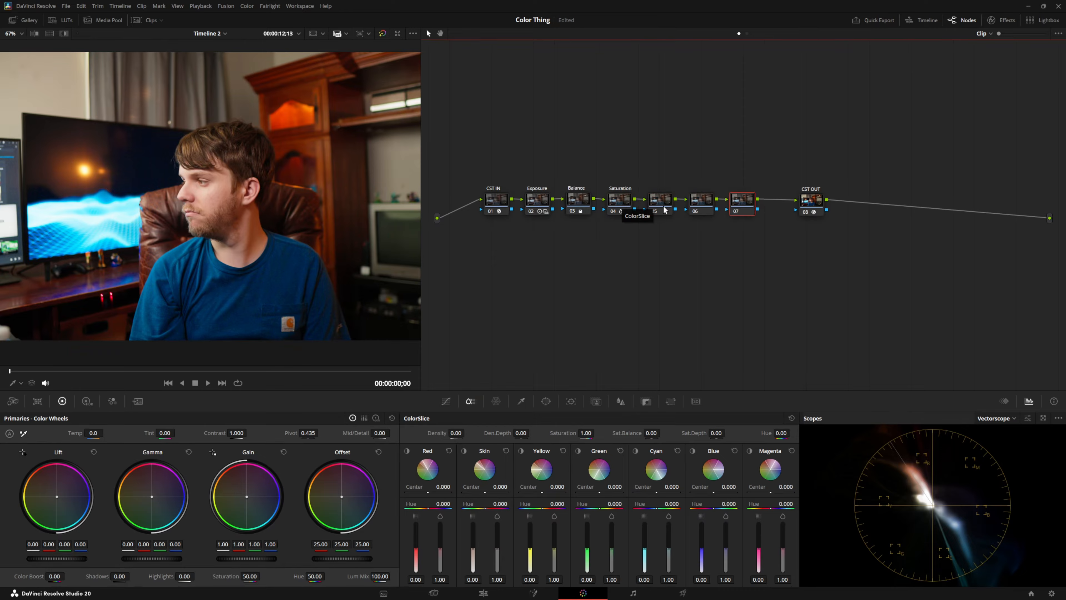
pyautogui.hotkey('ctrl', 's')
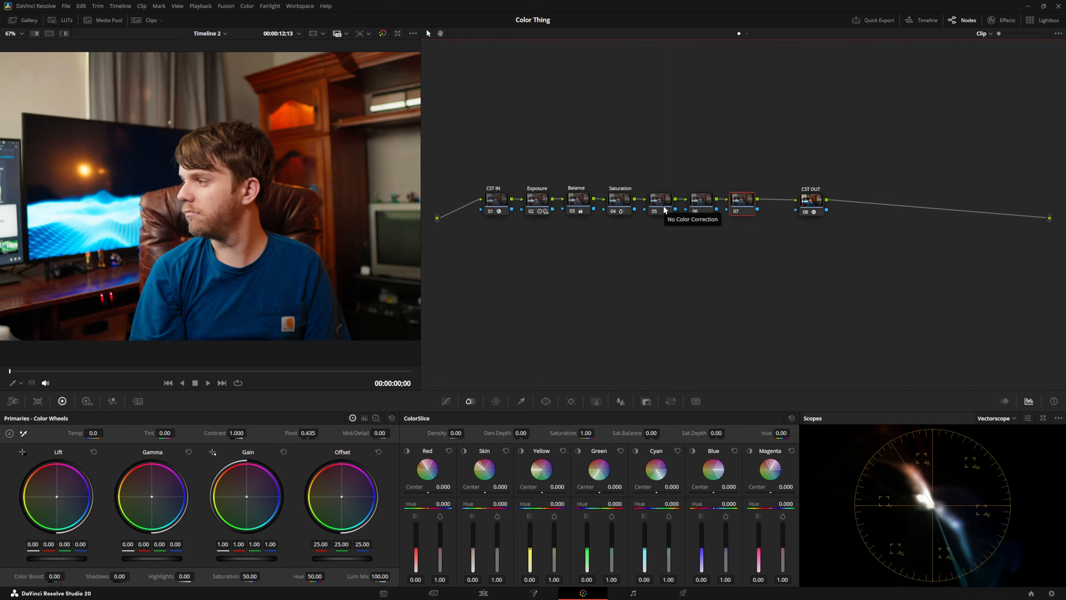
# Label the first new node after Saturation (node 05) as Hue VS Lum.
pyautogui.rightClick(664, 210)
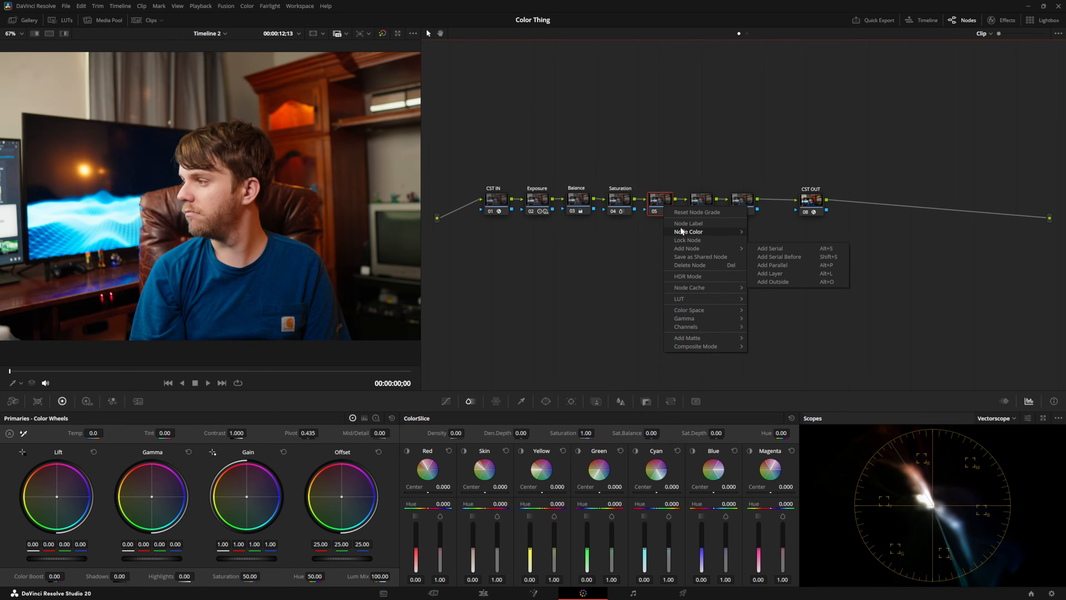
pyautogui.click(683, 225)
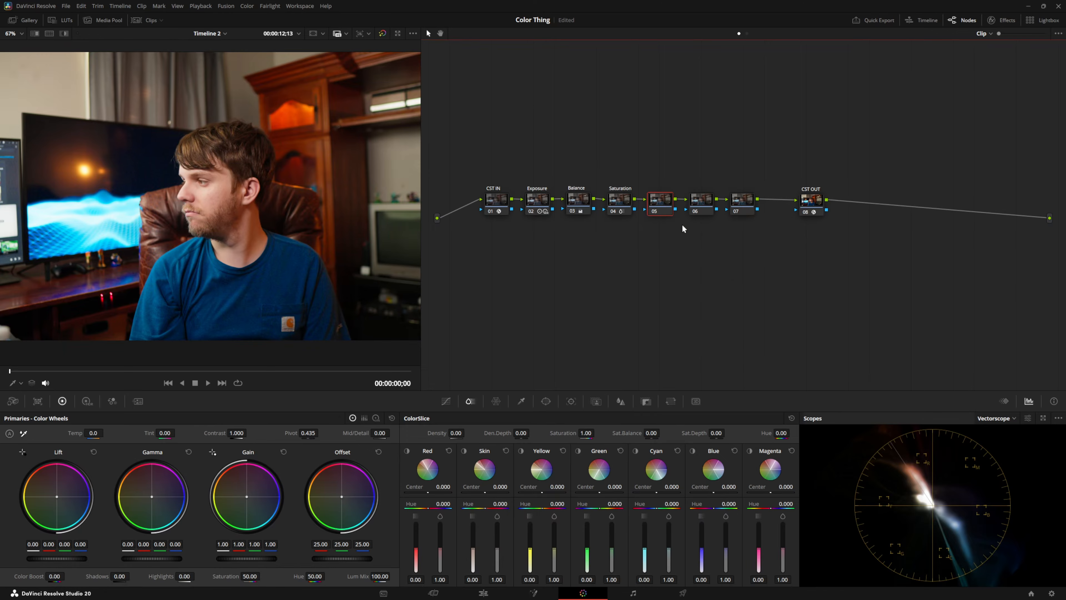
pyautogui.write('HUE')
pyautogui.press('BackSpace')
pyautogui.press('BackSpace')
pyautogui.write('ue')
pyautogui.press('Return')
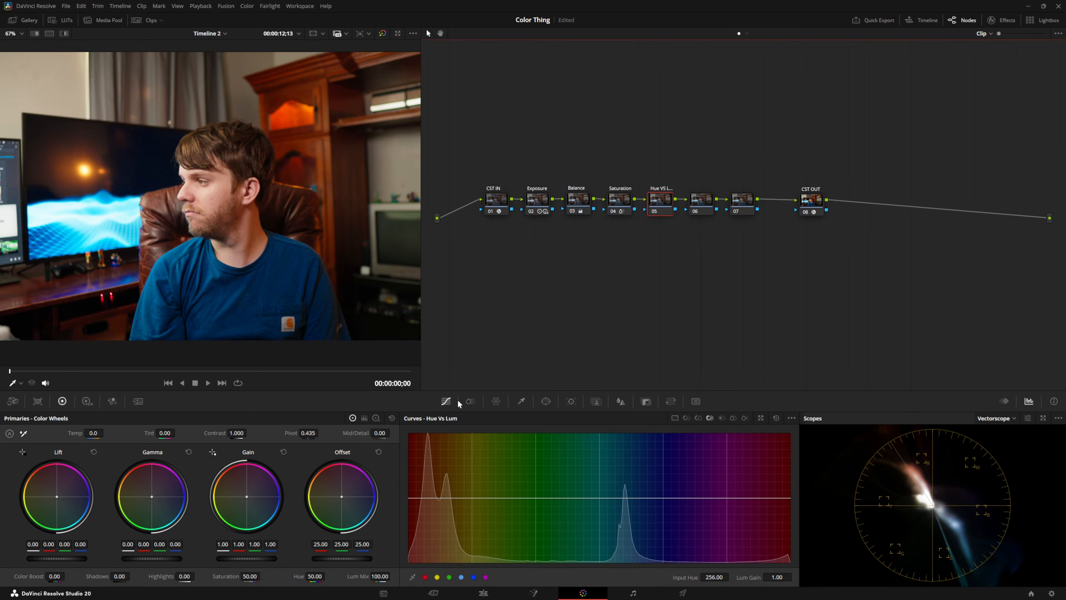
# On the Hue VS Lum node, sample the blue shirt, widen the curve's outer control points, and set the shirt hue's Lum Gain to 1.68.
pyautogui.click(674, 417)
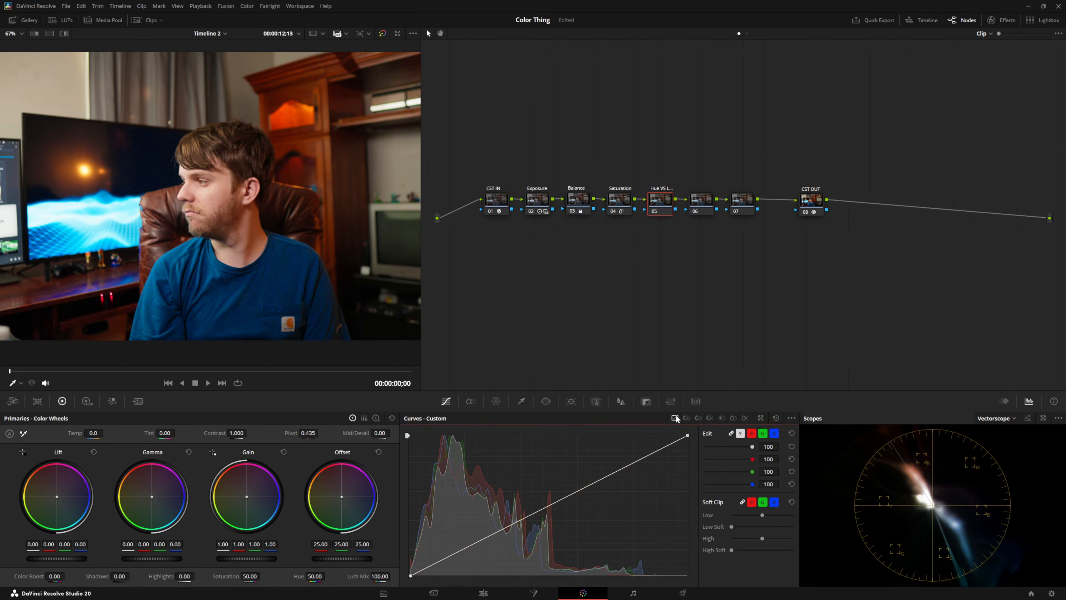
pyautogui.click(710, 417)
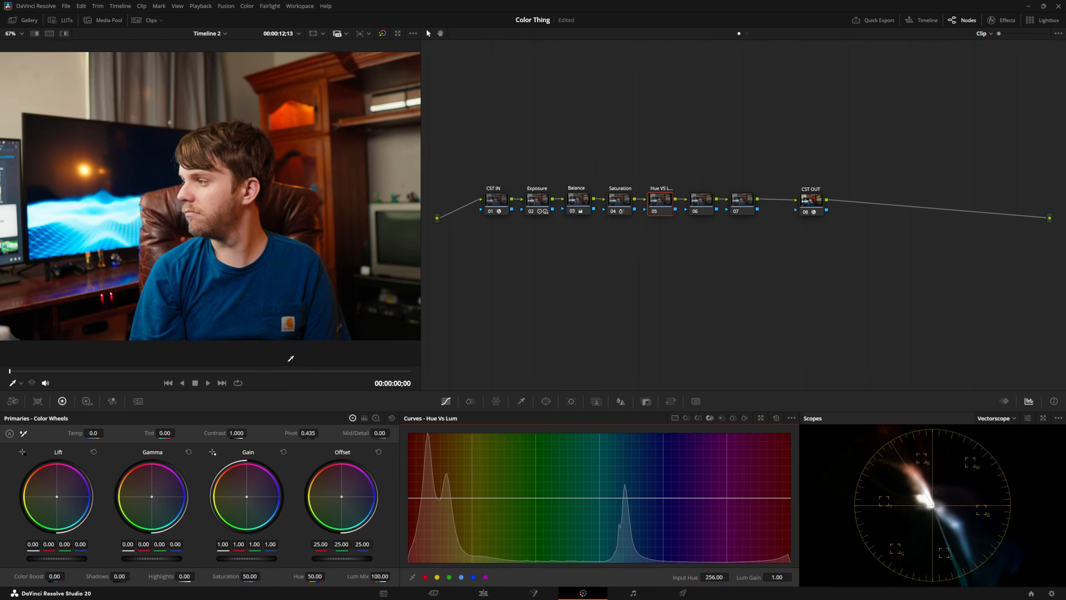
pyautogui.click(185, 261)
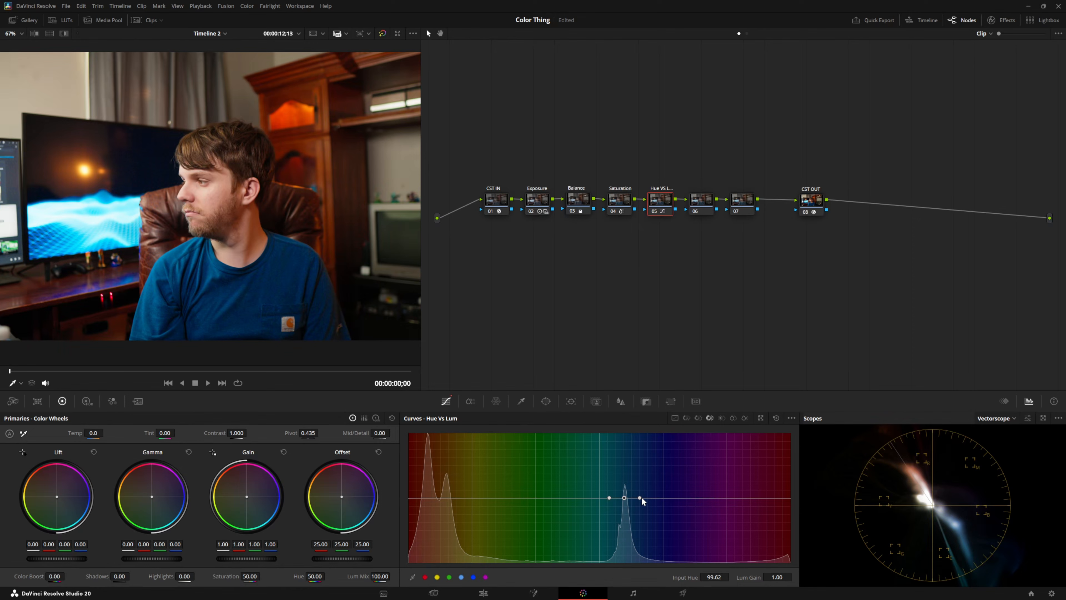
pyautogui.moveTo(639, 497); pyautogui.dragTo(583, 498)
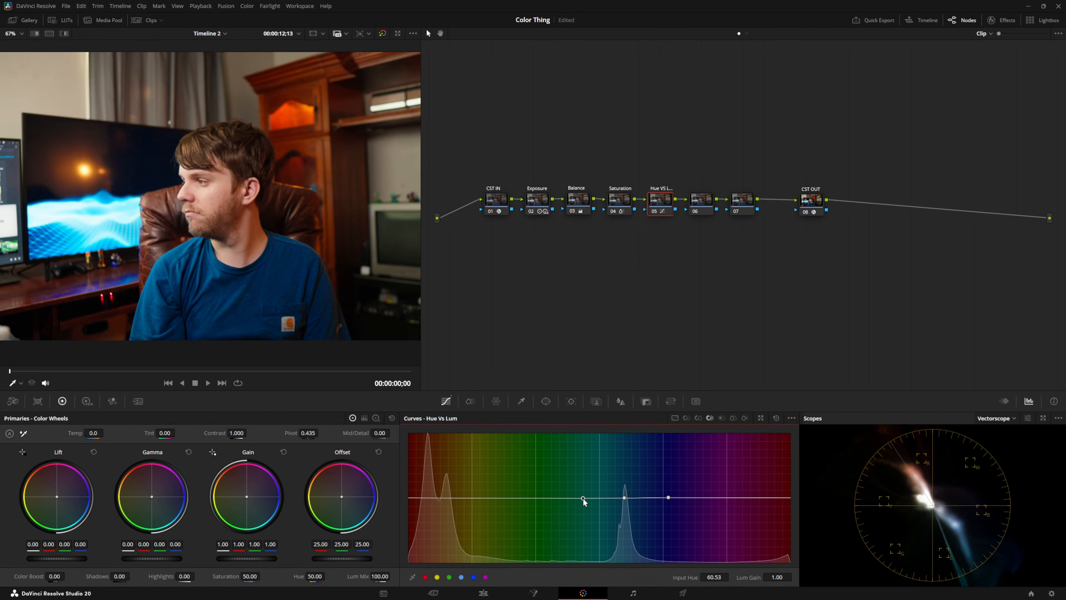
pyautogui.click(625, 497)
pyautogui.moveTo(777, 576)
pyautogui.mouseDown()
pyautogui.moveTo(793, 576)
pyautogui.moveTo(760, 577)
pyautogui.moveTo(785, 576)
pyautogui.mouseUp()
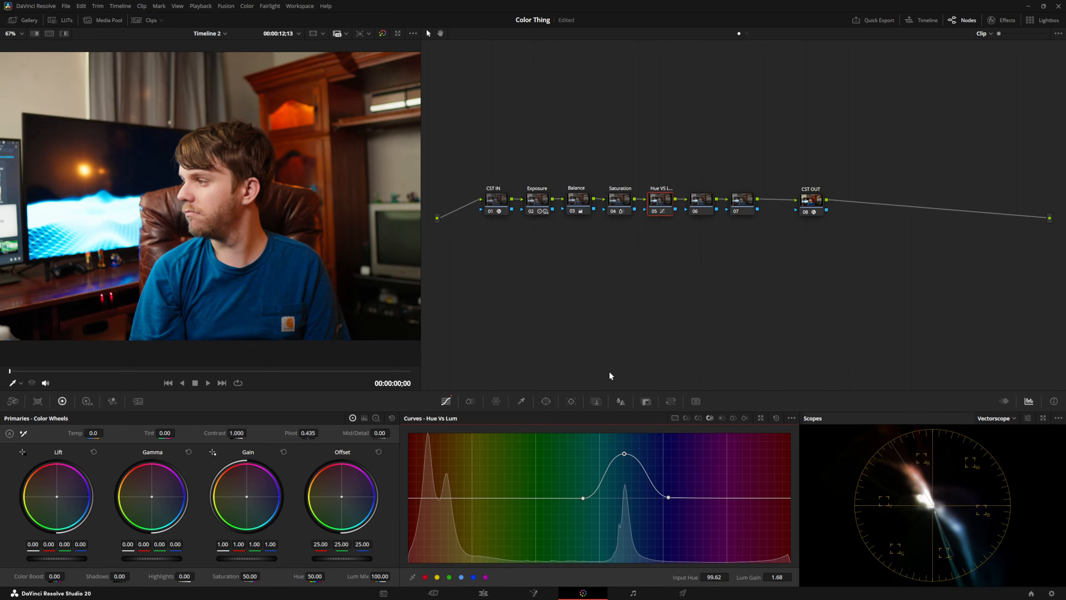
# Label the node after Hue VS Lum (node 06) as Sharpen.
pyautogui.click(701, 203)
pyautogui.rightClick(701, 204)
pyautogui.click(712, 214)
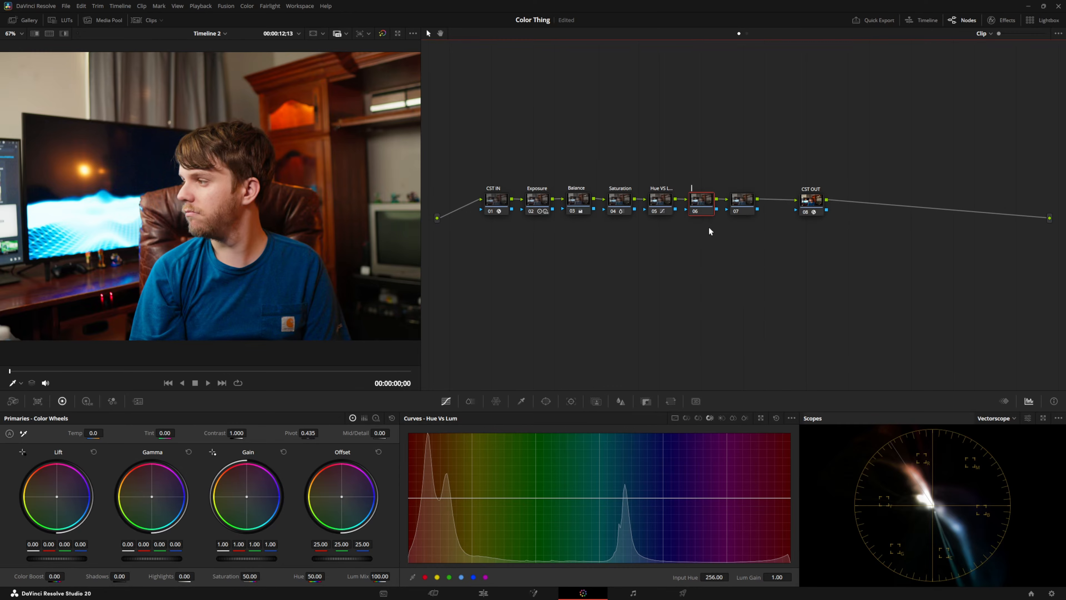
pyautogui.write('Sharpen')
# Sharpen the image on the Sharpen node by setting the linked RGB sharpening Radius to 0.44.
pyautogui.click(623, 403)
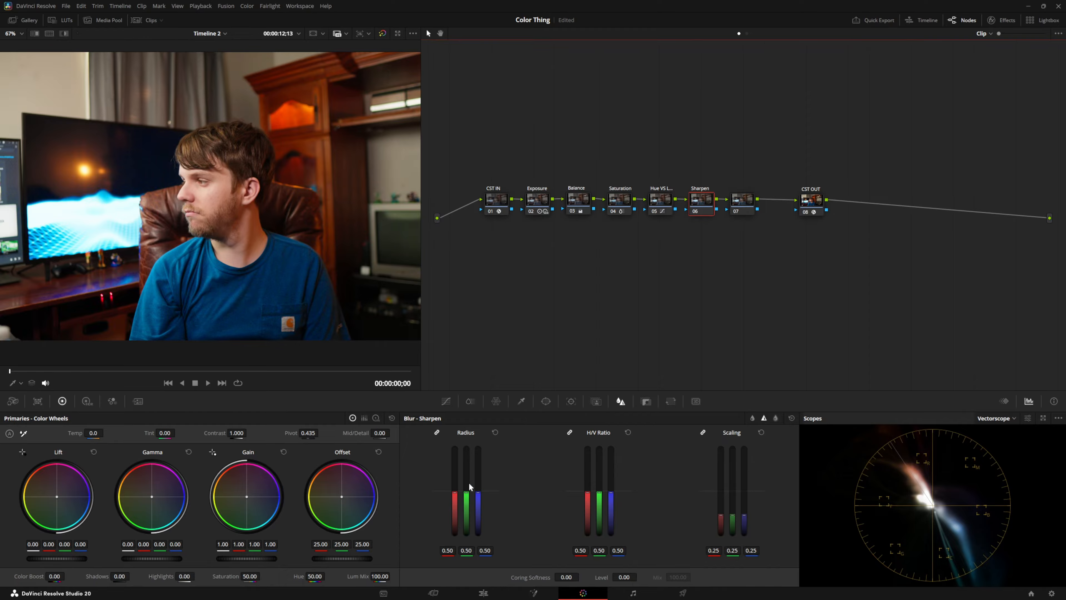
pyautogui.scroll(6, 243, 223)
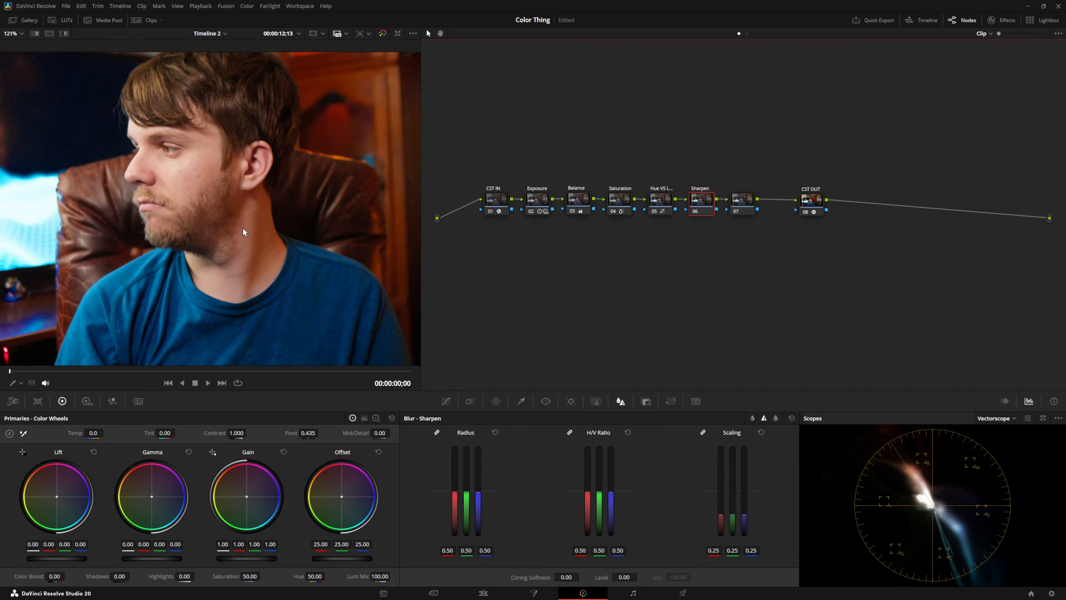
pyautogui.scroll(-1, 240, 238)
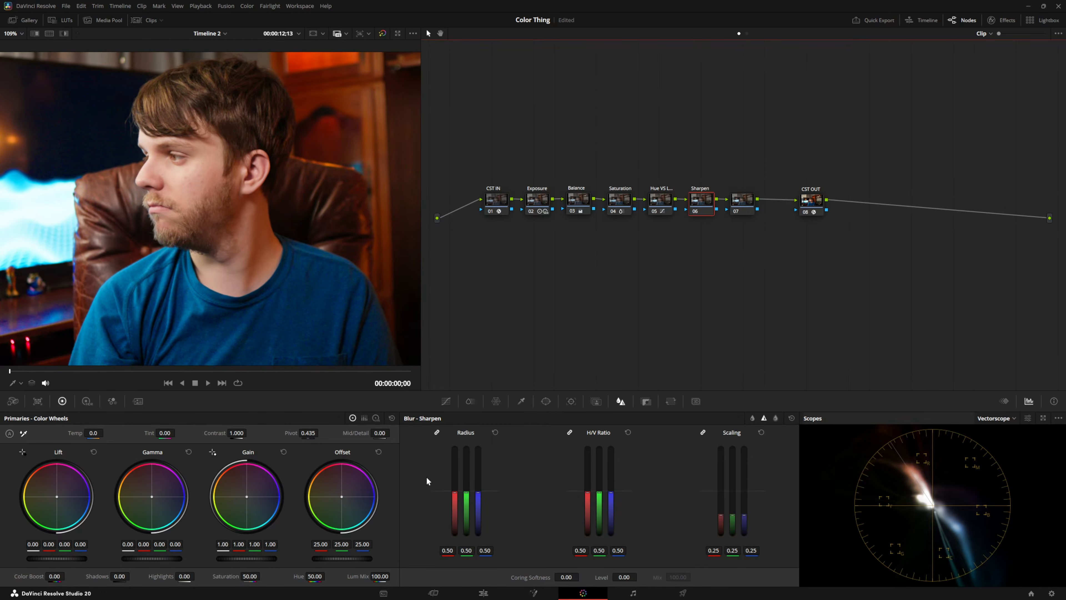
pyautogui.moveTo(468, 499); pyautogui.dragTo(466, 533)
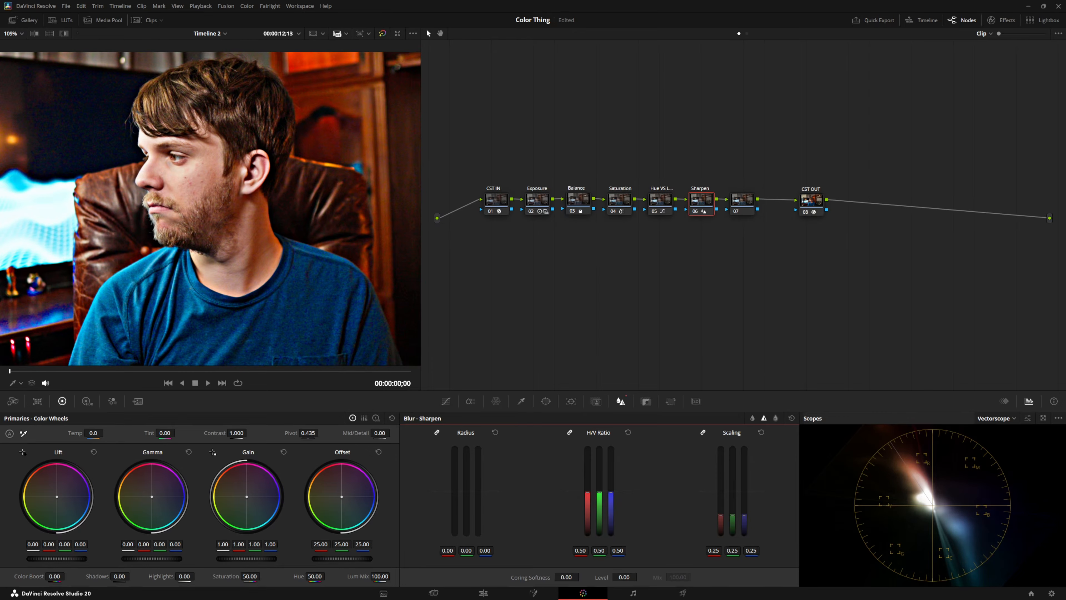
pyautogui.moveTo(467, 532); pyautogui.dragTo(467, 503)
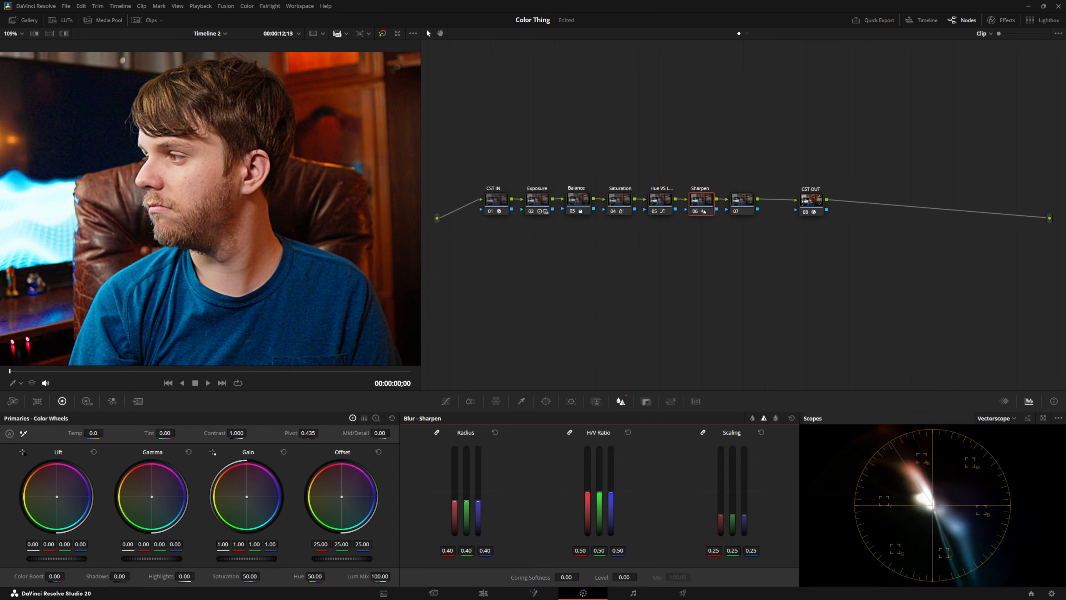
pyautogui.moveTo(466, 499); pyautogui.dragTo(467, 497)
# Examine the sharpening up close on the man's face and blue shirt, and again in the wider frame.
pyautogui.scroll(5, 174, 172)
pyautogui.scroll(3, 207, 180)
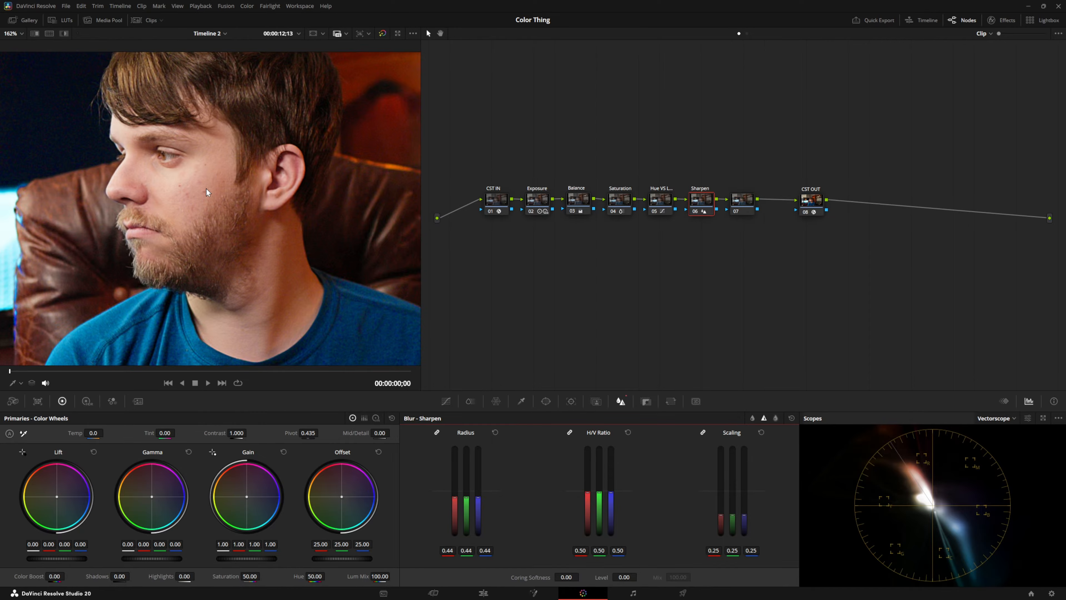
pyautogui.hotkey('shift', 'z')
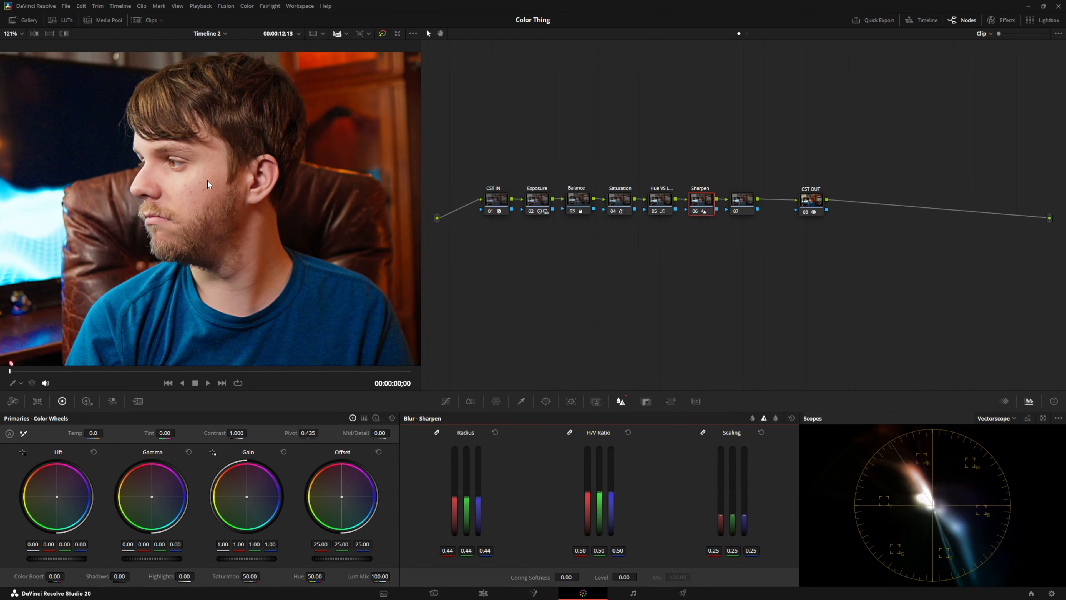
pyautogui.scroll(4, 247, 200)
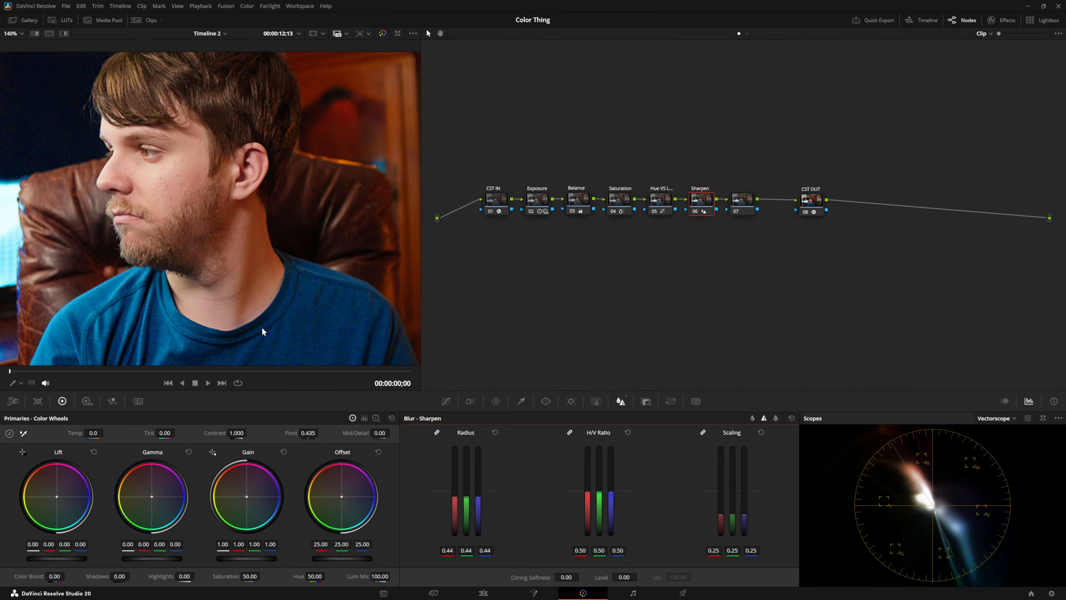
pyautogui.moveTo(262, 336); pyautogui.dragTo(244, 222)
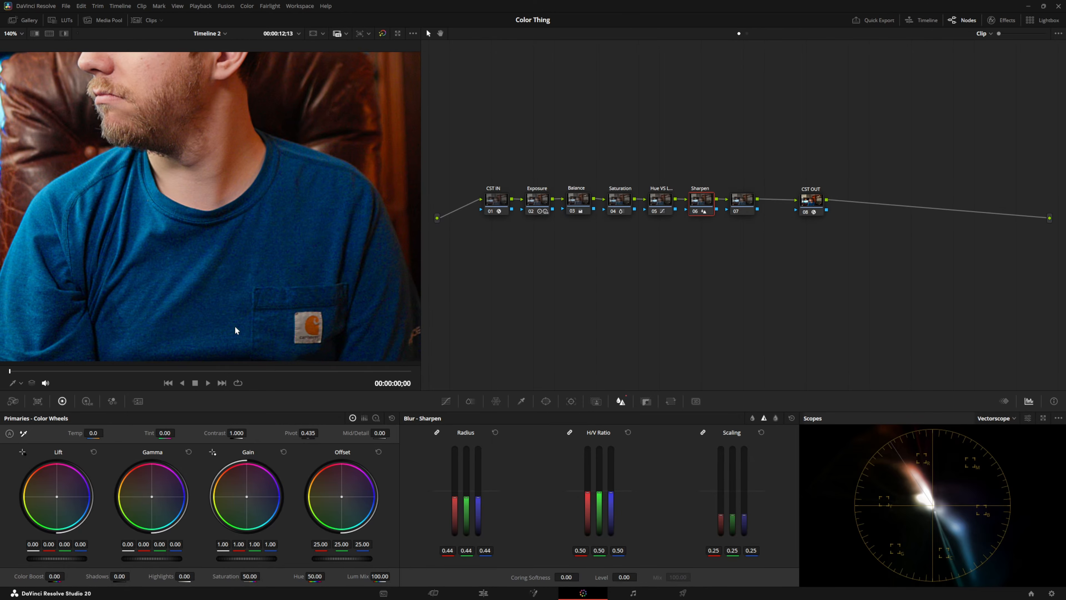
pyautogui.scroll(2, 293, 239)
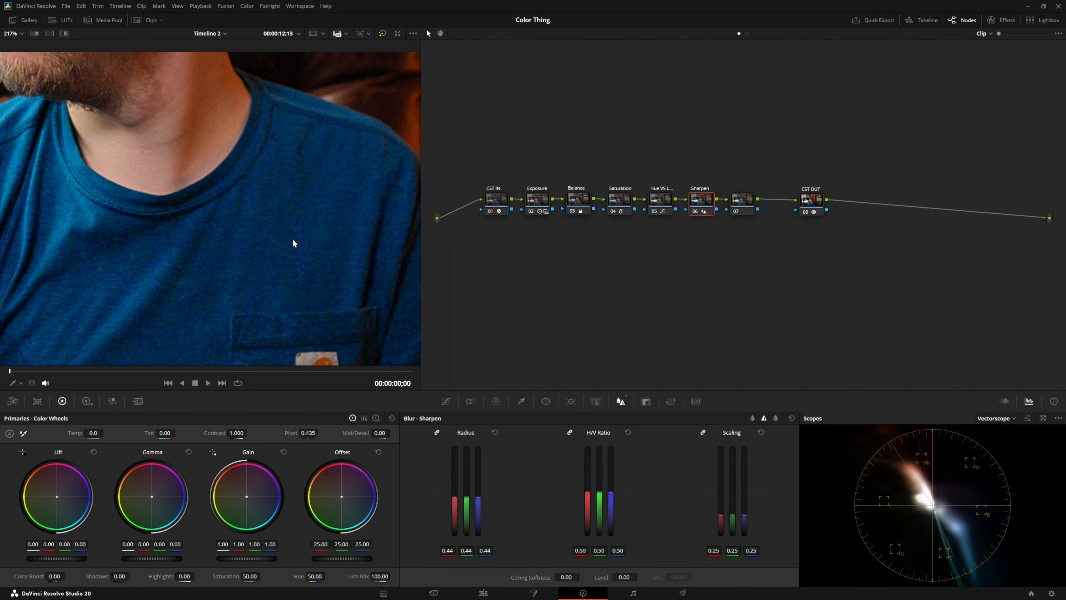
pyautogui.scroll(-4, 293, 239)
pyautogui.scroll(-4, 293, 239)
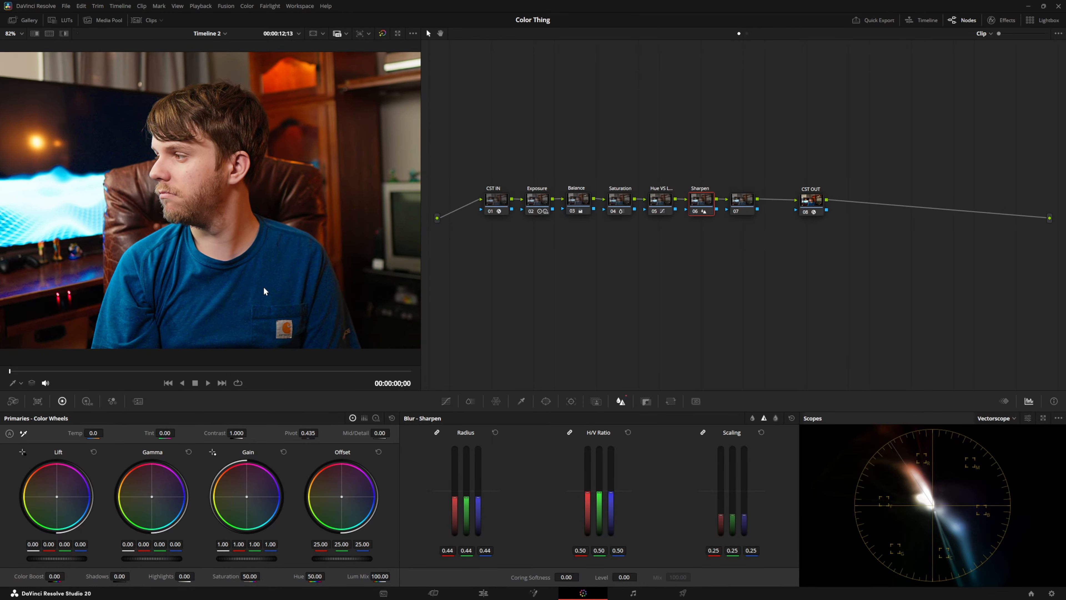
# Add a serial node before CST IN and place it in line at the start of the node chain.
pyautogui.click(494, 200)
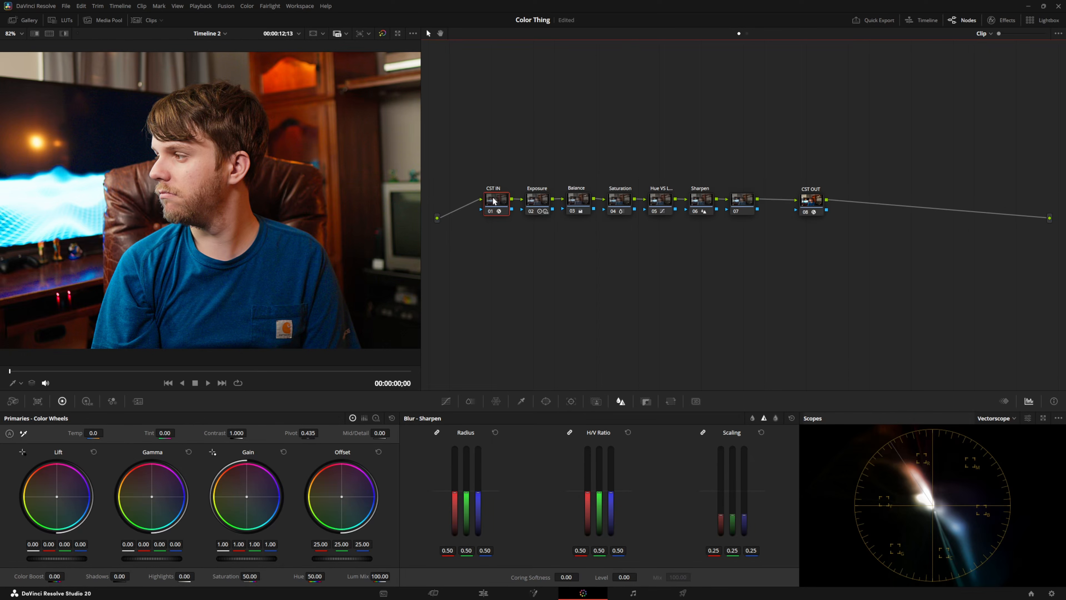
pyautogui.rightClick(494, 201)
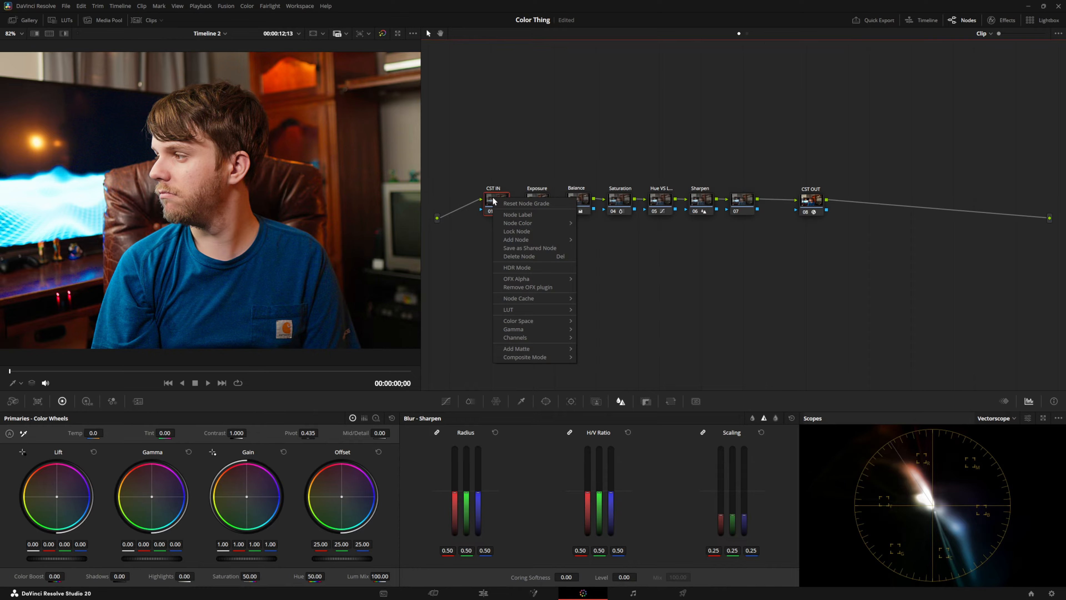
pyautogui.moveTo(518, 237)
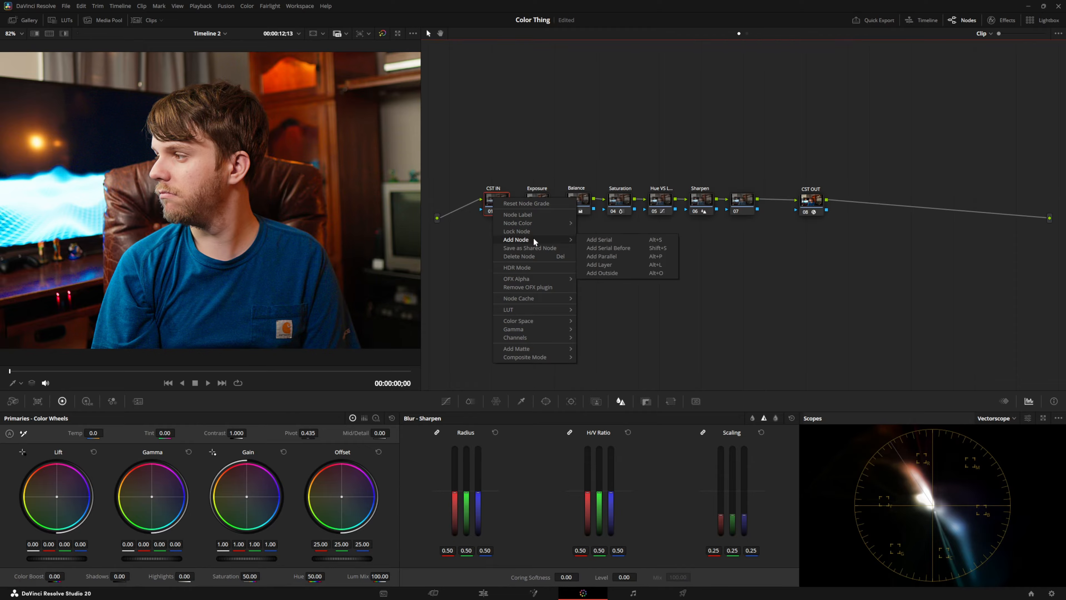
pyautogui.click(601, 246)
pyautogui.moveTo(501, 241); pyautogui.dragTo(461, 207)
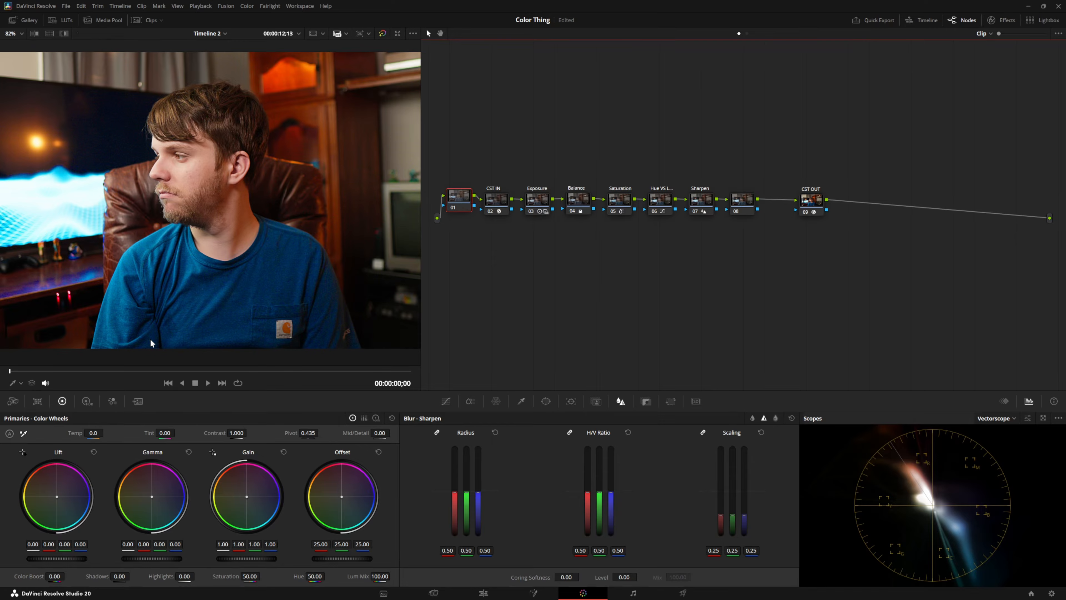
# Apply spatial noise reduction on the new first node with mode Better, radius Medium, and linked Luma and Chroma thresholds of 50.6.
pyautogui.click(133, 406)
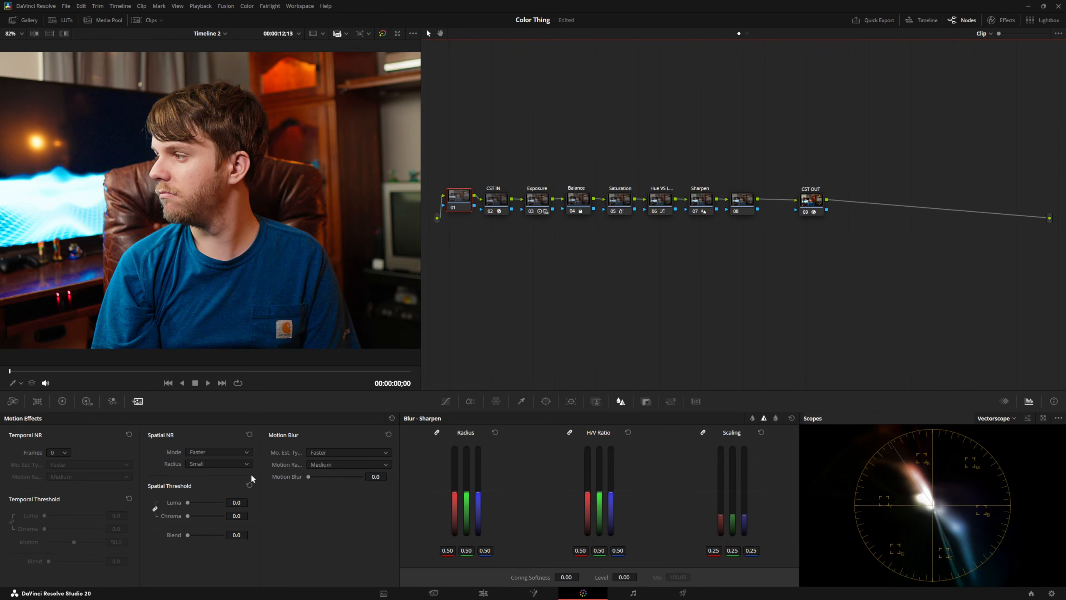
pyautogui.click(203, 453)
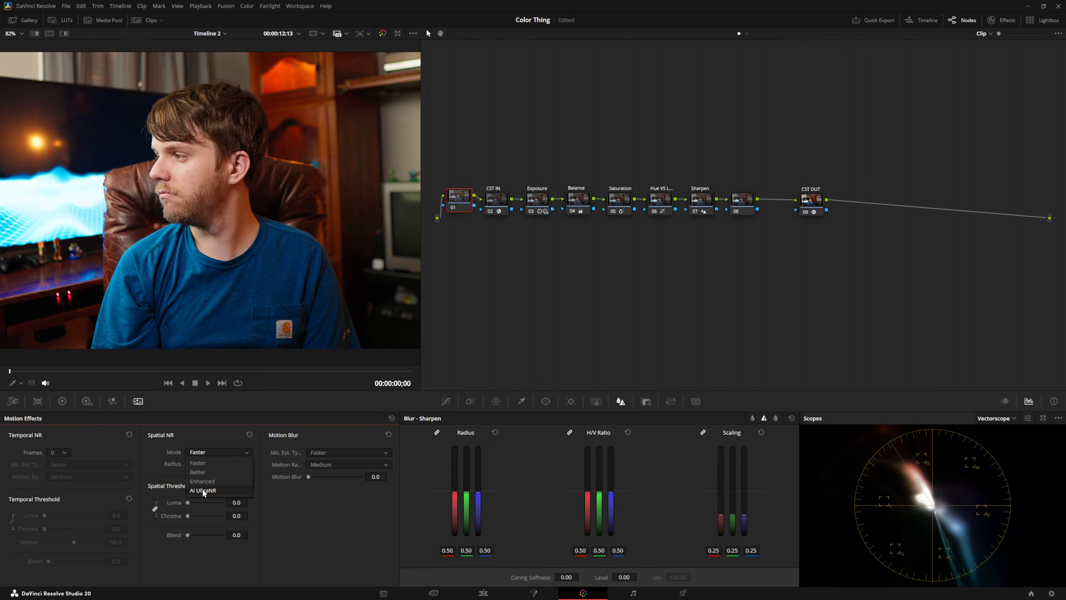
pyautogui.click(204, 474)
pyautogui.click(202, 464)
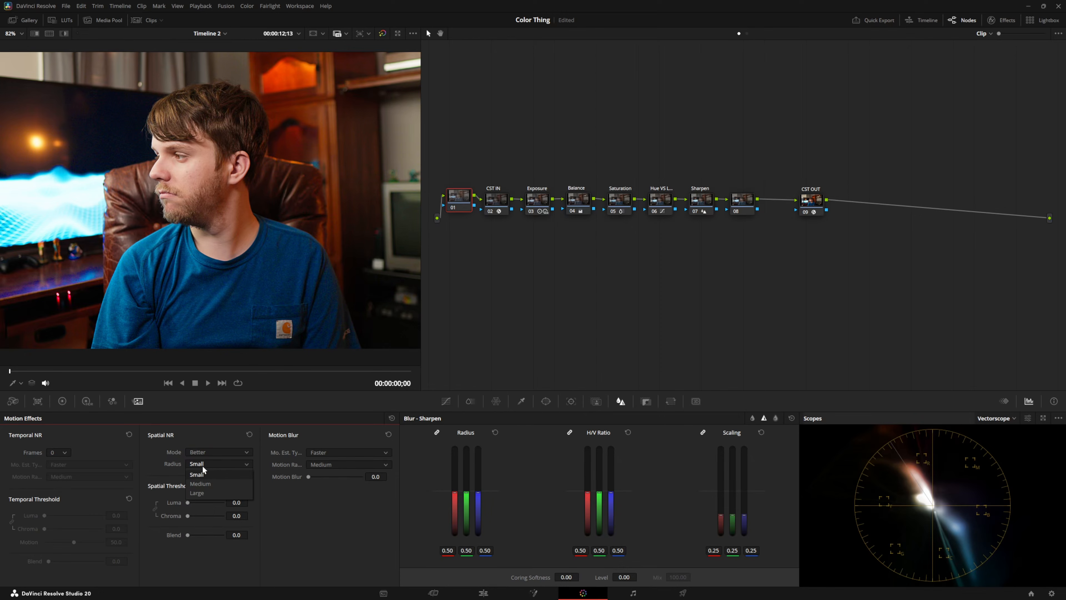
pyautogui.click(203, 483)
pyautogui.moveTo(187, 503); pyautogui.dragTo(206, 502)
# Examine the effect of the noise reduction on the shirt fabric and the skin of the face.
pyautogui.scroll(2, 252, 290)
pyautogui.scroll(4, 253, 289)
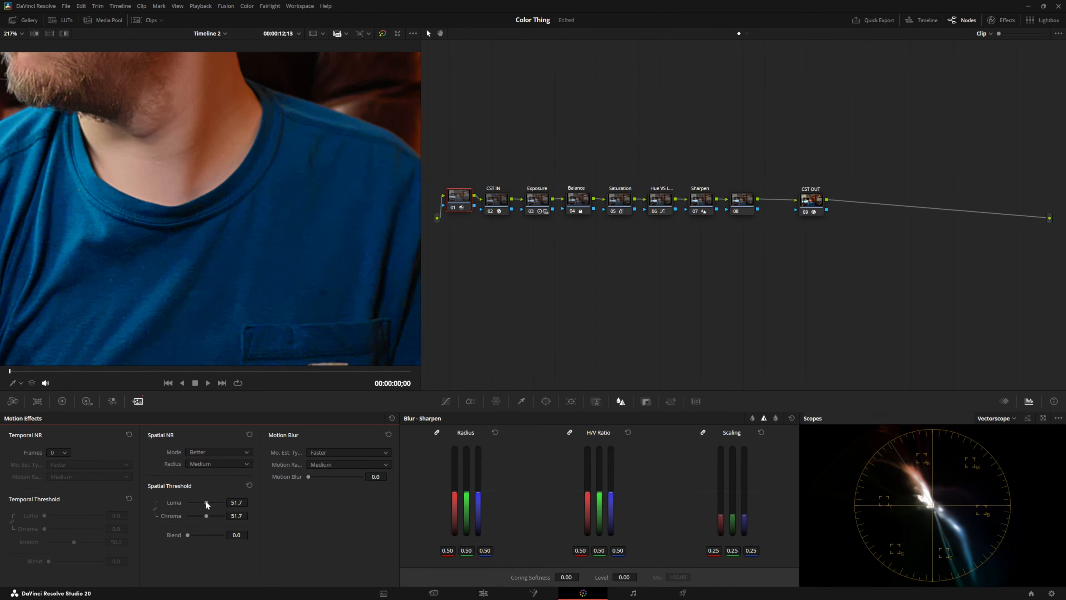
pyautogui.scroll(-4, 242, 252)
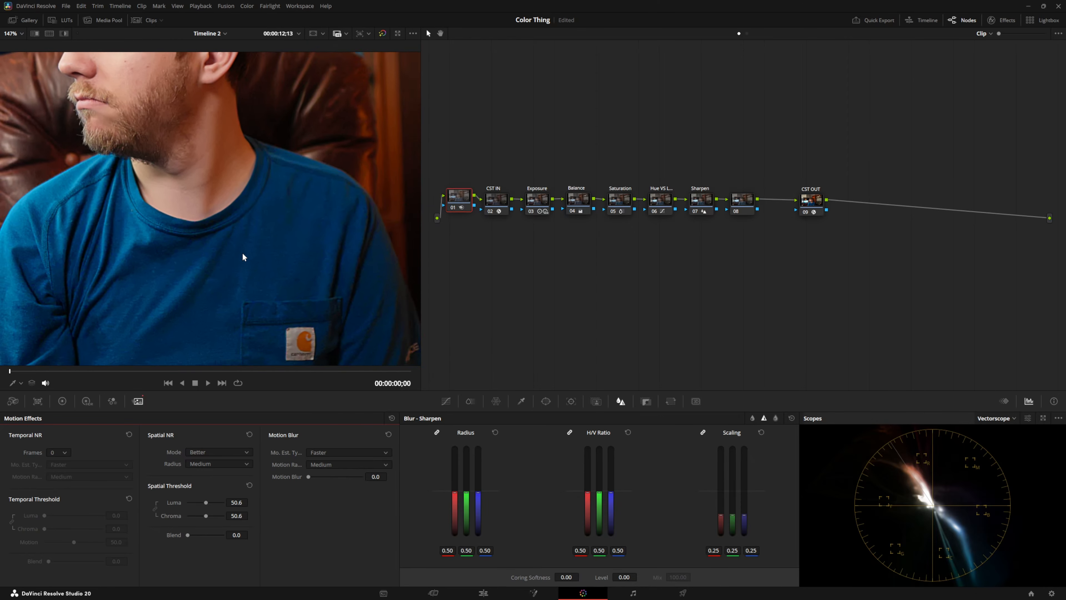
pyautogui.scroll(4, 198, 258)
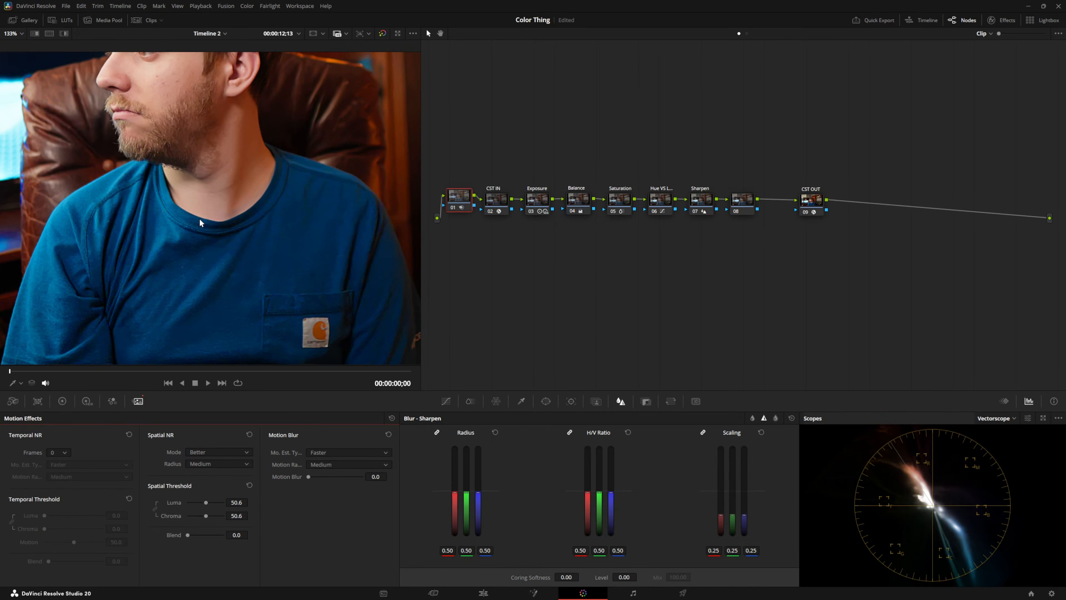
pyautogui.scroll(2, 168, 180)
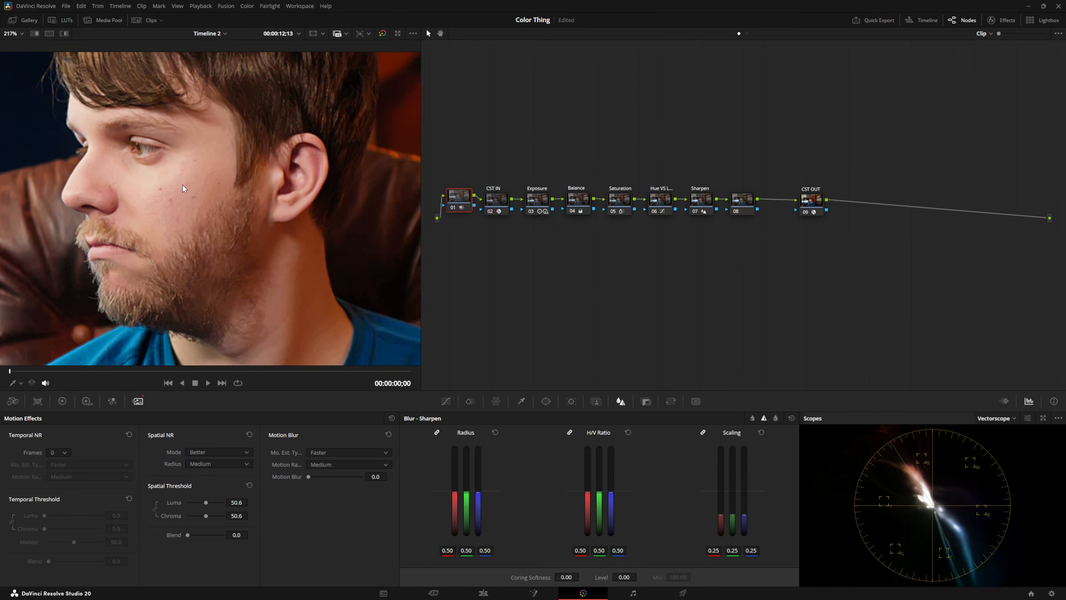
pyautogui.scroll(-3, 209, 246)
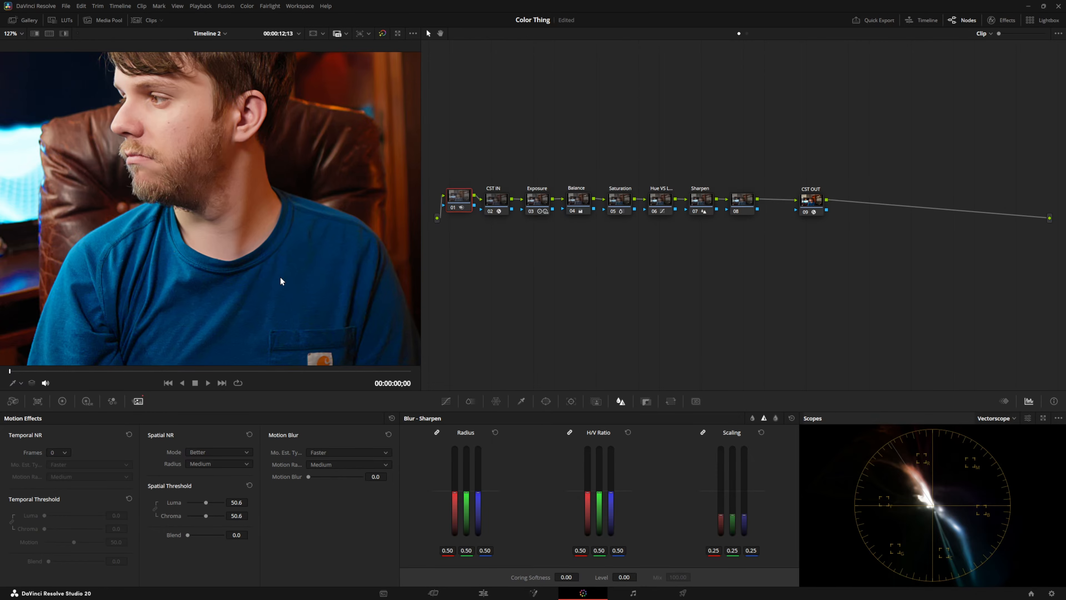
pyautogui.scroll(-3, 281, 280)
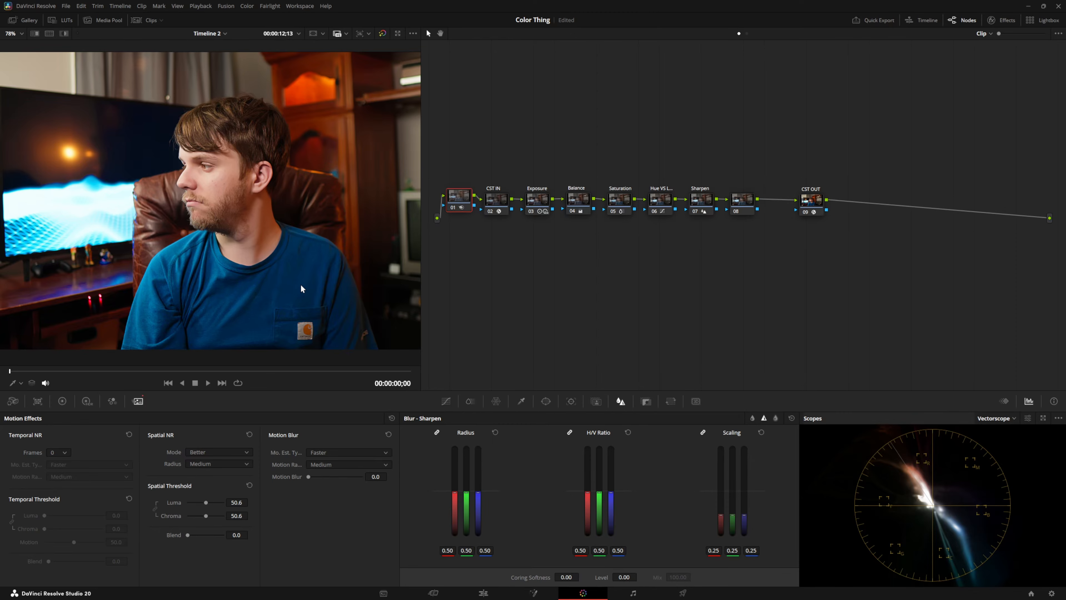
# Add a Curve window to the noise reduction node and trace the shirt's left-hand sleeve and shoulder up to below the beard.
pyautogui.click(546, 401)
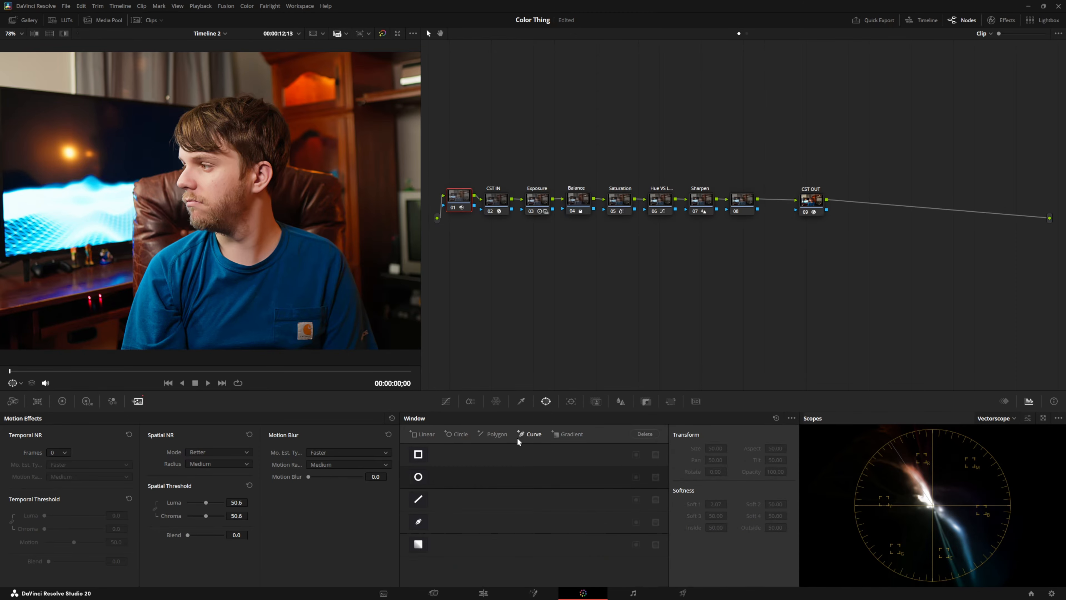
pyautogui.click(523, 435)
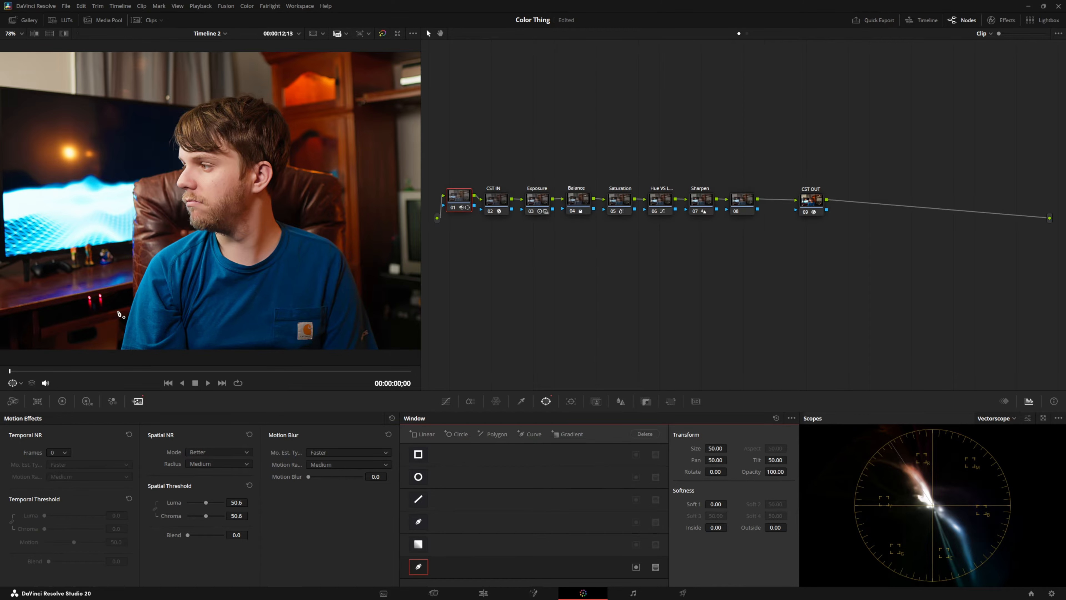
pyautogui.scroll(3, 120, 355)
pyautogui.scroll(1, 120, 355)
pyautogui.click(113, 355)
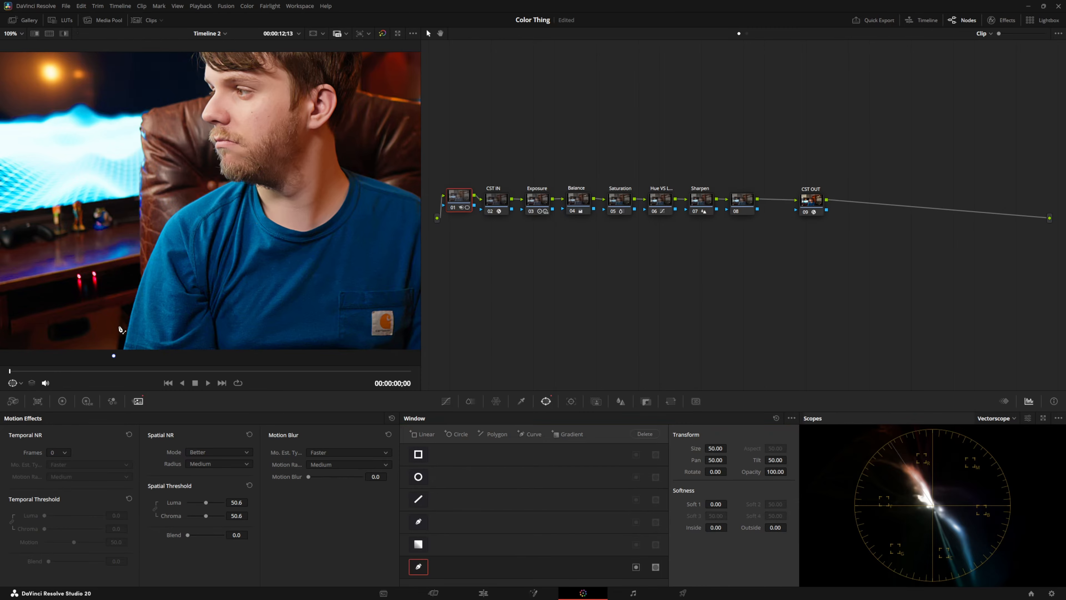
pyautogui.click(119, 326)
pyautogui.click(136, 270)
pyautogui.click(155, 228)
pyautogui.click(177, 200)
pyautogui.scroll(7, 207, 188)
pyautogui.click(200, 192)
pyautogui.click(228, 183)
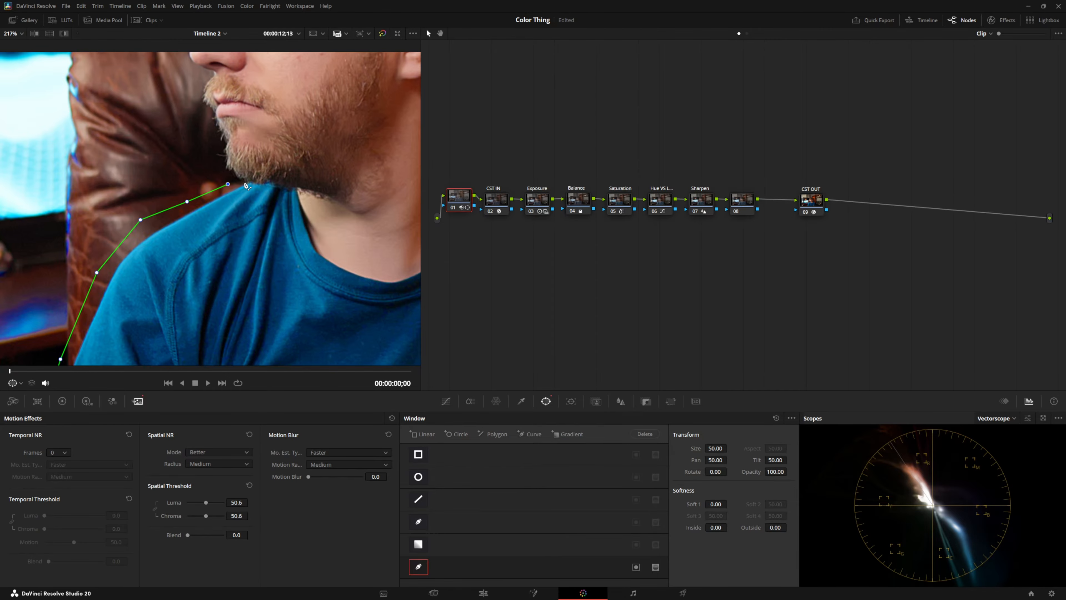
pyautogui.click(246, 181)
pyautogui.scroll(3, 257, 186)
pyautogui.click(255, 181)
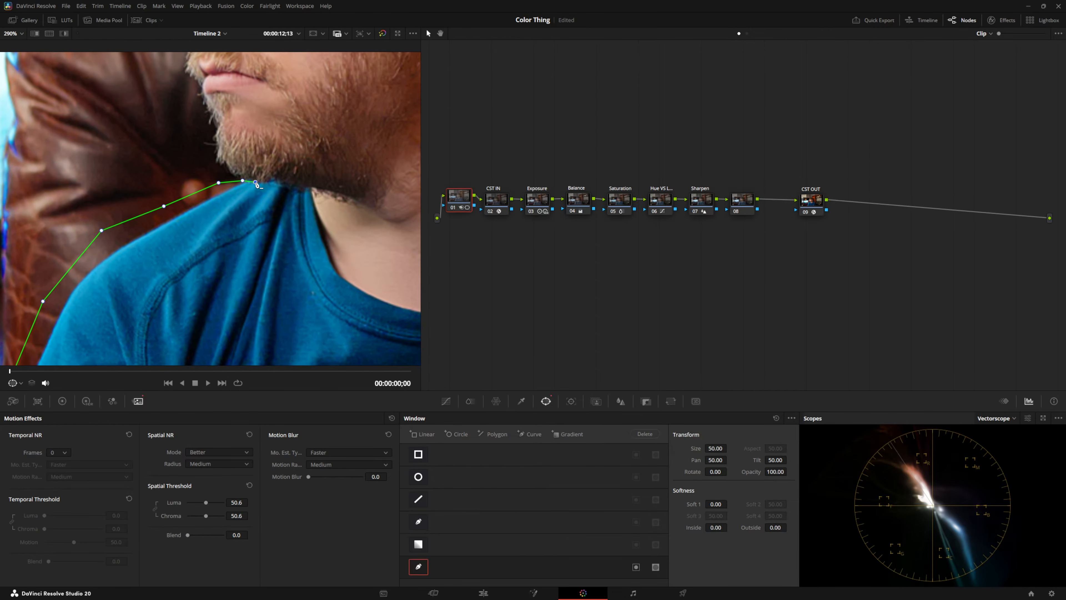
# Continue the curve window beneath the beard and down along the shirt's collar to the front of the neckline.
pyautogui.click(271, 182)
pyautogui.click(310, 185)
pyautogui.click(317, 218)
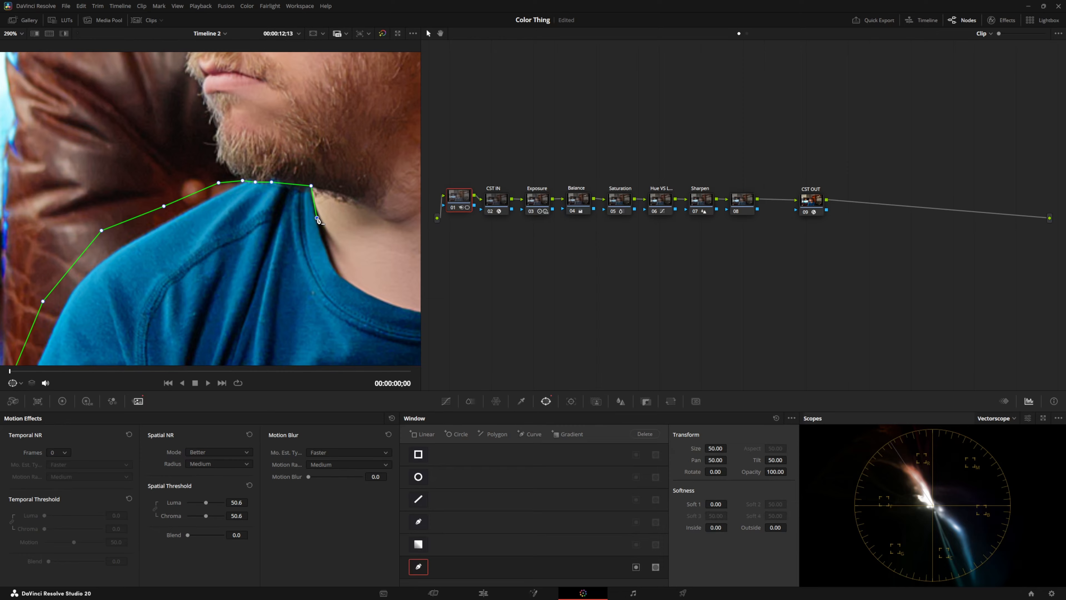
pyautogui.click(333, 257)
pyautogui.click(344, 277)
pyautogui.click(227, 252)
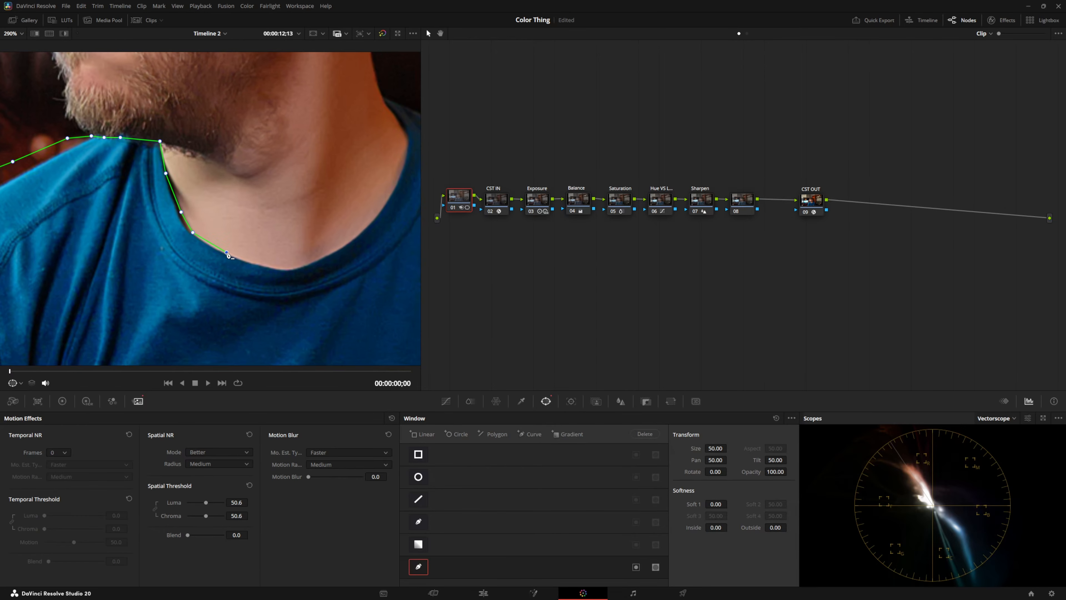
pyautogui.click(270, 265)
# Complete the curve window loosely around the other shoulder and below the frame, closing it at its starting point.
pyautogui.scroll(-3, 294, 267)
pyautogui.click(274, 111)
pyautogui.click(361, 291)
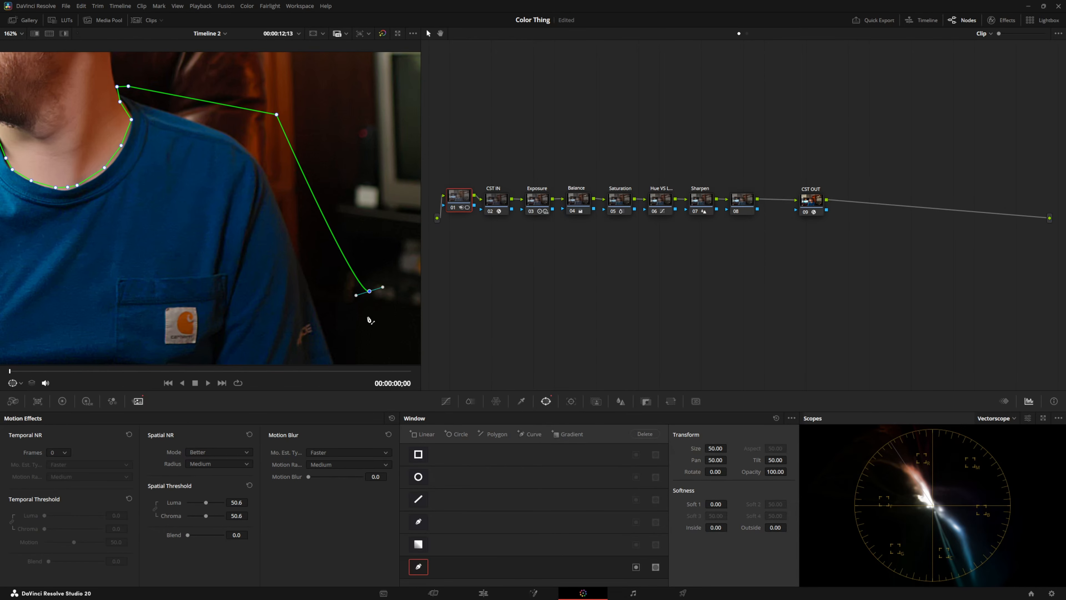
pyautogui.click(368, 352)
pyautogui.scroll(-2, 366, 350)
pyautogui.scroll(-1, 362, 347)
pyautogui.click(343, 364)
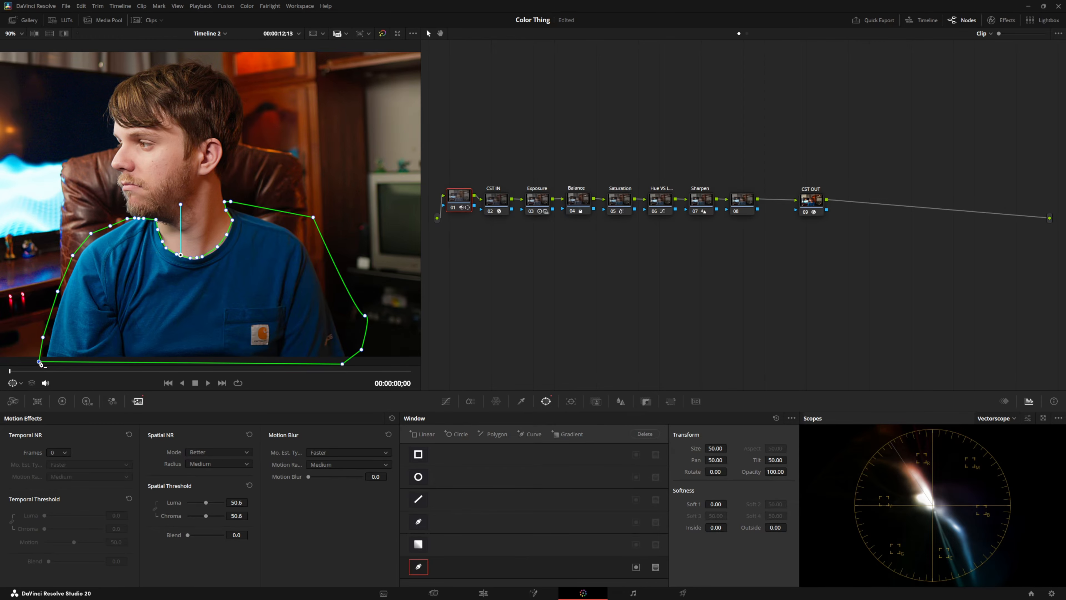
# Refine the curve window at the collar and feather it by increasing its Soft 1 and Inside softness.
pyautogui.scroll(5, 199, 283)
pyautogui.moveTo(224, 294); pyautogui.dragTo(268, 368)
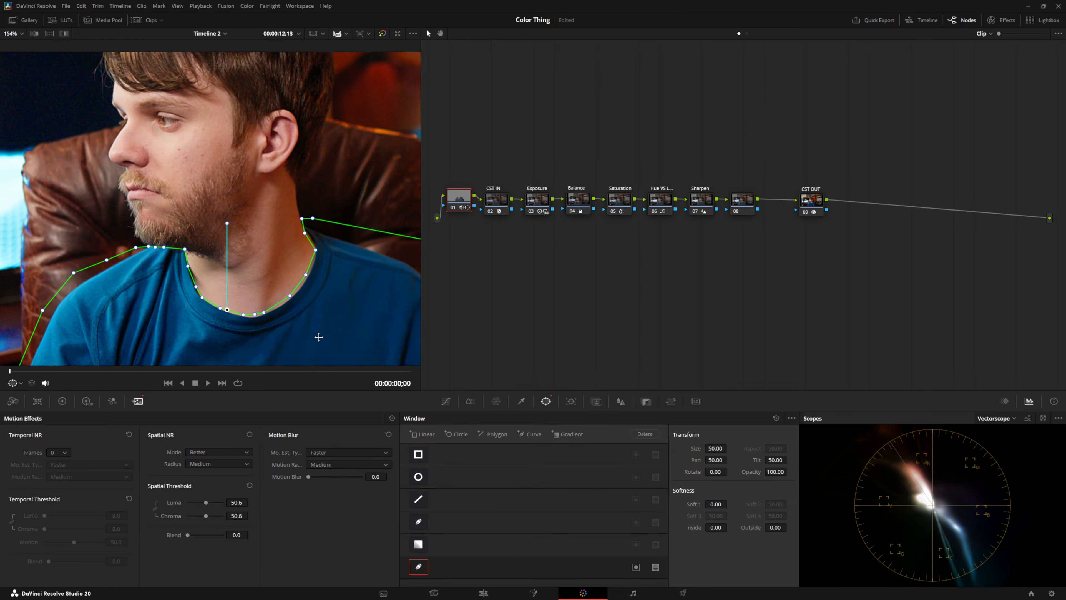
pyautogui.scroll(3, 191, 237)
pyautogui.moveTo(157, 170); pyautogui.dragTo(167, 221)
pyautogui.scroll(-7, 160, 127)
pyautogui.moveTo(715, 504); pyautogui.dragTo(741, 504)
pyautogui.moveTo(715, 528); pyautogui.dragTo(725, 527)
# Label the first node Noise Reduction.
pyautogui.rightClick(459, 203)
pyautogui.click(468, 213)
pyautogui.write('Noise Reducti')
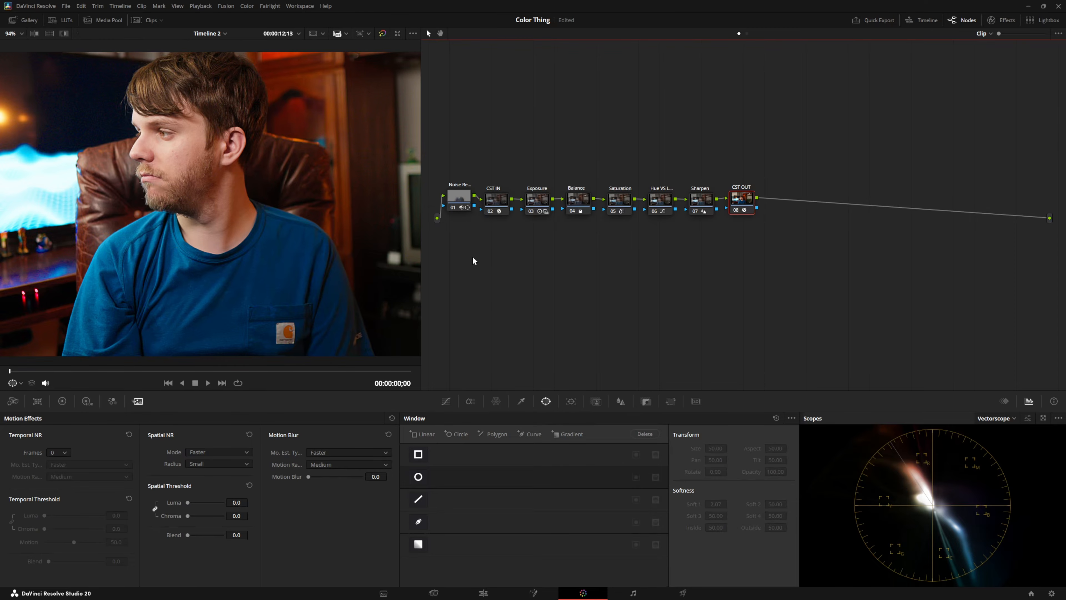
# Append three serial nodes after CST OUT at the end of the node chain.
pyautogui.scroll(-2, 470, 256)
pyautogui.scroll(-5, 338, 219)
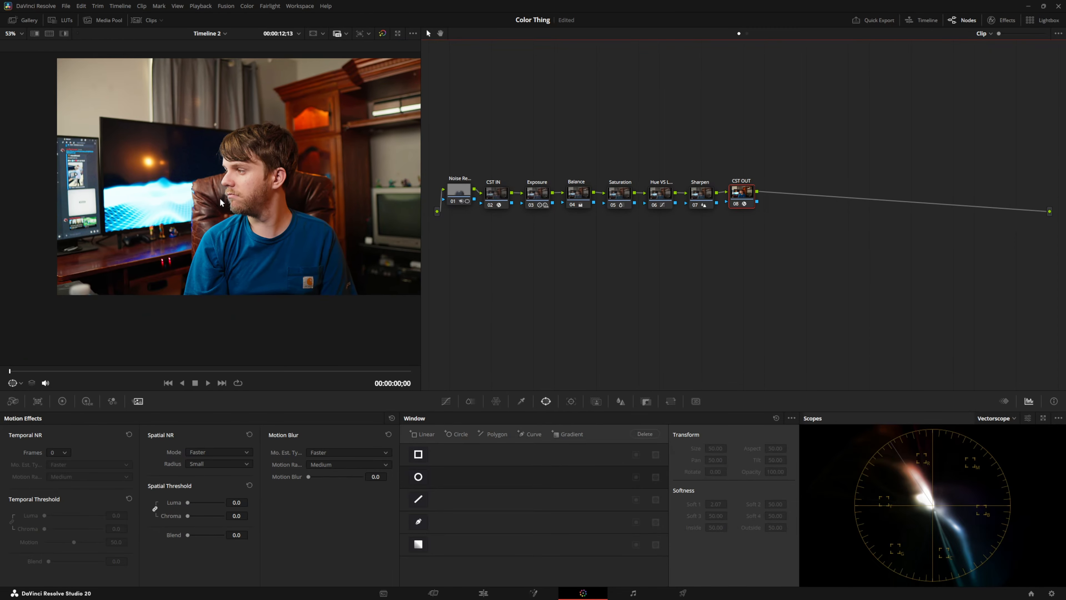
pyautogui.moveTo(350, 207); pyautogui.dragTo(309, 236)
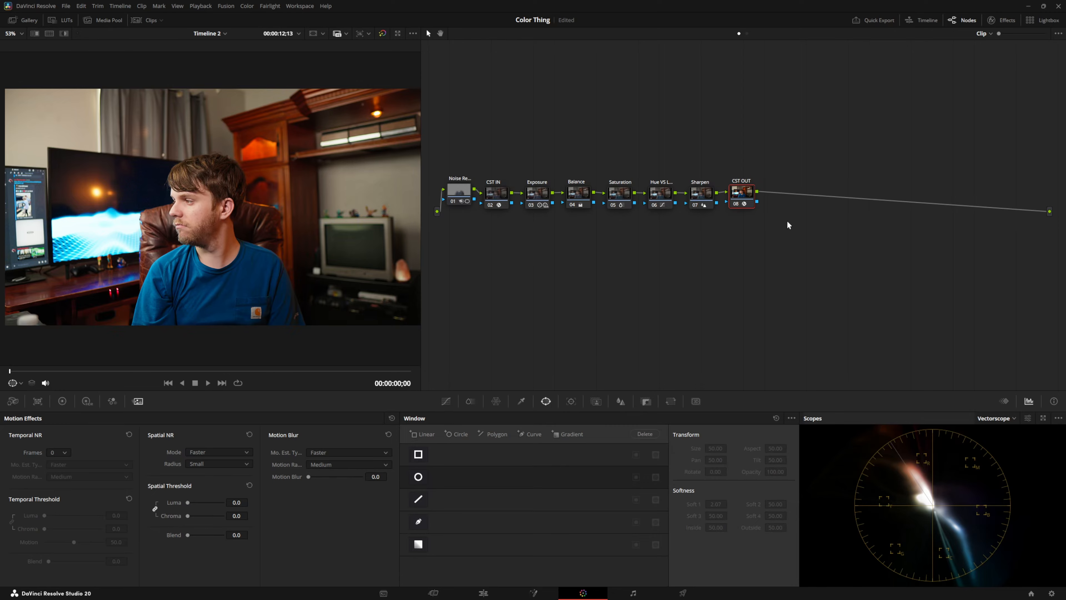
pyautogui.hotkey('alt', 's')
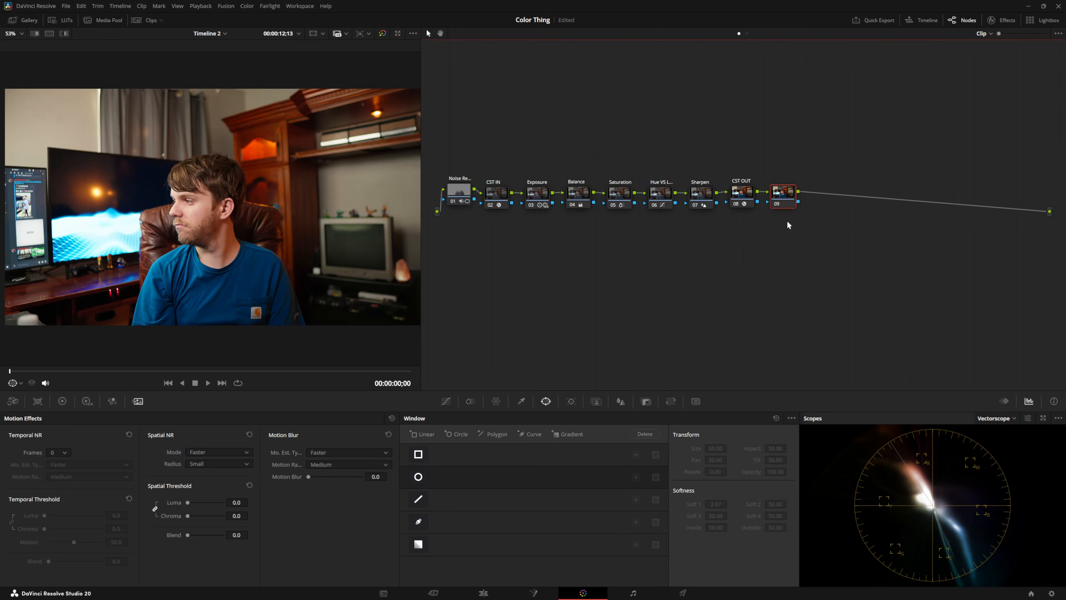
pyautogui.hotkey('alt', 's')
pyautogui.hotkey('alt', 's')
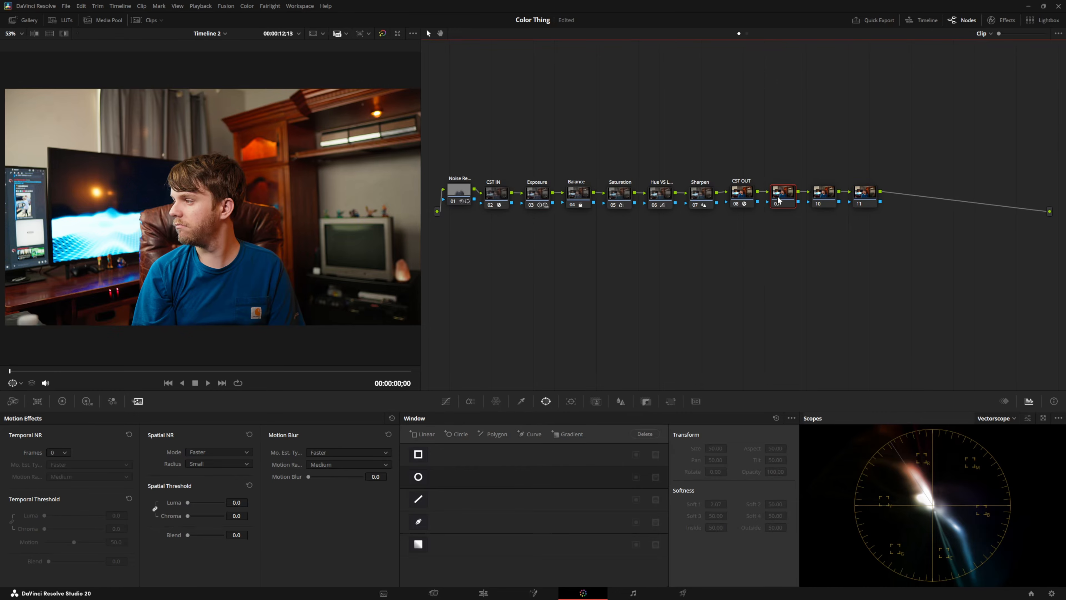
# Label the first node after CST OUT Magic Mask.
pyautogui.rightClick(778, 202)
pyautogui.click(797, 214)
pyautogui.write('Magic Mask')
pyautogui.press('Return')
# Create an AI Magic Mask on the Magic Mask node with points on the man's cheek, shirt and hair, and show the mask overlay.
pyautogui.click(593, 402)
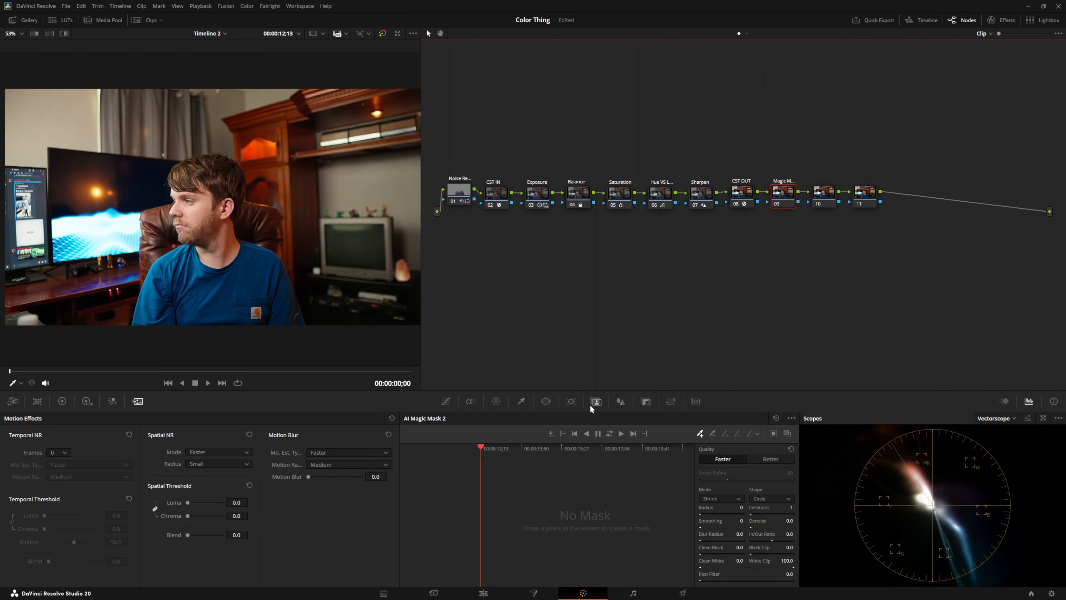
pyautogui.scroll(4, 222, 306)
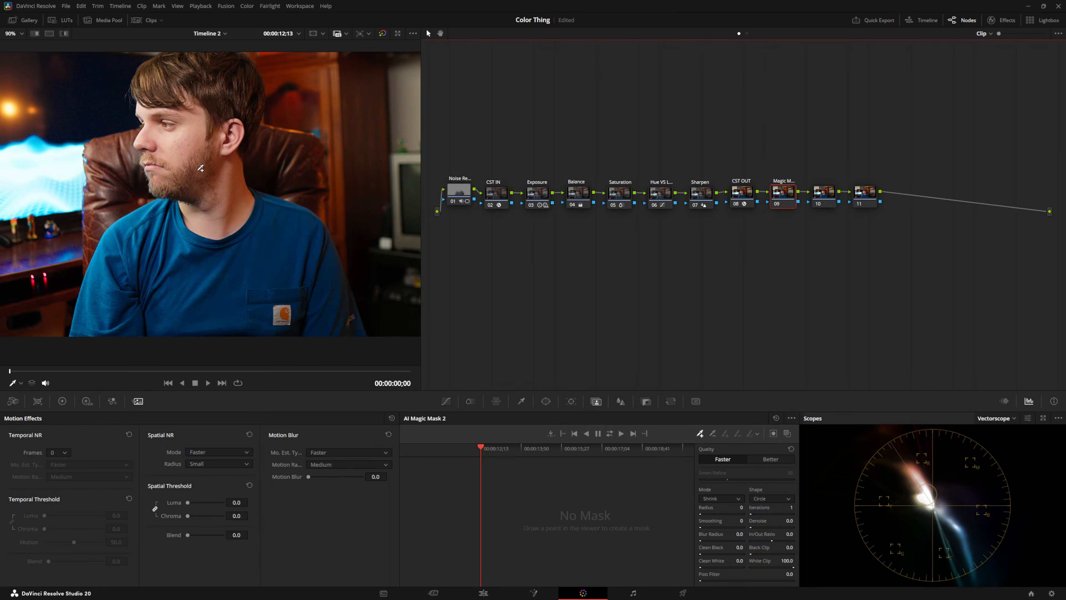
pyautogui.click(173, 140)
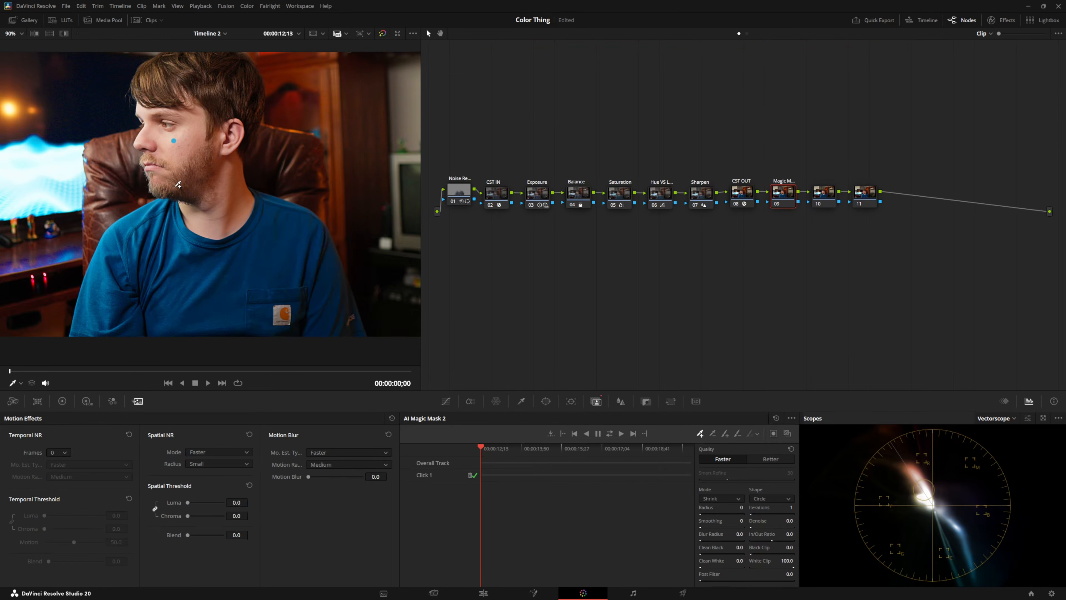
pyautogui.click(183, 261)
pyautogui.click(178, 72)
pyautogui.click(787, 433)
pyautogui.scroll(-1, 57, 214)
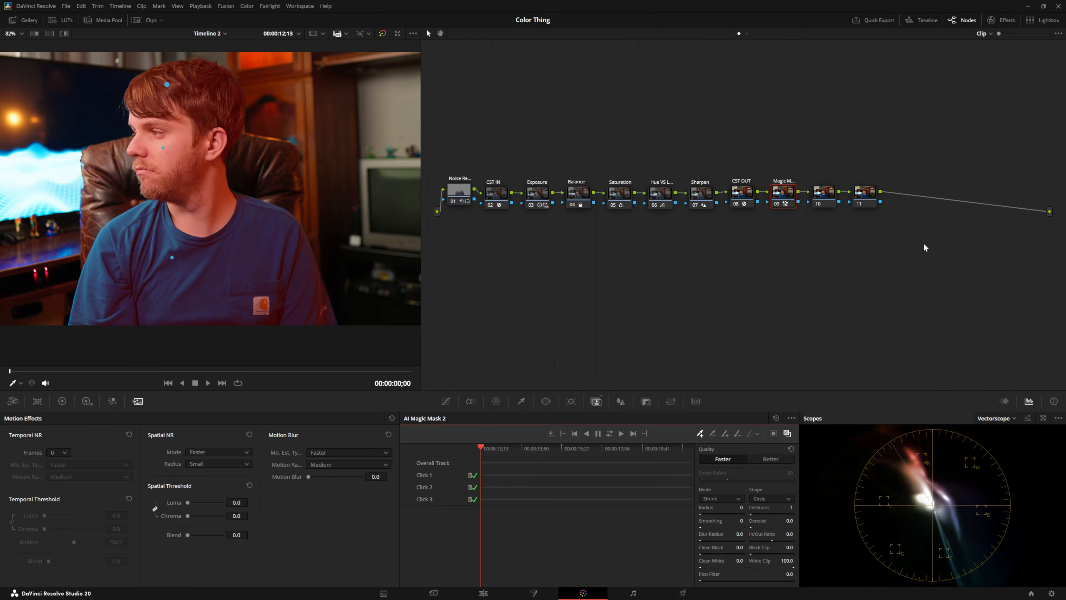
# Add an alpha output, route the Magic Mask node's key through the last two nodes to it, and turn off the mask overlay.
pyautogui.rightClick(922, 231)
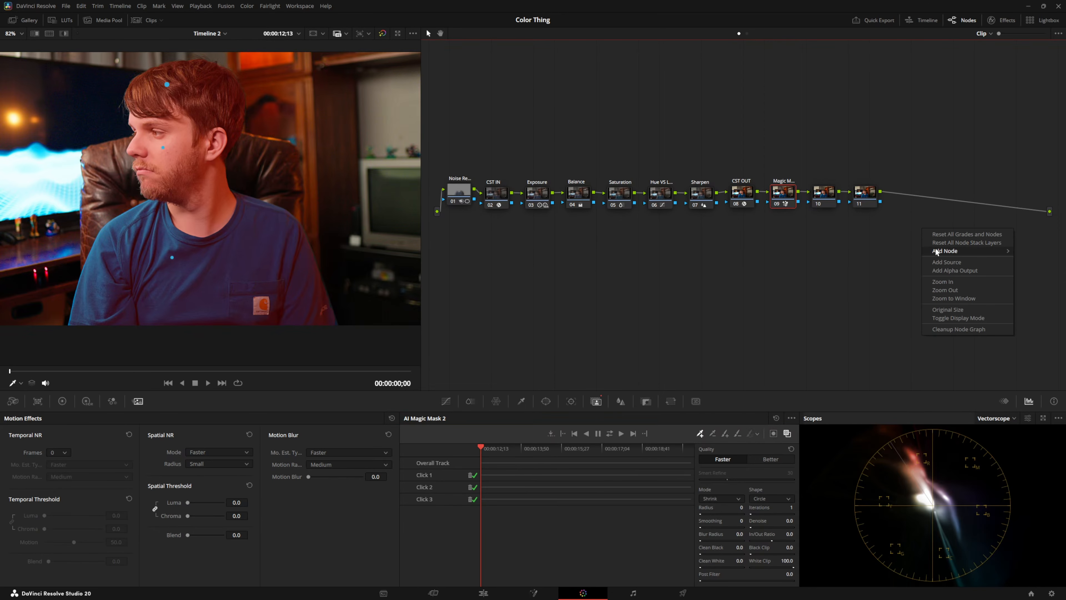
pyautogui.click(941, 272)
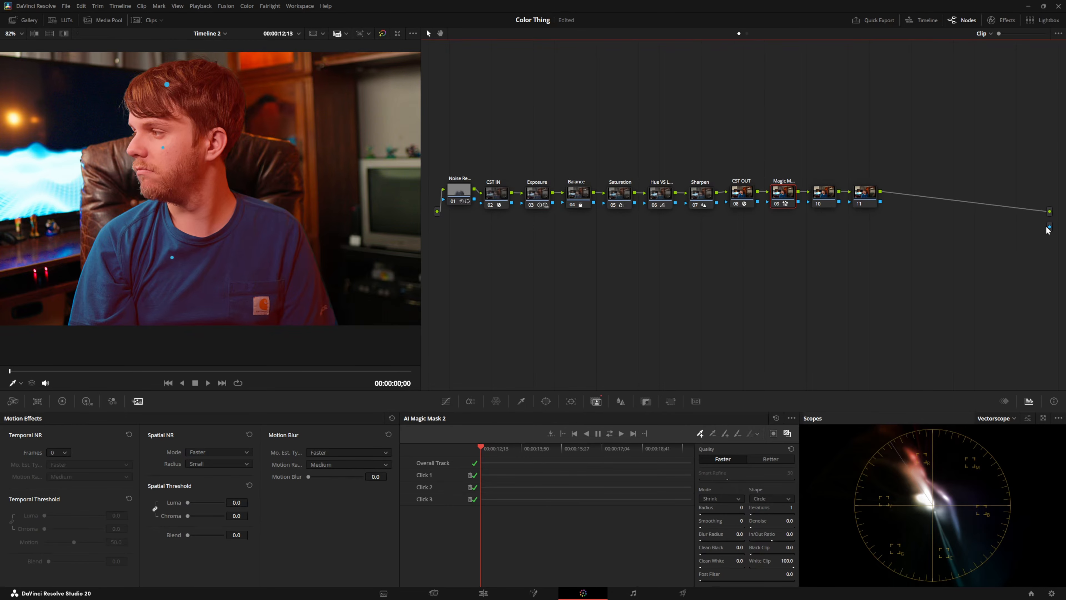
pyautogui.moveTo(799, 203); pyautogui.dragTo(1050, 227)
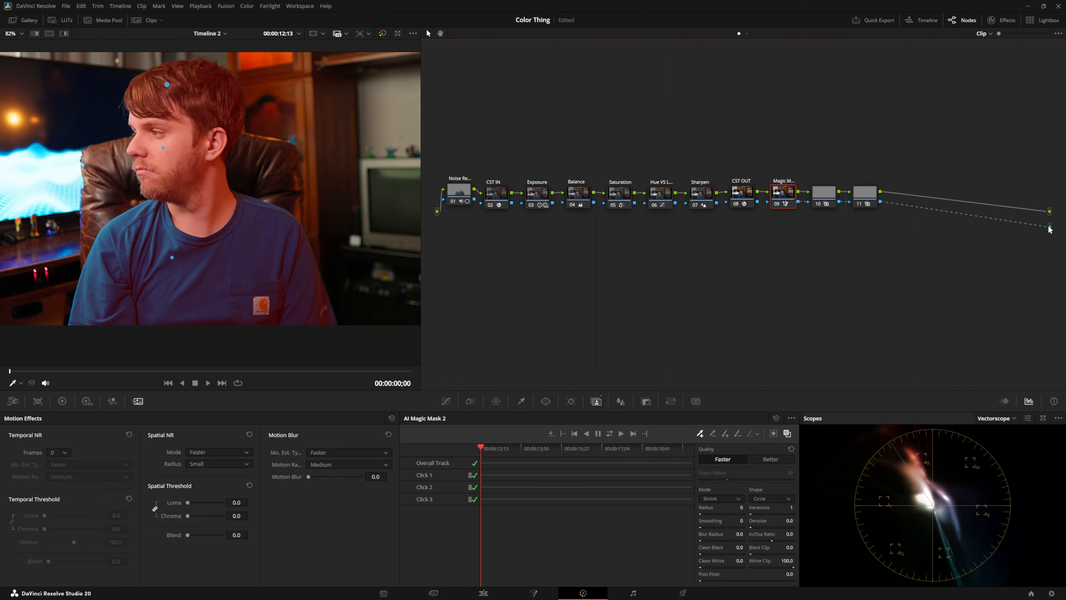
pyautogui.click(790, 434)
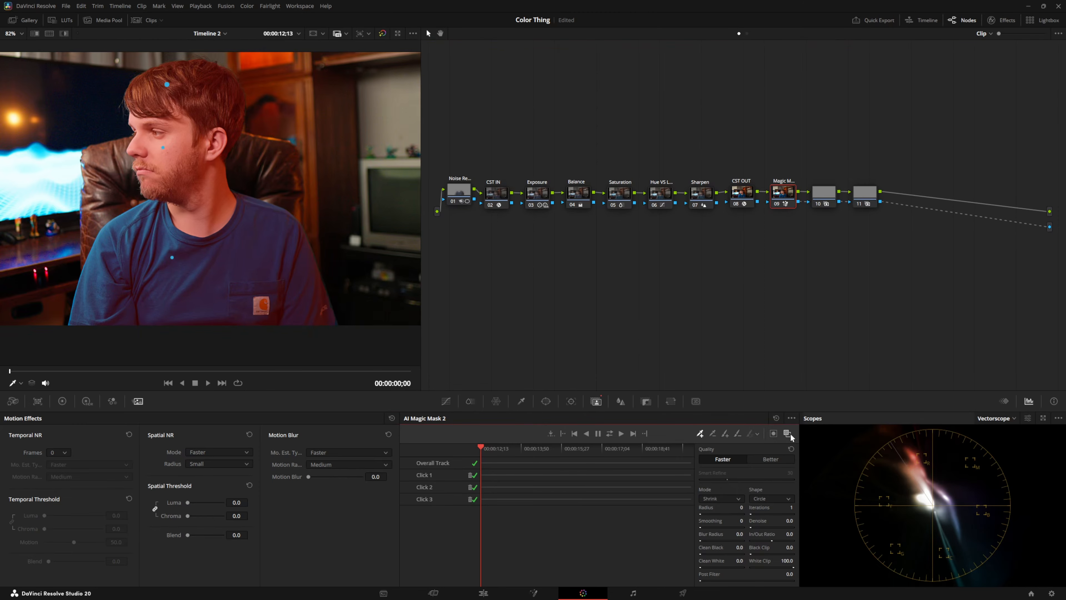
pyautogui.scroll(-2, 271, 206)
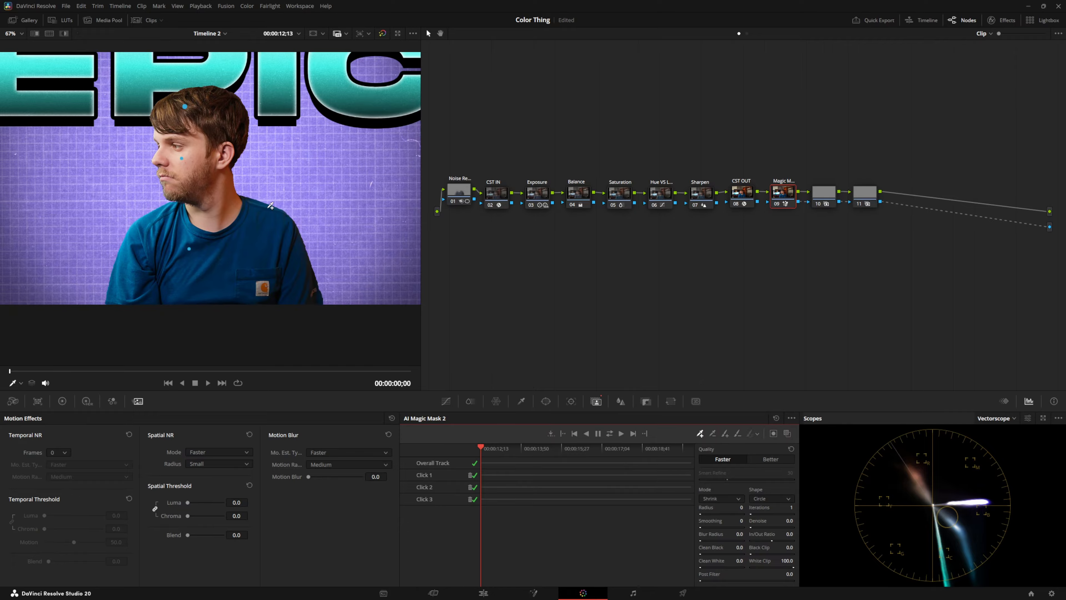
# Refine the Magic Mask's edges around the hair with quality Better and Clean Black 15.
pyautogui.scroll(4, 277, 124)
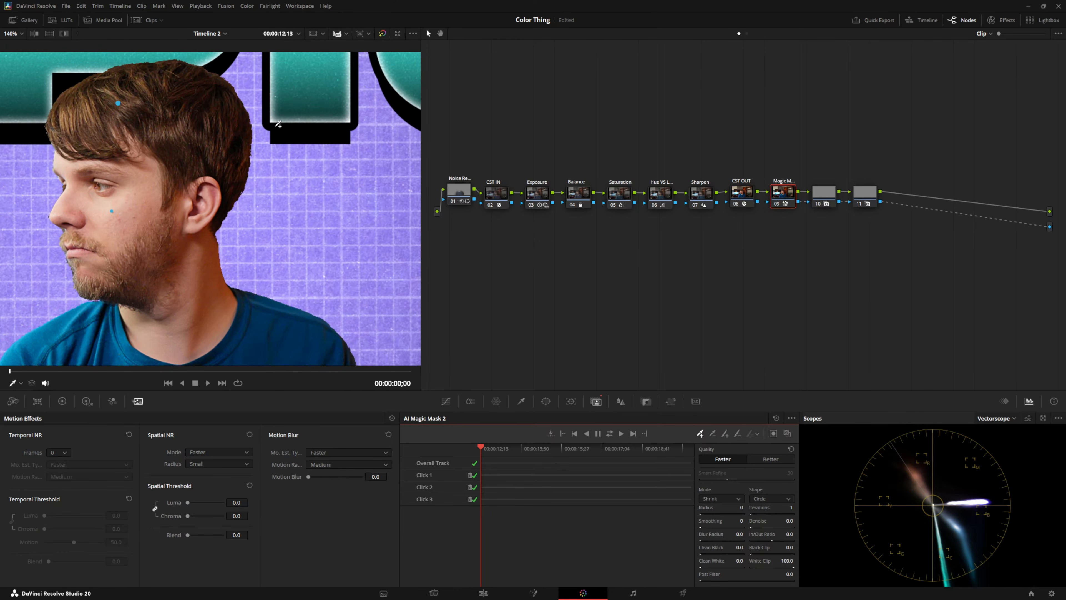
pyautogui.scroll(2, 278, 124)
pyautogui.scroll(-4, 254, 275)
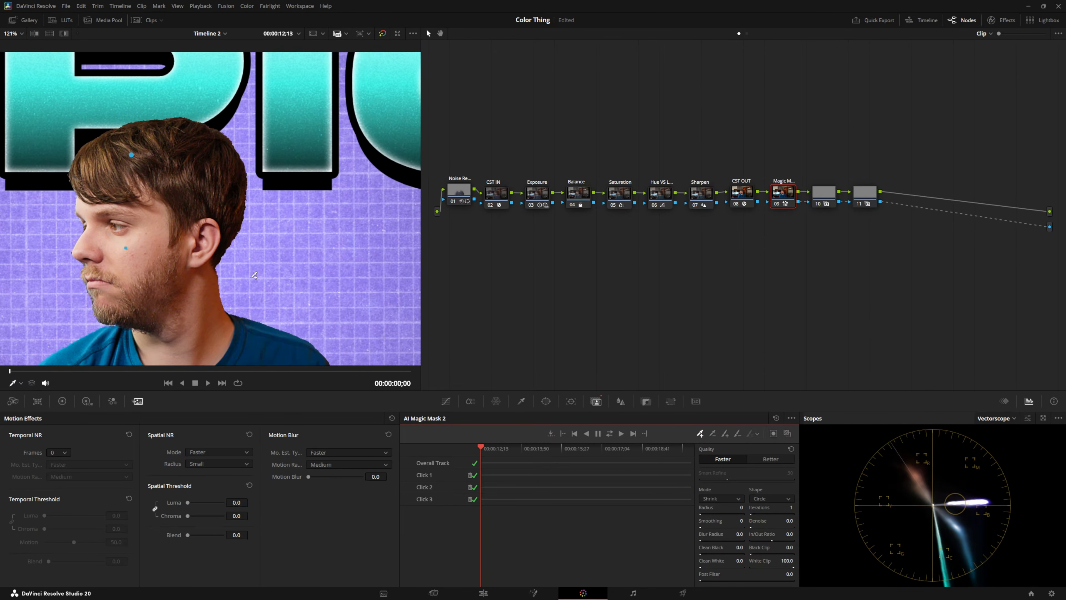
pyautogui.scroll(2, 112, 185)
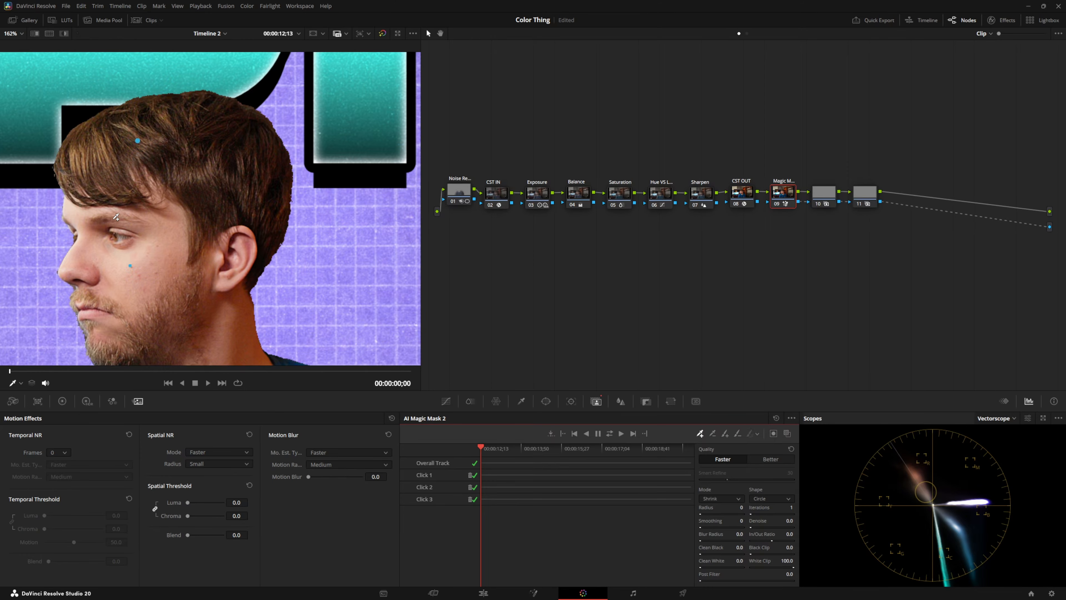
pyautogui.click(772, 459)
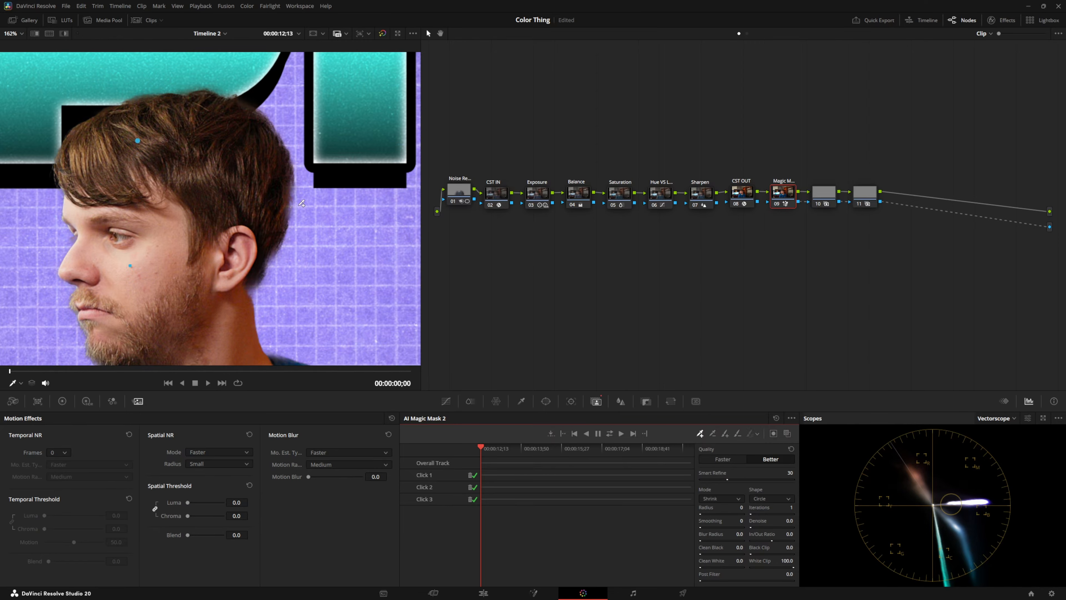
pyautogui.click(738, 547)
pyautogui.press('BackSpace')
pyautogui.press('Return')
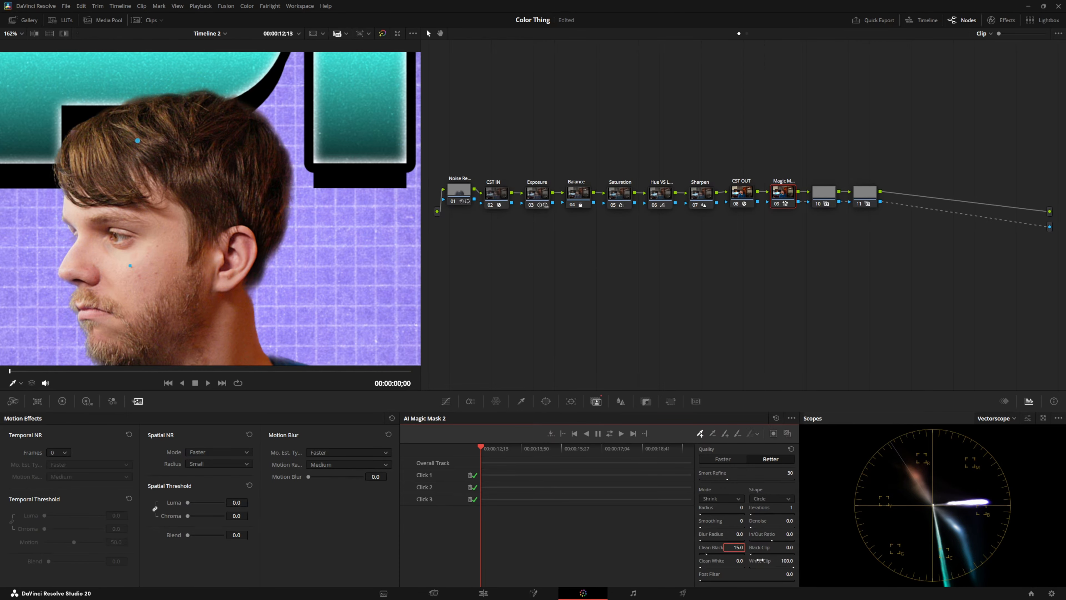
# Switch to the Edit page and enable the Video 2 track holding Affinity Aden.png.
pyautogui.scroll(-5, 343, 265)
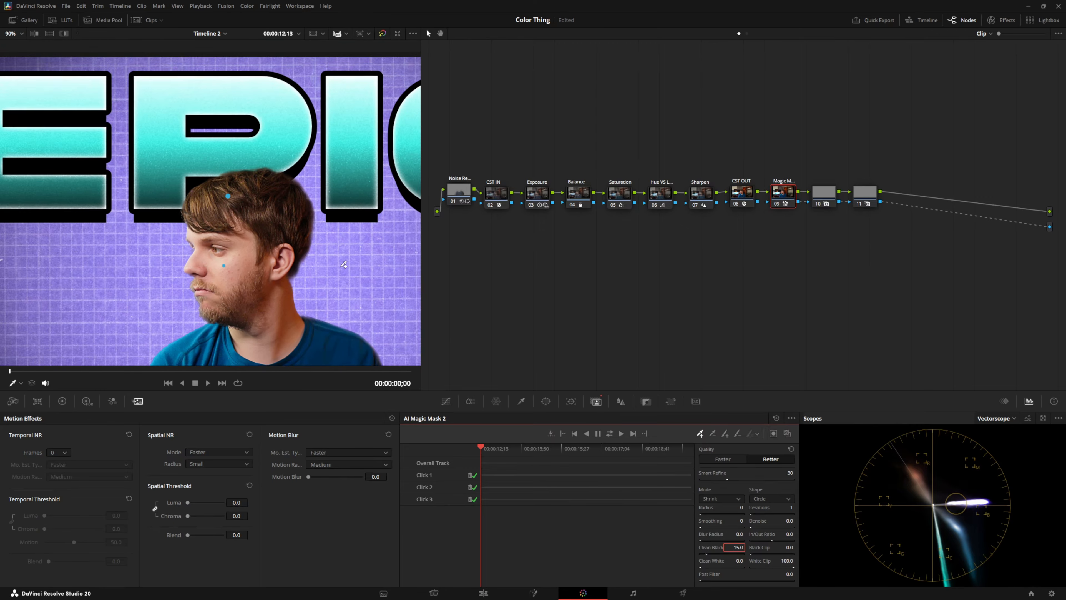
pyautogui.scroll(-2, 343, 265)
pyautogui.click(483, 593)
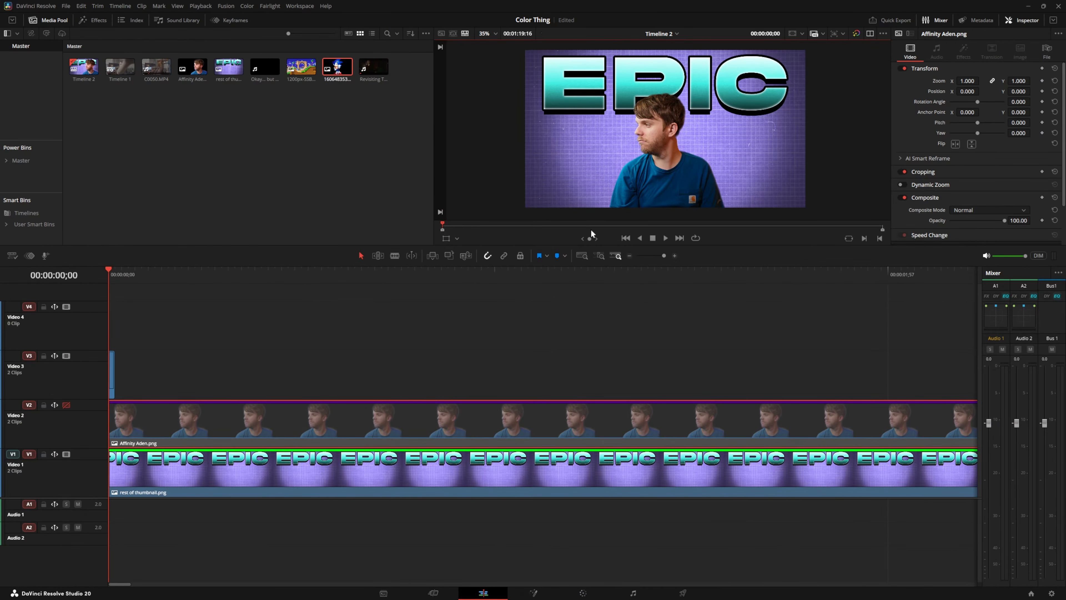
pyautogui.click(64, 406)
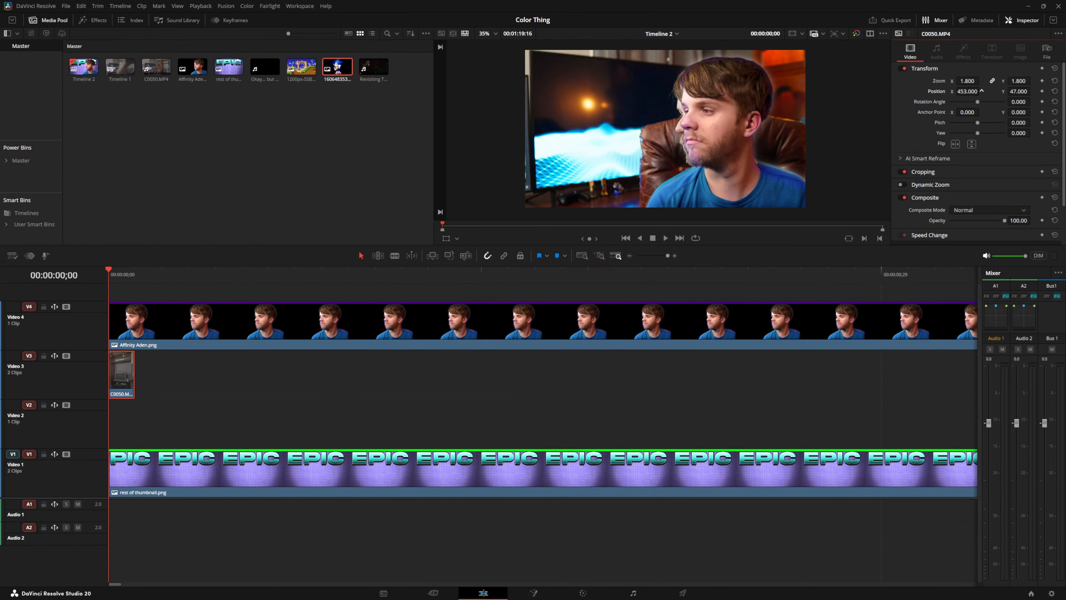
# Set the C0050.MP4 clip's horizontal position to 467 and move Affinity Aden.png from Video 4 to Video 2.
pyautogui.moveTo(981, 91); pyautogui.dragTo(977, 91)
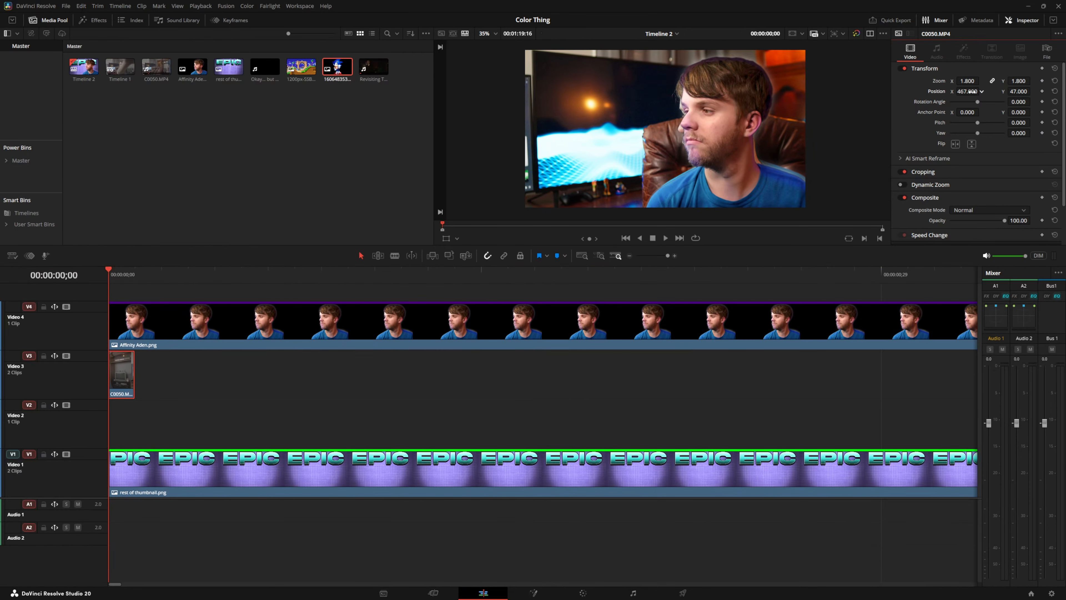
pyautogui.moveTo(133, 320); pyautogui.dragTo(132, 417)
# Select the C0050.MP4 clip on Video 3 and return to the Color page.
pyautogui.click(124, 364)
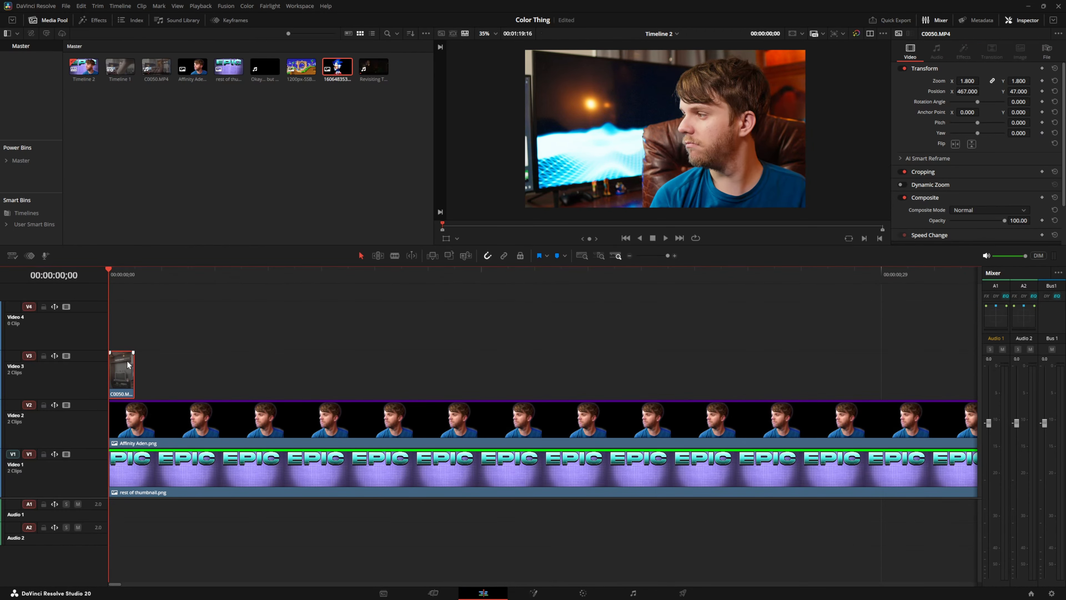
pyautogui.click(583, 593)
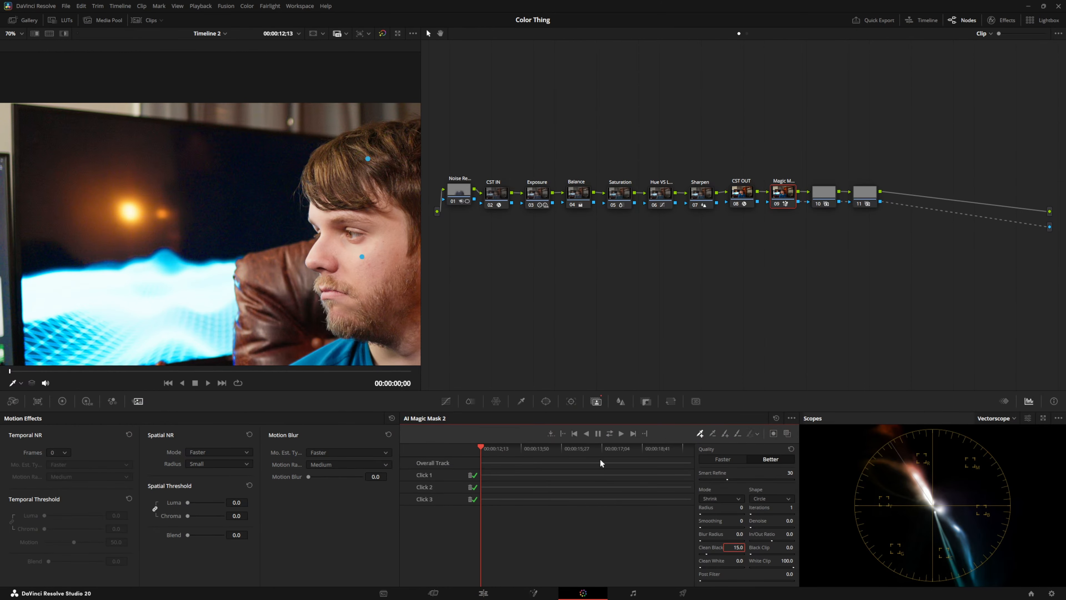
# Track the Magic Mask forward and backward through the C0050.MP4 clip.
pyautogui.click(614, 434)
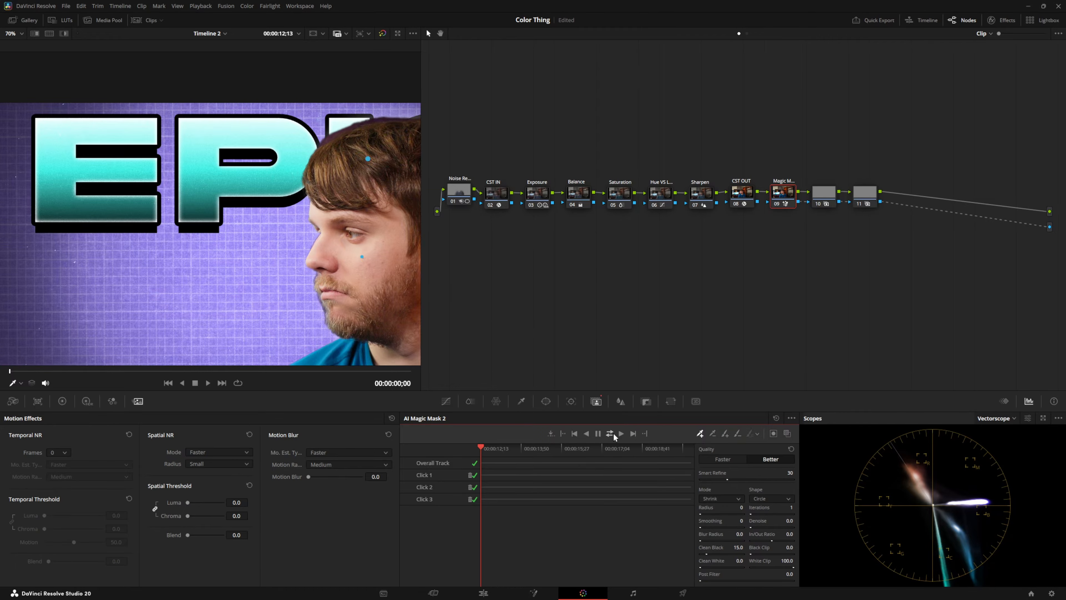
pyautogui.scroll(-5, 307, 289)
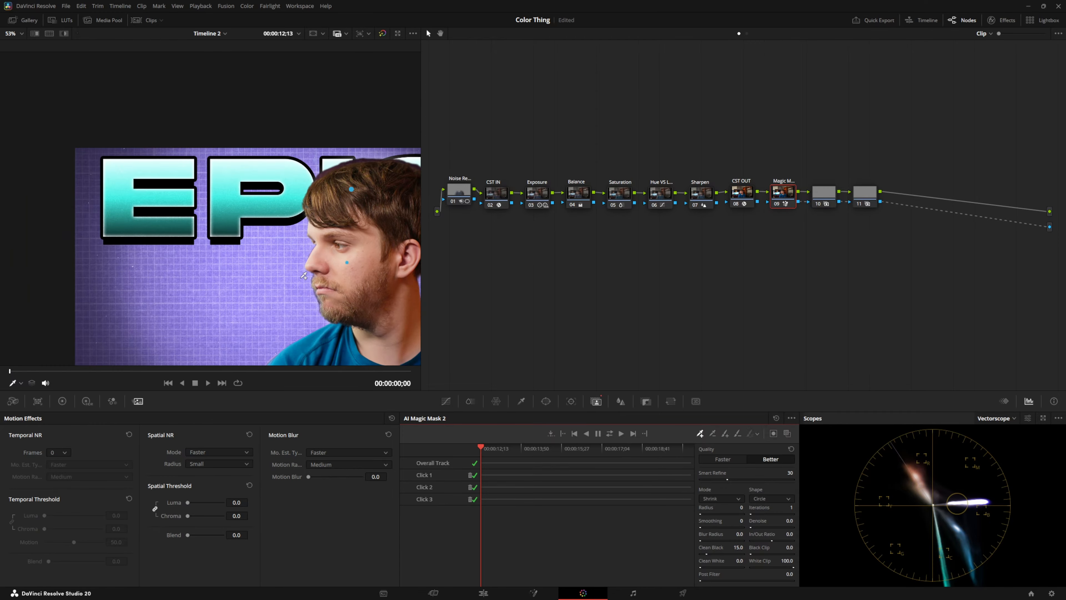
pyautogui.moveTo(325, 322); pyautogui.dragTo(240, 313)
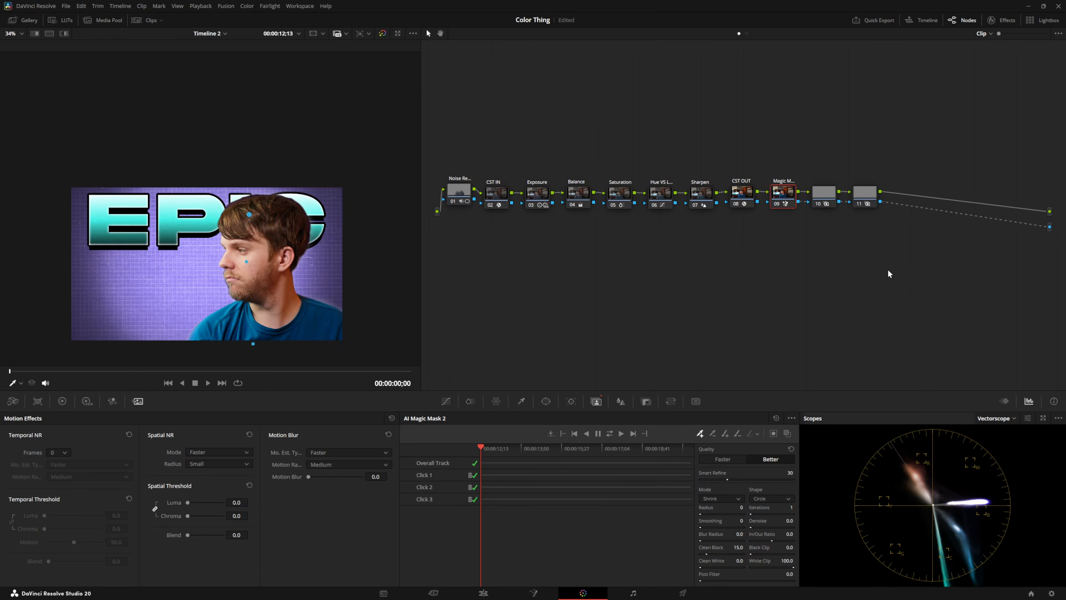
# Apply the Drop Shadow effect to node 10 and the Glow effect to node 11.
pyautogui.moveTo(875, 203); pyautogui.dragTo(828, 239)
pyautogui.click(912, 52)
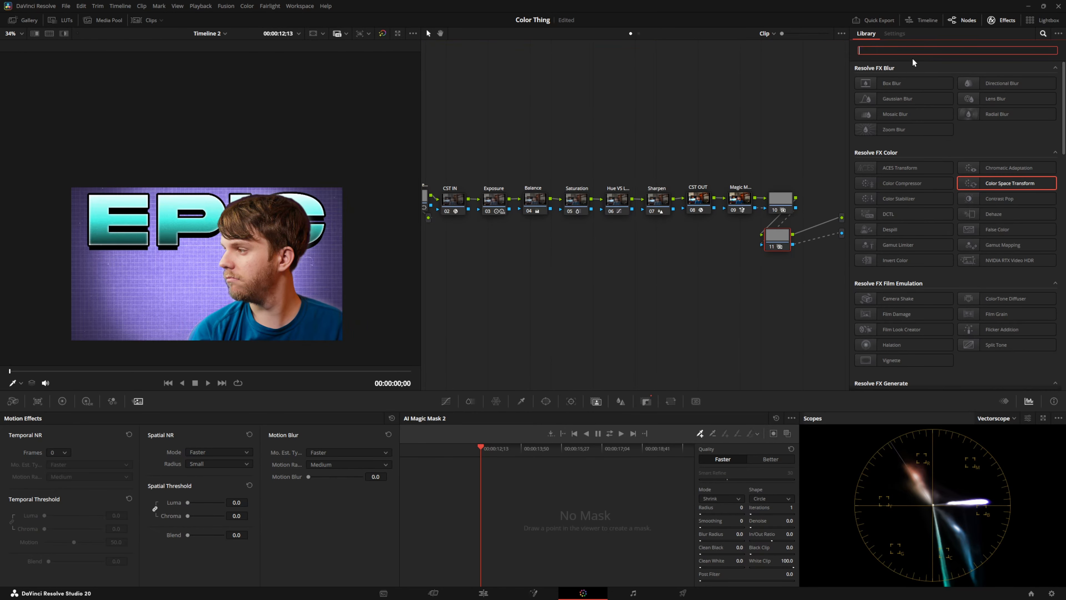
pyautogui.write('drop')
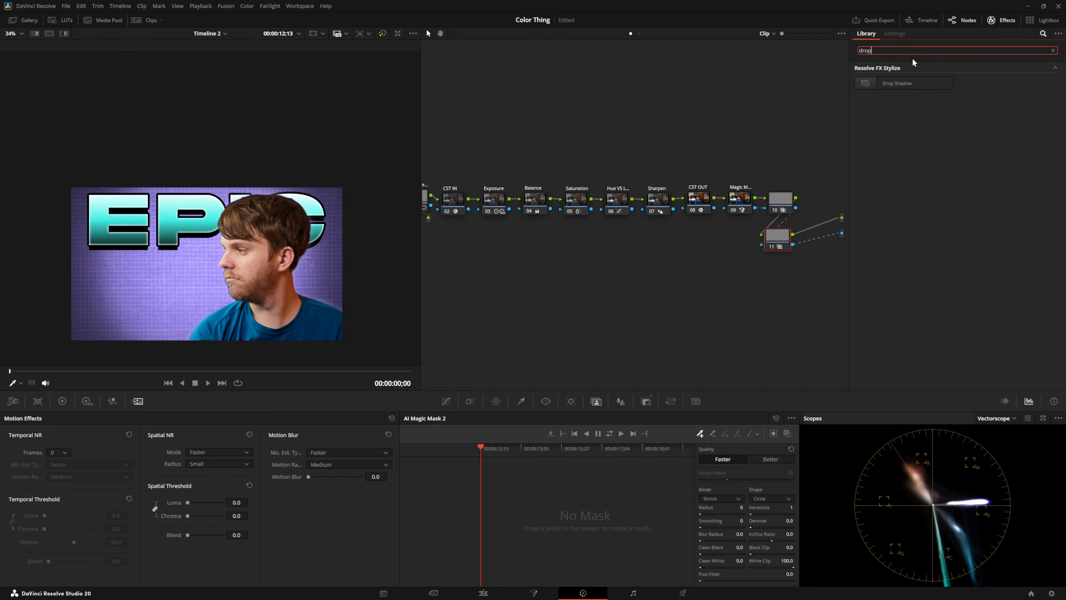
pyautogui.moveTo(872, 83); pyautogui.dragTo(779, 200)
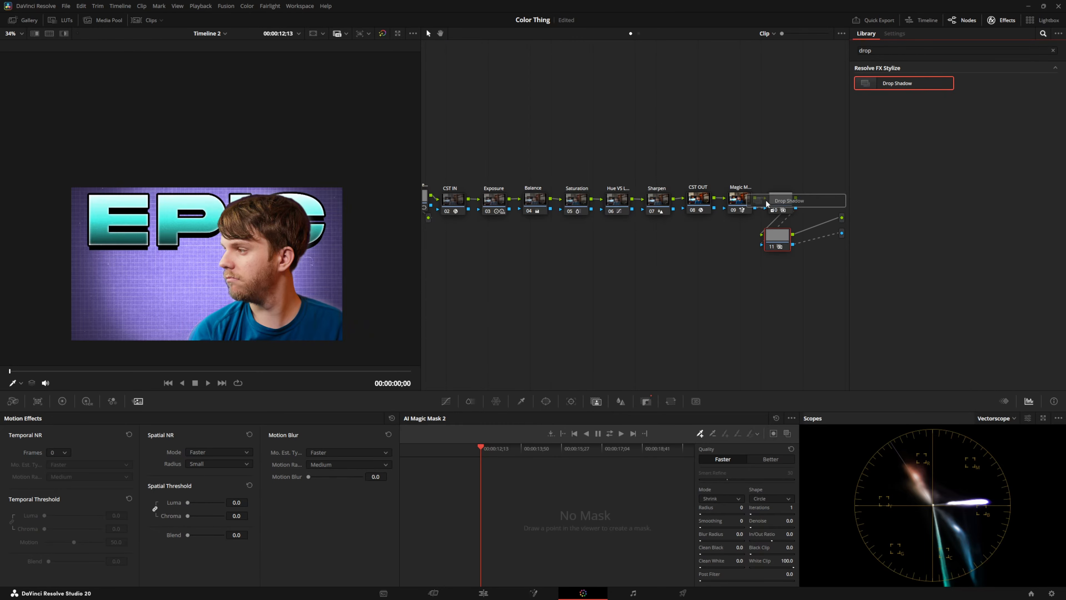
pyautogui.write('glow')
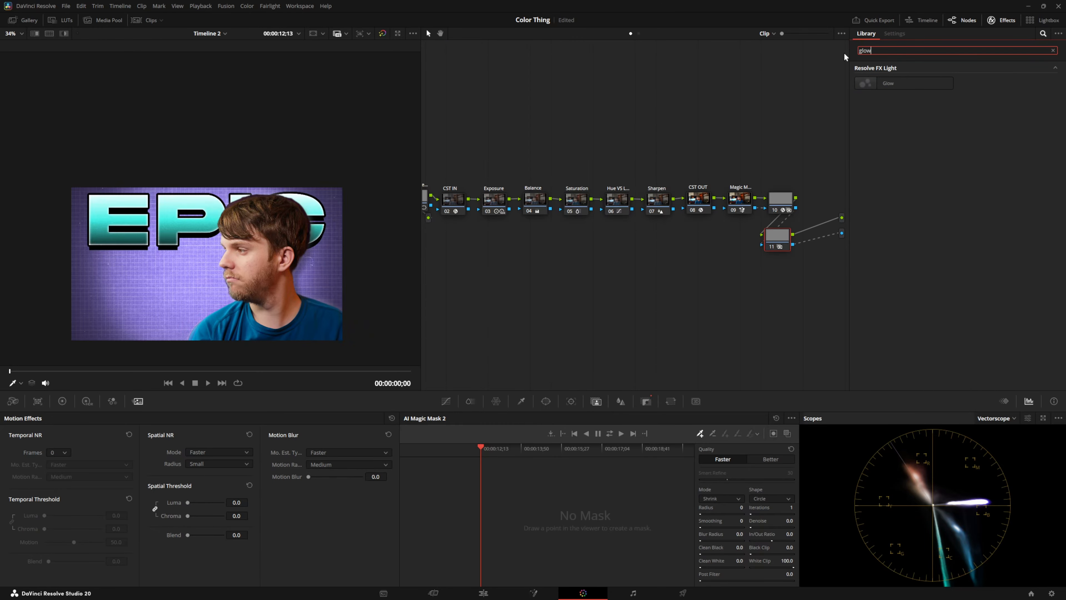
pyautogui.moveTo(877, 83); pyautogui.dragTo(782, 245)
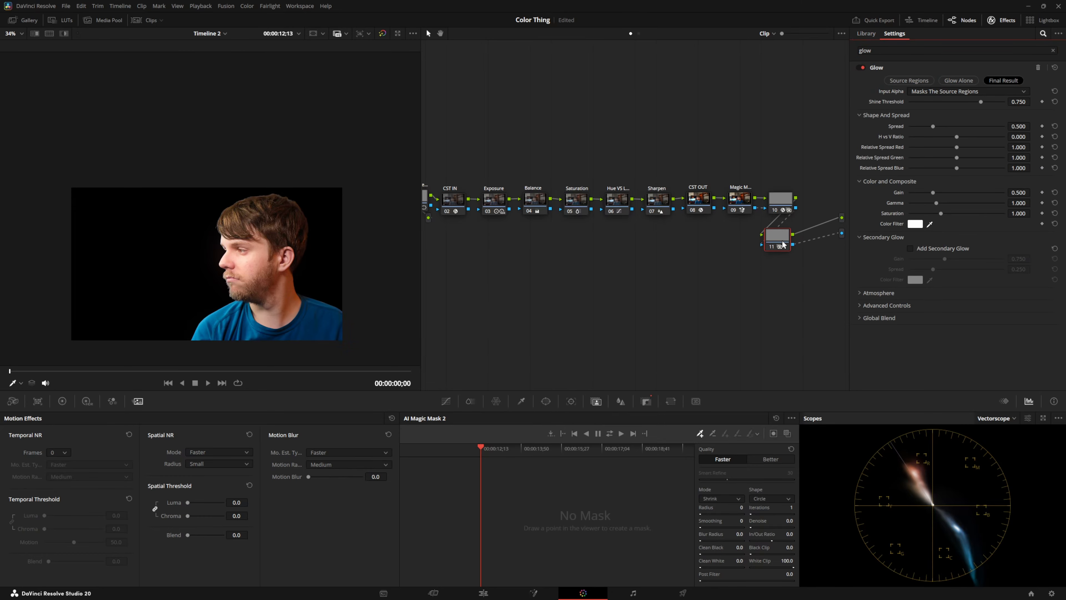
# Label node 11 Color Glow and node 10 Drop Shadow.
pyautogui.click(1001, 20)
pyautogui.rightClick(872, 215)
pyautogui.click(878, 215)
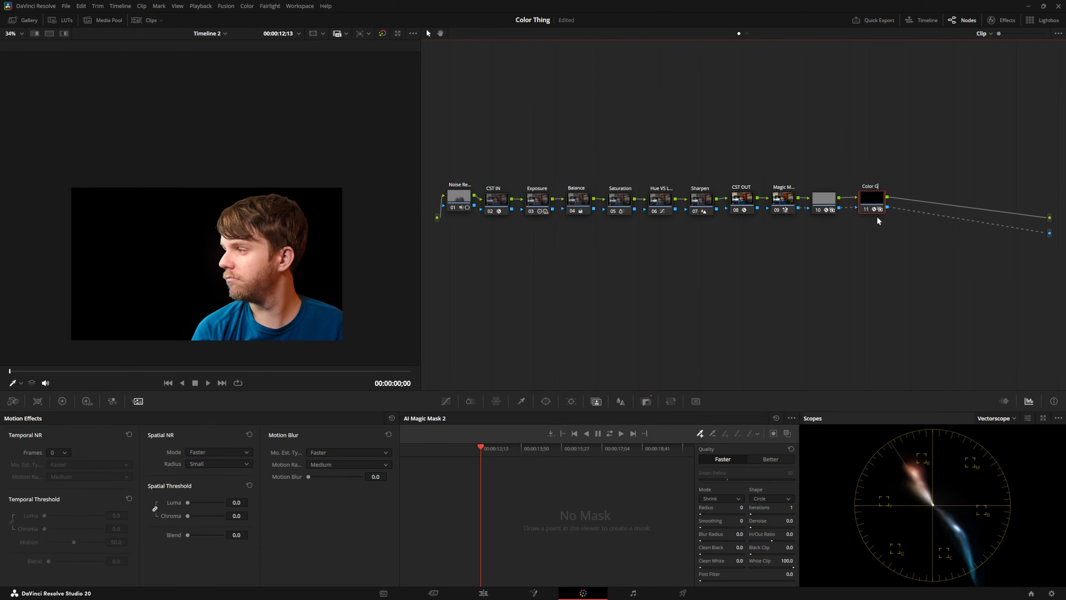
pyautogui.rightClick(827, 210)
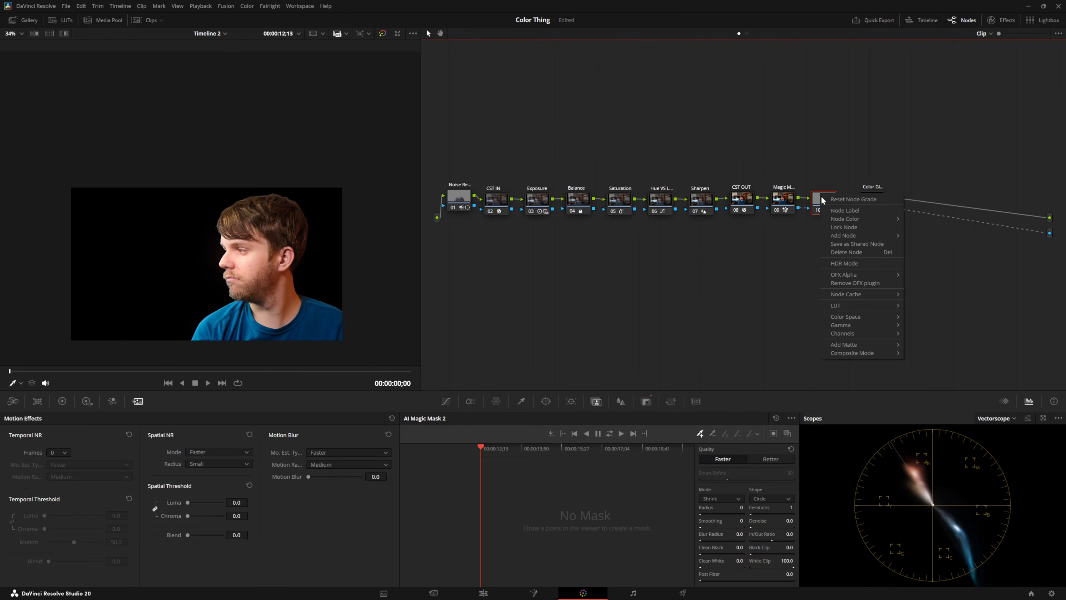
pyautogui.click(832, 212)
pyautogui.write('Dro')
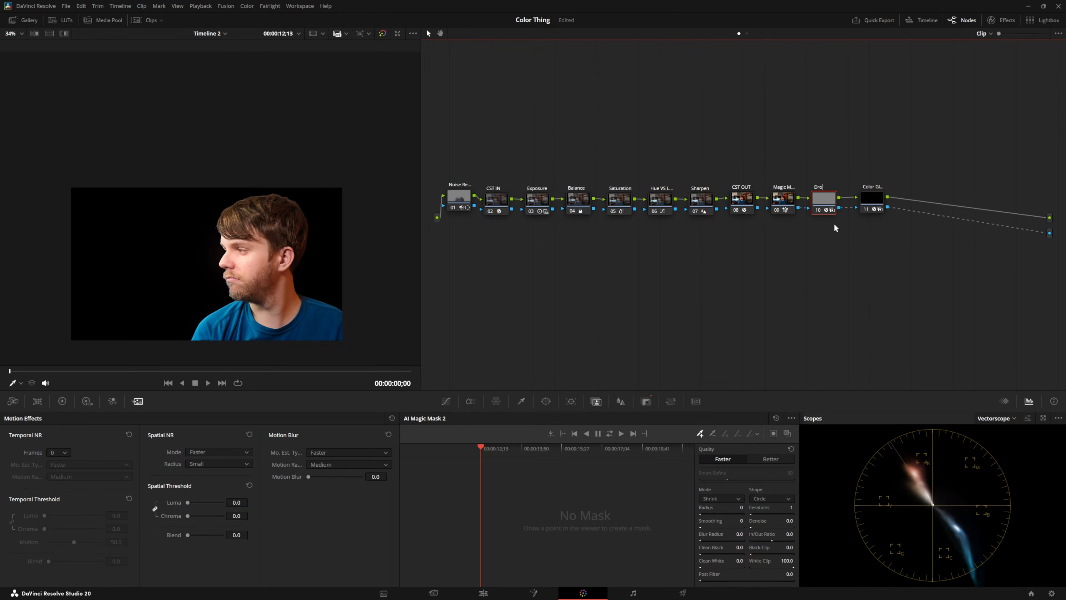
pyautogui.write('p Shadow')
pyautogui.press('Return')
# Set the Input Alpha of the Glow effect on node 11 to Is Used For Compositing.
pyautogui.click(872, 197)
pyautogui.click(997, 24)
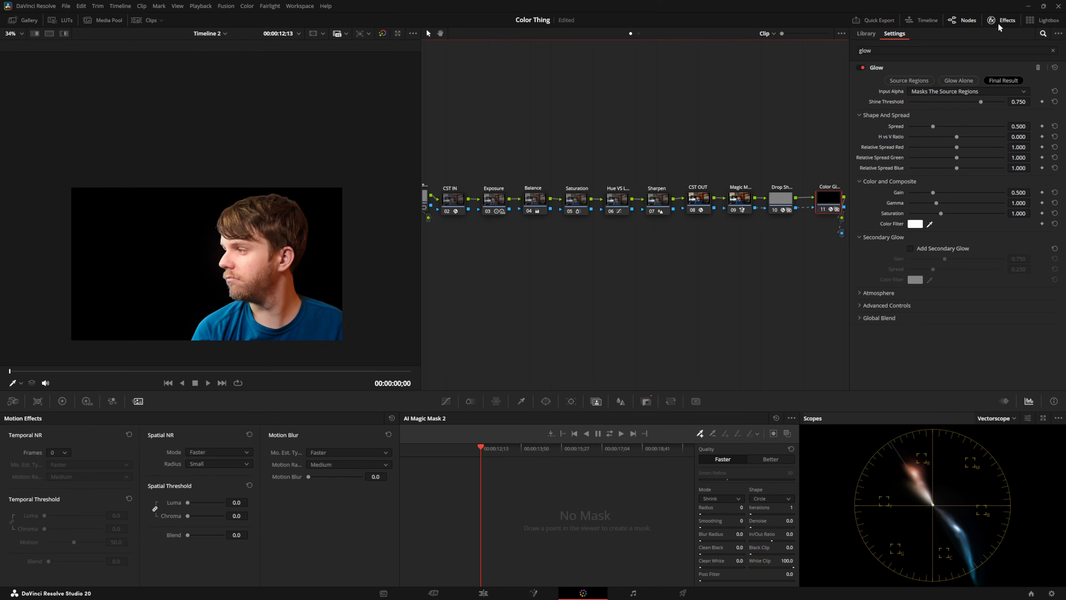
pyautogui.click(939, 90)
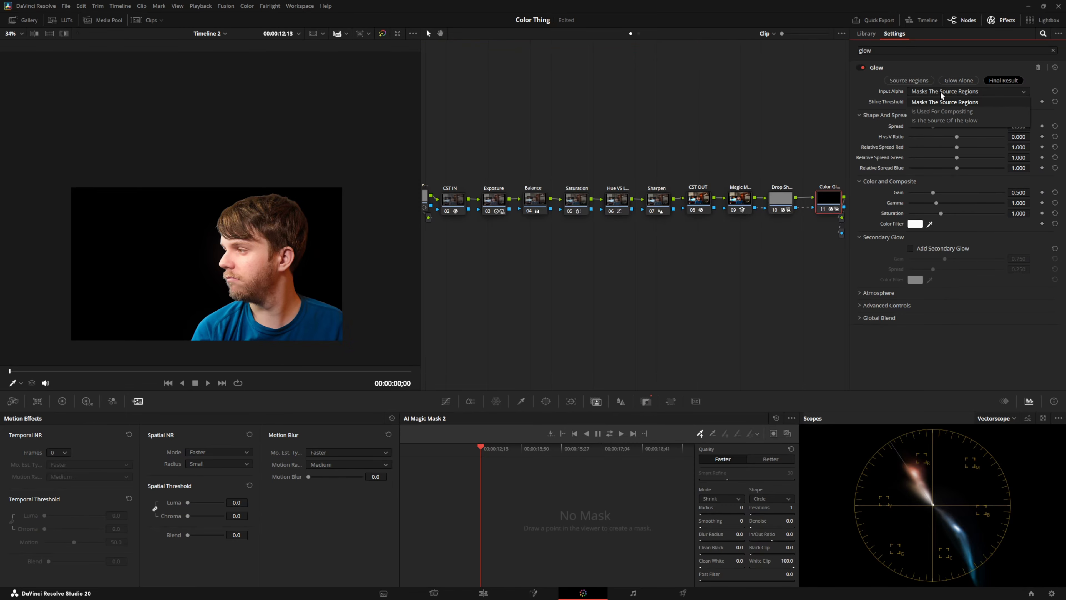
pyautogui.click(936, 111)
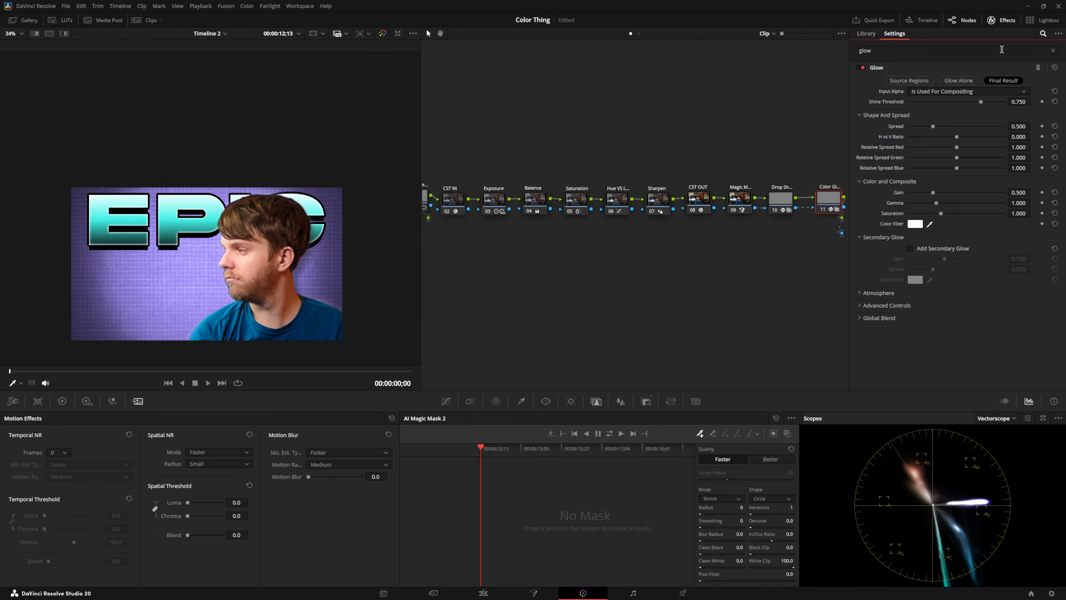
pyautogui.click(1000, 20)
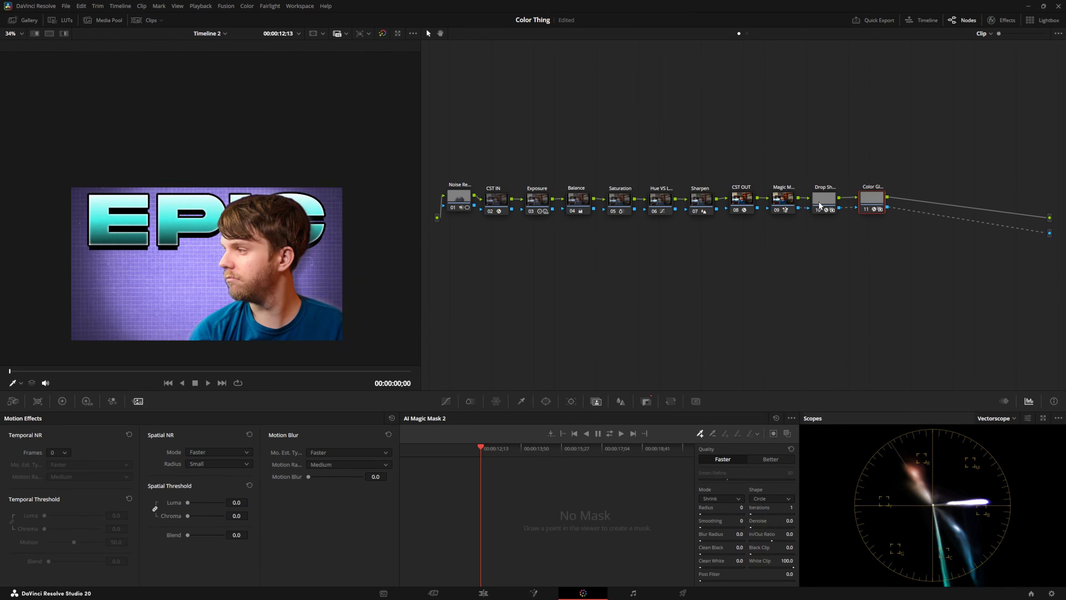
# Change the shadow color of the Drop Shadow node's effect to white.
pyautogui.click(819, 204)
pyautogui.click(998, 22)
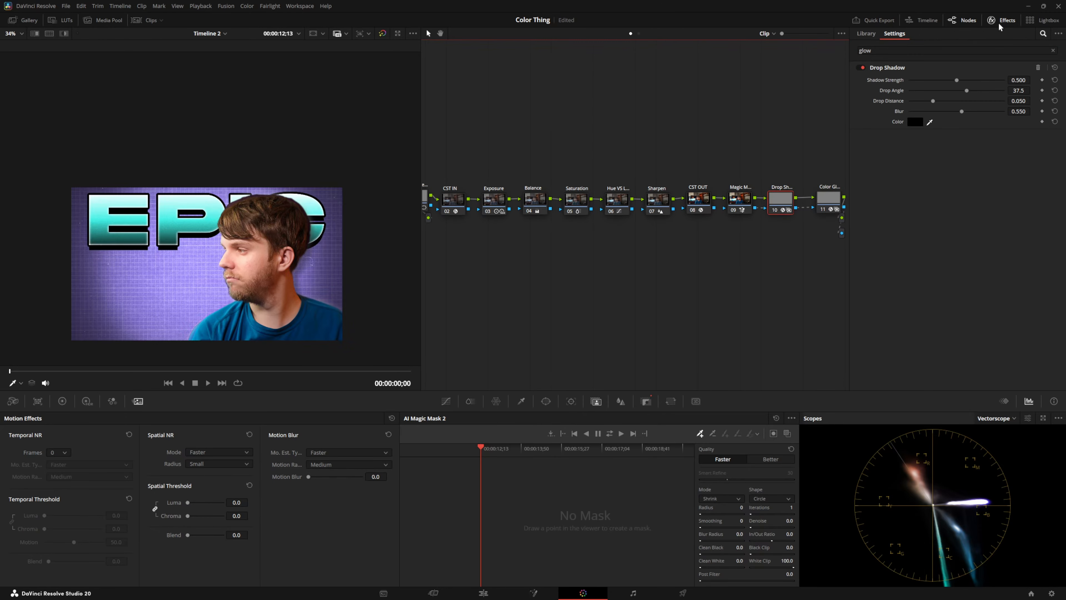
pyautogui.click(915, 122)
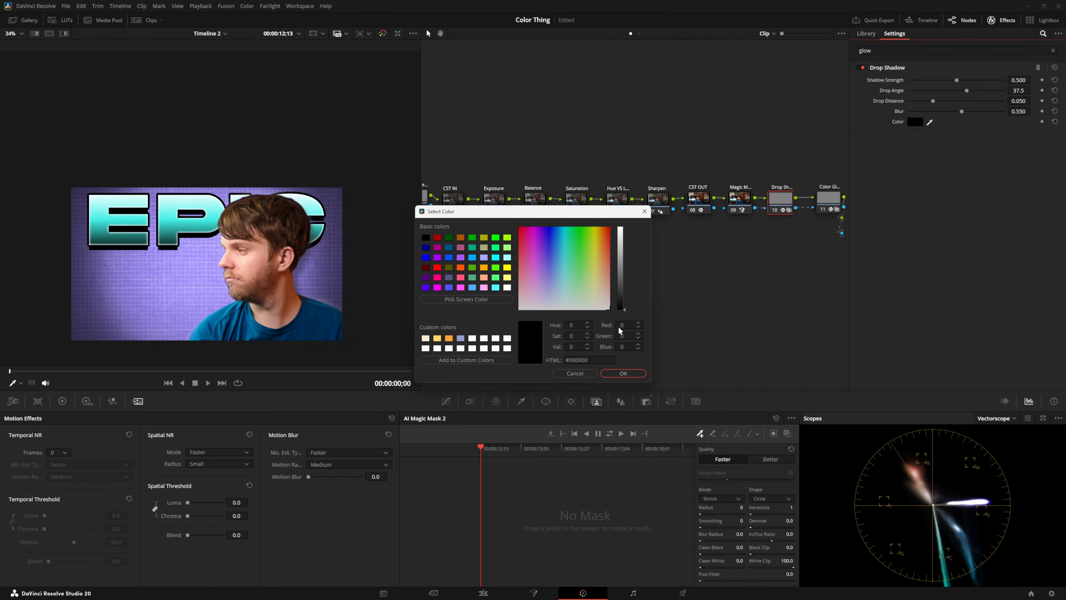
pyautogui.click(507, 288)
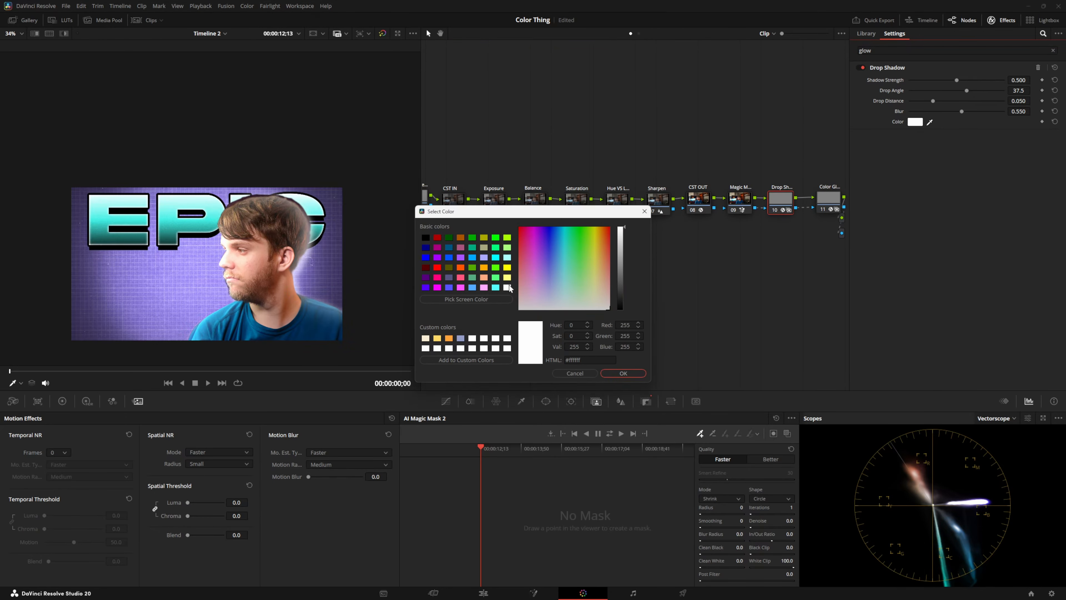
pyautogui.click(616, 375)
# Set the Drop Shadow's Shadow Strength to 0.7, Drop Angle to 80 and Drop Distance to 0.
pyautogui.doubleClick(1019, 80)
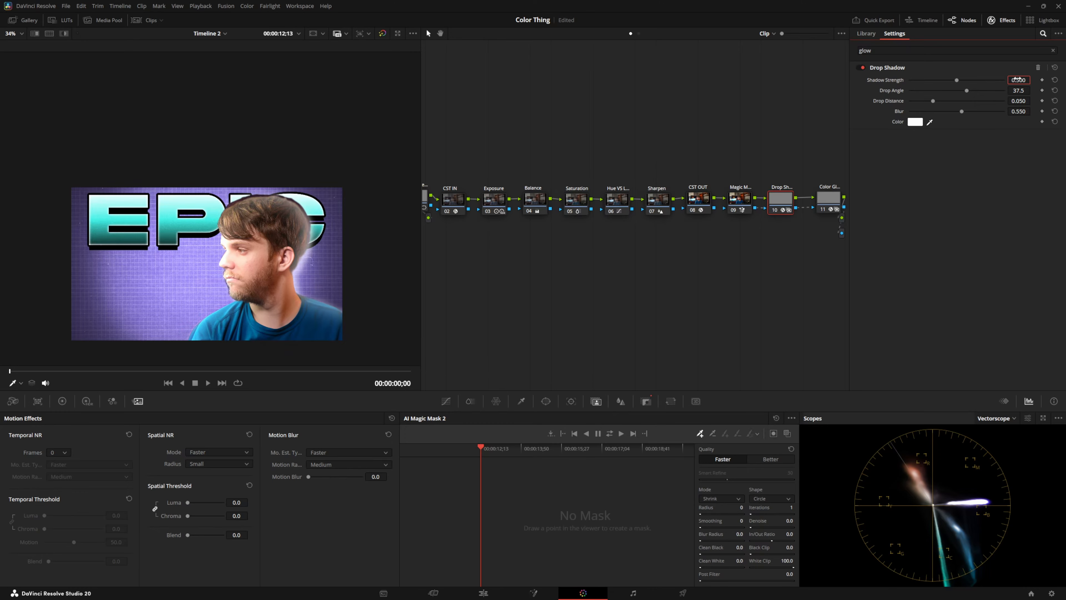
pyautogui.press('BackSpace')
pyautogui.write('0.7')
pyautogui.press('Return')
pyautogui.doubleClick(1016, 91)
pyautogui.press('BackSpace')
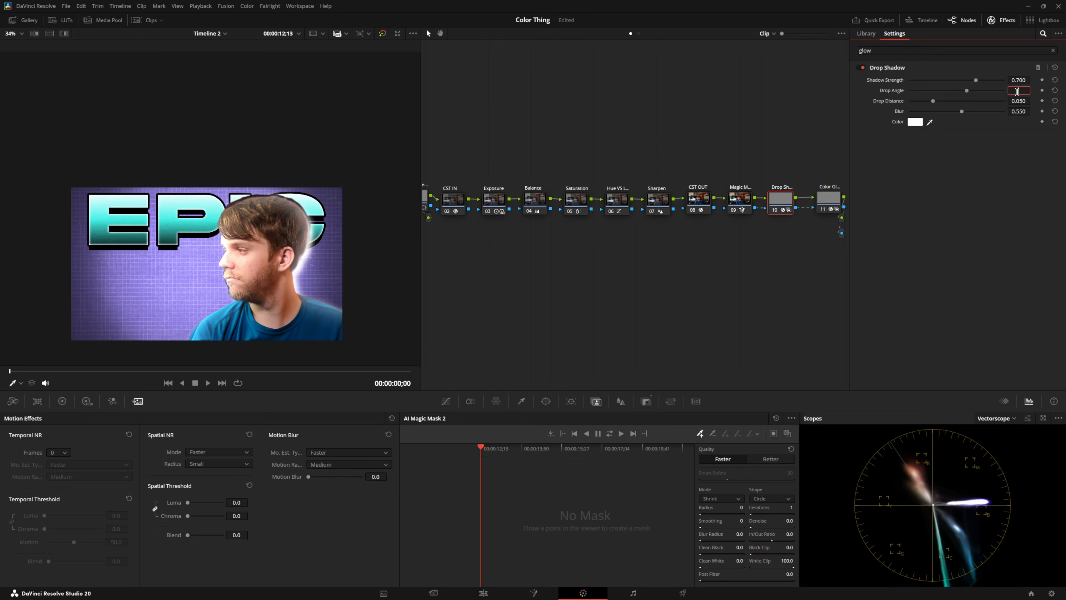
pyautogui.write('80')
pyautogui.press('Return')
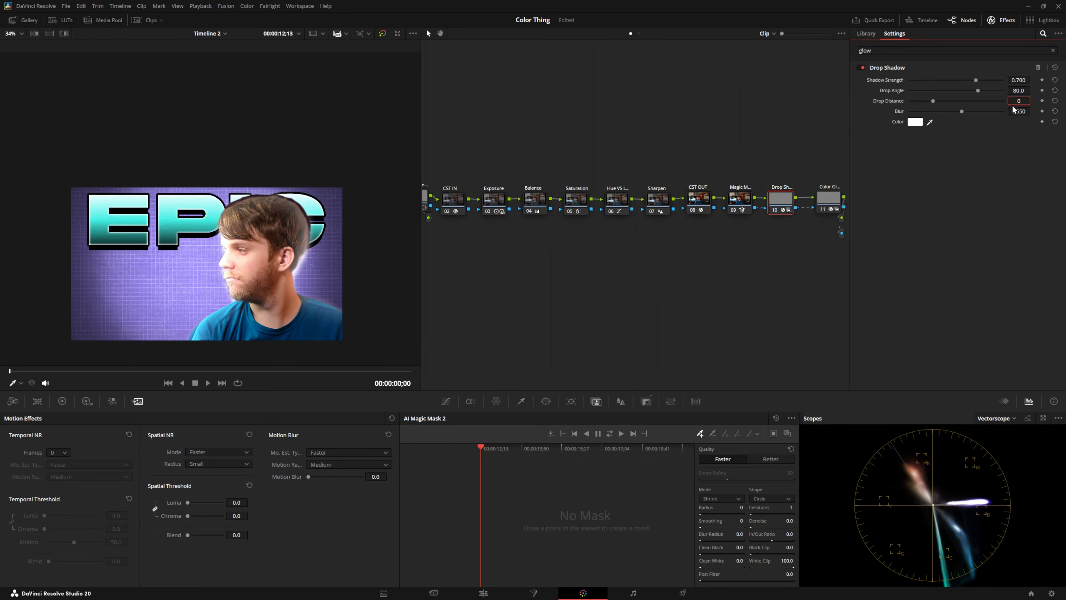
pyautogui.press('Return')
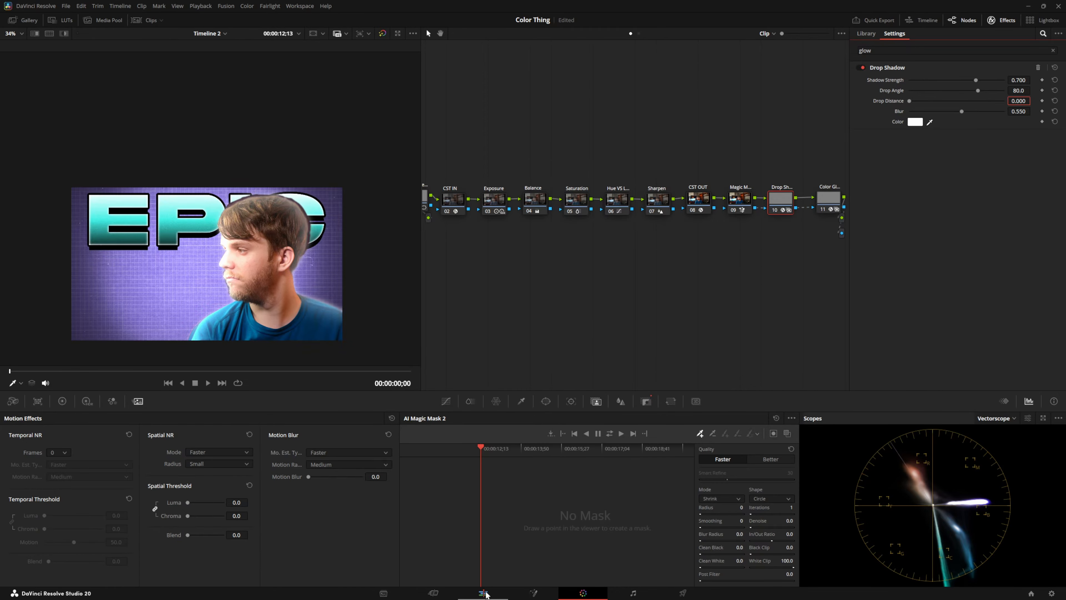
# Disable the Video 2 track on the Edit page and return to the Color page.
pyautogui.click(484, 591)
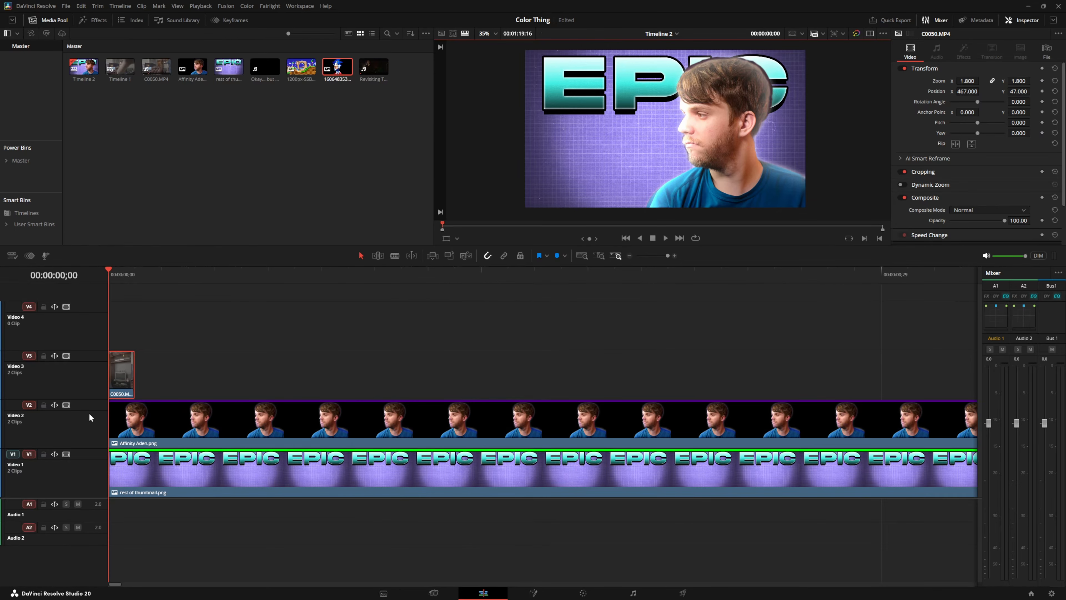
pyautogui.click(66, 405)
pyautogui.click(583, 591)
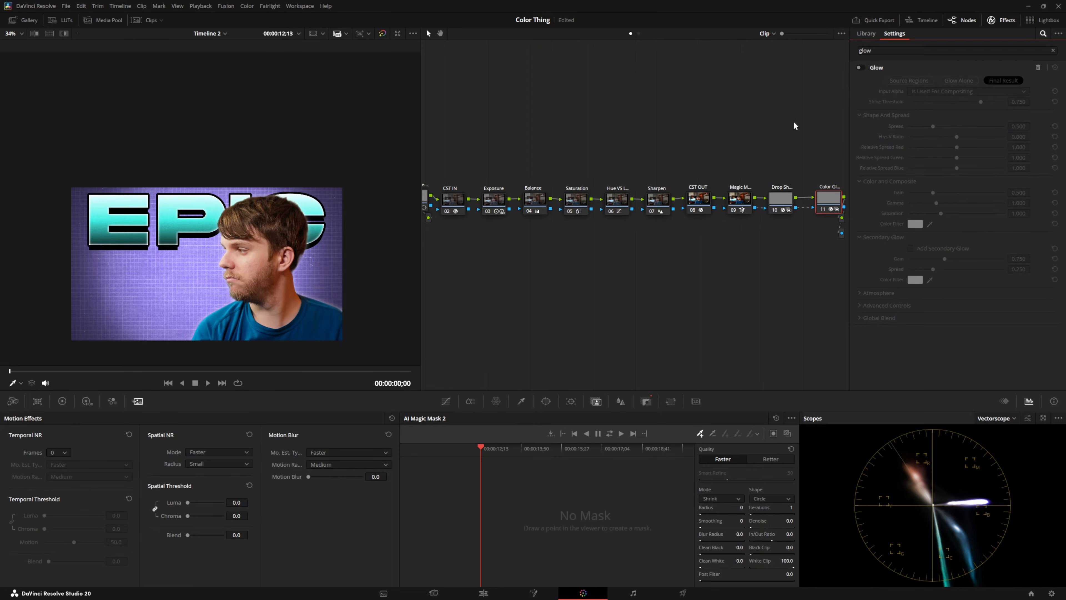
# Inspect the Drop Shadow's white edge around the man up close, and re-enable the Glow effect on node 11.
pyautogui.click(784, 199)
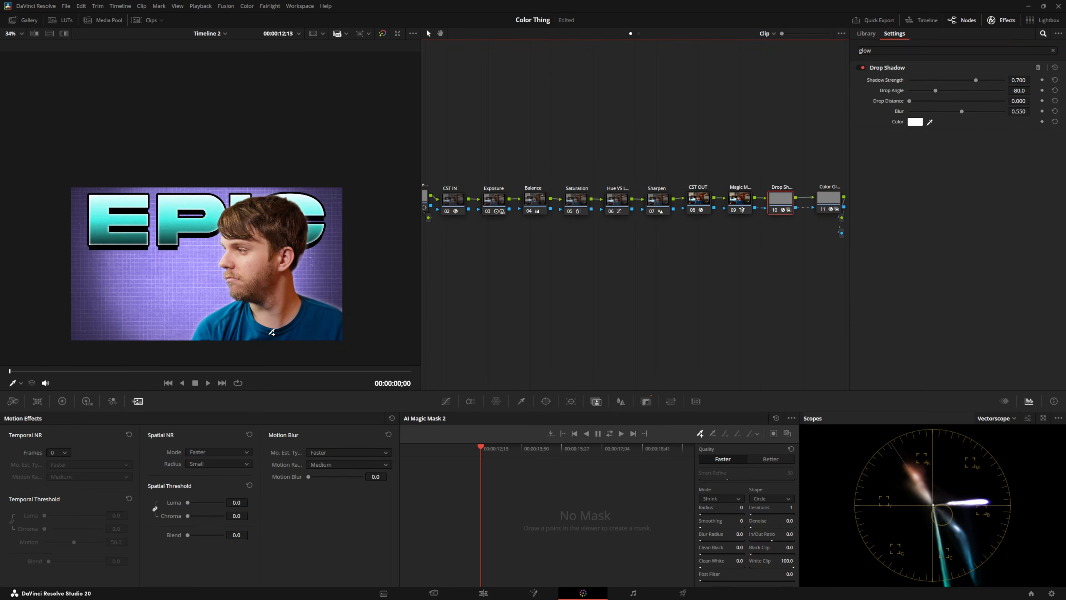
pyautogui.scroll(1, 261, 295)
pyautogui.scroll(3, 262, 295)
pyautogui.scroll(2, 348, 344)
pyautogui.moveTo(829, 199); pyautogui.dragTo(824, 201)
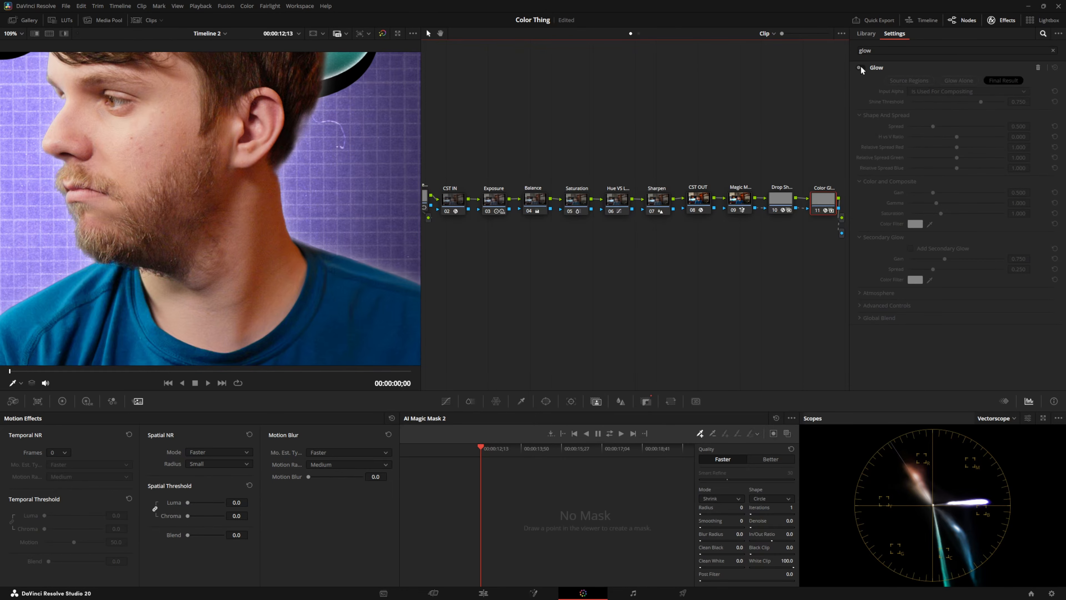
pyautogui.click(861, 68)
pyautogui.scroll(-3, 319, 131)
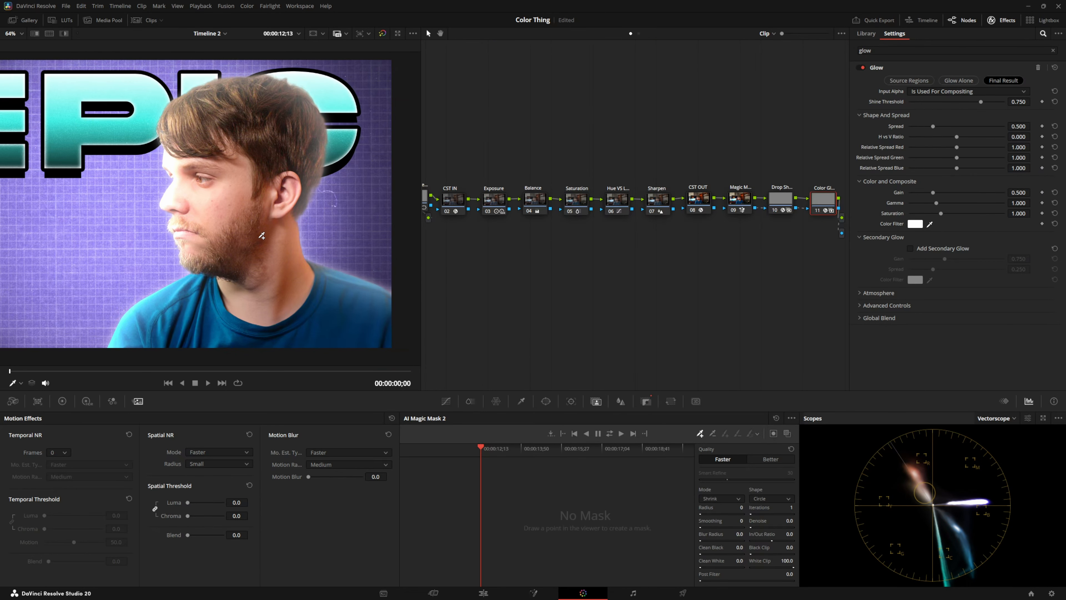
pyautogui.moveTo(252, 260); pyautogui.dragTo(282, 267)
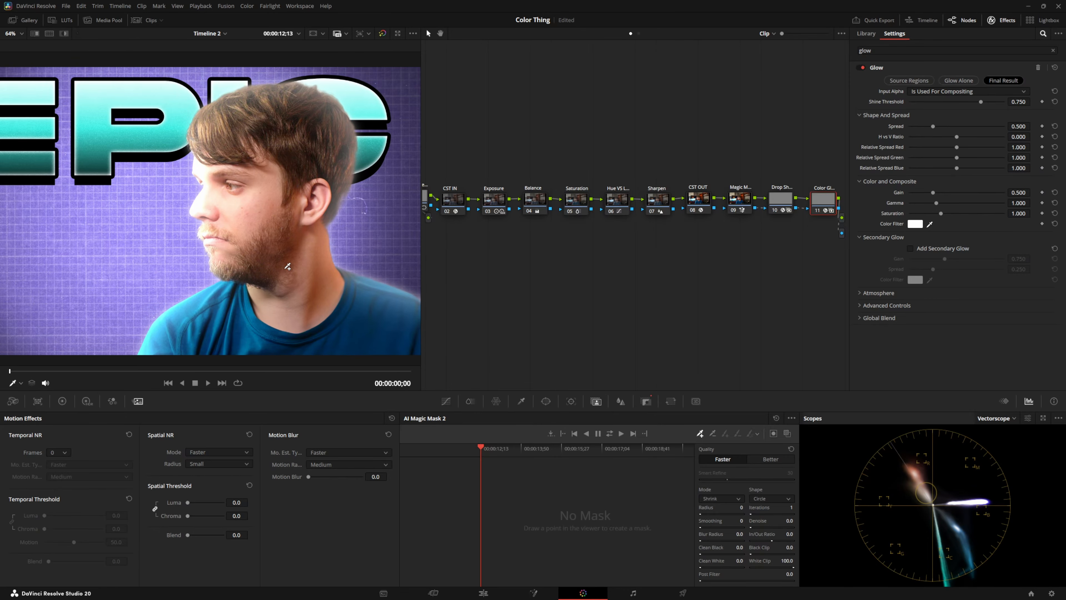
# Set the Glow's Spread to 0.4 and its Color Filter to a purple sampled from the thumbnail background.
pyautogui.click(1021, 125)
pyautogui.press('BackSpace')
pyautogui.press('BackSpace')
pyautogui.press('BackSpace')
pyautogui.write('4')
pyautogui.click(914, 223)
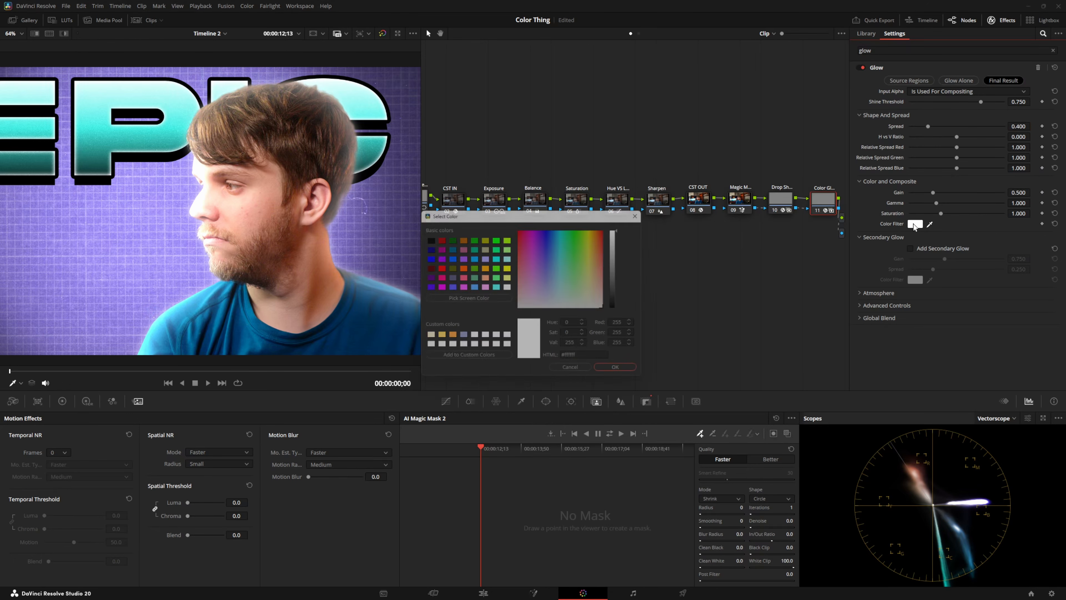
pyautogui.click(466, 298)
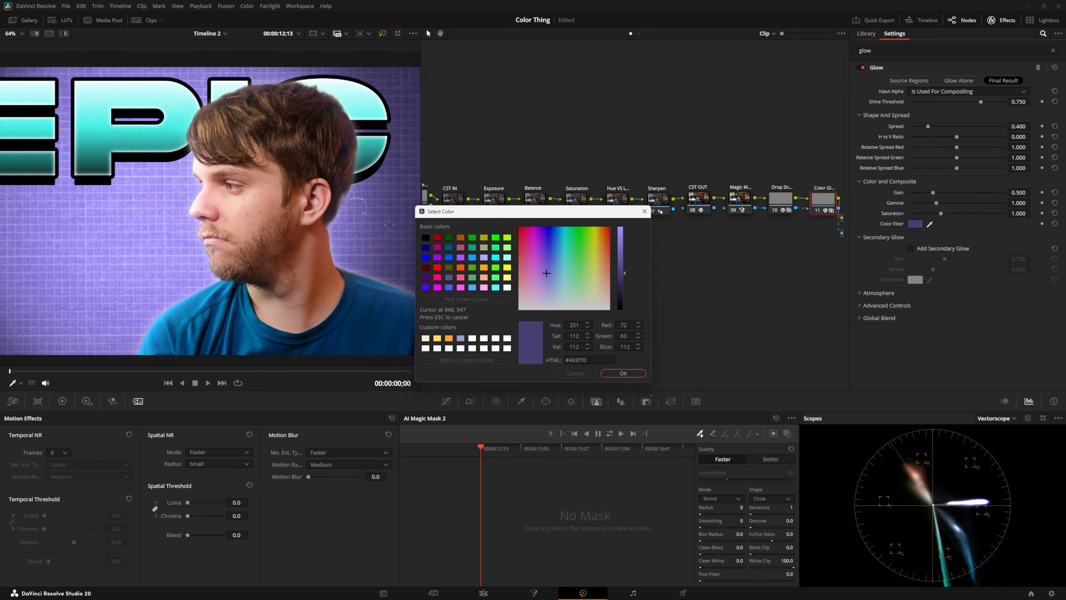
pyautogui.click(400, 139)
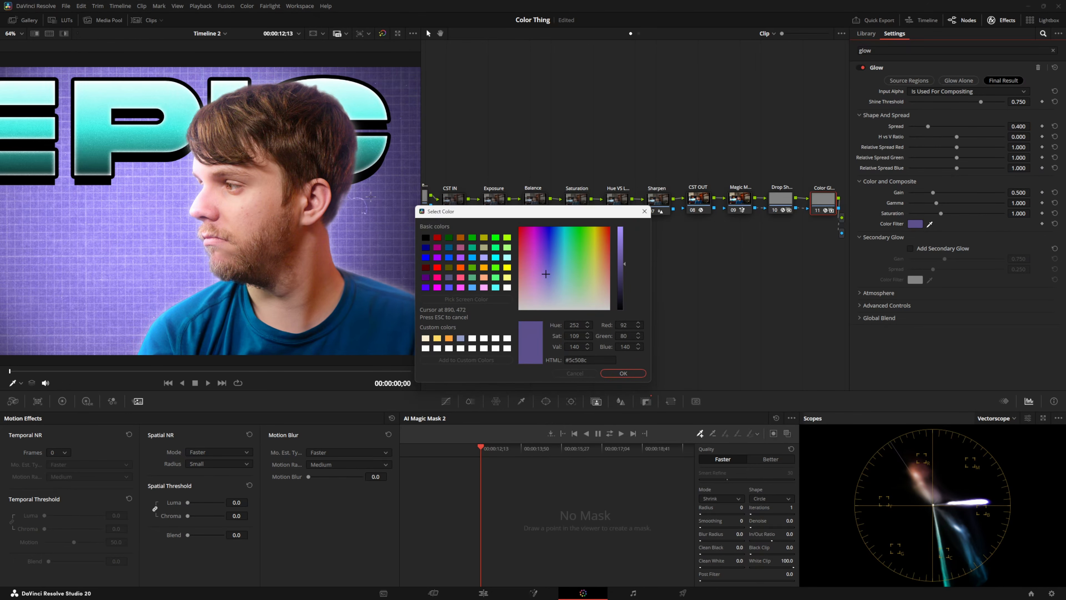
pyautogui.click(611, 373)
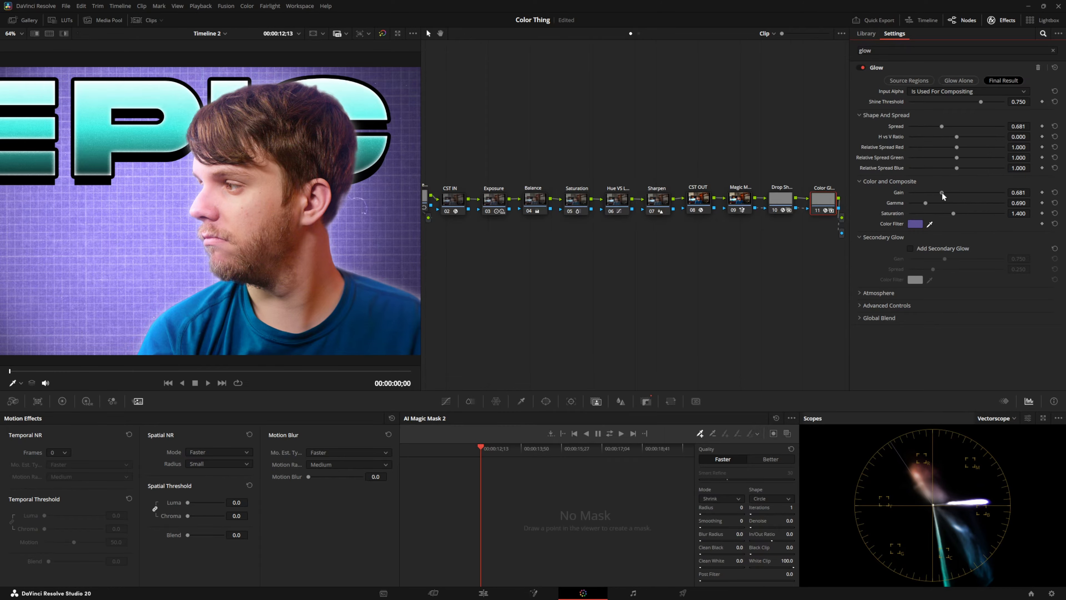
# Raise the Glow's Gain to 0.69 and set its Spread back to 0.4.
pyautogui.click(942, 191)
pyautogui.moveTo(942, 193); pyautogui.dragTo(943, 194)
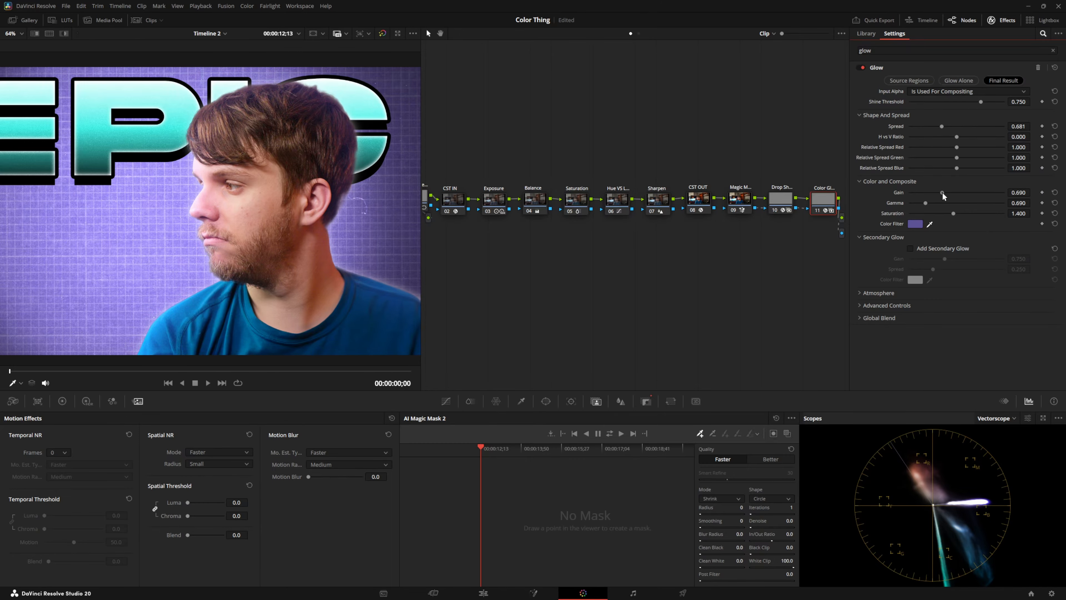
pyautogui.doubleClick(1018, 126)
pyautogui.write('.4')
pyautogui.press('Return')
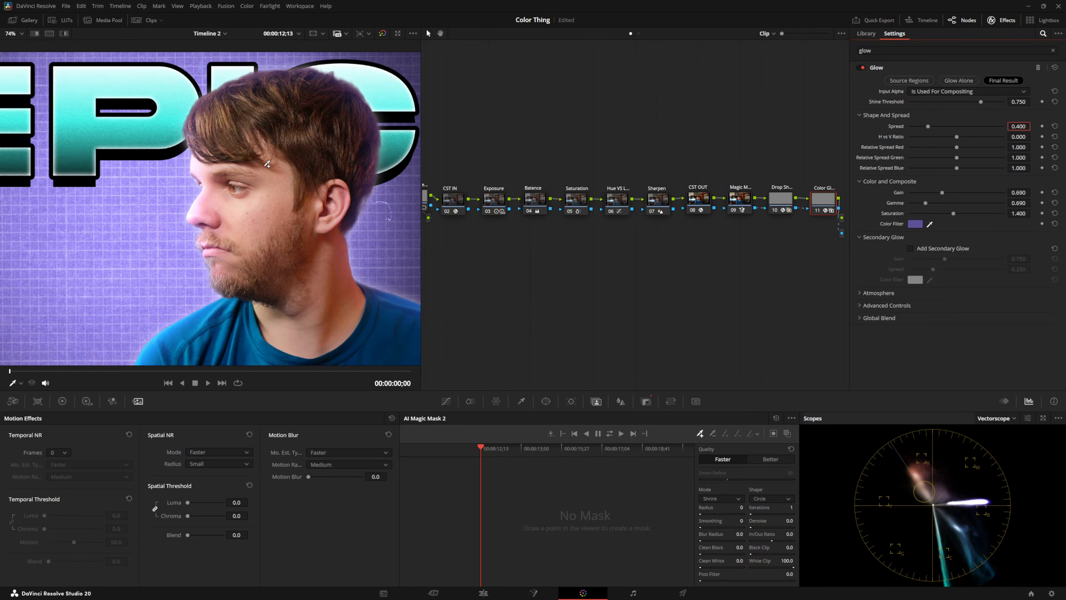
pyautogui.scroll(2, 248, 162)
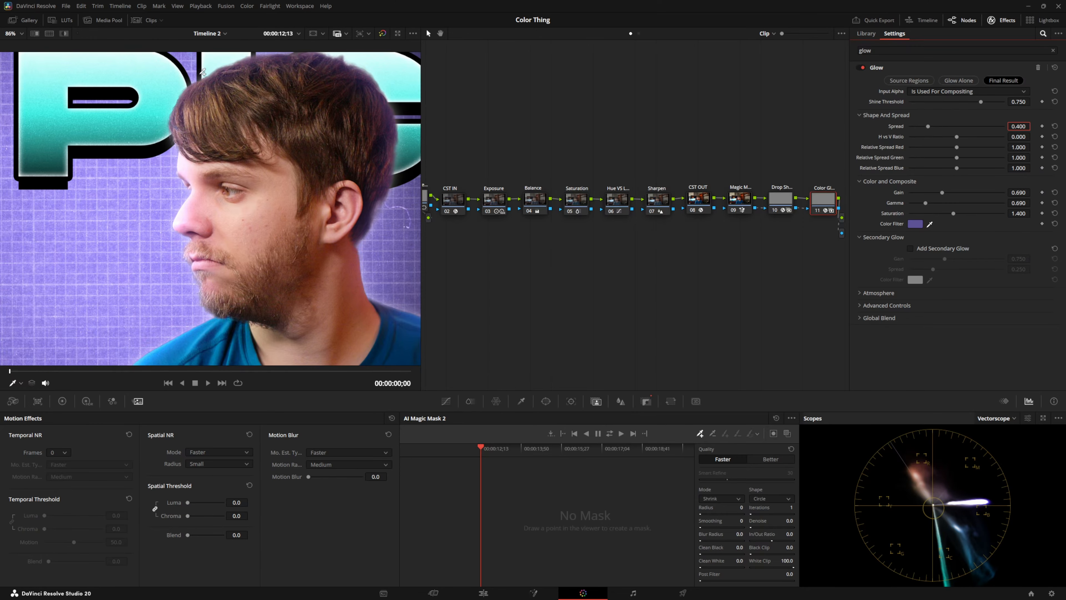
# Inspect the purple glow around the man's face, hair and shoulders up close, and hide the effect settings.
pyautogui.moveTo(163, 256); pyautogui.dragTo(110, 137)
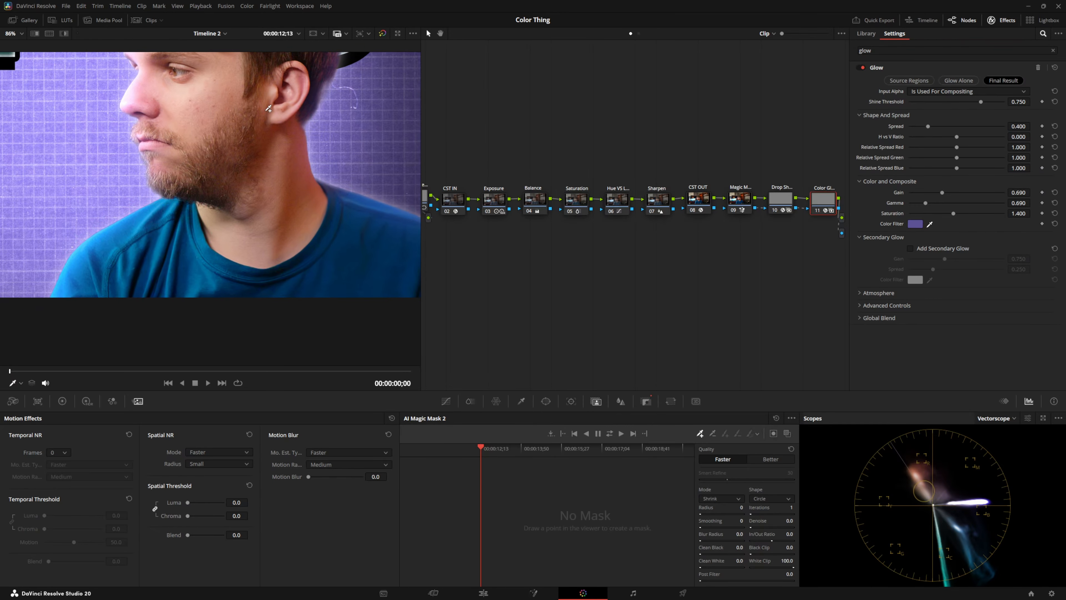
pyautogui.scroll(-5, 160, 247)
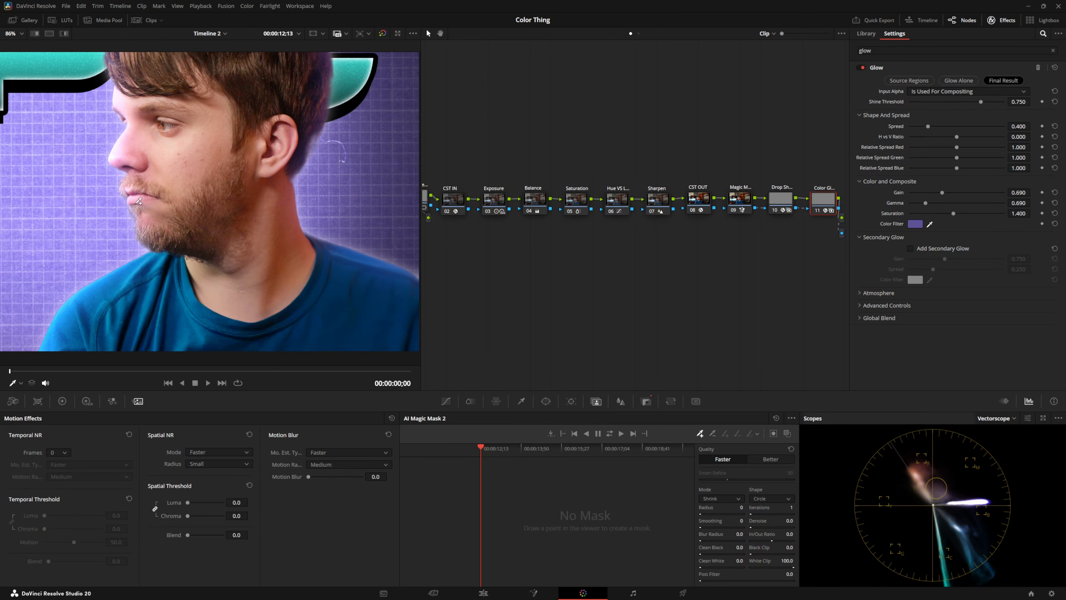
pyautogui.moveTo(129, 266); pyautogui.dragTo(219, 275)
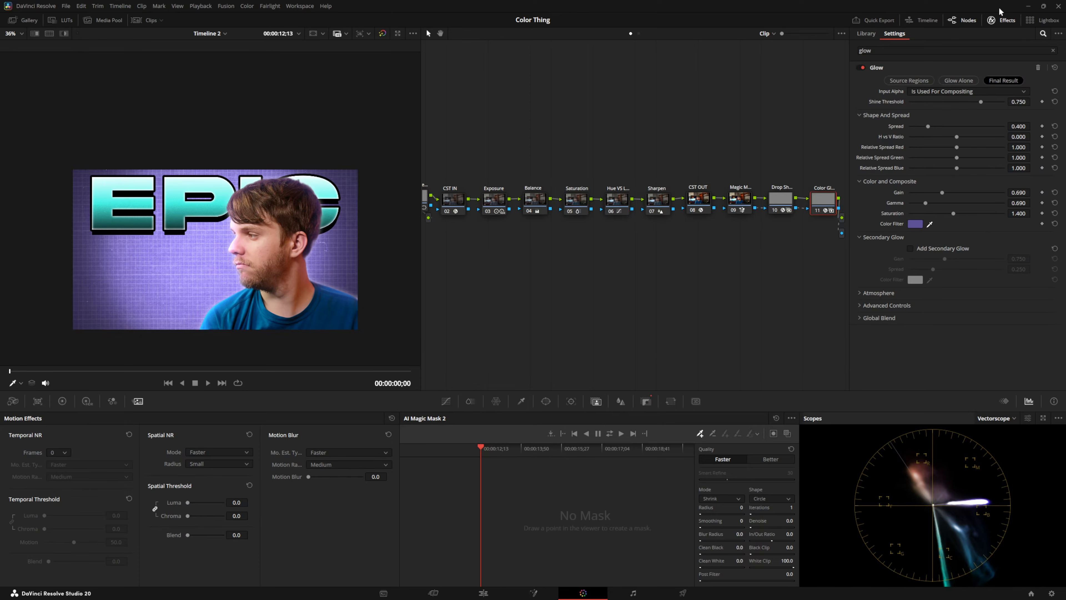
pyautogui.click(991, 19)
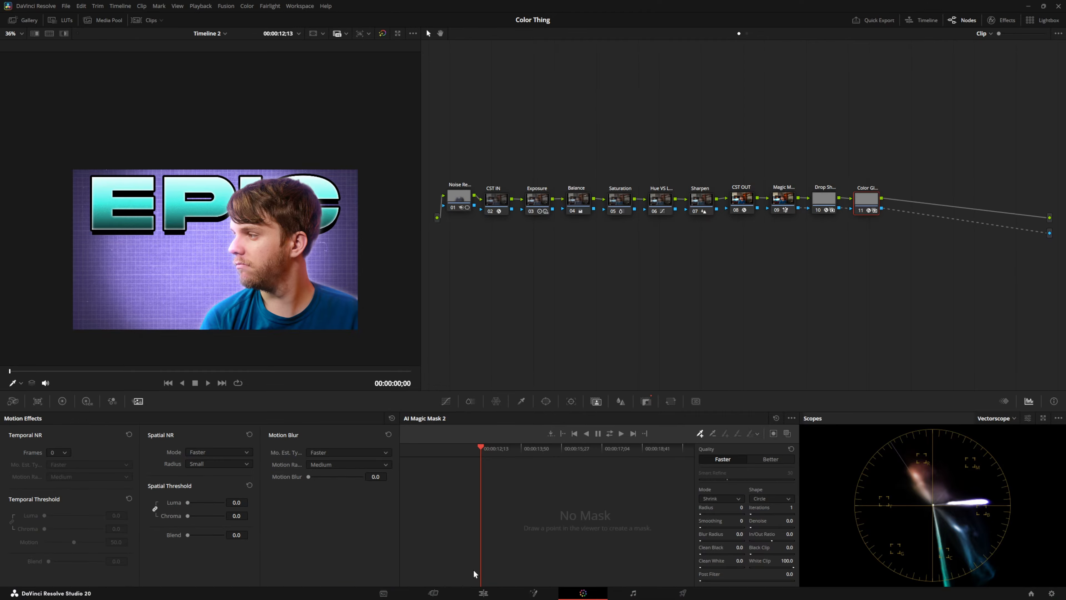
# On the Edit page, re-enable the Video 2 track and set its image clip's Position X to -847.
pyautogui.click(482, 593)
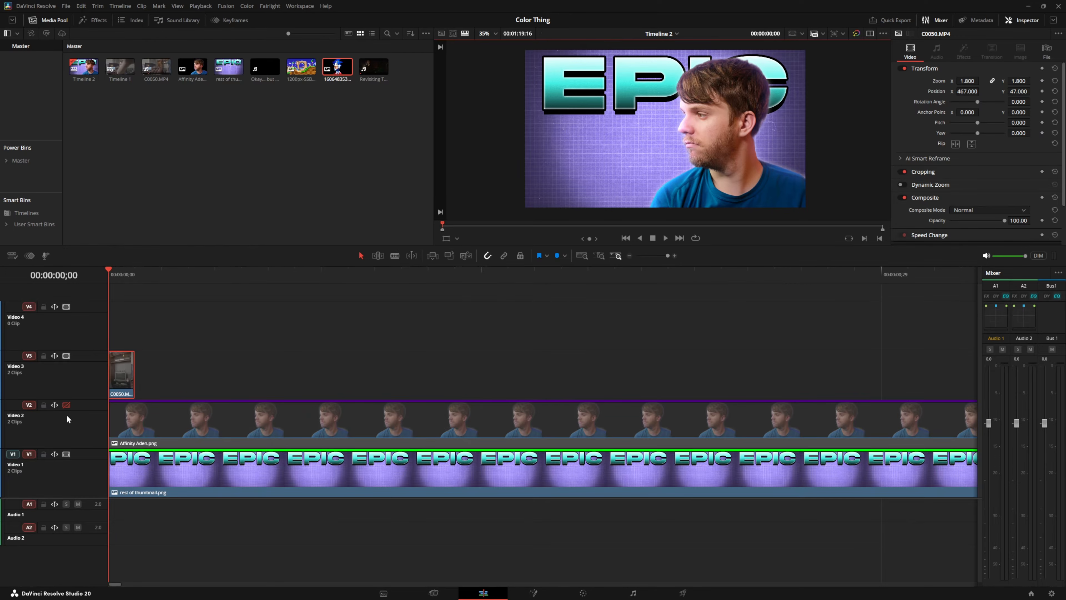
pyautogui.click(67, 405)
pyautogui.click(201, 421)
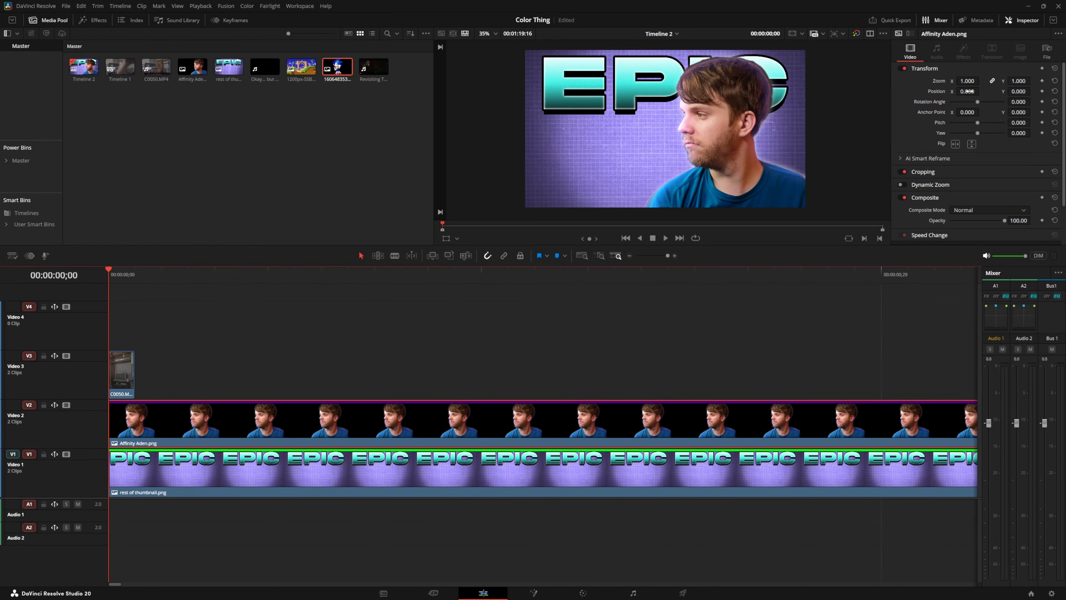
pyautogui.moveTo(967, 91)
pyautogui.mouseDown()
pyautogui.moveTo(957, 91)
pyautogui.moveTo(970, 91)
pyautogui.mouseUp()
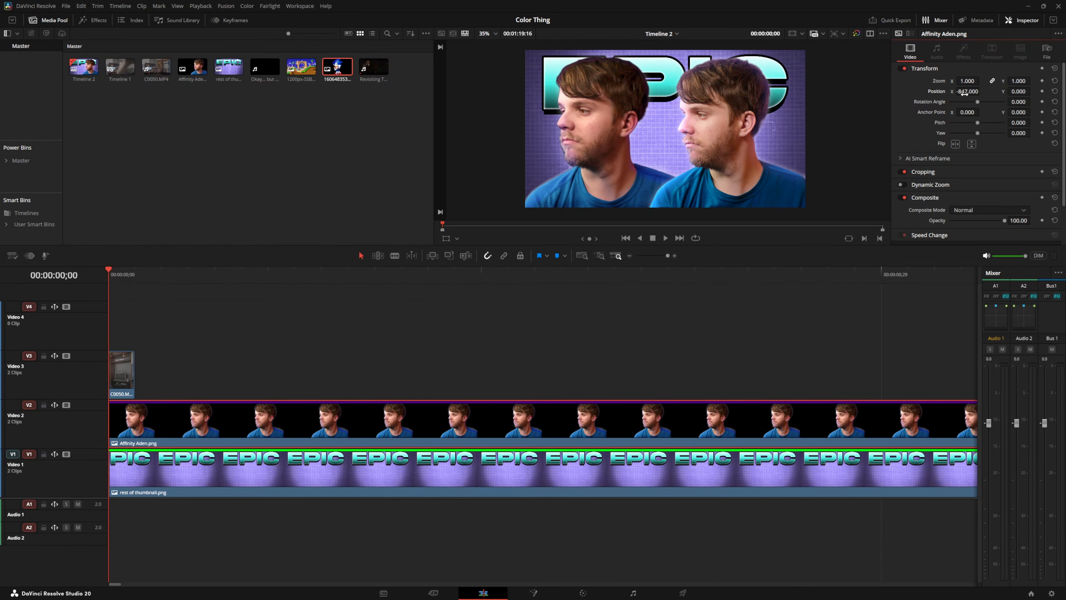
# Compare the two cutouts side by side in the enlarged Color page viewer, checking their edges, skin tones and glow.
pyautogui.hotkey('shift', '6')
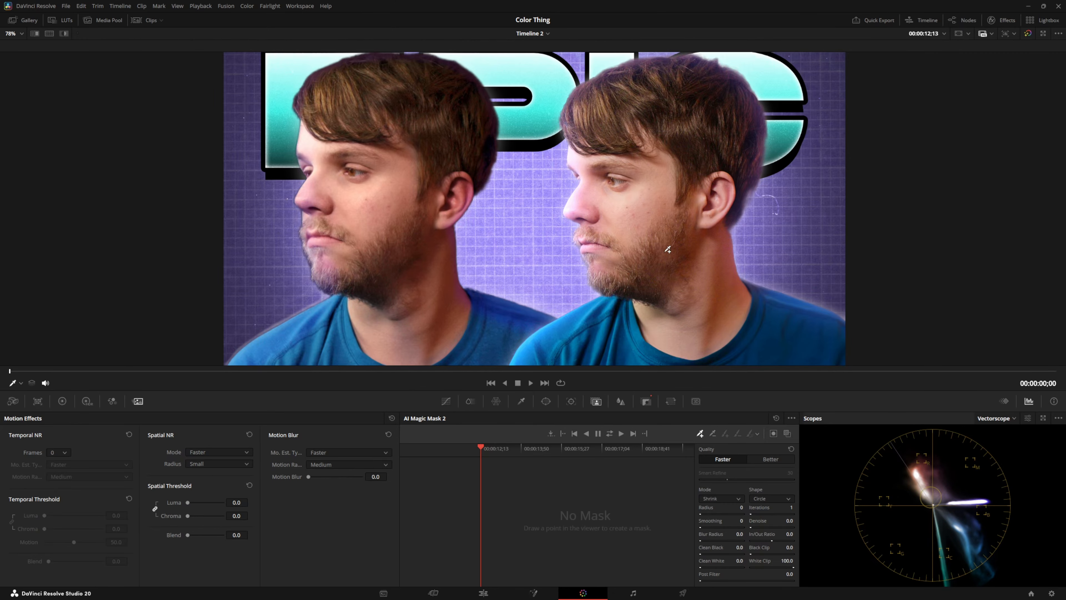
pyautogui.moveTo(620, 280); pyautogui.dragTo(609, 251)
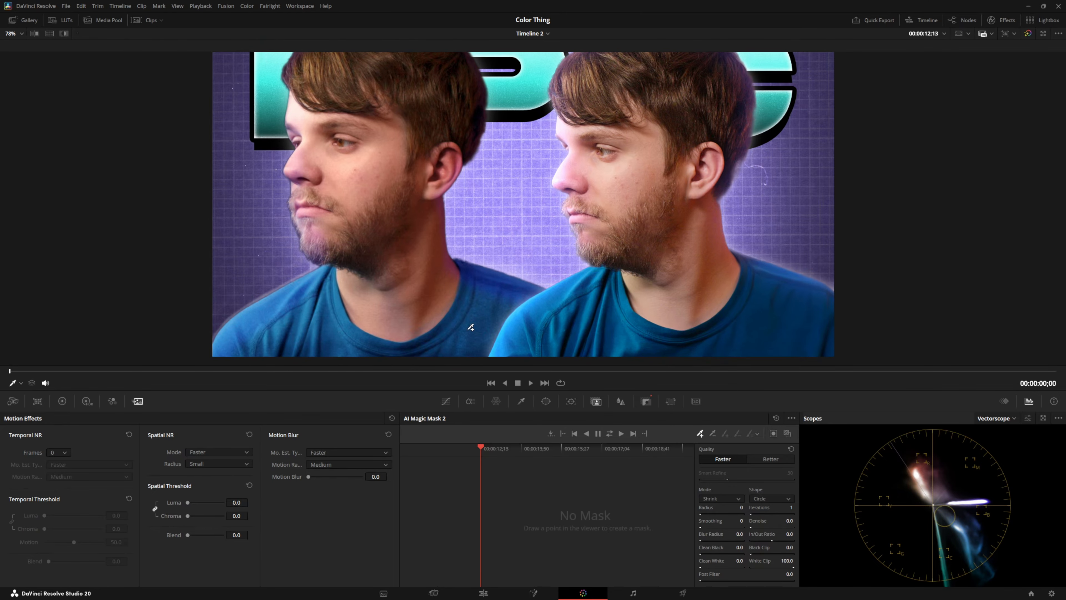
pyautogui.scroll(1, 627, 126)
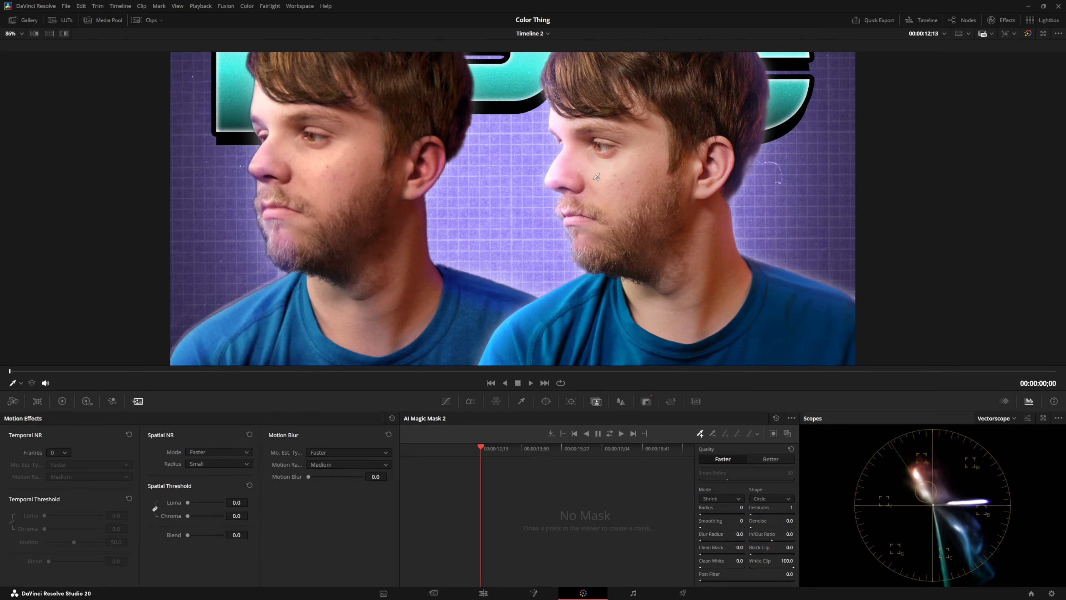
pyautogui.moveTo(595, 178); pyautogui.dragTo(586, 235)
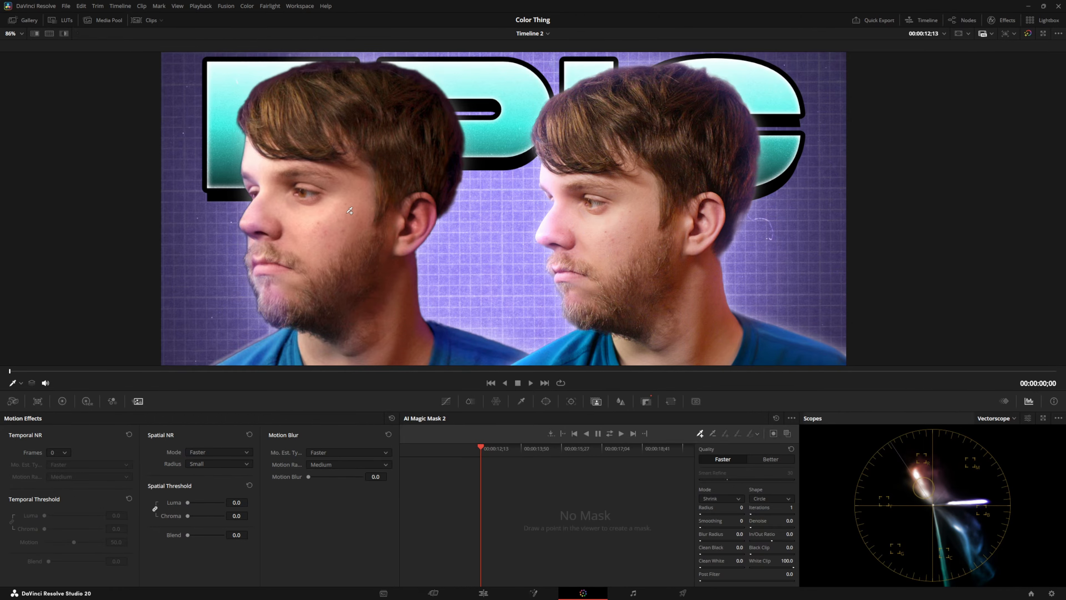
pyautogui.scroll(-3, 383, 231)
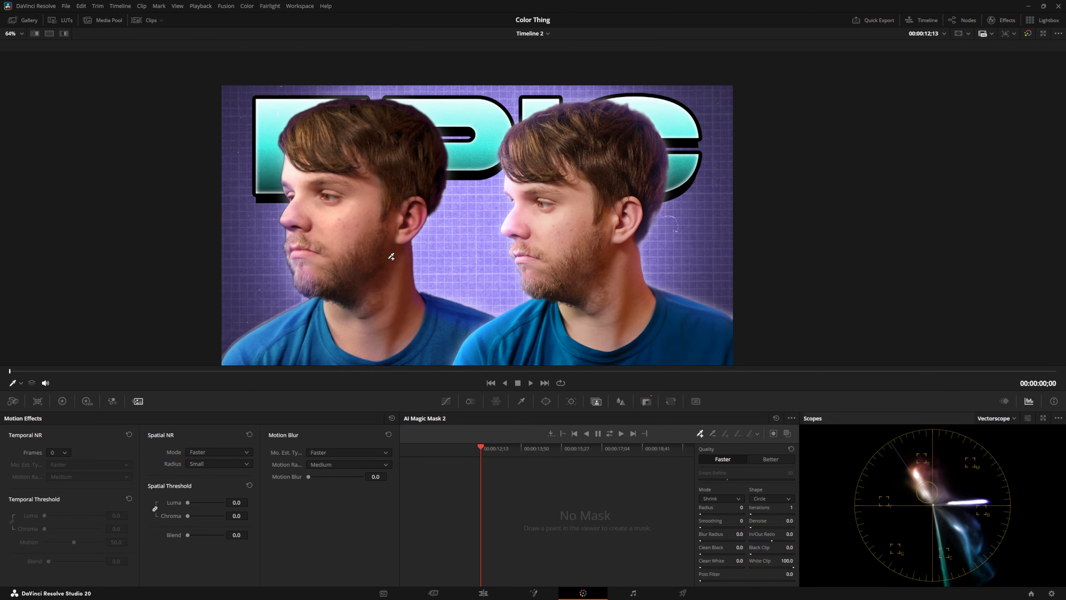
pyautogui.scroll(-1, 391, 273)
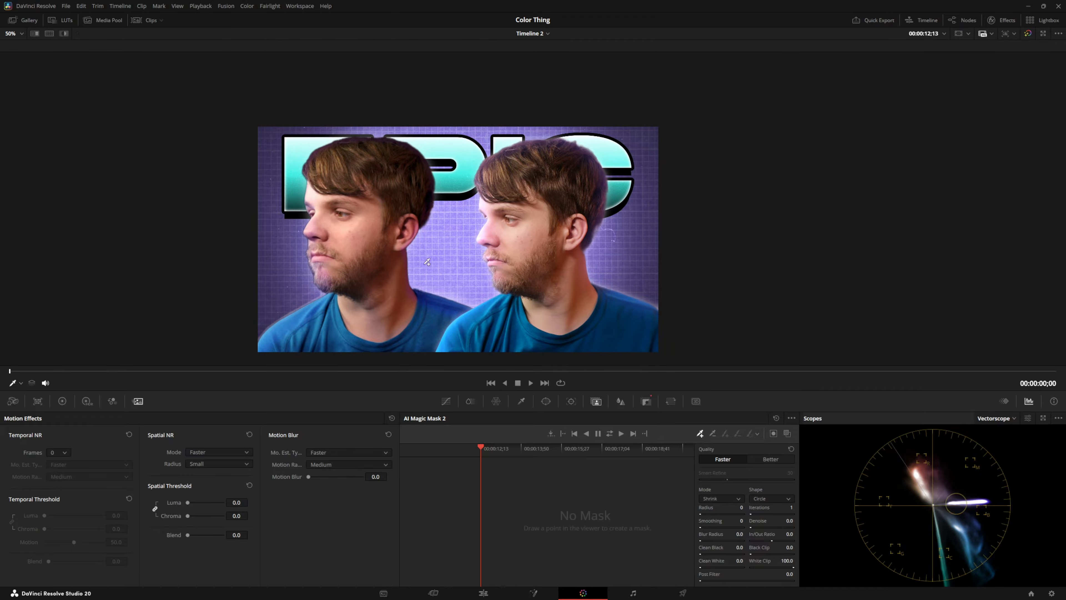
# Show the node graph and clean up its layout.
pyautogui.click(969, 20)
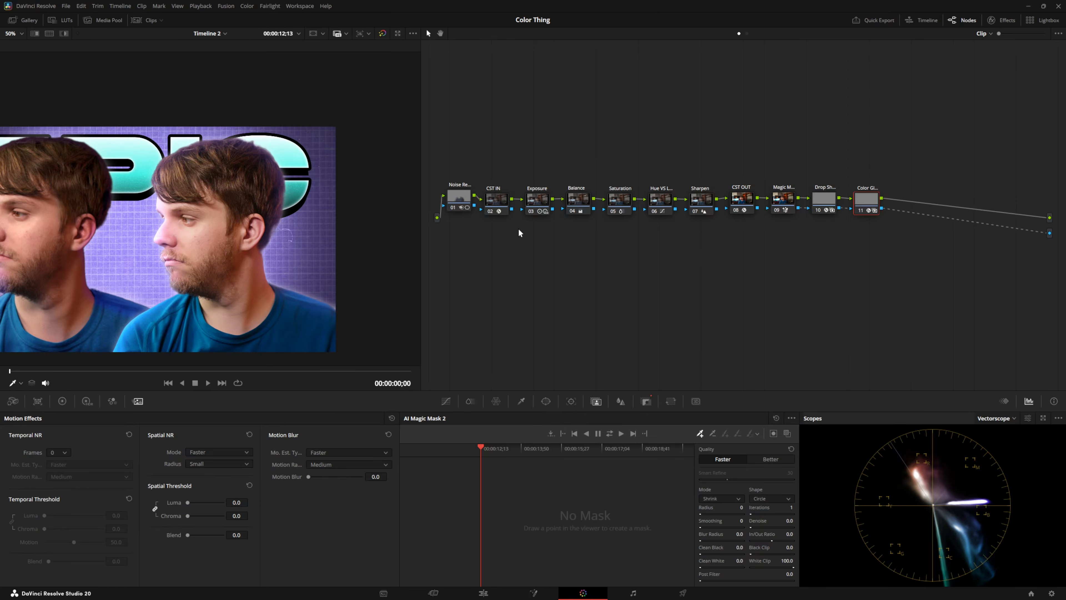
pyautogui.rightClick(519, 251)
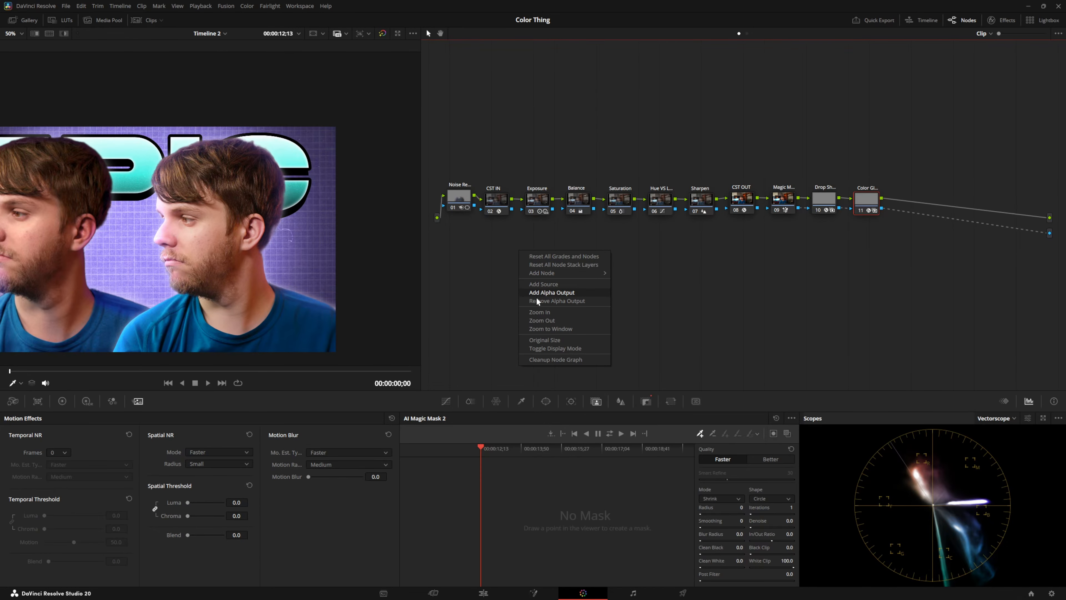
pyautogui.click(557, 359)
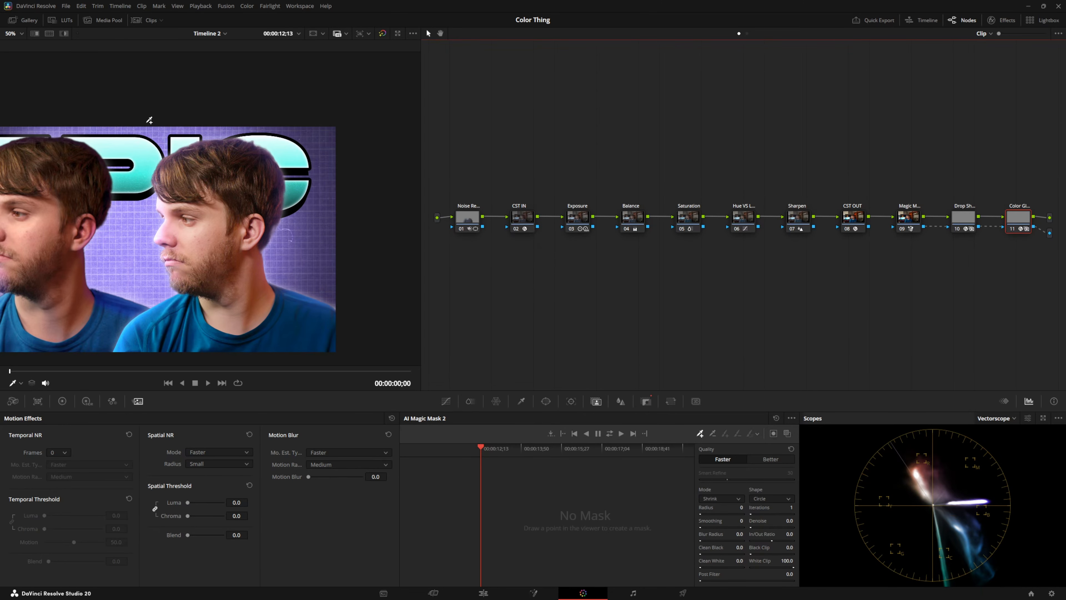
# Disable the Video 2 track on the Edit page and return to the Color page.
pyautogui.click(483, 591)
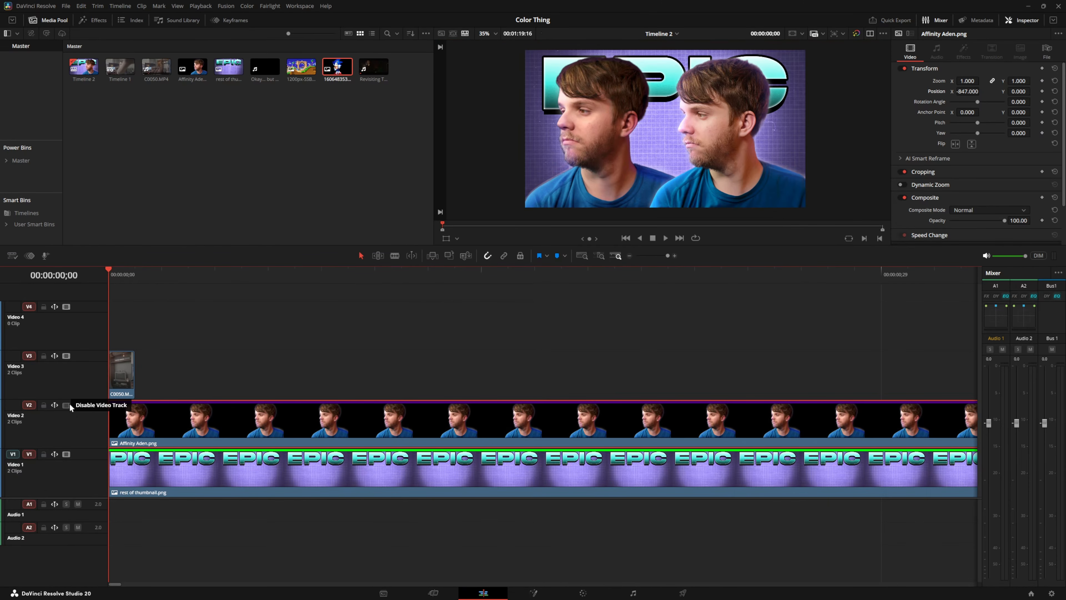
pyautogui.click(67, 405)
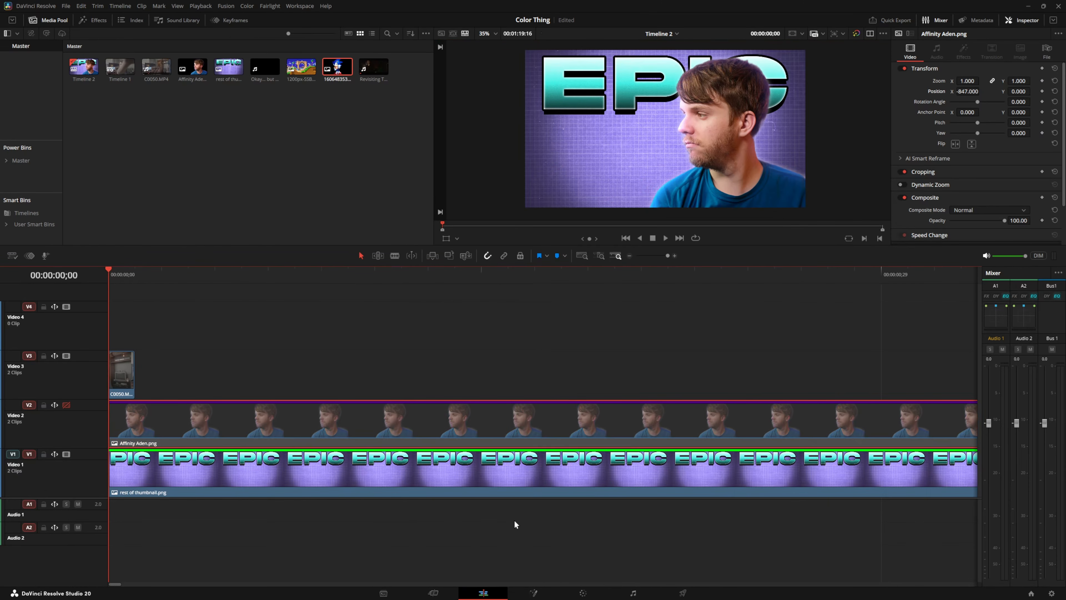
pyautogui.click(587, 592)
# Open the gallery and grab a still of the finished grade into the PowerGrade 1 album.
pyautogui.click(26, 24)
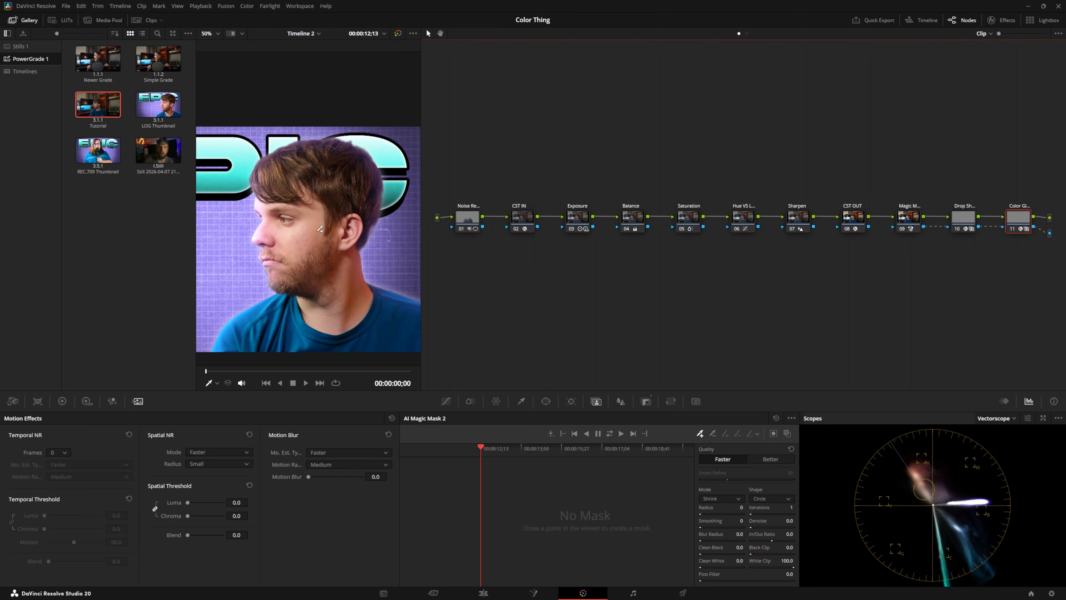
pyautogui.rightClick(325, 215)
pyautogui.click(339, 223)
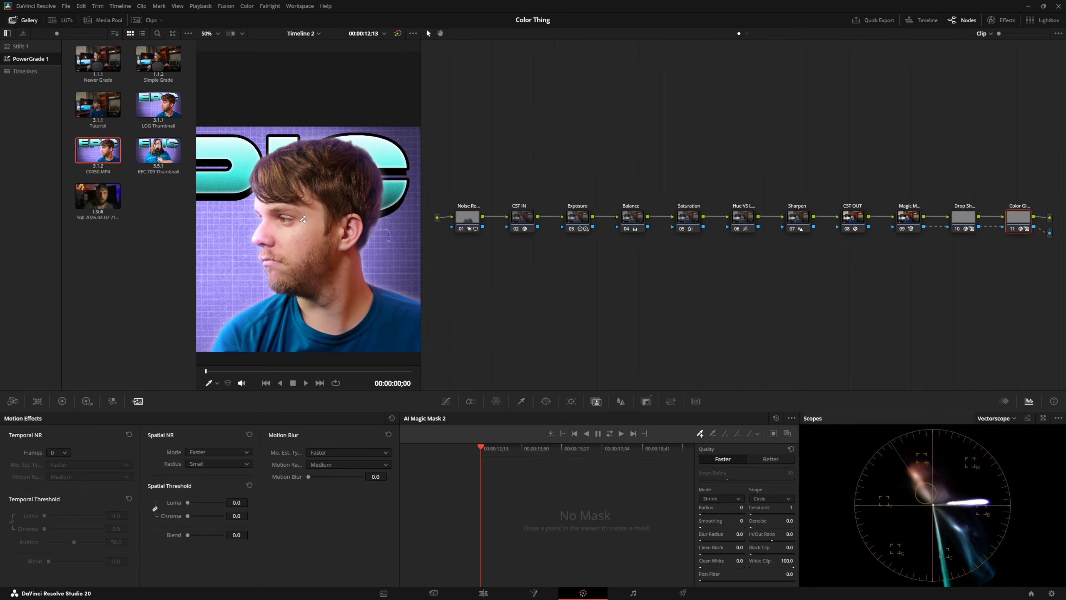
pyautogui.rightClick(105, 173)
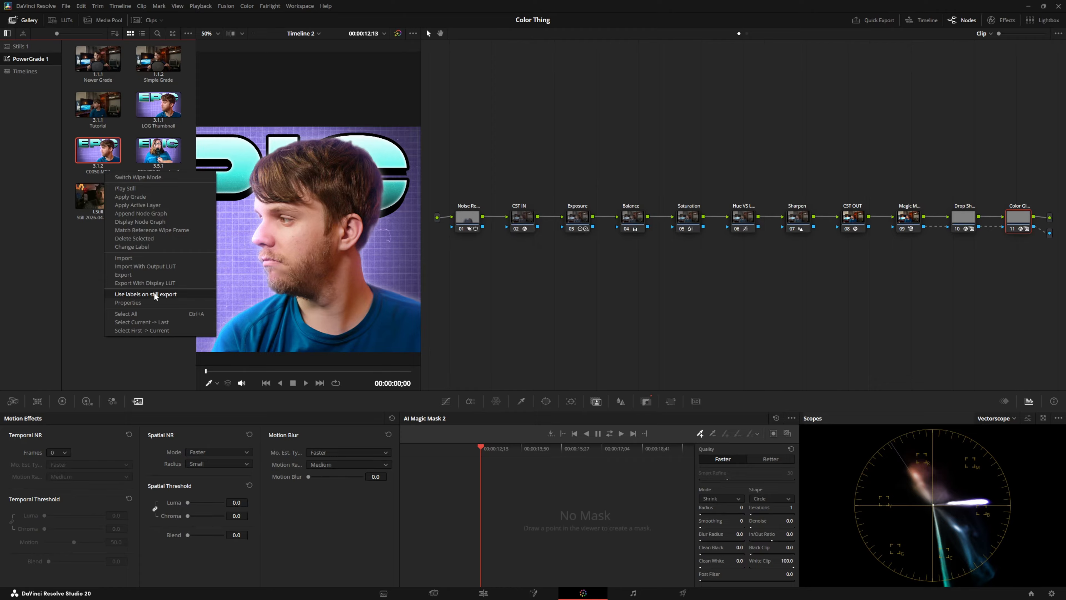
pyautogui.click(96, 306)
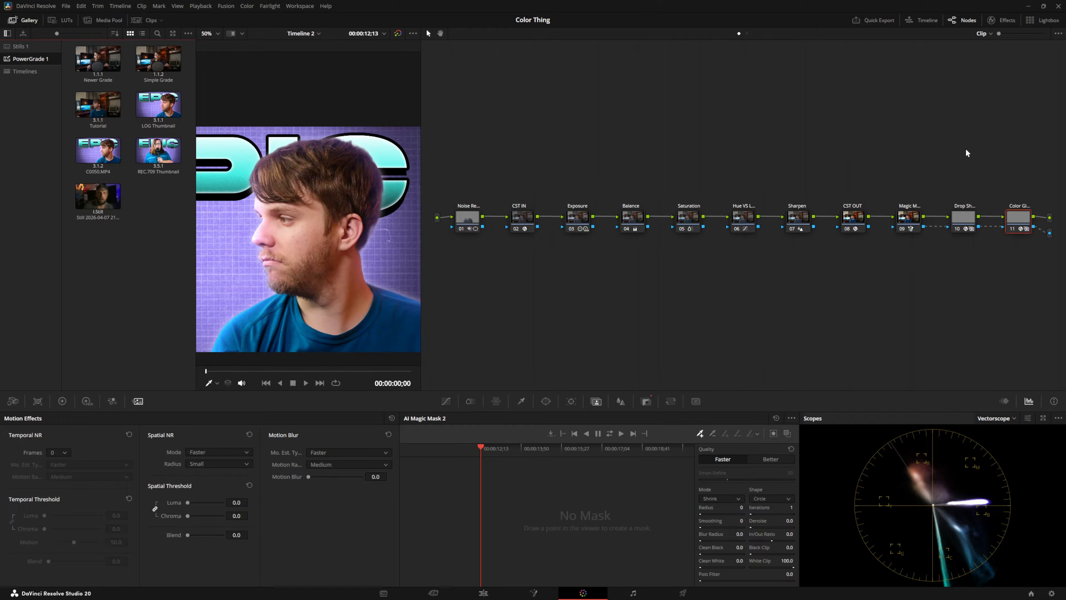
# Replace all of the clip's nodes with the saved LOG Thumbnail PowerGrade and select its Magic Mask node.
pyautogui.moveTo(466, 262); pyautogui.dragTo(465, 261)
pyautogui.press('Delete')
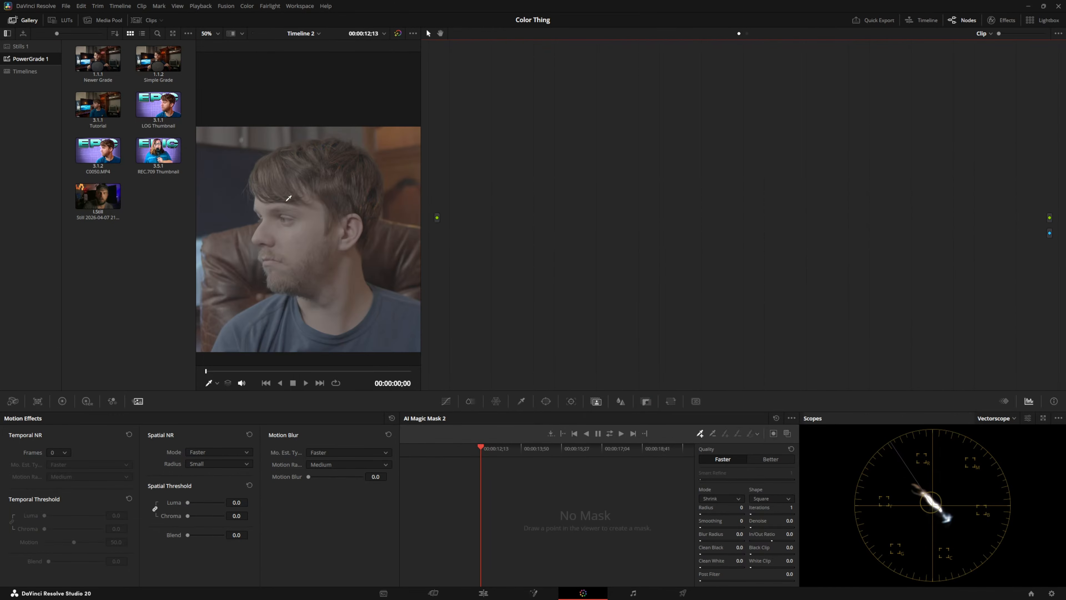
pyautogui.middleClick(156, 111)
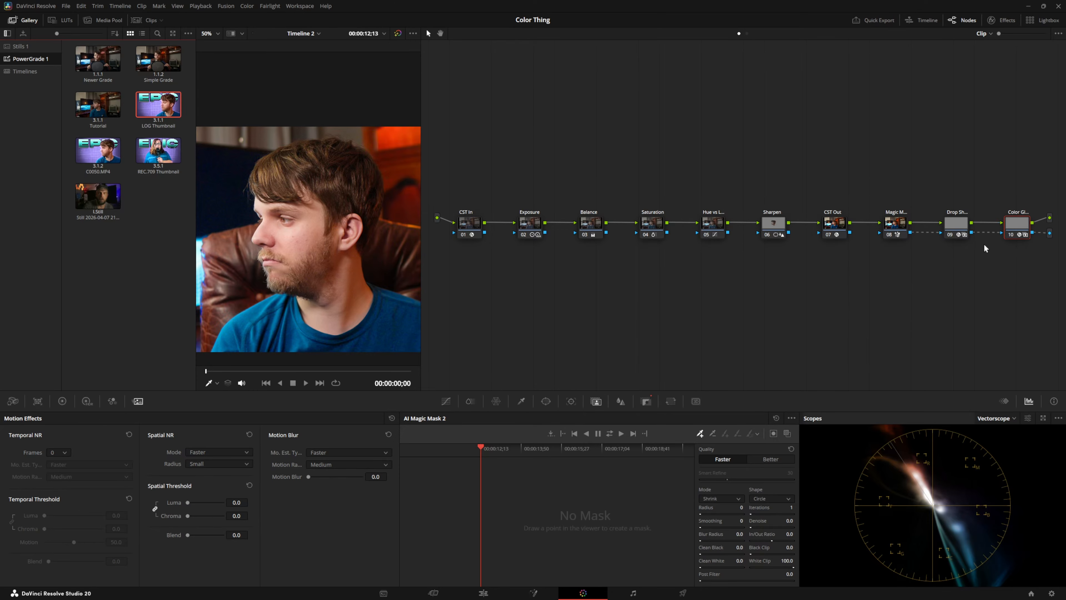
pyautogui.click(897, 227)
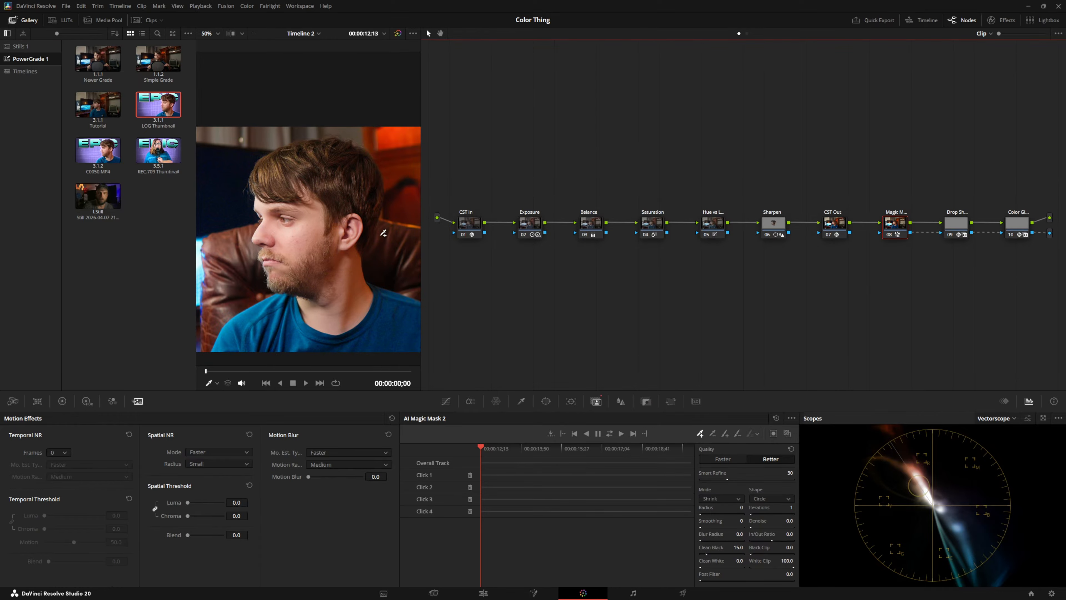
# On the Edit page, place the playhead at 00:01:02;54 on the Revisiting The Flash's TERRIBLE Finale.mp4 clip.
pyautogui.click(483, 593)
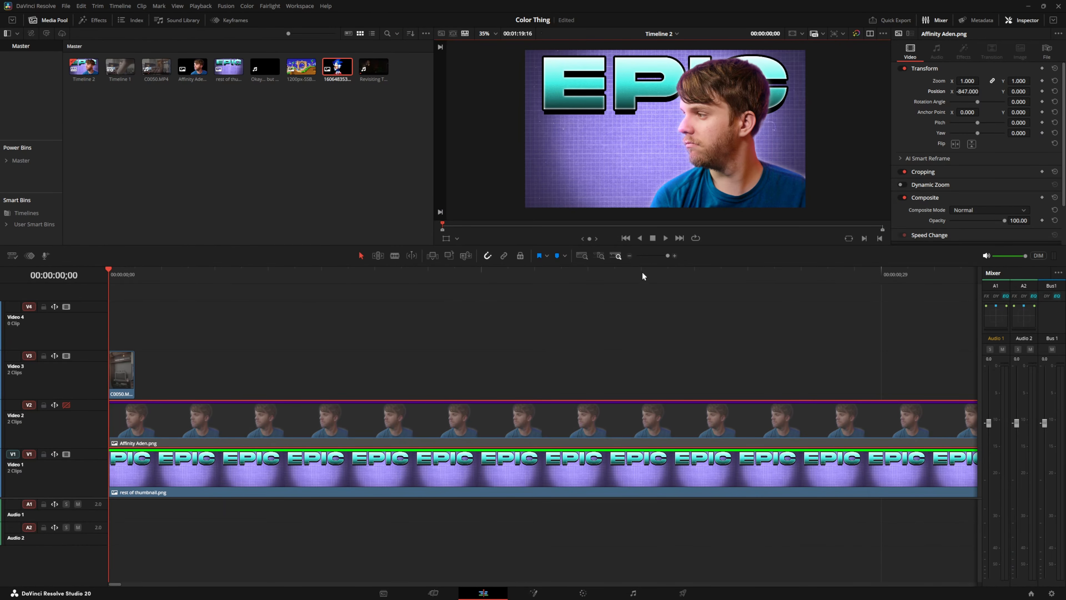
pyautogui.click(629, 256)
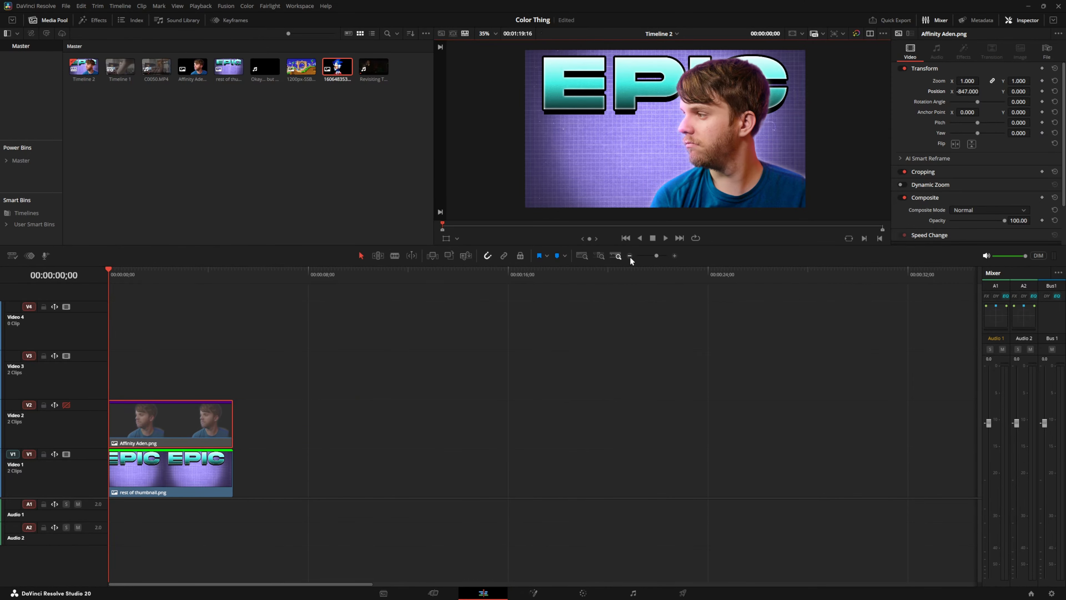
pyautogui.click(630, 255)
pyautogui.click(629, 255)
pyautogui.click(501, 272)
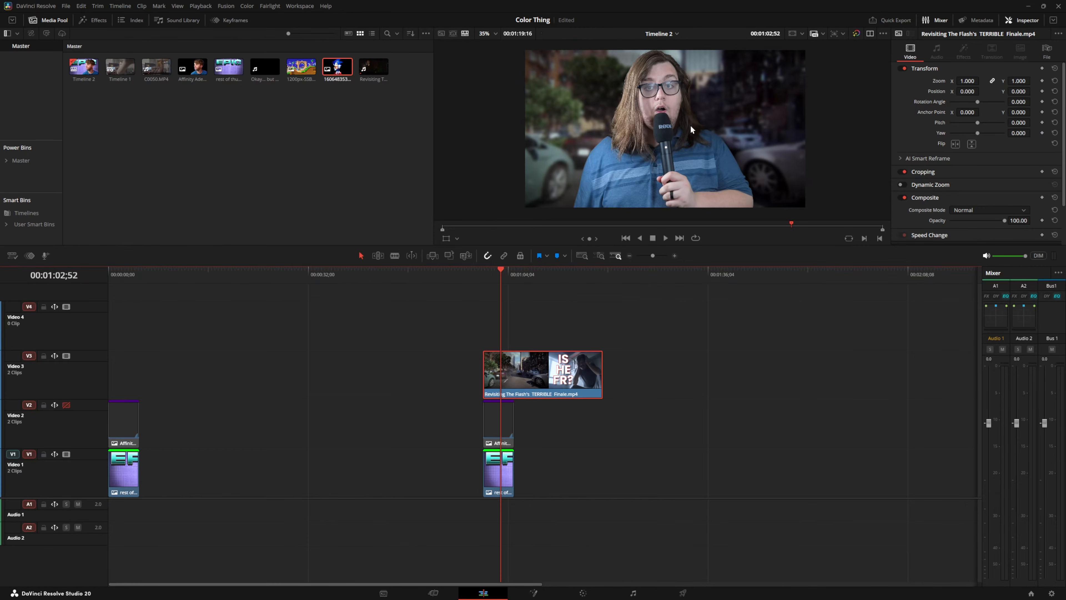
pyautogui.click(674, 255)
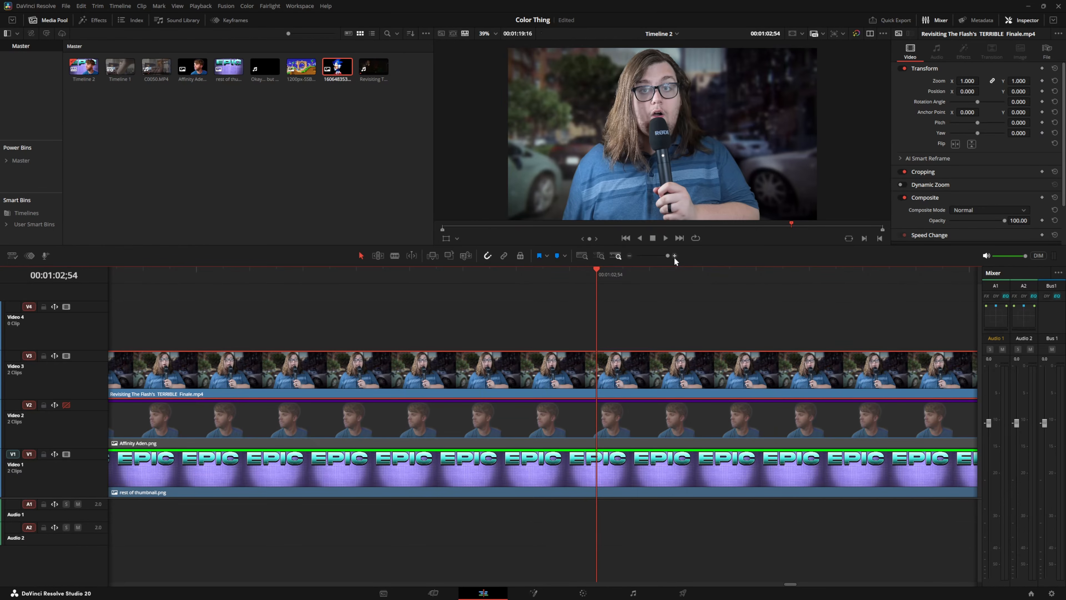
# Split the Video 3 clip at 00:01:02;54 and 00:01:02;55, and delete the outer pieces to keep a single frame.
pyautogui.hotkey('ctrl', 'b')
pyautogui.press('Right')
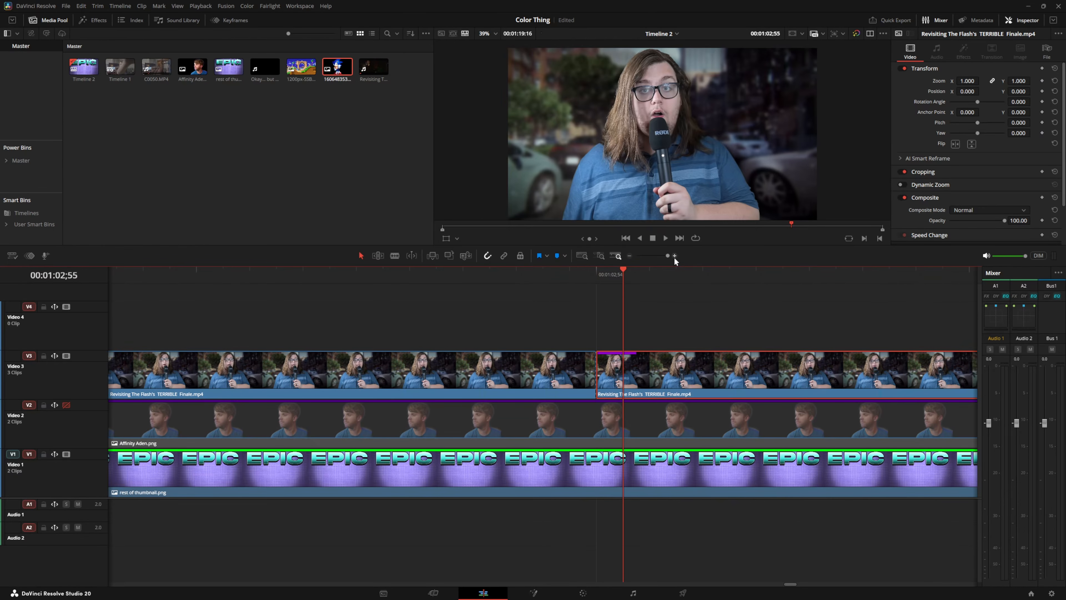
pyautogui.hotkey('ctrl', 'b')
pyautogui.click(646, 384)
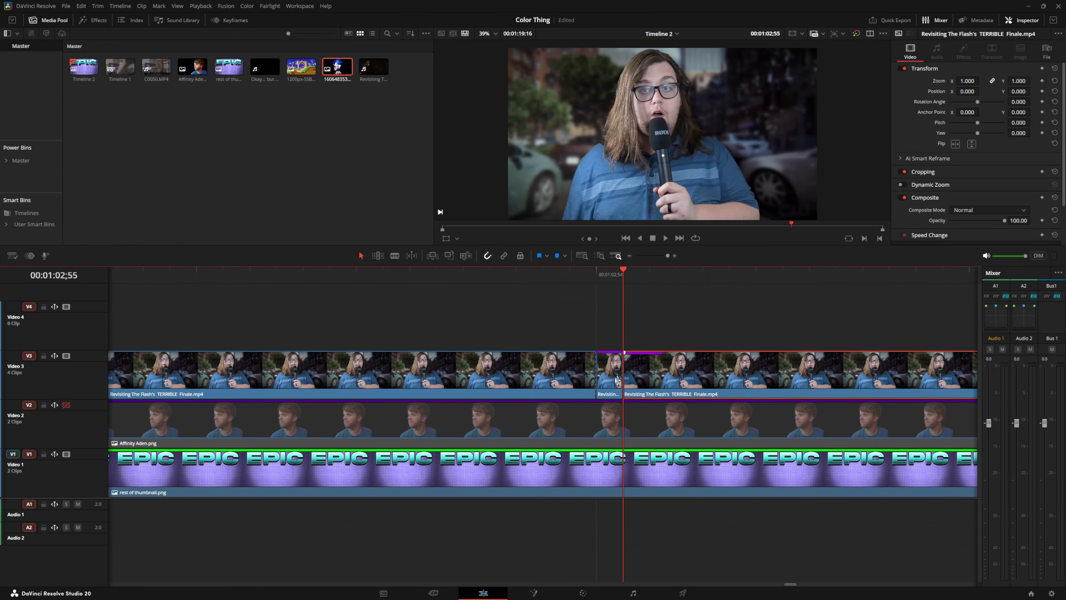
pyautogui.press('Delete')
pyautogui.click(452, 361)
pyautogui.press('Delete')
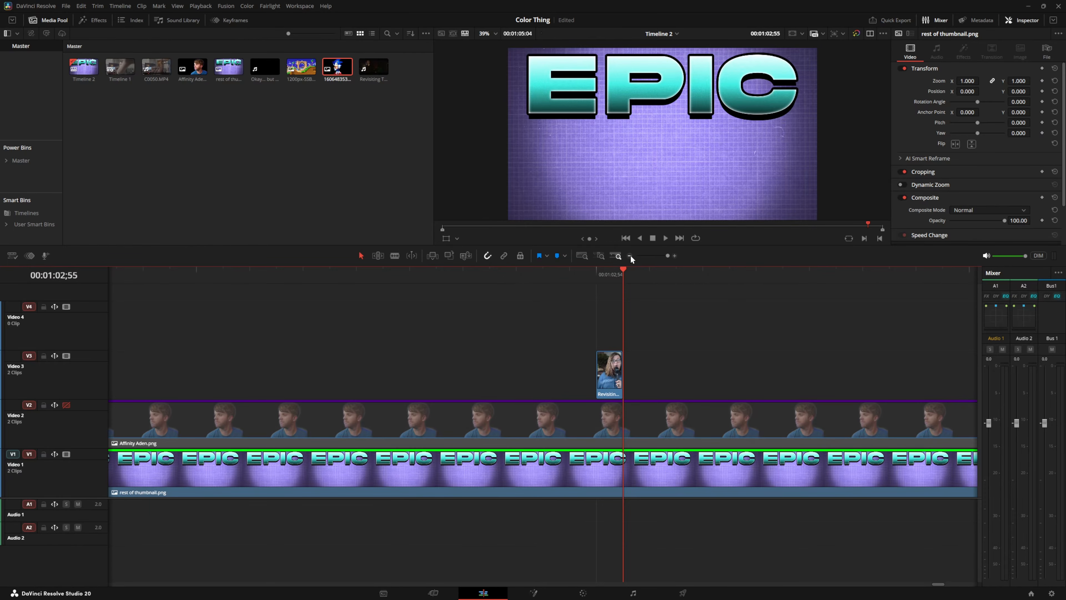
# Move the single-frame Video 3 clip to 00:01:00;04, the start of the second thumbnail, and open it on the Color page.
pyautogui.click(629, 255)
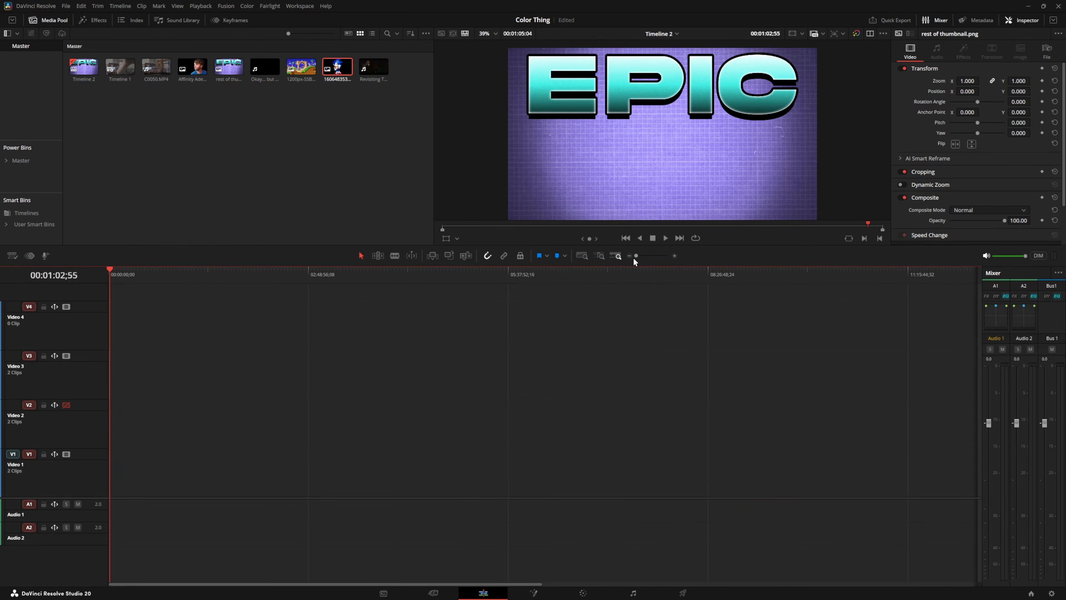
pyautogui.click(675, 256)
pyautogui.click(675, 257)
pyautogui.click(675, 256)
pyautogui.click(675, 256)
pyautogui.click(676, 256)
pyautogui.click(675, 257)
pyautogui.click(675, 256)
pyautogui.click(676, 257)
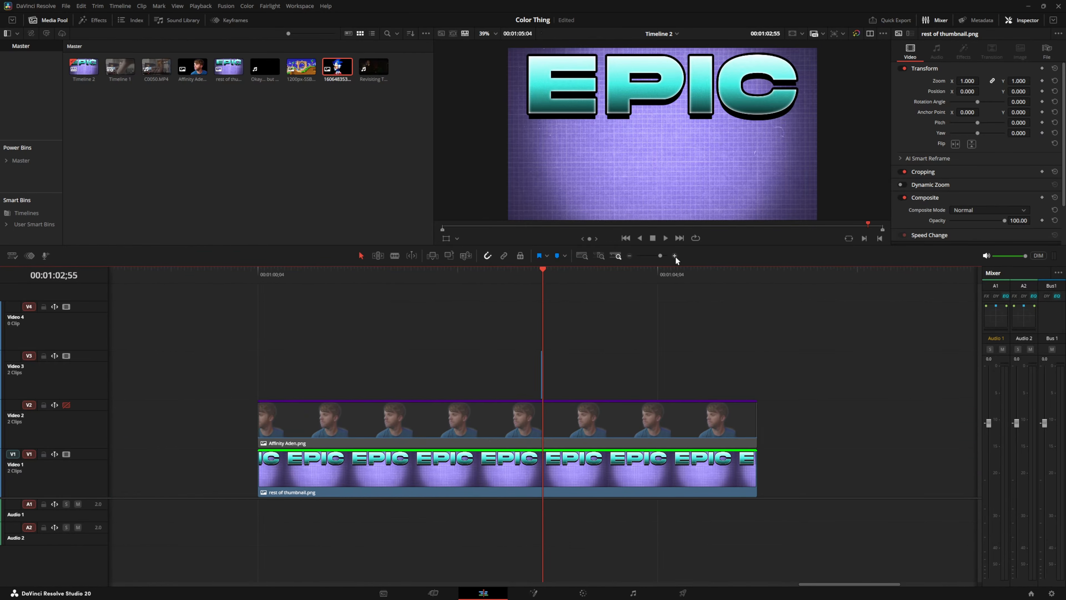
pyautogui.click(674, 255)
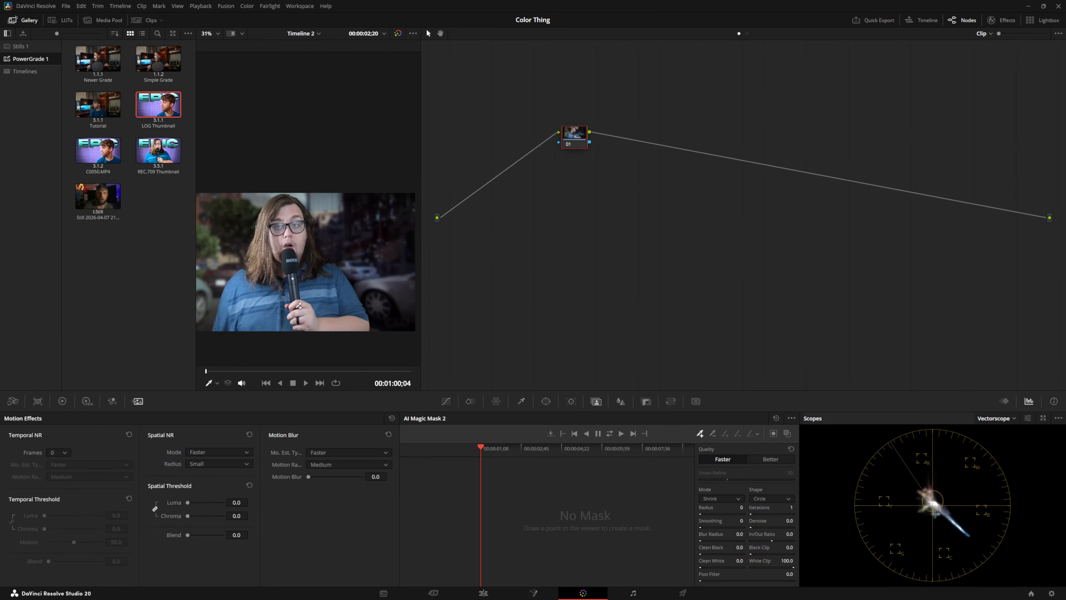
# Apply the 3.1.2 PowerGrade still to the clip and close the gallery to enlarge the viewer.
pyautogui.doubleClick(98, 148)
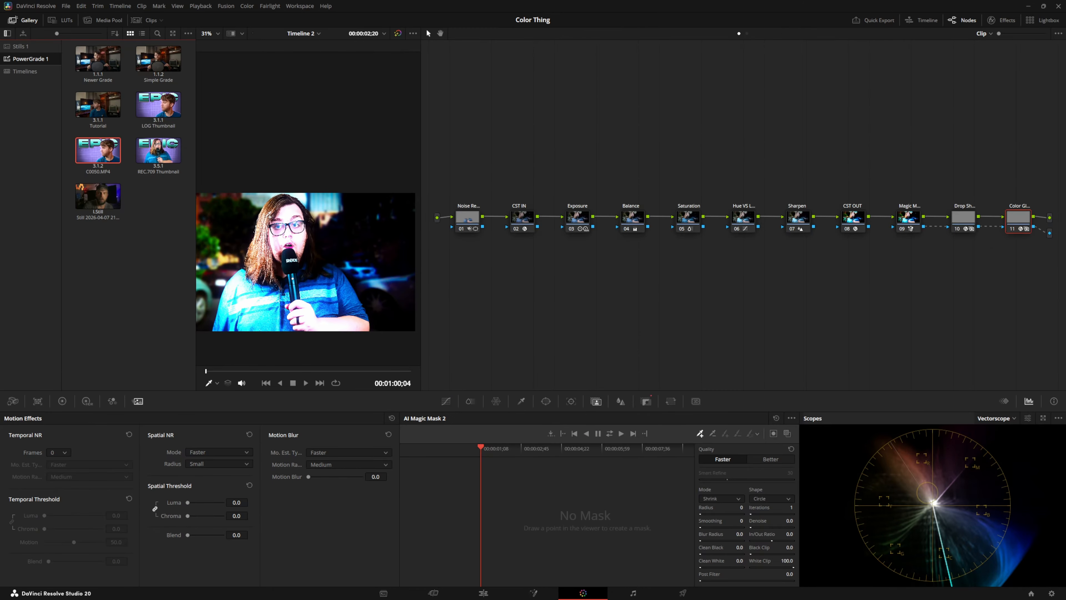
pyautogui.click(15, 20)
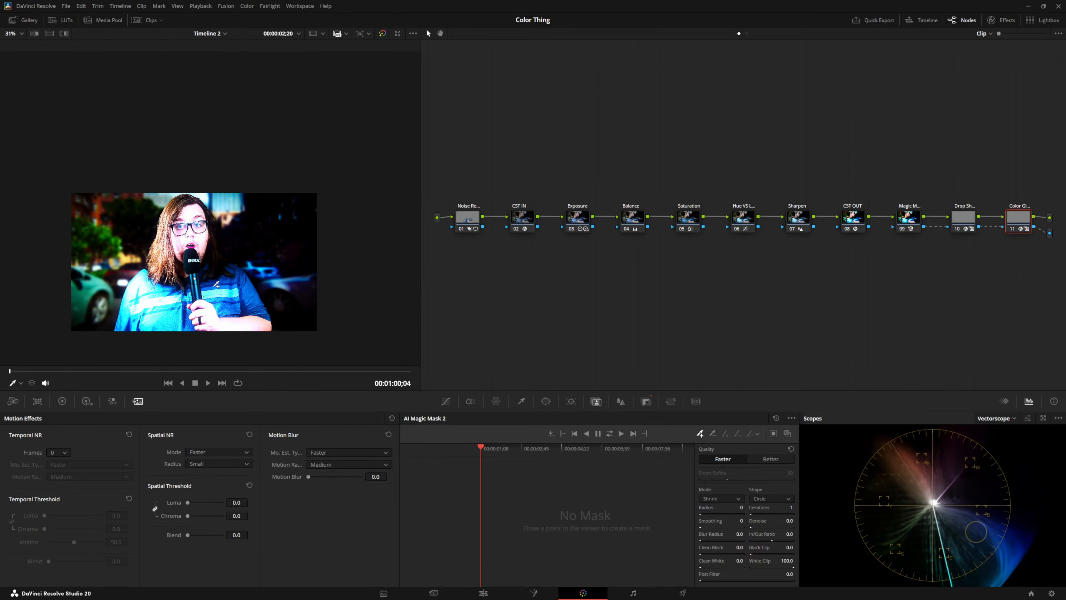
pyautogui.scroll(6, 273, 282)
pyautogui.moveTo(201, 289); pyautogui.dragTo(216, 249)
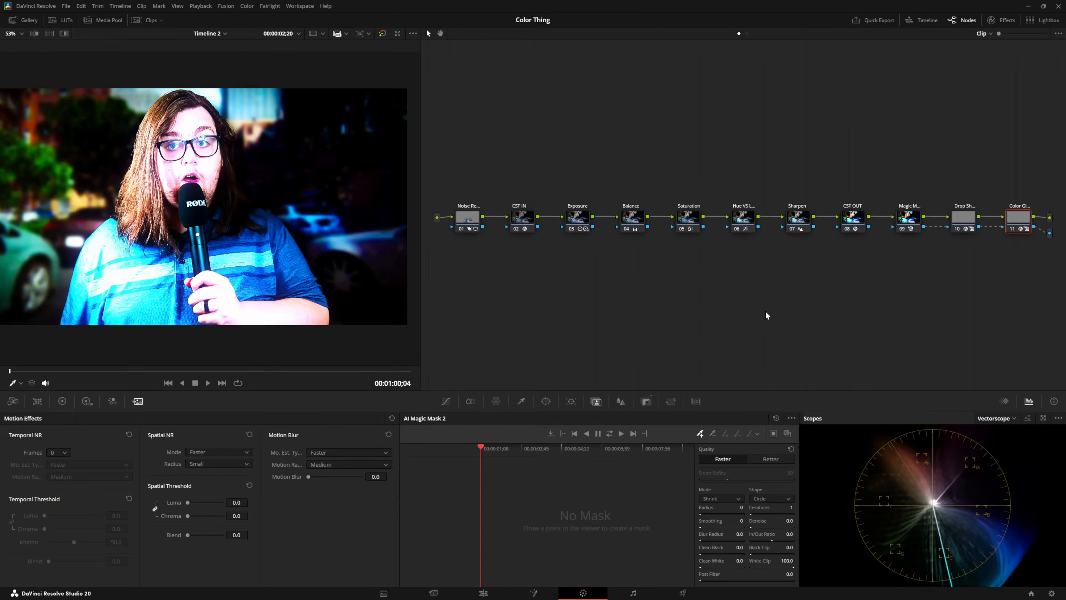
# Set the CST IN node's input color space to Rec.709 and its input gamma to Gamma 2.4.
pyautogui.click(519, 219)
pyautogui.click(991, 20)
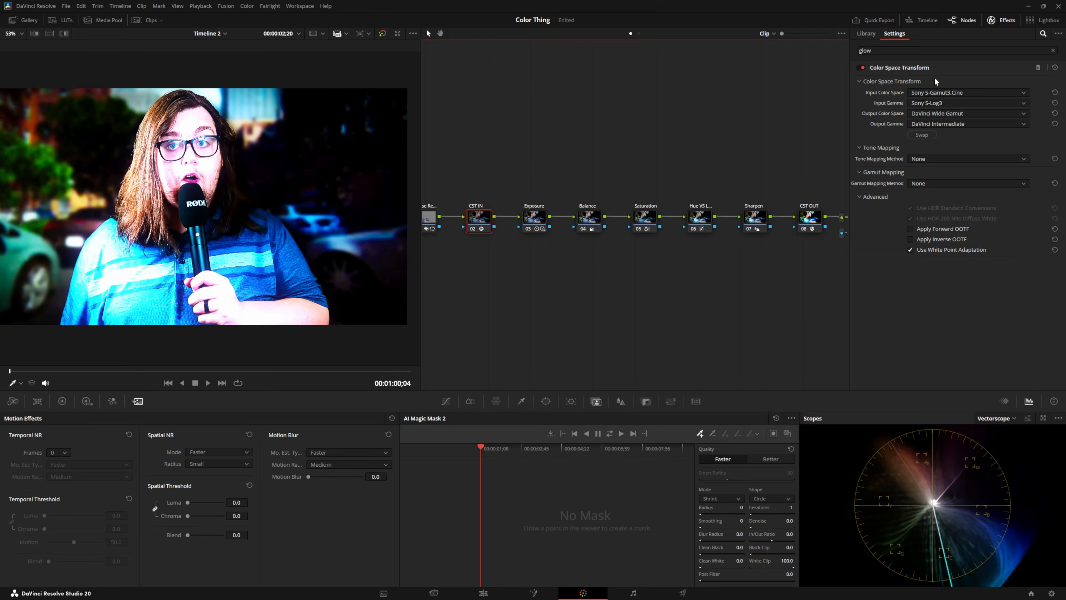
pyautogui.click(924, 91)
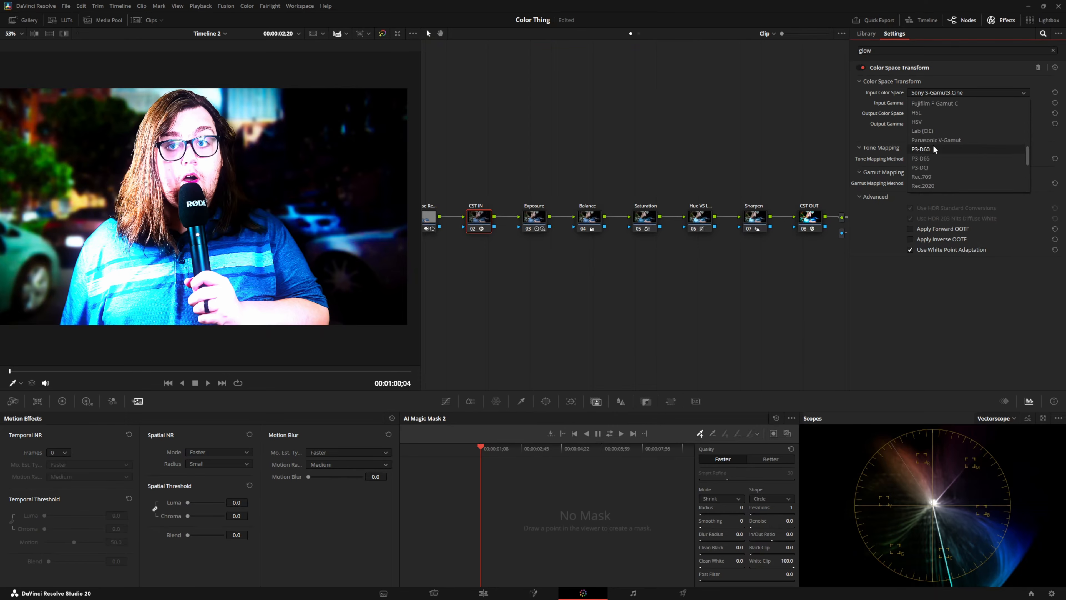
pyautogui.scroll(-2, 932, 145)
pyautogui.click(932, 145)
pyautogui.click(928, 104)
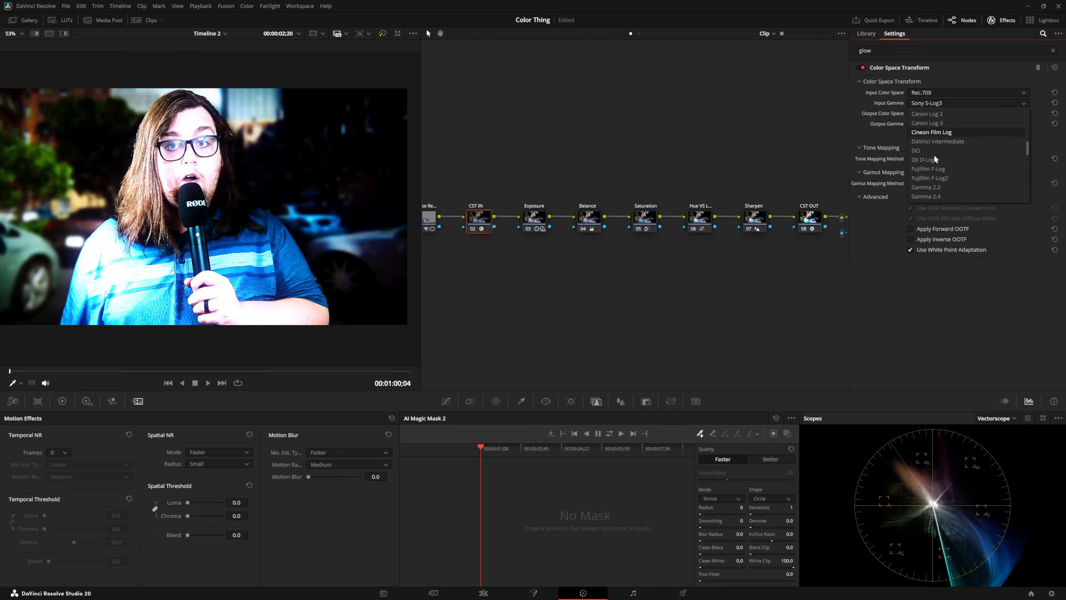
pyautogui.scroll(-2, 932, 199)
pyautogui.click(935, 172)
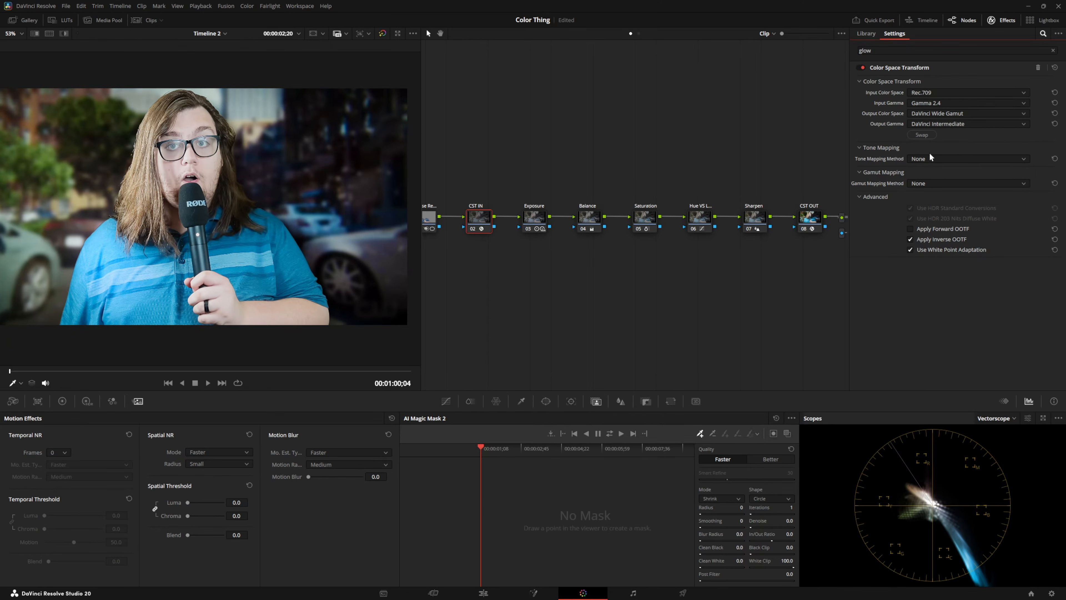
# Set the CST OUT node's tone mapping method to None.
pyautogui.click(809, 223)
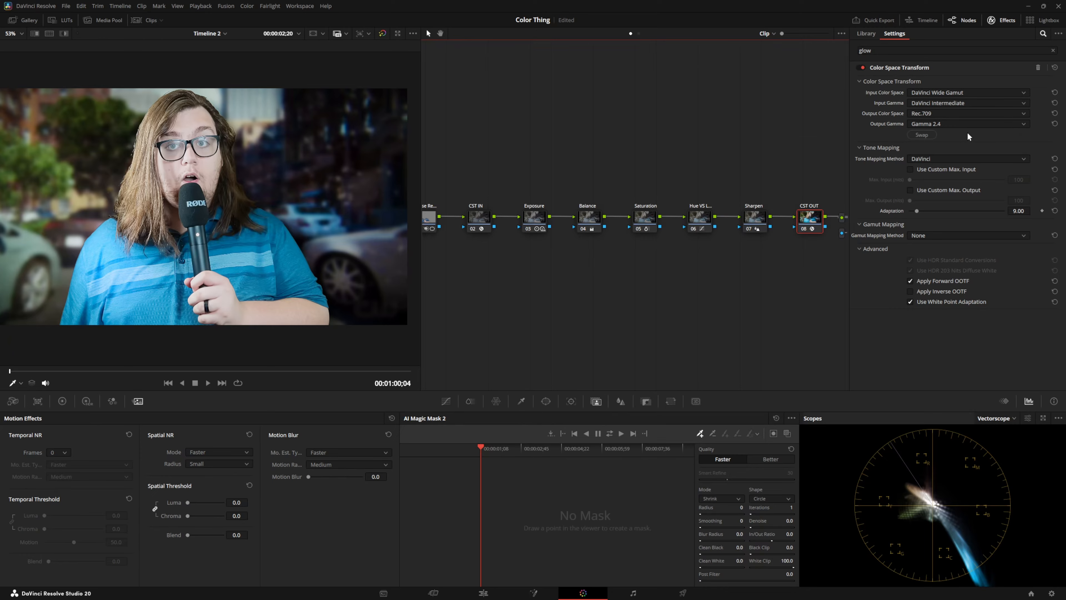
pyautogui.click(941, 158)
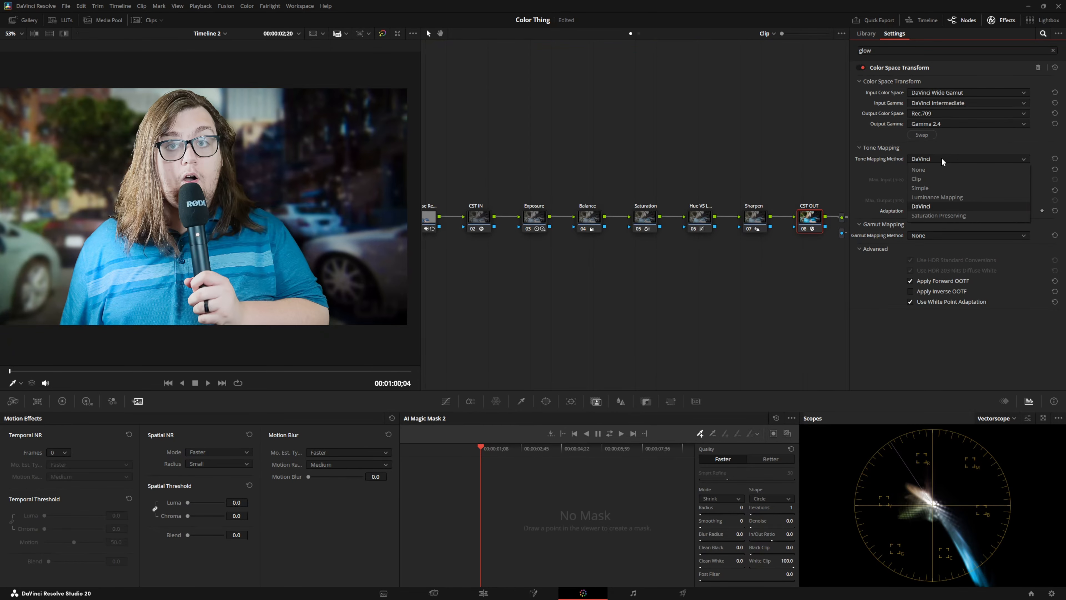
pyautogui.click(935, 171)
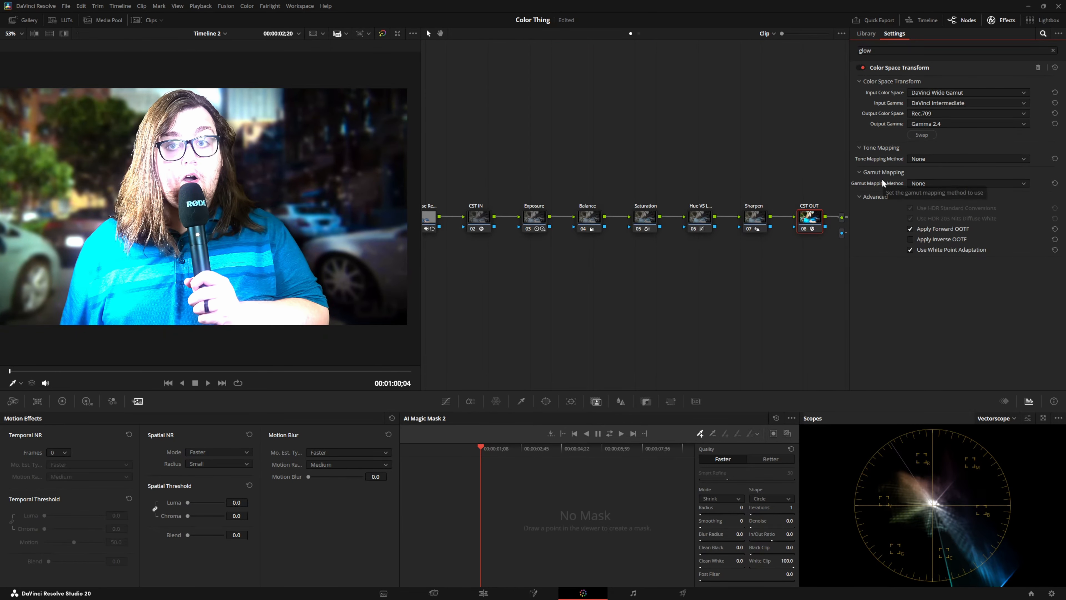
# Disable the Noise Reduction, Exposure, Balance, Saturation, Hue VS and Sharpen nodes together, leaving both CST nodes active, and close the effects settings.
pyautogui.moveTo(558, 160); pyautogui.dragTo(596, 163)
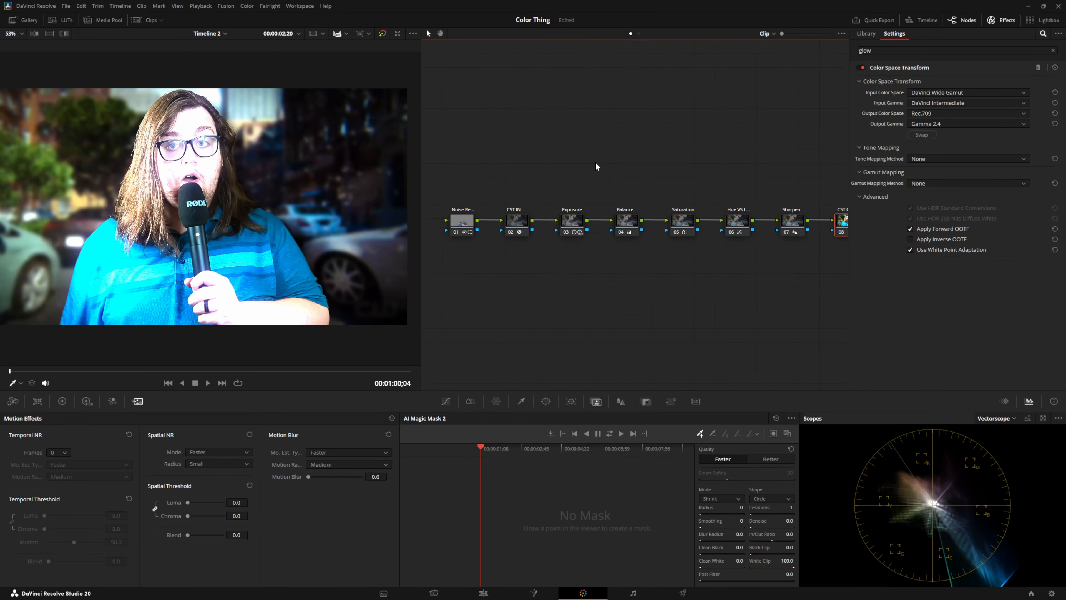
pyautogui.click(457, 228)
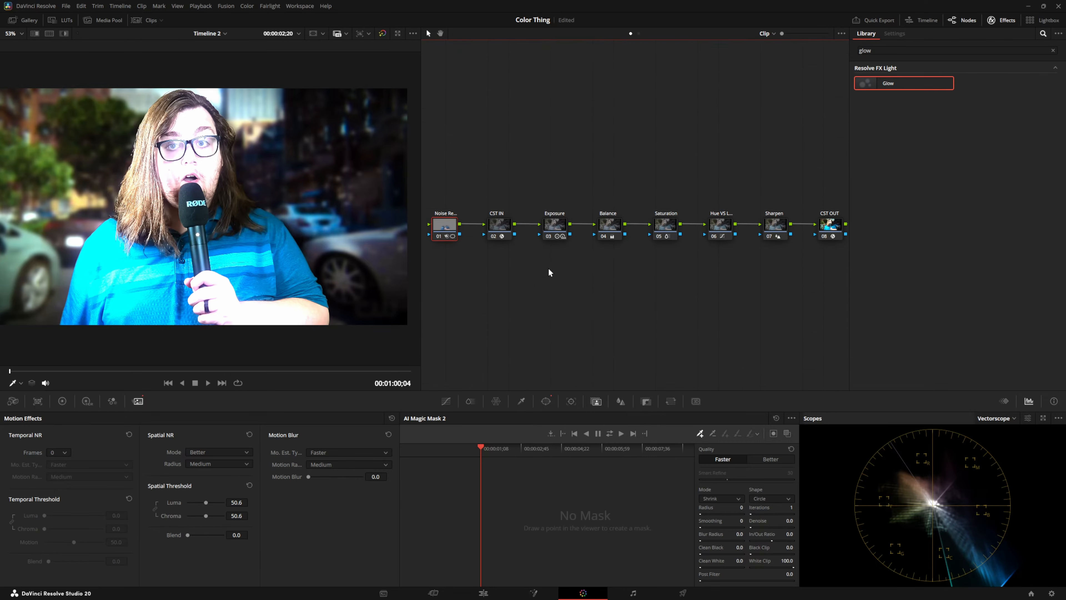
pyautogui.moveTo(783, 178); pyautogui.dragTo(548, 269)
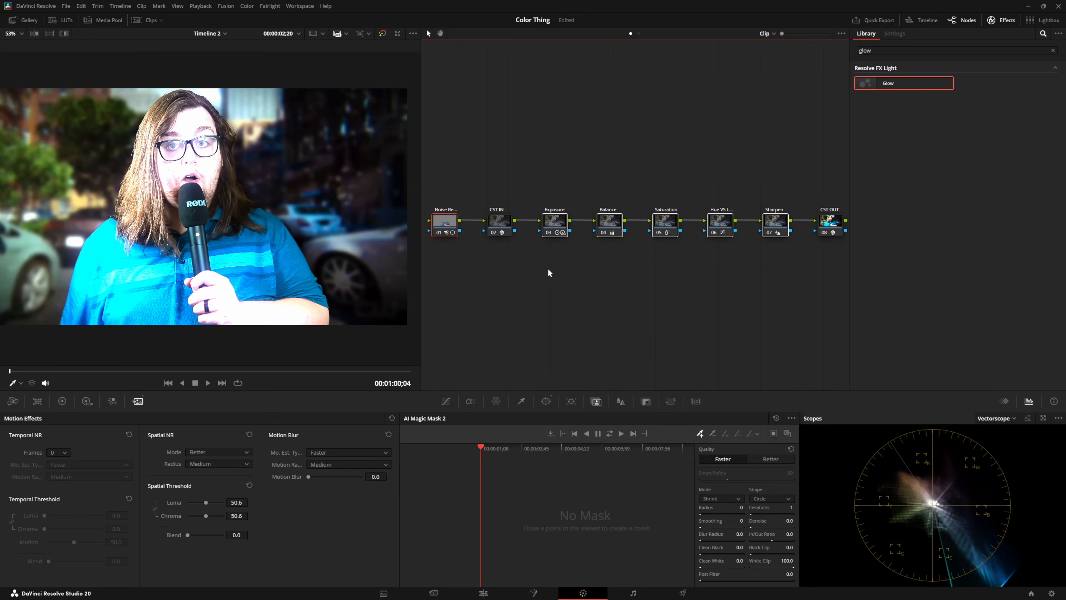
pyautogui.hotkey('ctrl', 'd')
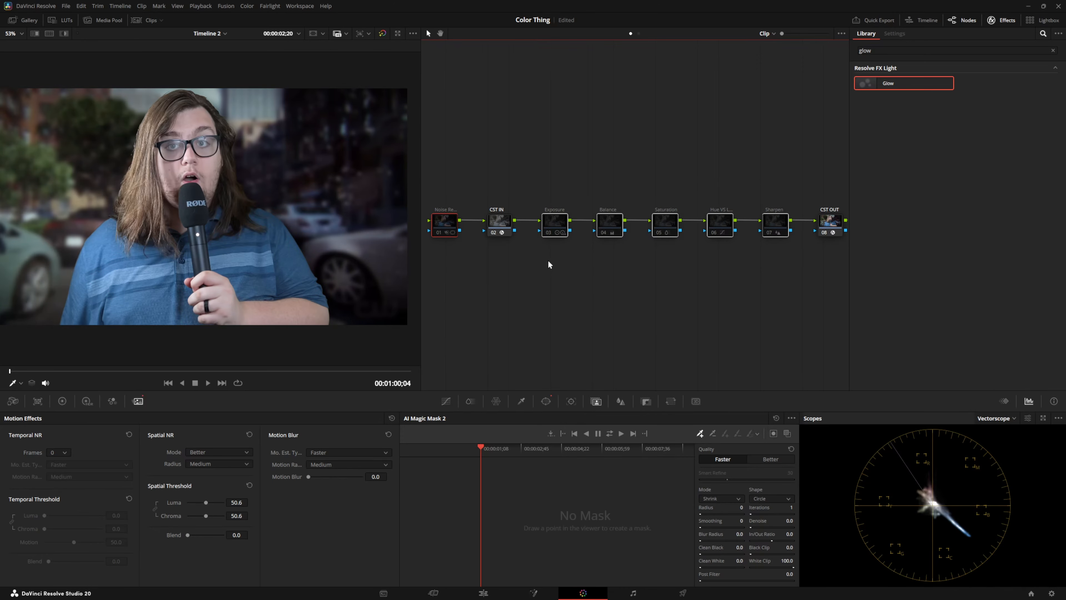
pyautogui.click(1001, 20)
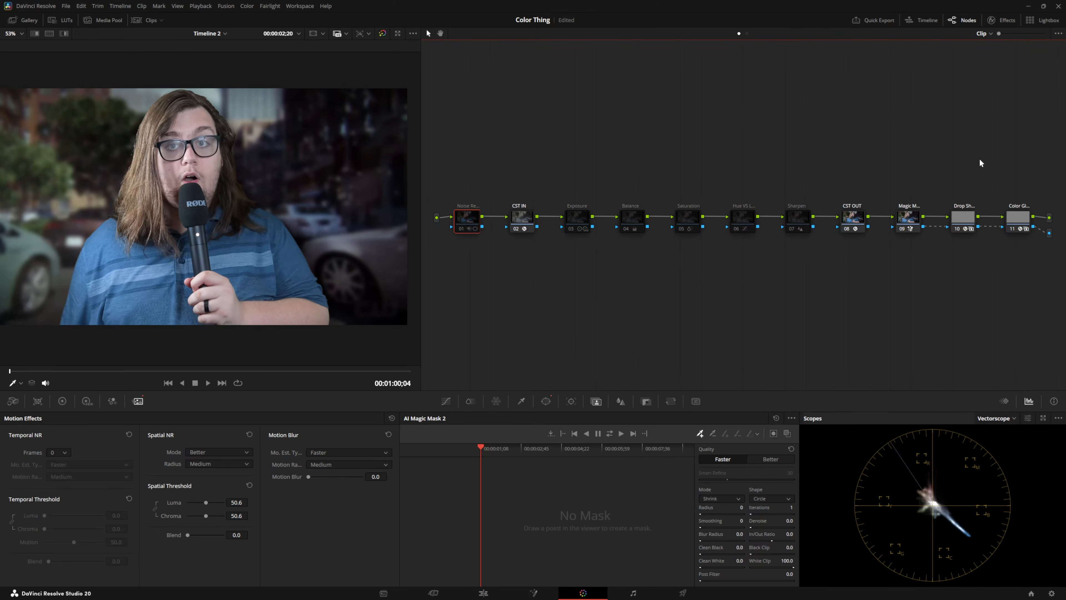
# Review the Noise Reduction node's spatial mode and radius options, and lower its spatial luma and chroma thresholds to 0.0.
pyautogui.scroll(5, 291, 262)
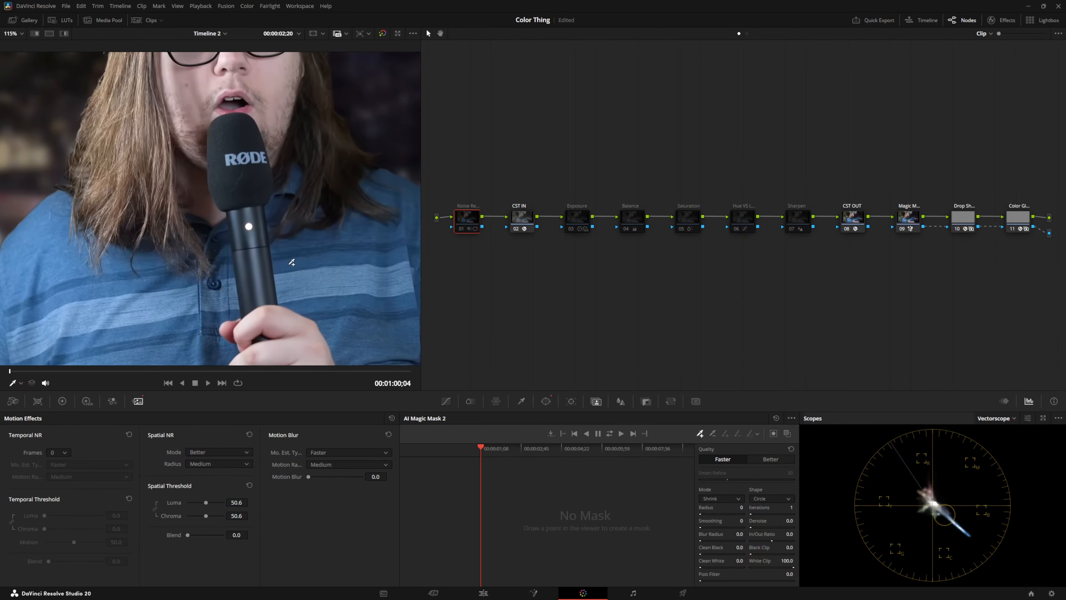
pyautogui.moveTo(291, 262); pyautogui.dragTo(243, 308)
pyautogui.moveTo(259, 223)
pyautogui.mouseDown()
pyautogui.moveTo(306, 330)
pyautogui.moveTo(191, 101)
pyautogui.mouseUp()
pyautogui.moveTo(496, 177); pyautogui.dragTo(460, 244)
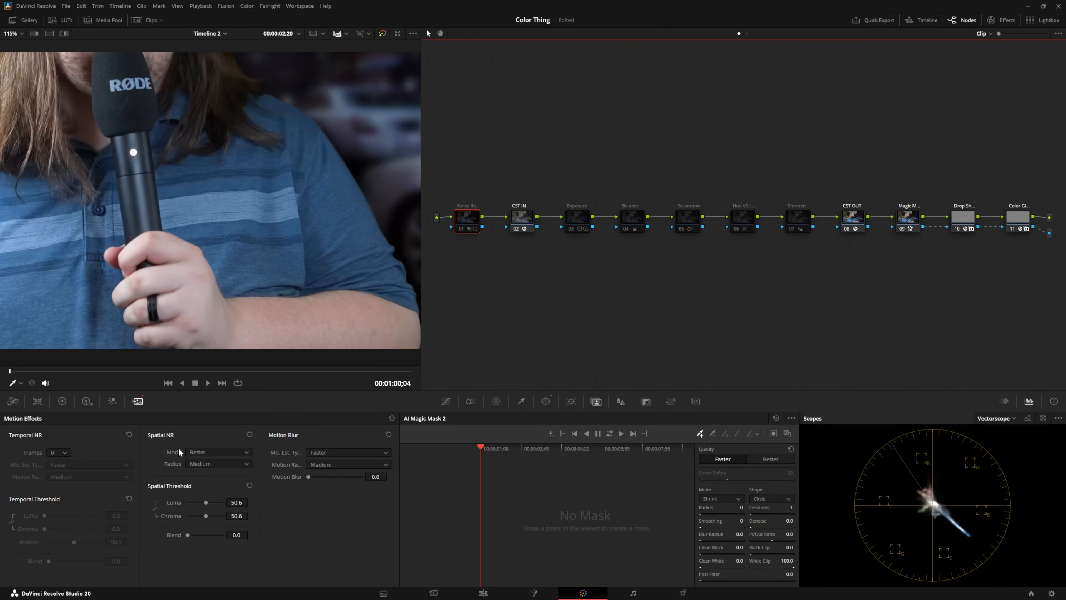
pyautogui.click(199, 453)
pyautogui.click(199, 452)
pyautogui.click(197, 464)
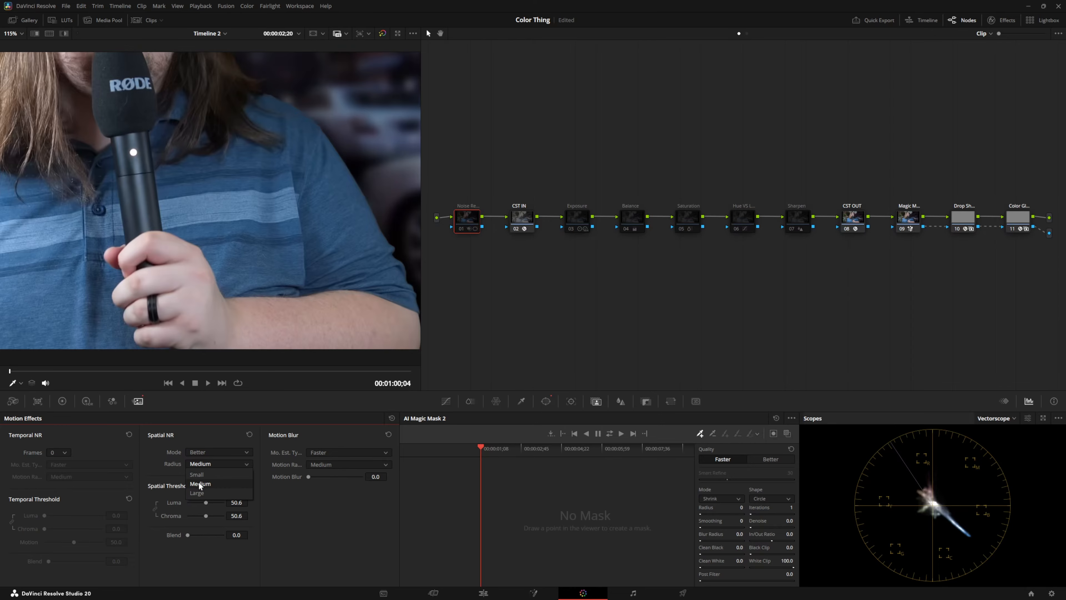
pyautogui.click(166, 470)
pyautogui.moveTo(202, 502)
pyautogui.mouseDown()
pyautogui.moveTo(184, 503)
pyautogui.moveTo(196, 502)
pyautogui.mouseUp()
# Delete the Noise Reduction node from the clip's node tree.
pyautogui.moveTo(488, 170); pyautogui.dragTo(454, 253)
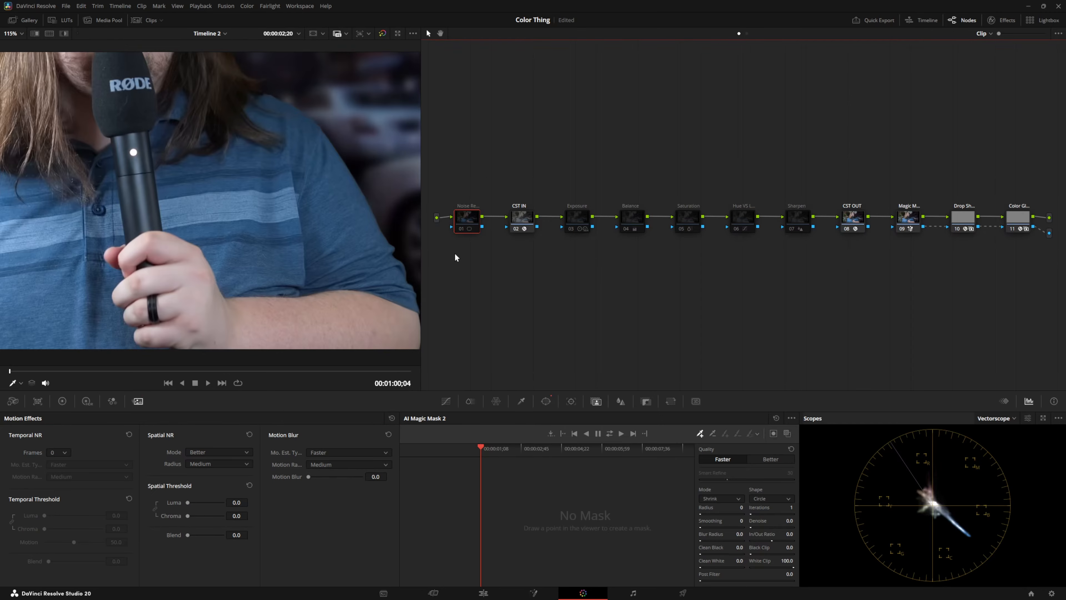
pyautogui.press('Delete')
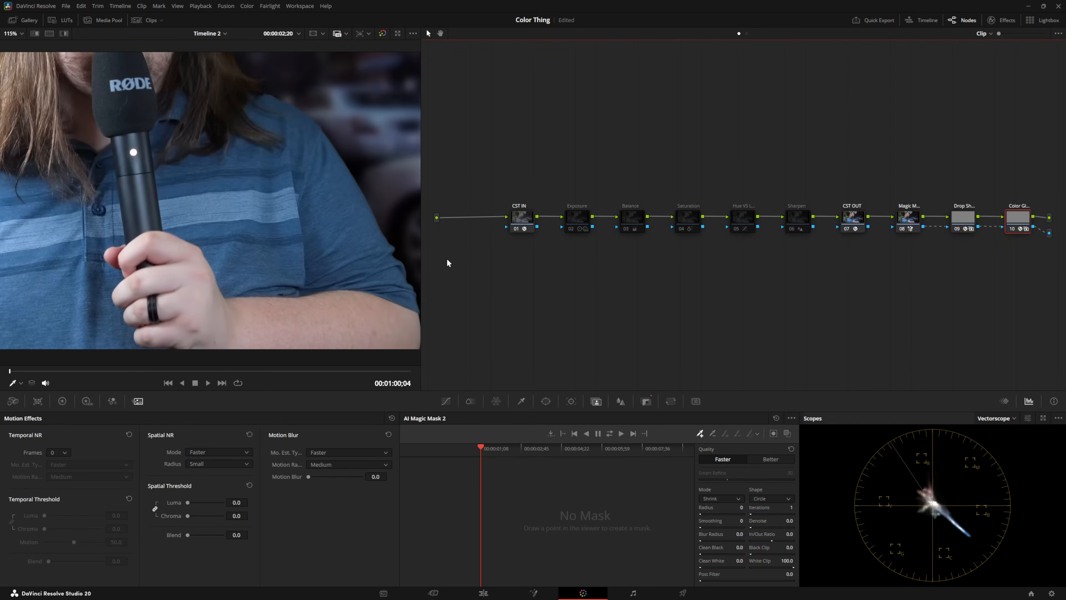
pyautogui.scroll(-5, 246, 238)
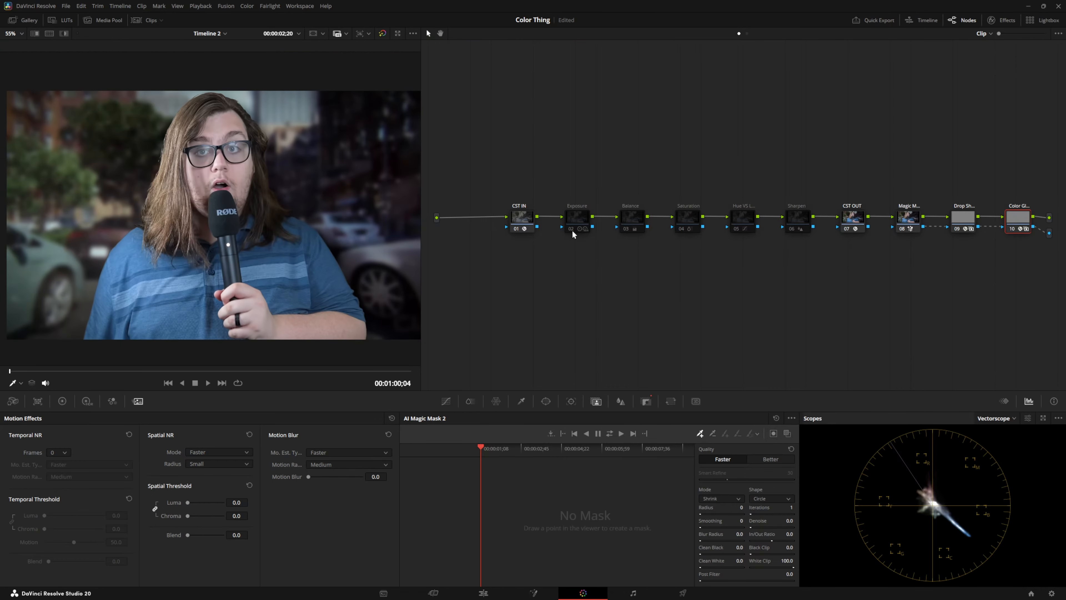
# Enable the Exposure node and reset its HDR Global wheel and its primaries contrast to their defaults.
pyautogui.click(575, 218)
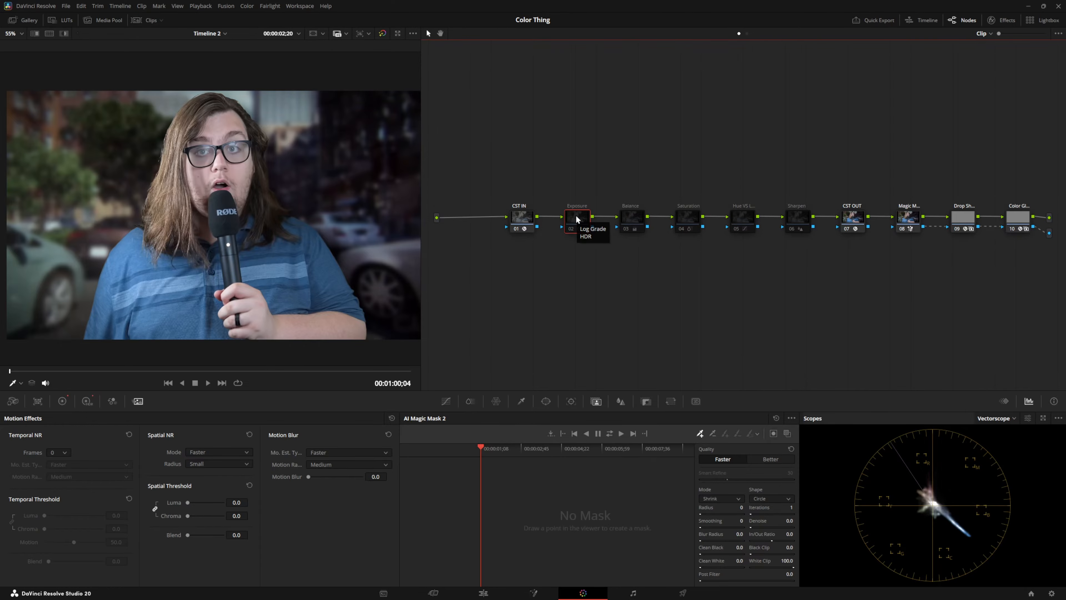
pyautogui.hotkey('ctrl', 'd')
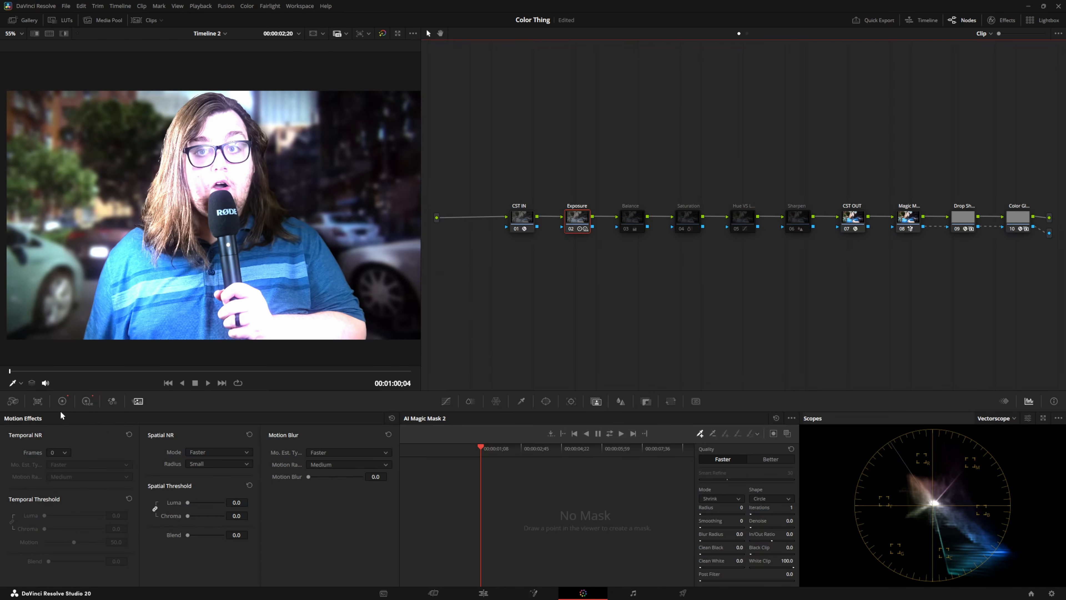
pyautogui.click(83, 403)
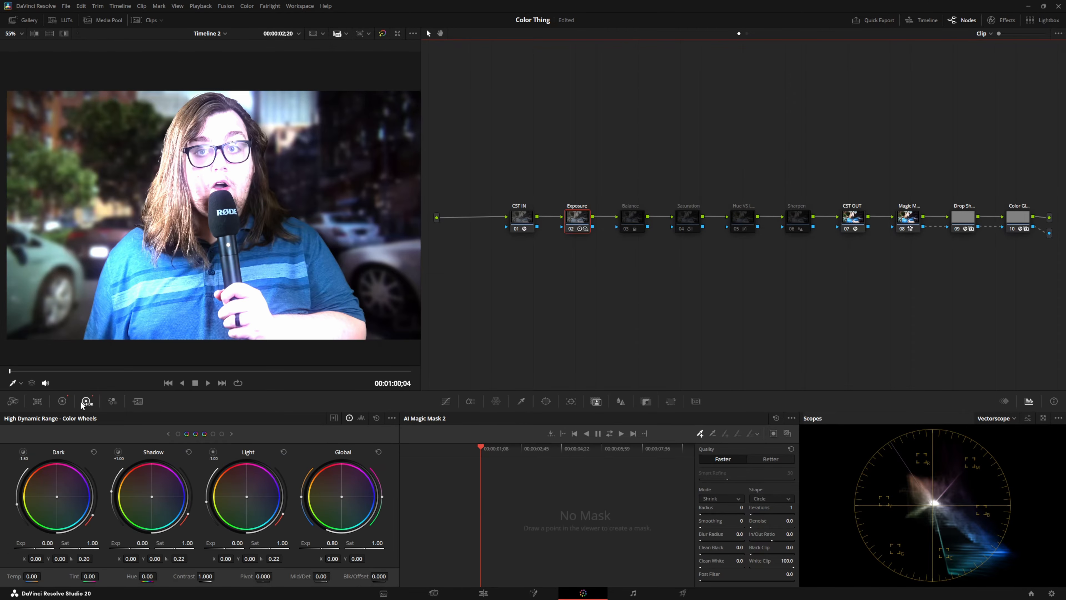
pyautogui.click(378, 452)
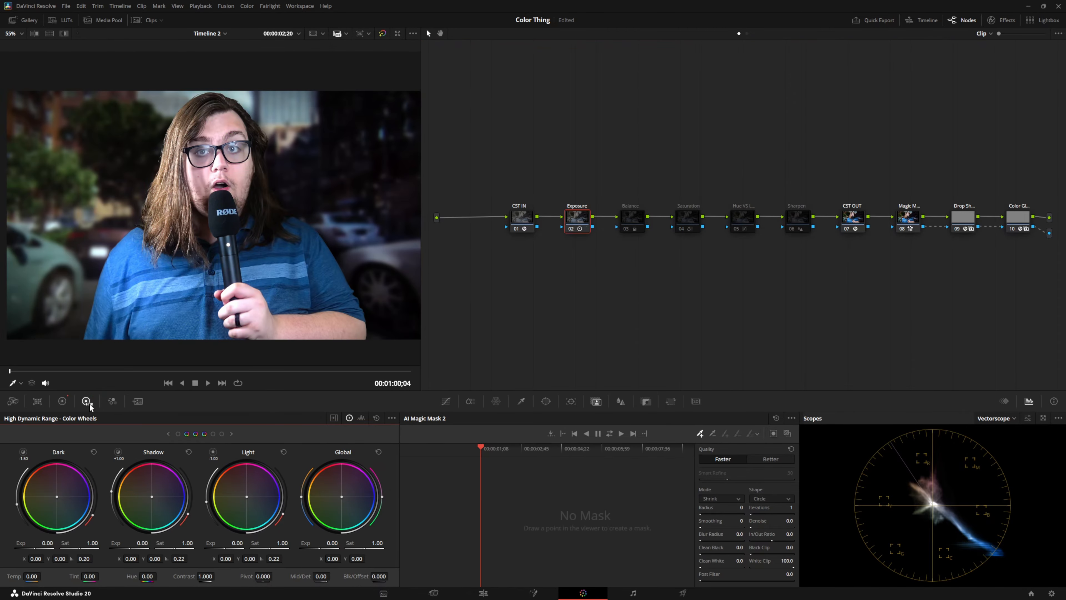
pyautogui.click(62, 401)
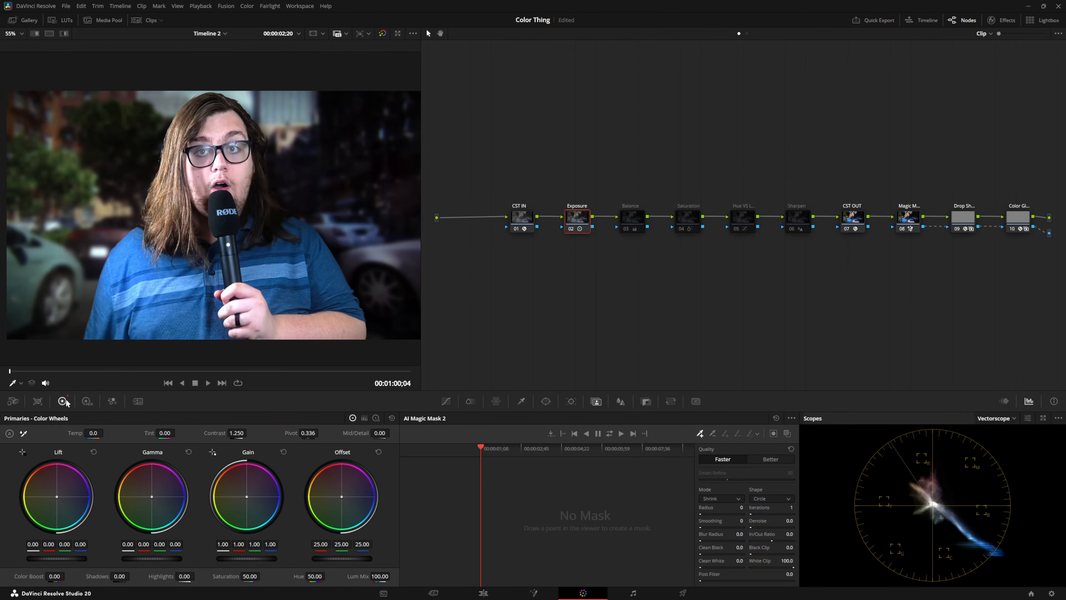
pyautogui.doubleClick(239, 433)
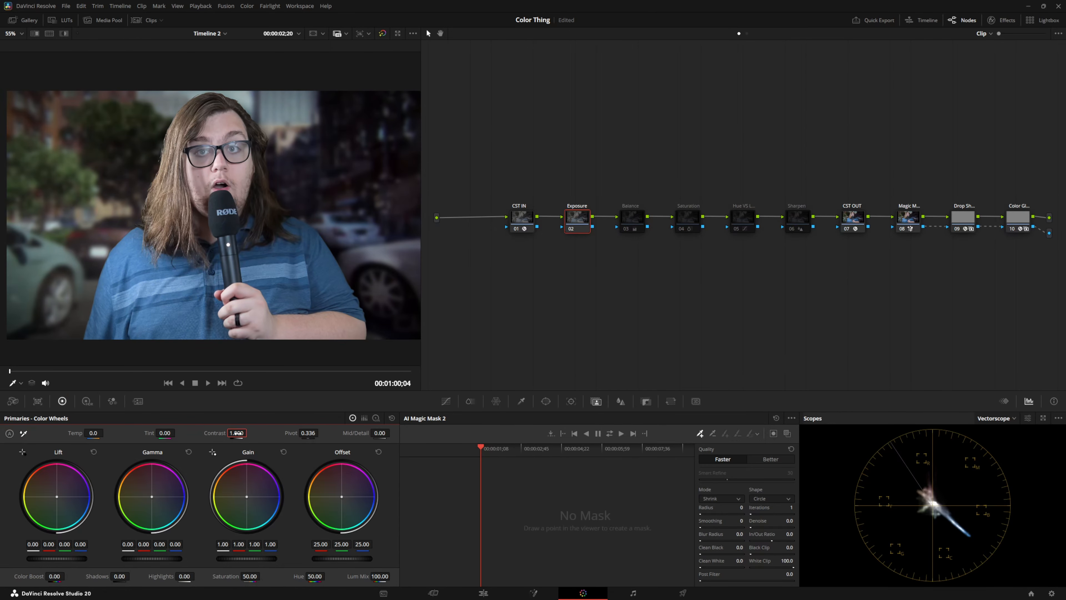
# Set the Exposure node's HDR Global exposure to 0.10 and its primaries contrast to 1.200.
pyautogui.click(88, 402)
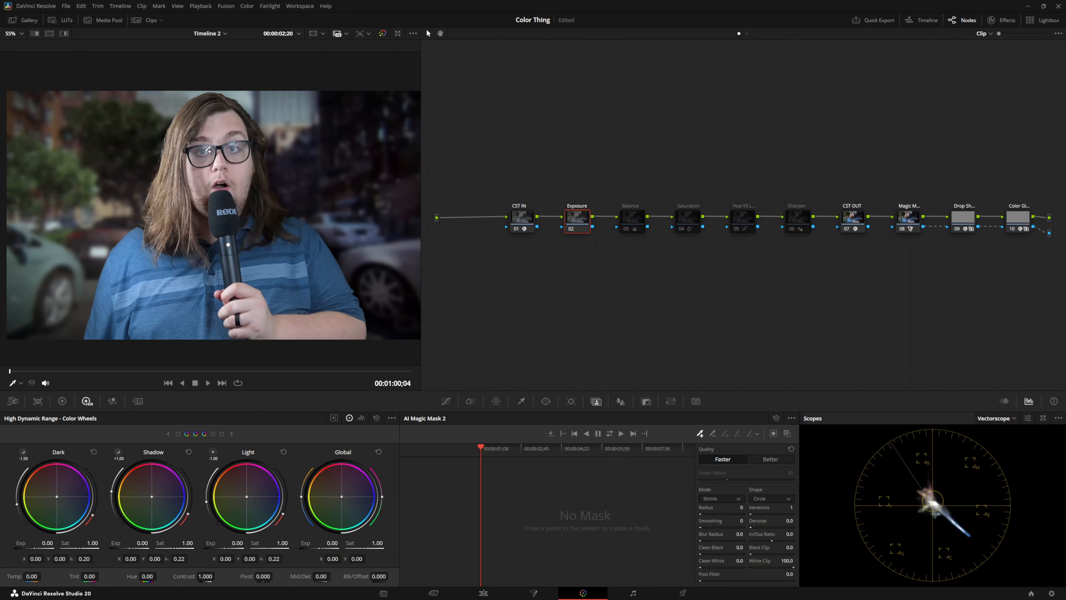
pyautogui.moveTo(332, 542); pyautogui.dragTo(337, 543)
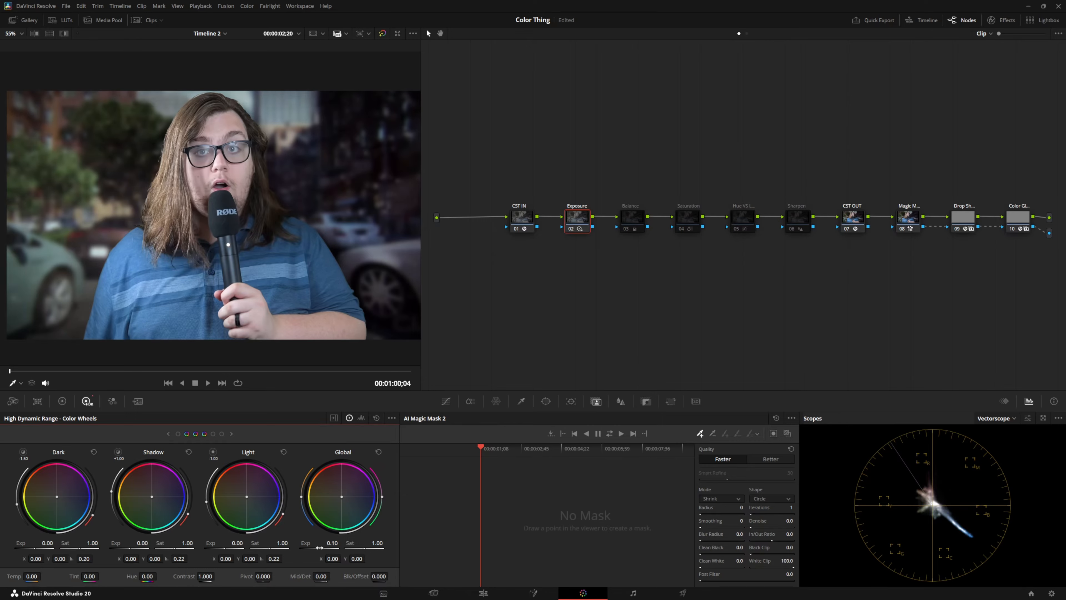
pyautogui.click(61, 401)
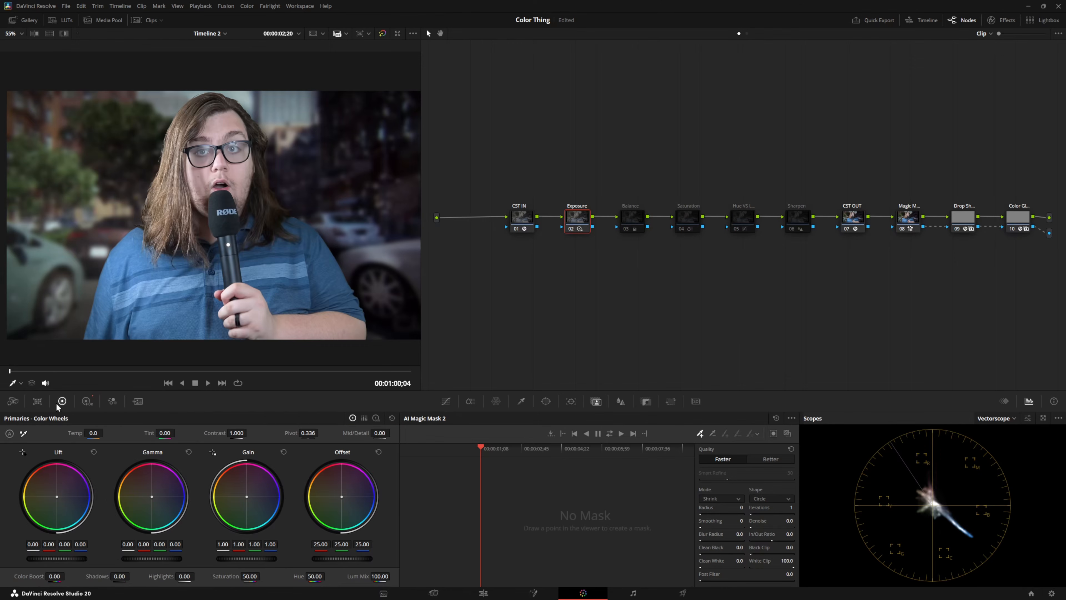
pyautogui.click(237, 433)
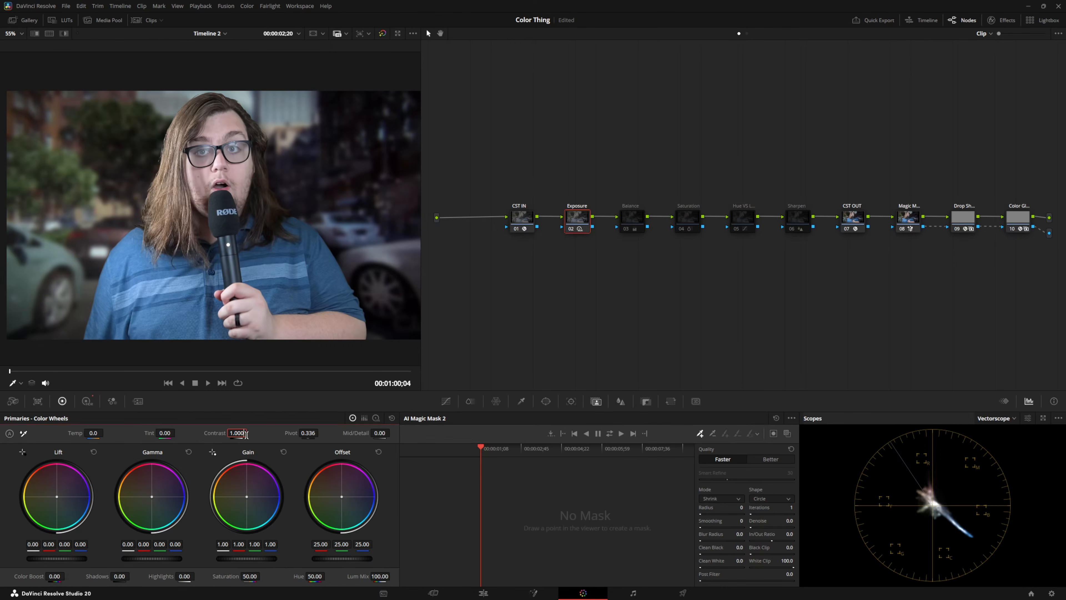
pyautogui.write('1.2')
pyautogui.press('Return')
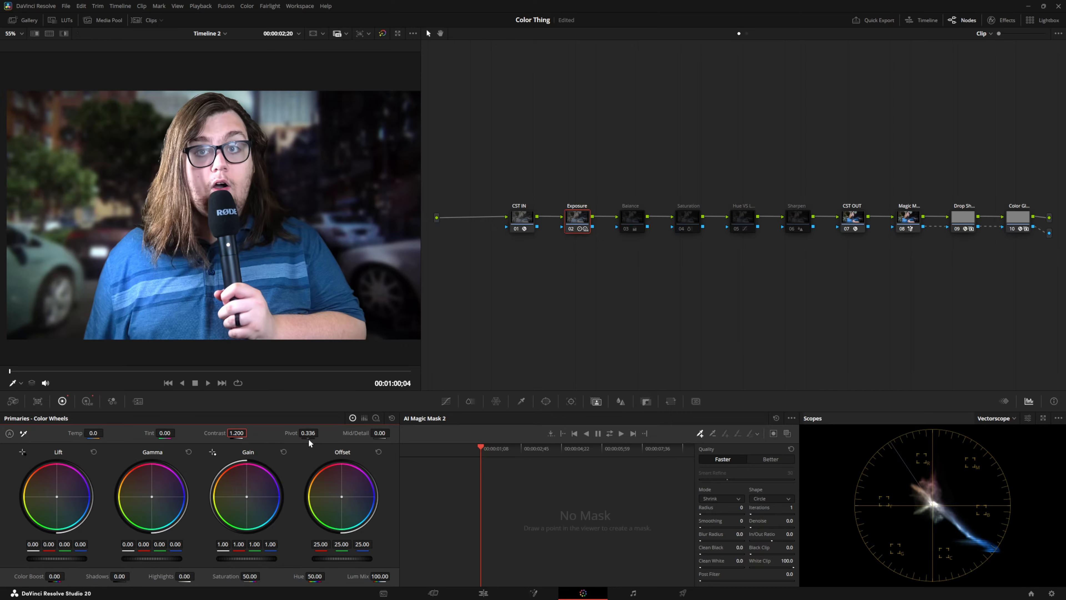
# Enable the Balance node and check which gamma it is set to use.
pyautogui.click(629, 219)
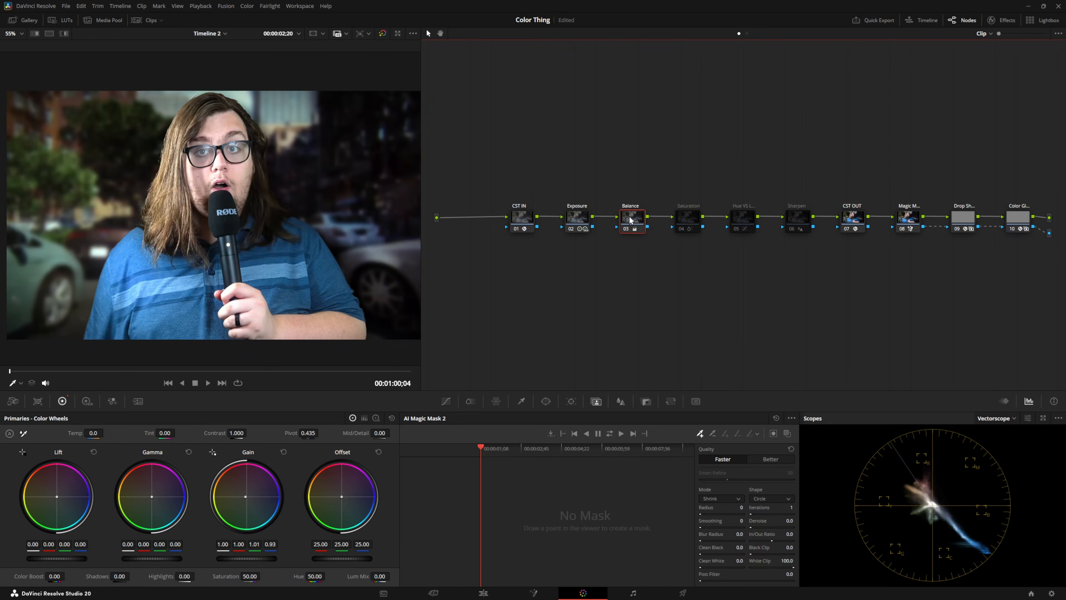
pyautogui.rightClick(630, 219)
pyautogui.moveTo(648, 326)
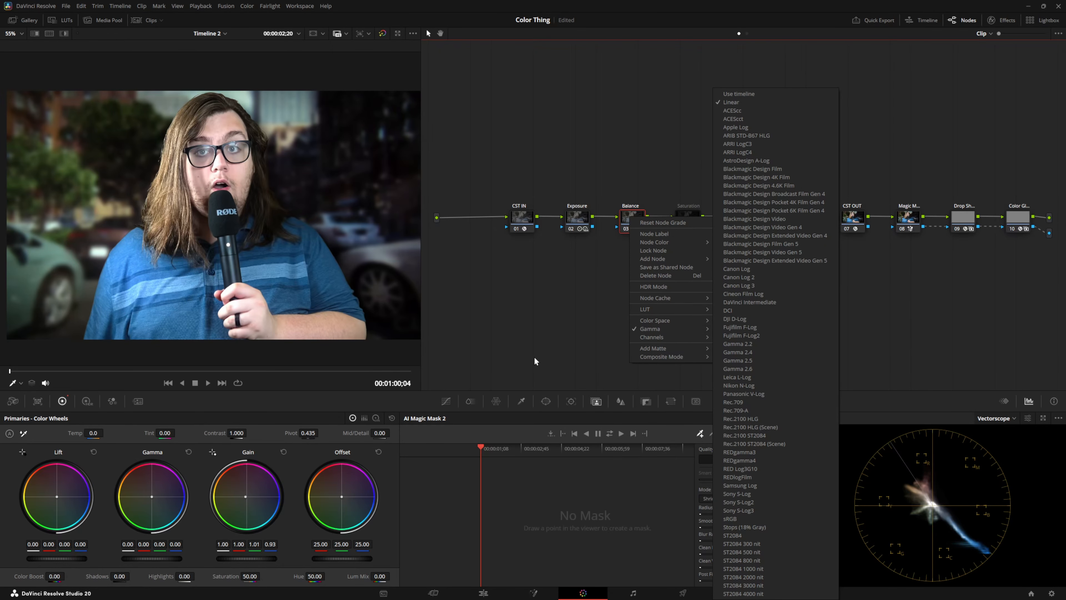
pyautogui.click(534, 335)
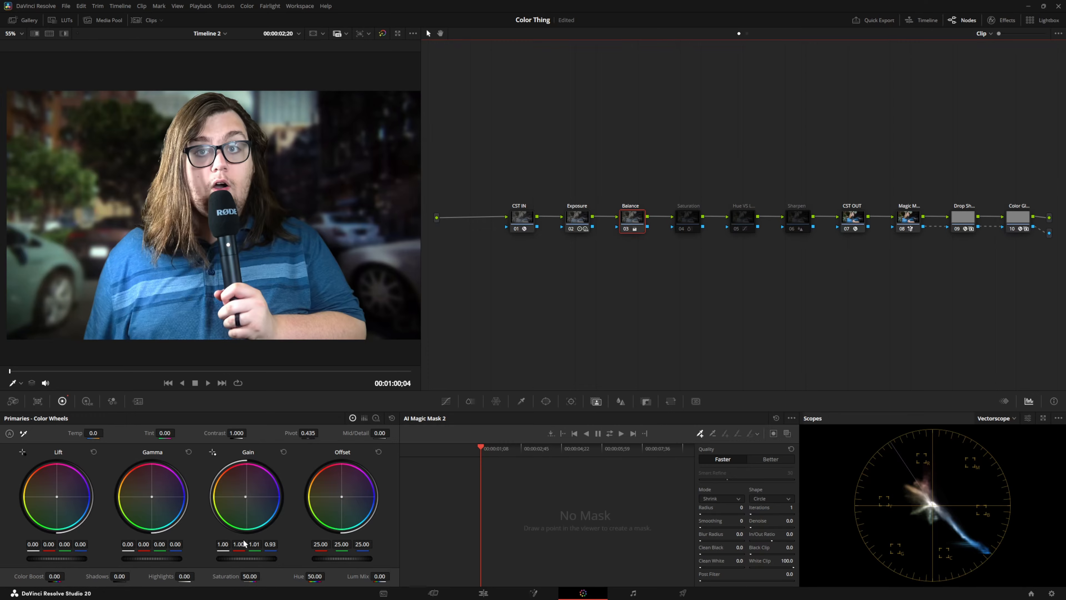
# Compare the image with the Balance node off and on to judge the white balance.
pyautogui.scroll(5, 242, 172)
pyautogui.hotkey('ctrl', 'd')
pyautogui.scroll(-6, 234, 199)
pyautogui.scroll(1, 235, 199)
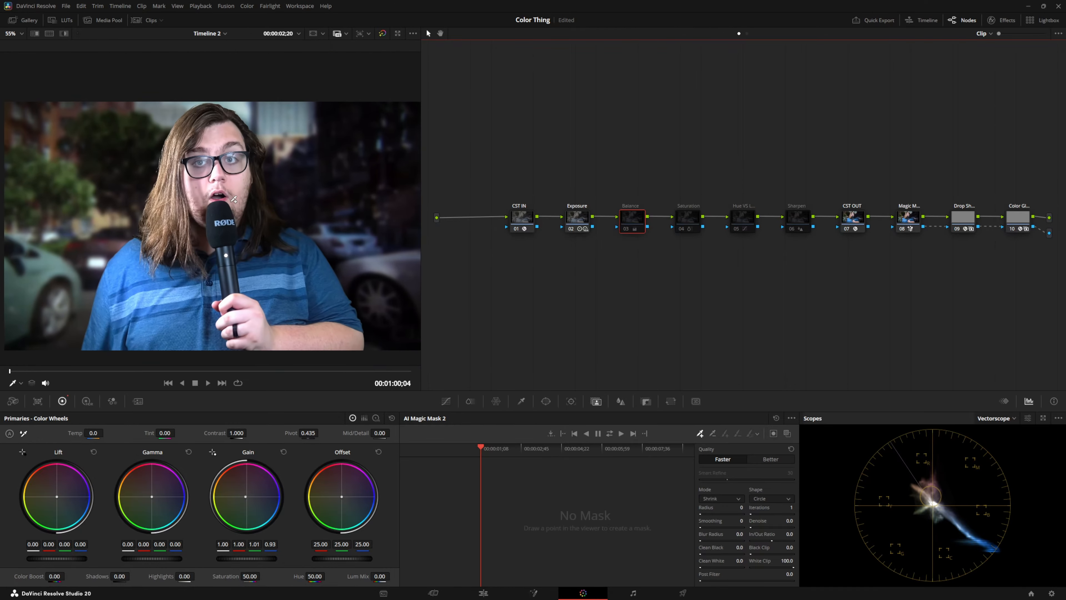
pyautogui.scroll(-1, 251, 198)
pyautogui.hotkey('ctrl', 'd')
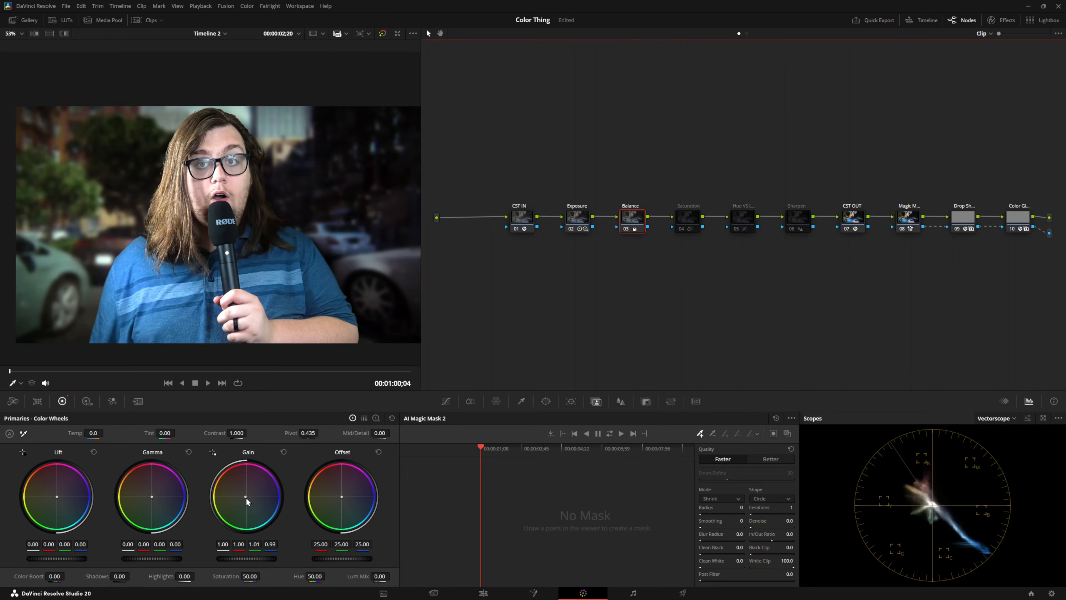
# Warm the Balance node's gain to red 1.01, green 1.01 and blue 0.88.
pyautogui.scroll(4, 236, 188)
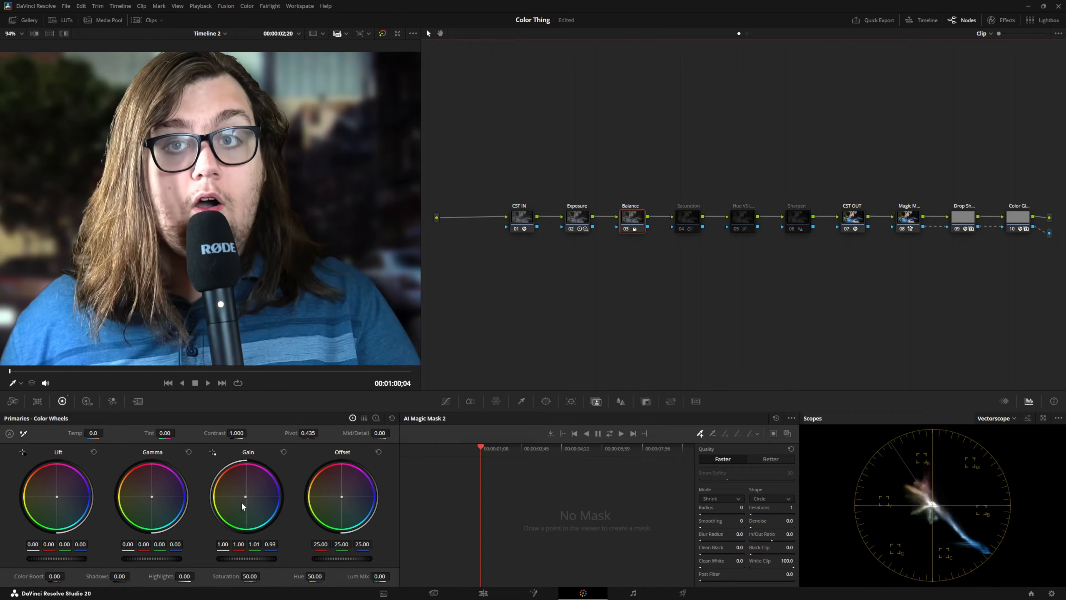
pyautogui.moveTo(244, 501); pyautogui.dragTo(243, 501)
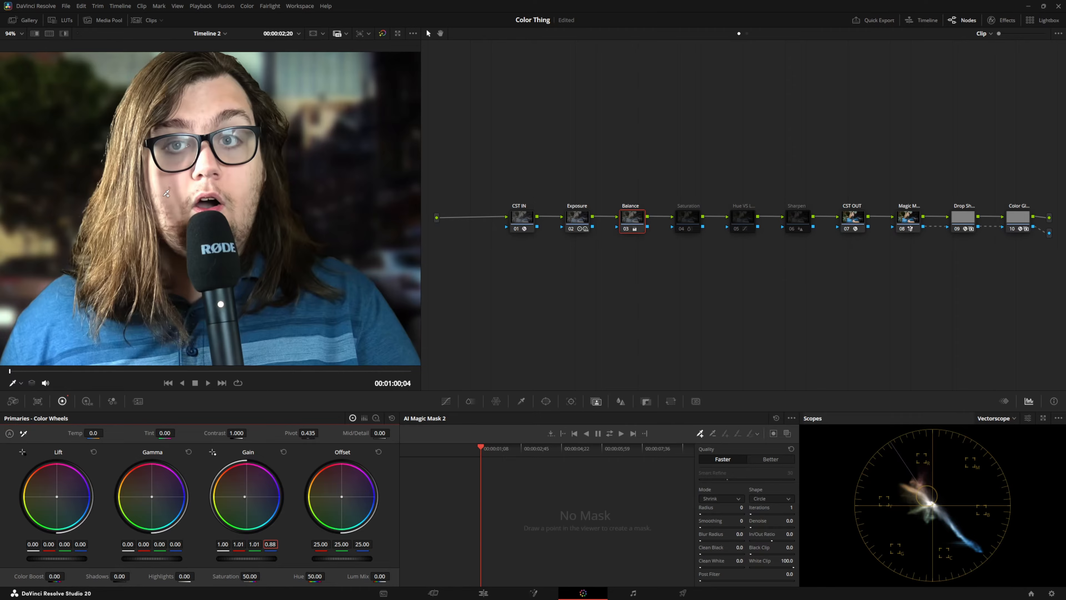
pyautogui.scroll(-4, 168, 194)
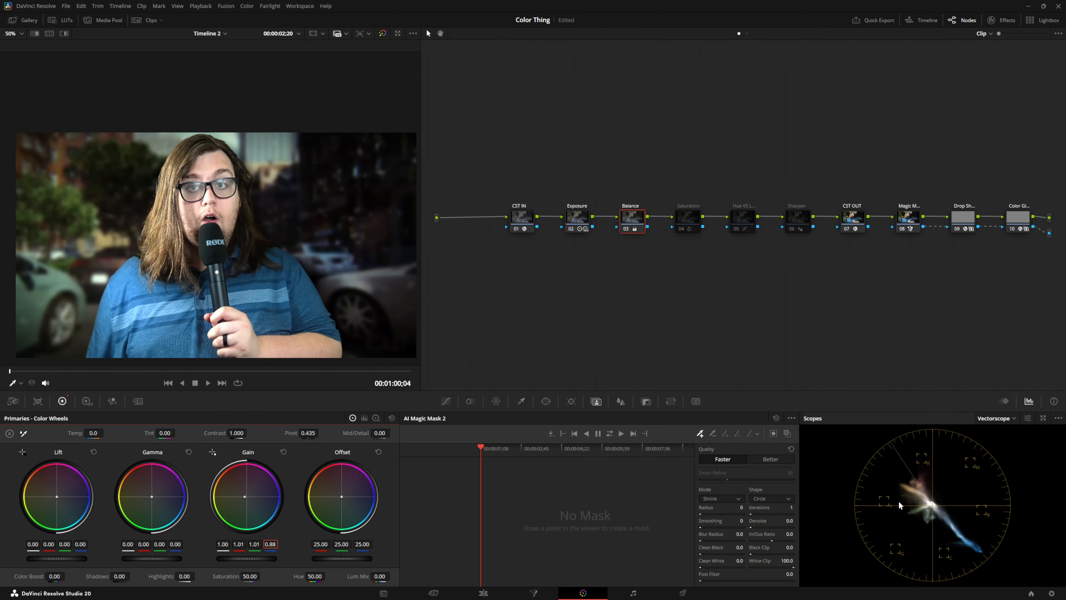
pyautogui.scroll(1, 306, 254)
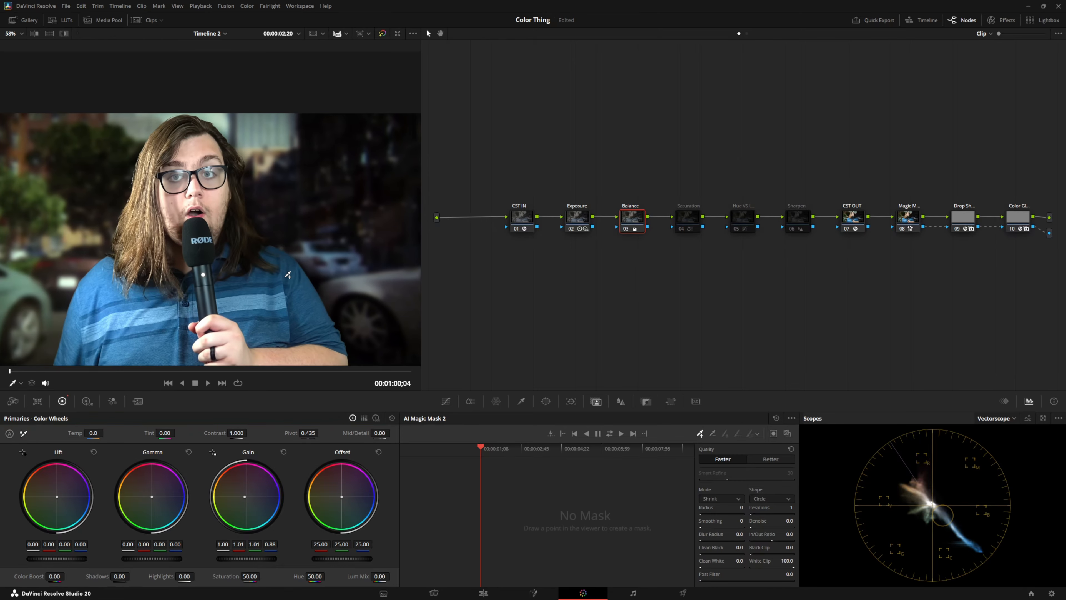
pyautogui.moveTo(288, 275)
pyautogui.mouseDown()
pyautogui.moveTo(276, 248)
pyautogui.moveTo(281, 258)
pyautogui.mouseUp()
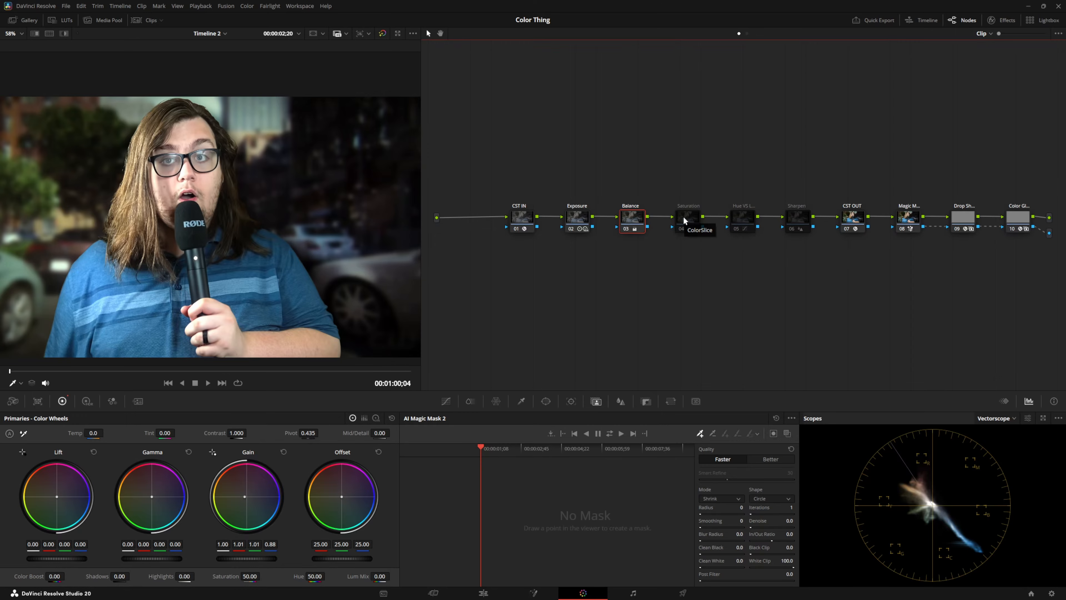
# Enable the Saturation node and reset all its ColorSlice adjustments to their defaults.
pyautogui.click(692, 216)
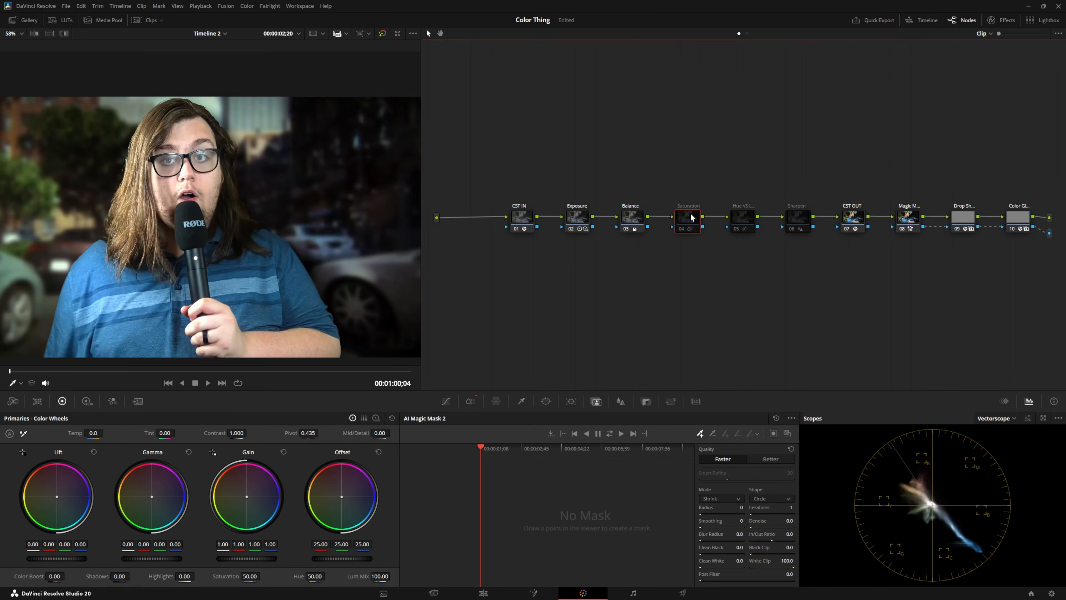
pyautogui.hotkey('ctrl', 'd')
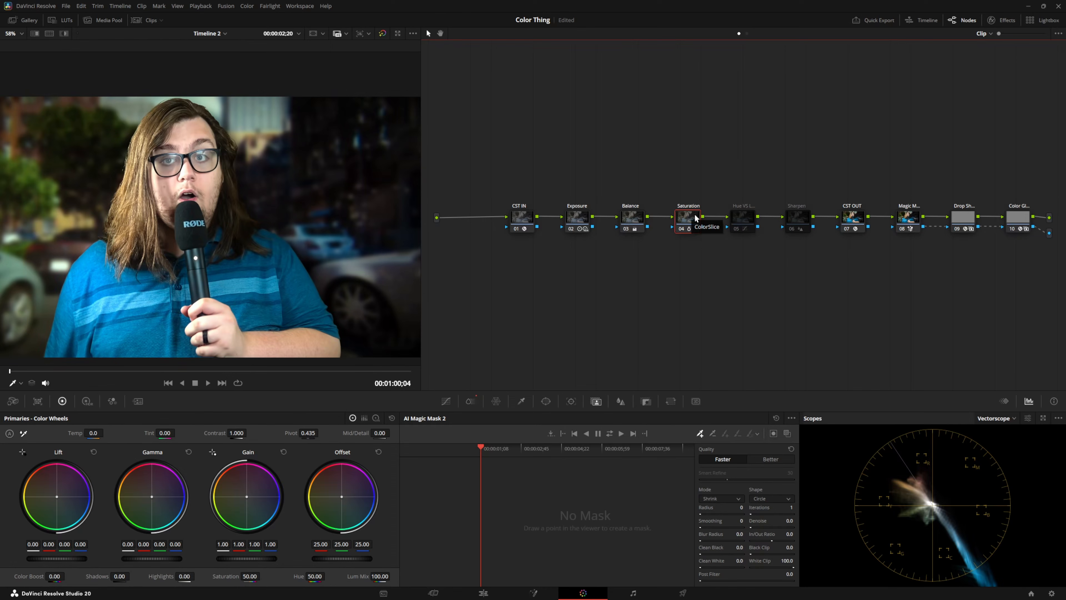
pyautogui.click(470, 402)
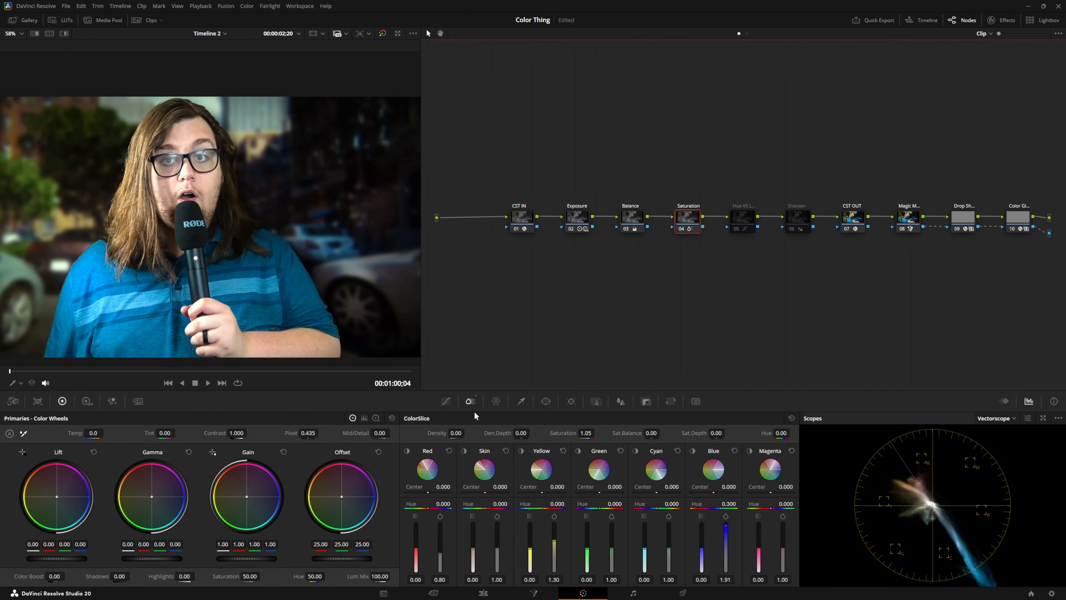
pyautogui.click(791, 419)
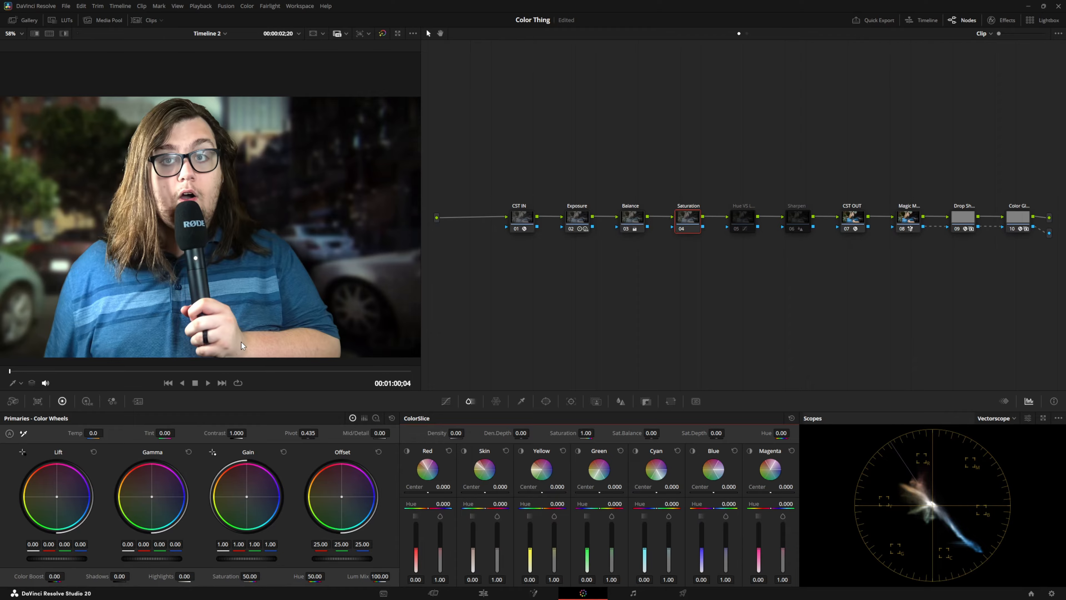
# Set the Saturation node's ColorSlice blue saturation to 1.75 and its red saturation to 0.80.
pyautogui.click(726, 579)
pyautogui.write('1.5')
pyautogui.press('Return')
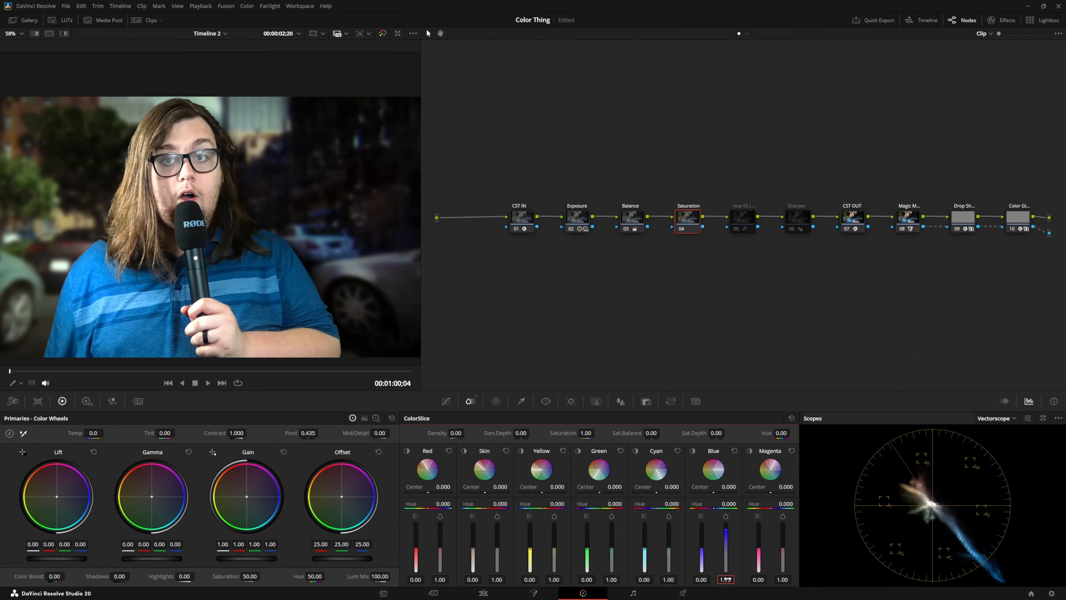
pyautogui.scroll(3, 163, 171)
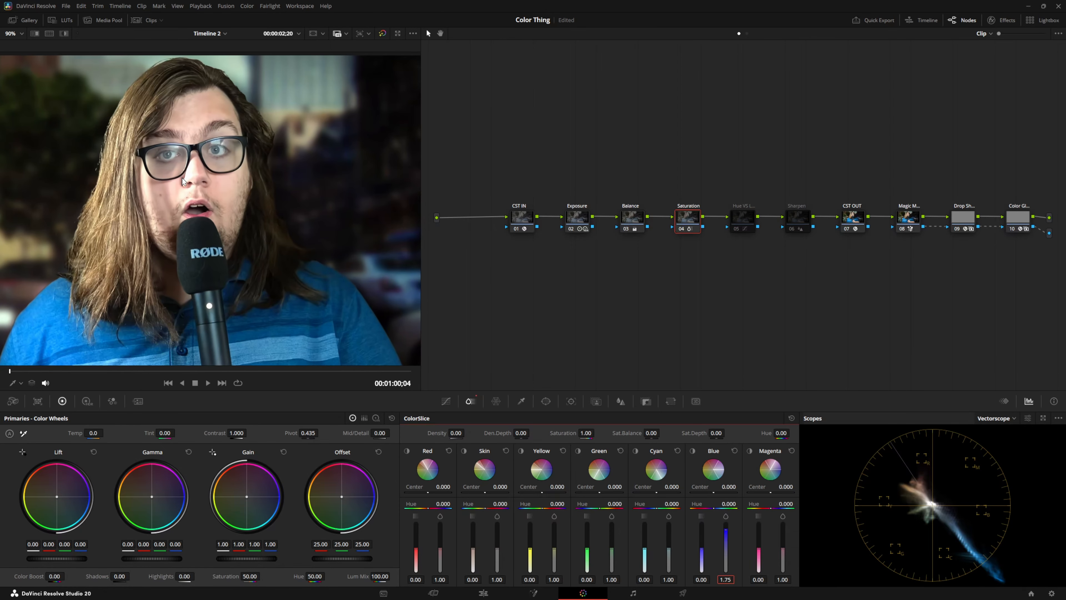
pyautogui.click(446, 579)
pyautogui.doubleClick(448, 579)
pyautogui.write('0.80')
pyautogui.press('Return')
# Raise the ColorSlice yellow saturation to 1.65 and shift the blue hue to 0.300.
pyautogui.moveTo(554, 549)
pyautogui.mouseDown()
pyautogui.moveTo(554, 572)
pyautogui.moveTo(554, 523)
pyautogui.mouseUp()
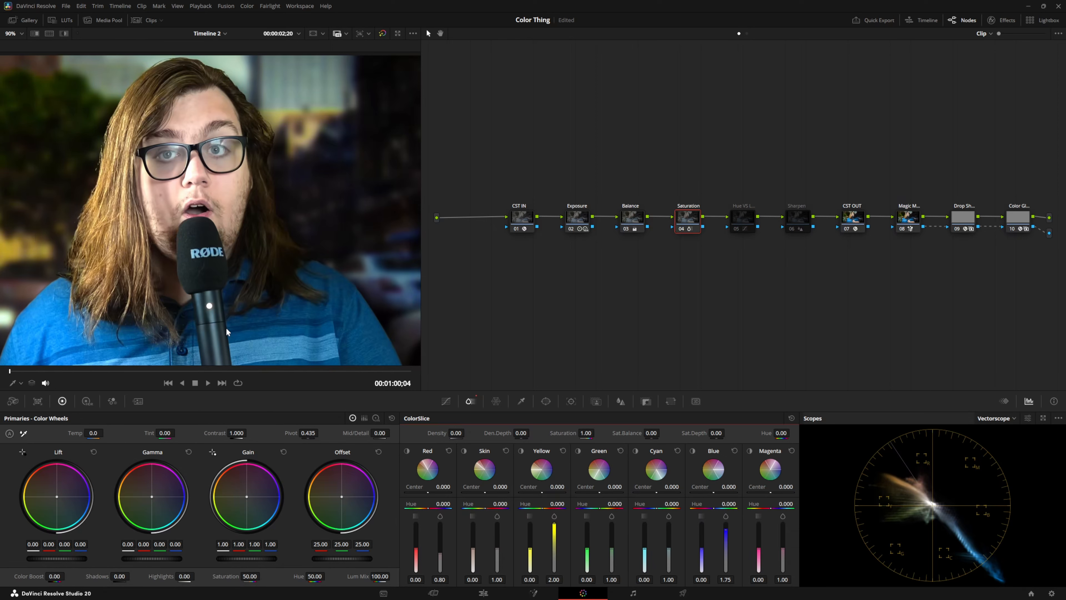
pyautogui.moveTo(554, 529); pyautogui.dragTo(554, 537)
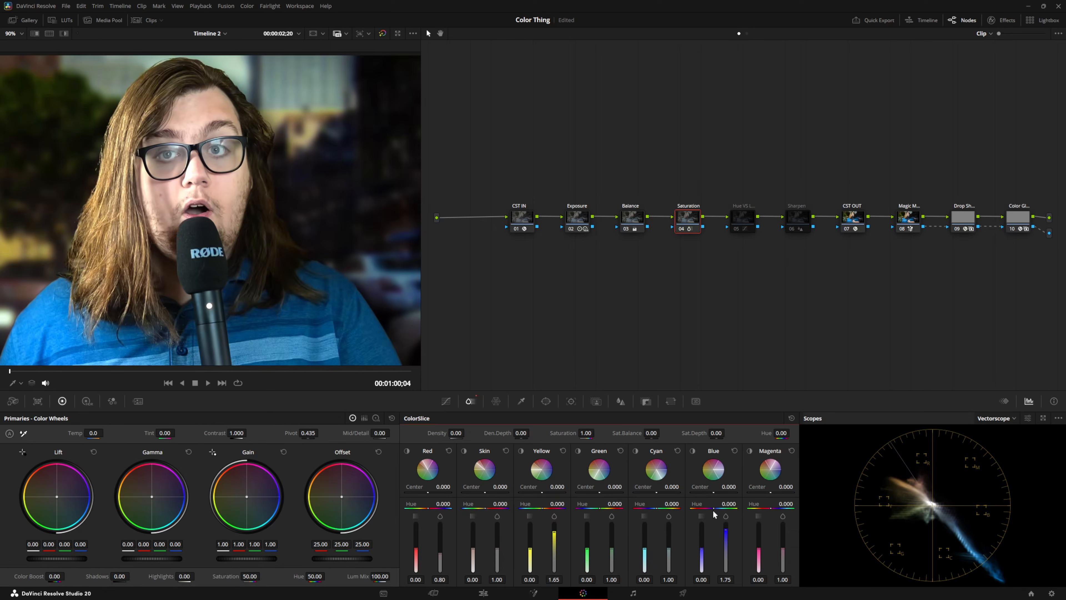
pyautogui.moveTo(715, 508); pyautogui.dragTo(721, 508)
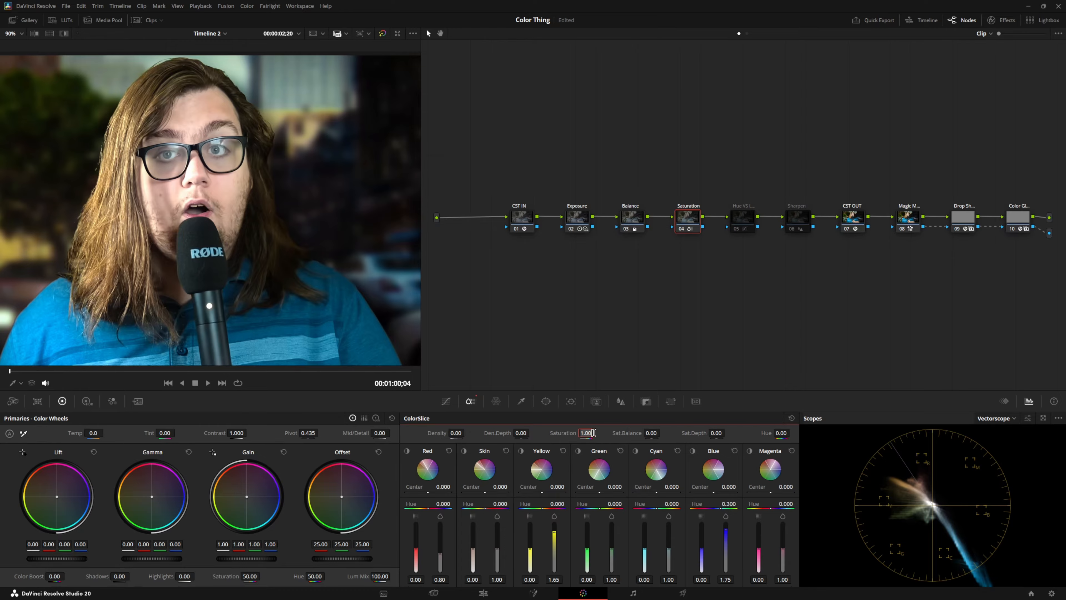
# Set the Saturation node's overall ColorSlice saturation to 1.20.
pyautogui.doubleClick(600, 436)
pyautogui.write('1.2')
pyautogui.press('Return')
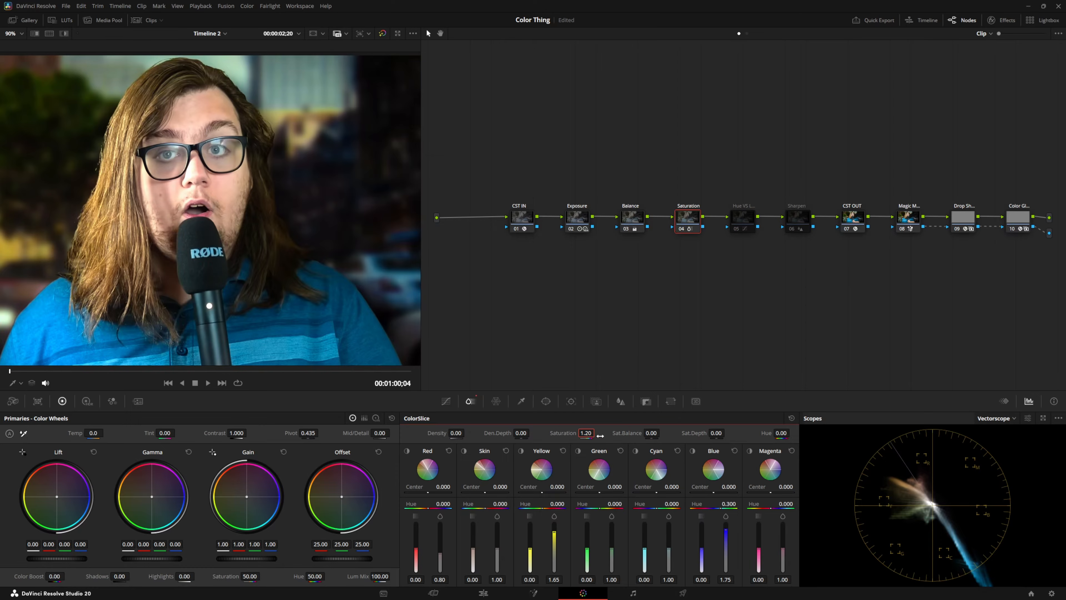
pyautogui.scroll(-4, 249, 257)
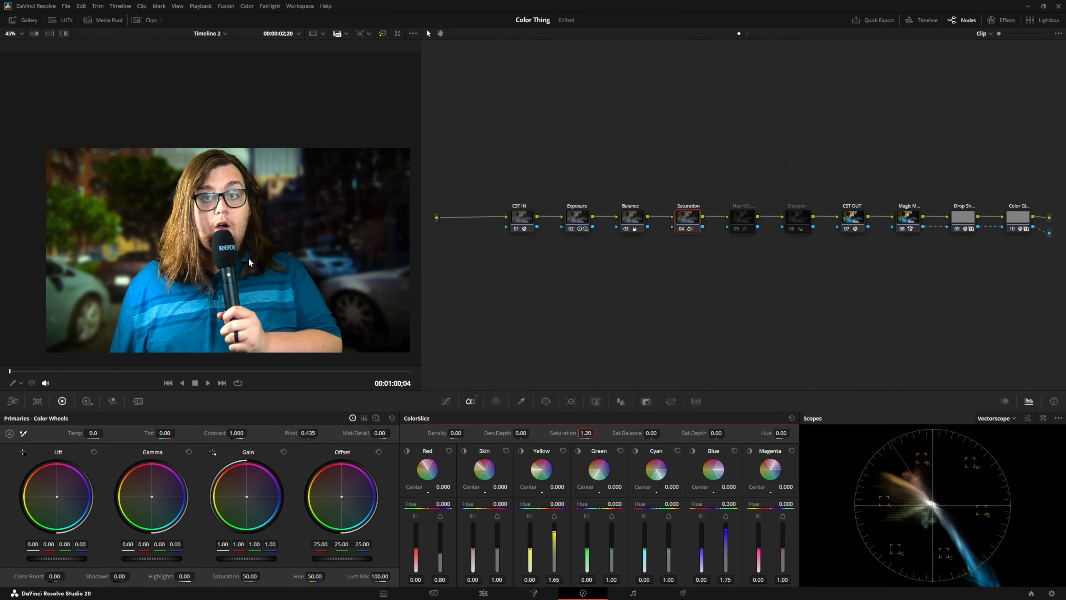
pyautogui.scroll(1, 243, 287)
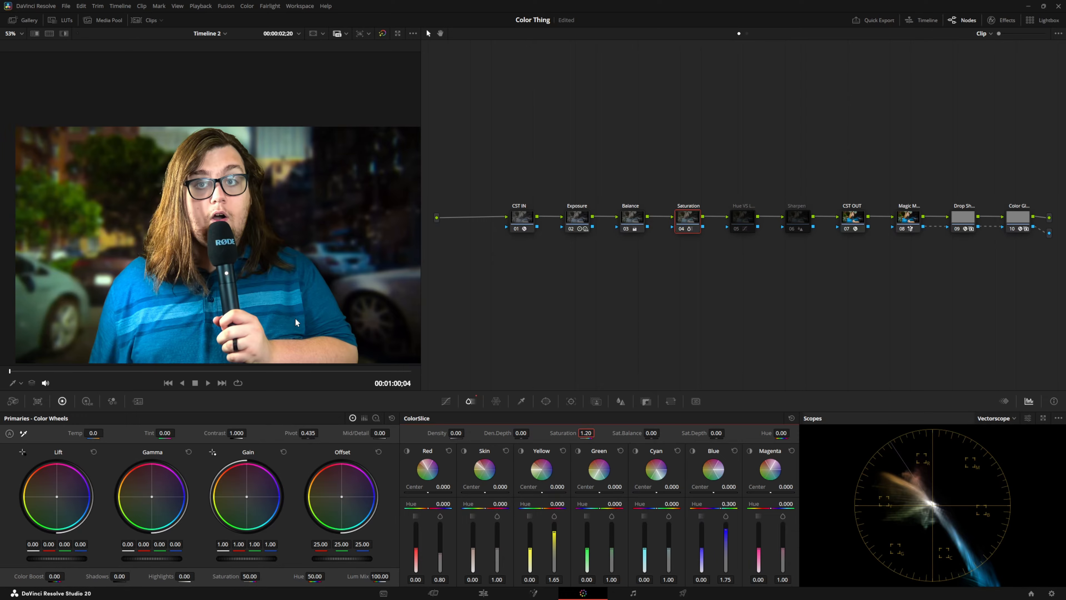
# Reset the Hue vs Lum curve on the node after Saturation to its default.
pyautogui.click(737, 227)
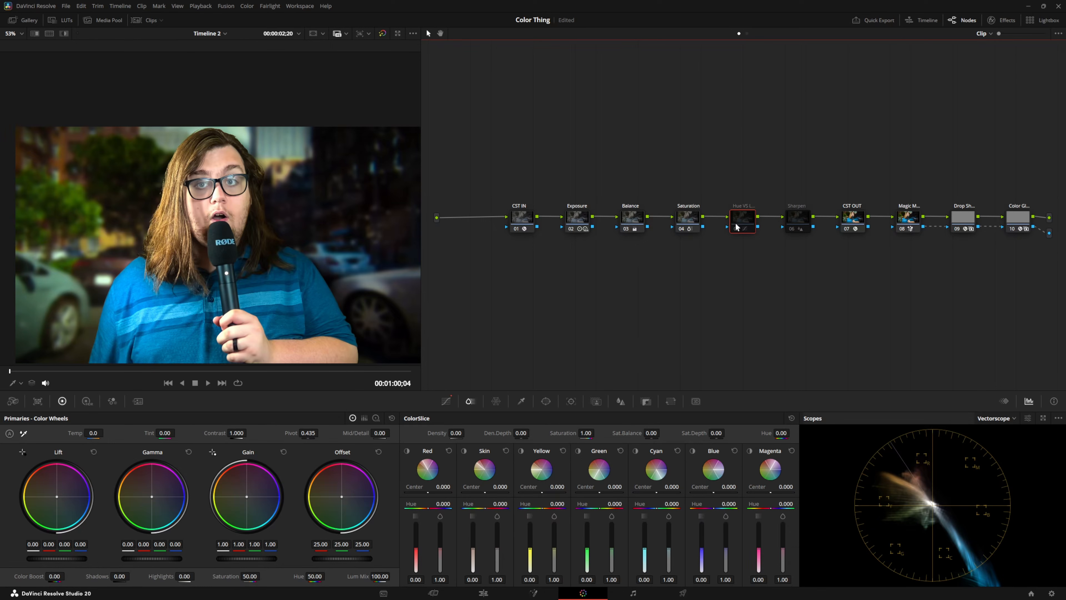
pyautogui.click(737, 227)
pyautogui.click(736, 227)
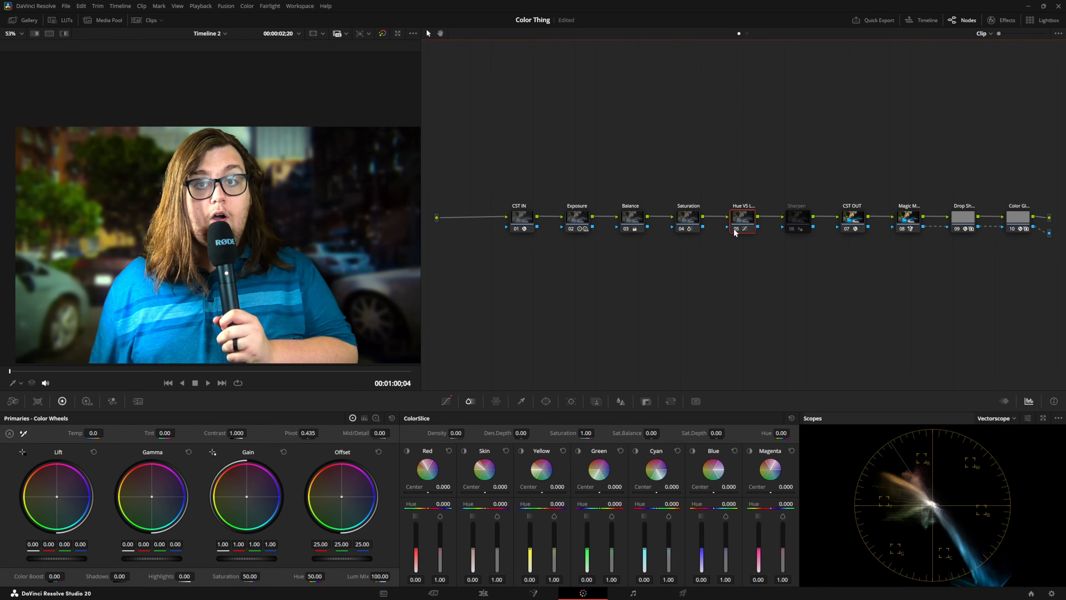
pyautogui.click(446, 401)
pyautogui.click(776, 418)
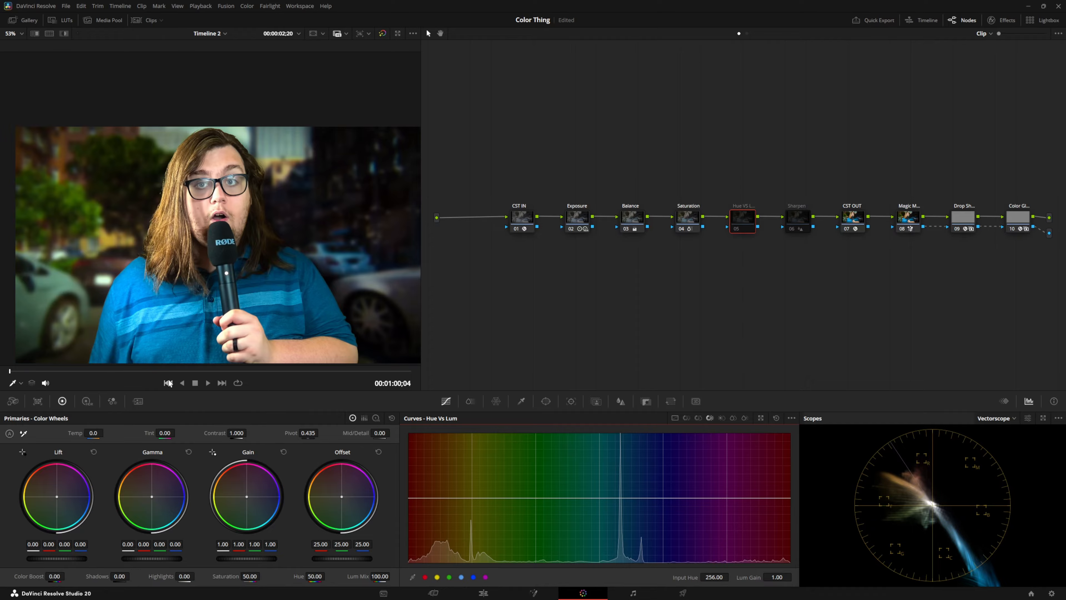
# Sample the blue shirt for the Hue vs Lum curve, widen the range around that hue and set its lum gain to 1.18.
pyautogui.click(321, 297)
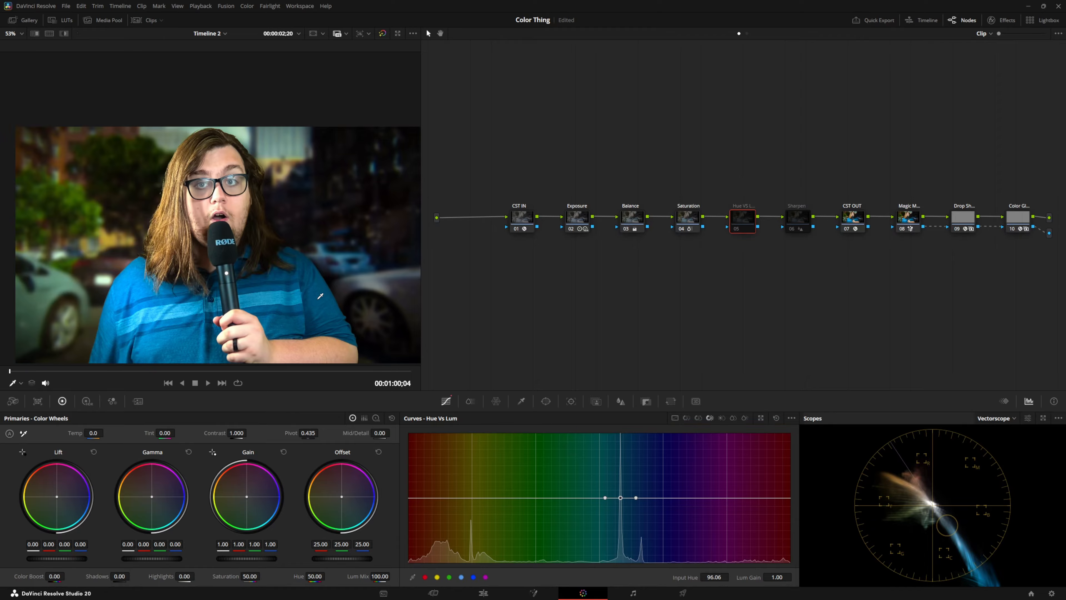
pyautogui.moveTo(607, 498); pyautogui.dragTo(665, 498)
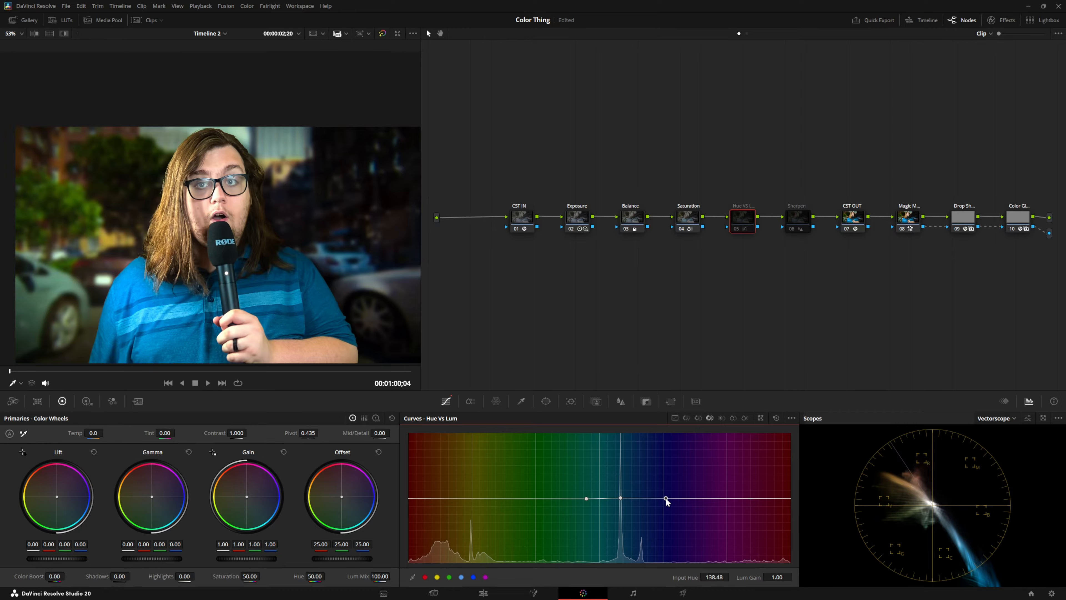
pyautogui.moveTo(778, 577); pyautogui.dragTo(833, 576)
pyautogui.click(620, 497)
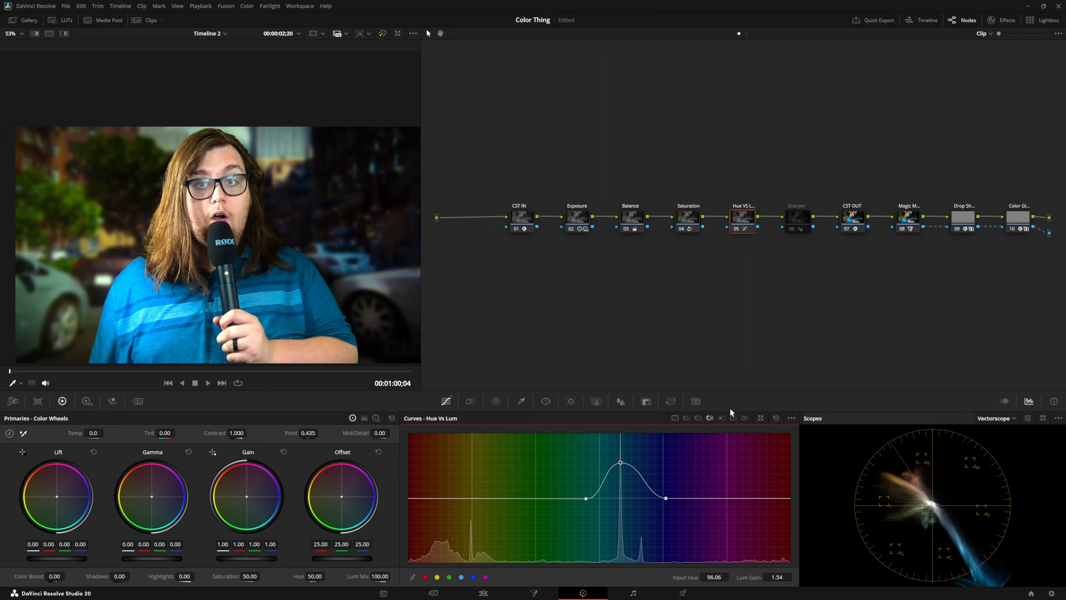
pyautogui.moveTo(776, 577); pyautogui.dragTo(741, 577)
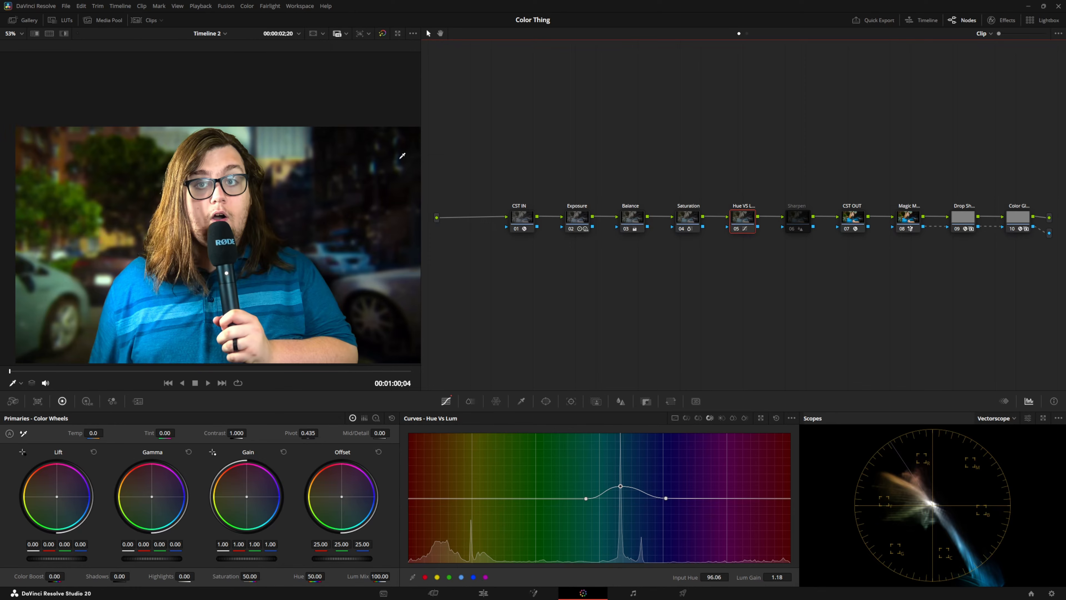
# Enable the Sharpen node and compare the close-up facial detail with it off and on.
pyautogui.scroll(4, 250, 248)
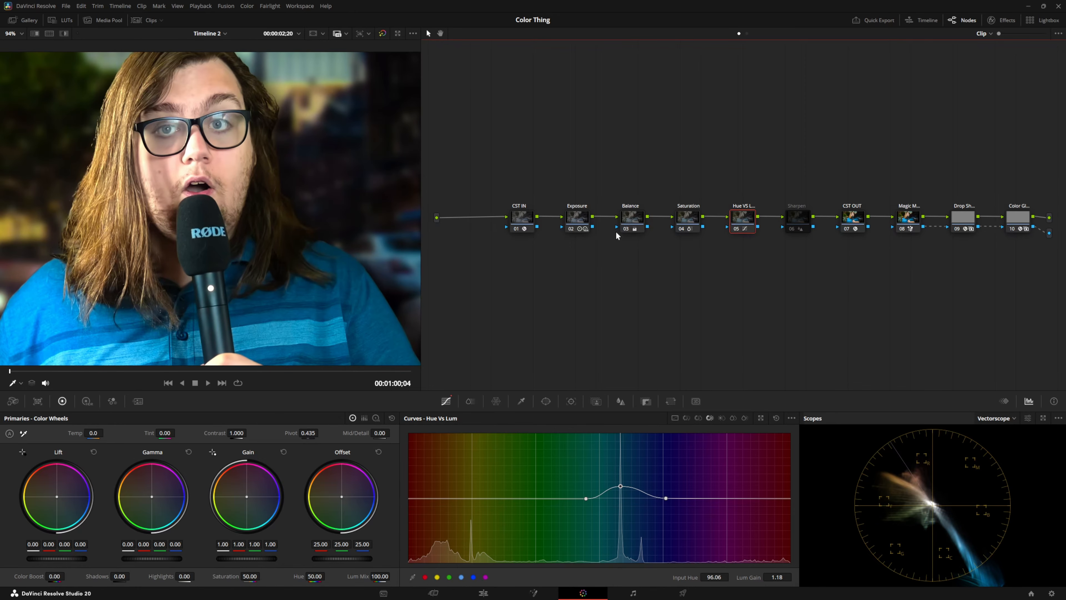
pyautogui.click(800, 220)
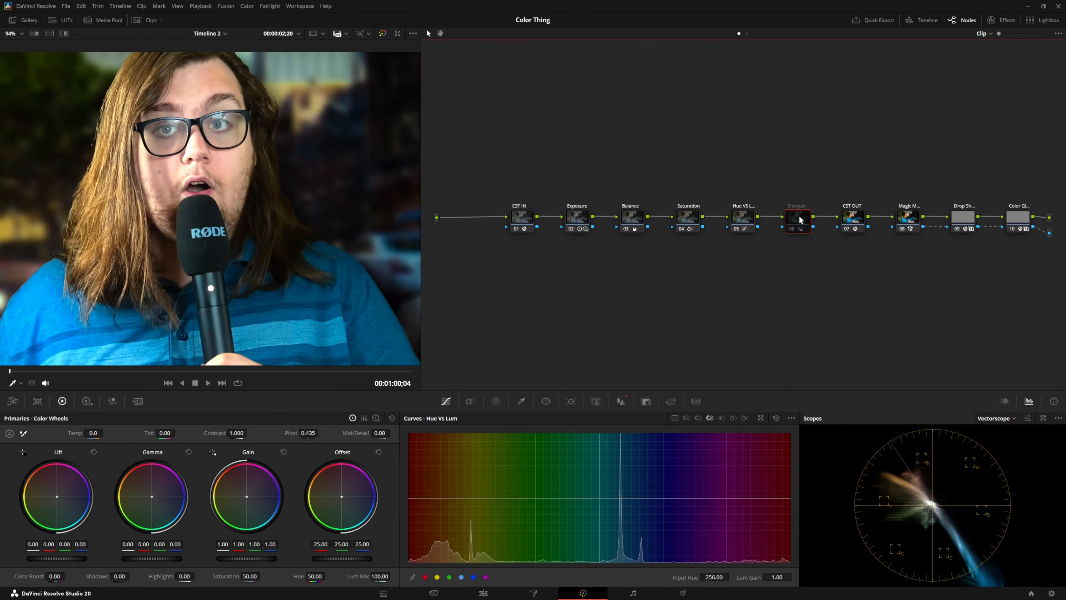
pyautogui.hotkey('ctrl', 'd')
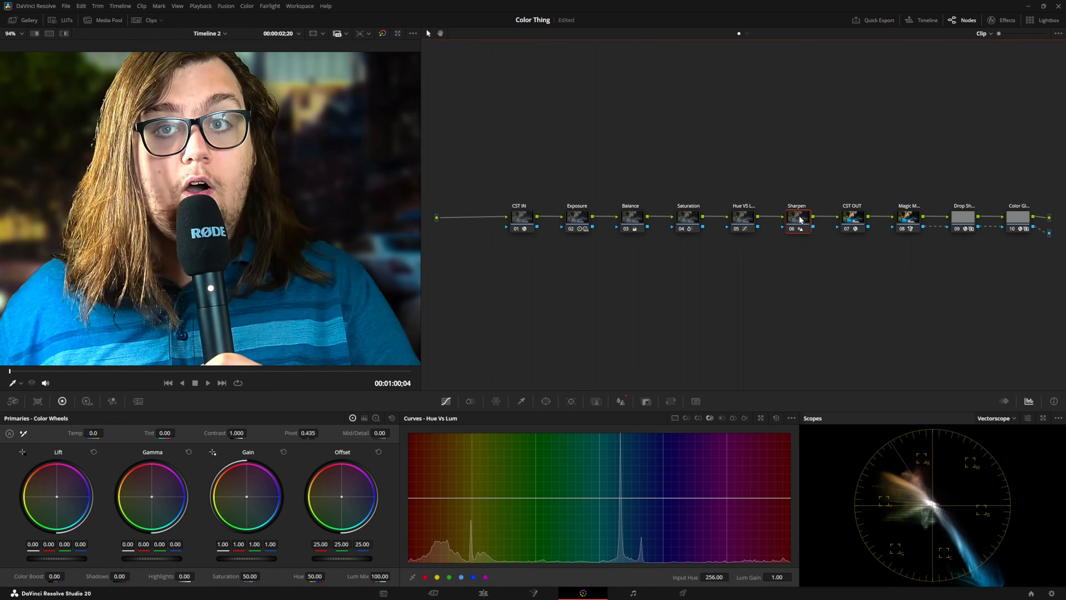
pyautogui.scroll(3, 208, 84)
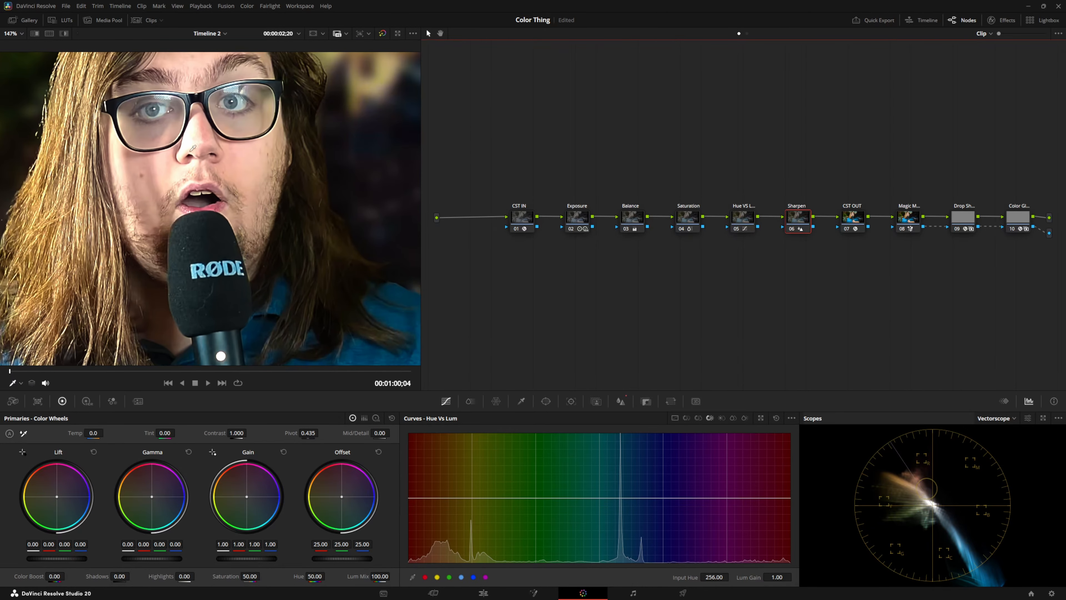
pyautogui.hotkey('ctrl', 'd')
pyautogui.hotkey('ctrl', 'd')
pyautogui.hotkey('ctrl', 'd')
pyautogui.hotkey('ctrl', 'd')
pyautogui.hotkey('ctrl', 'd')
pyautogui.hotkey('ctrl', 'd')
# Set the Sharpen node's linked sharpening radius to 0.47 for all channels.
pyautogui.click(620, 401)
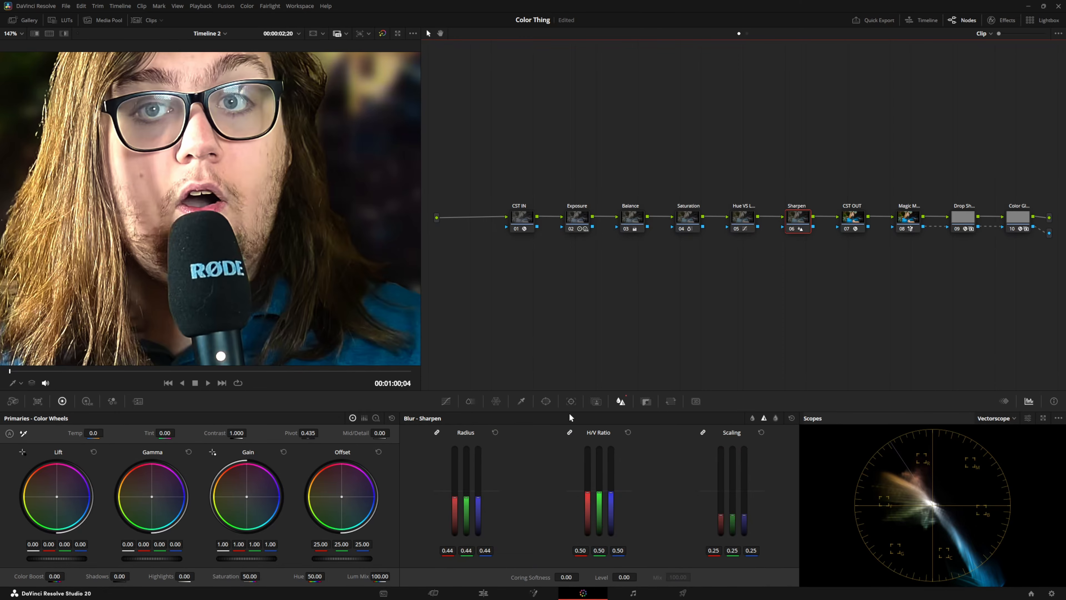
pyautogui.click(480, 502)
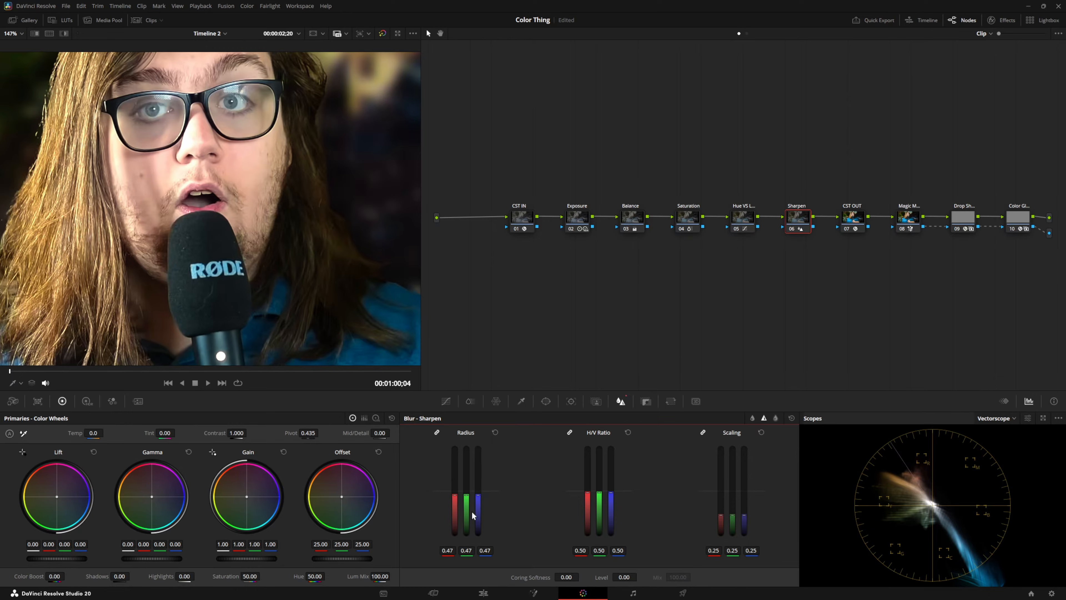
pyautogui.scroll(-3, 232, 313)
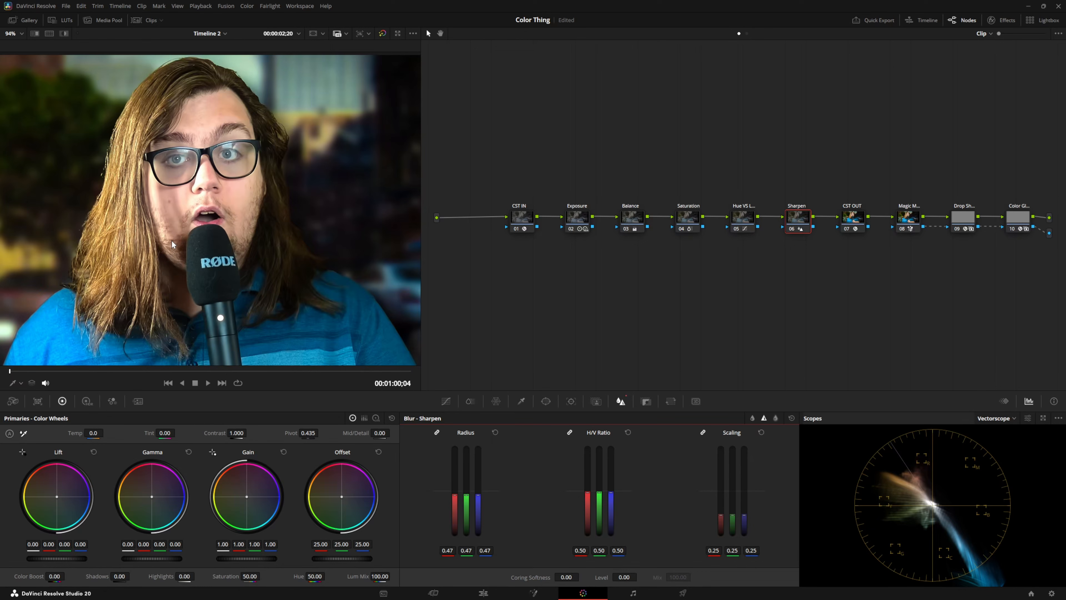
pyautogui.scroll(-4, 172, 244)
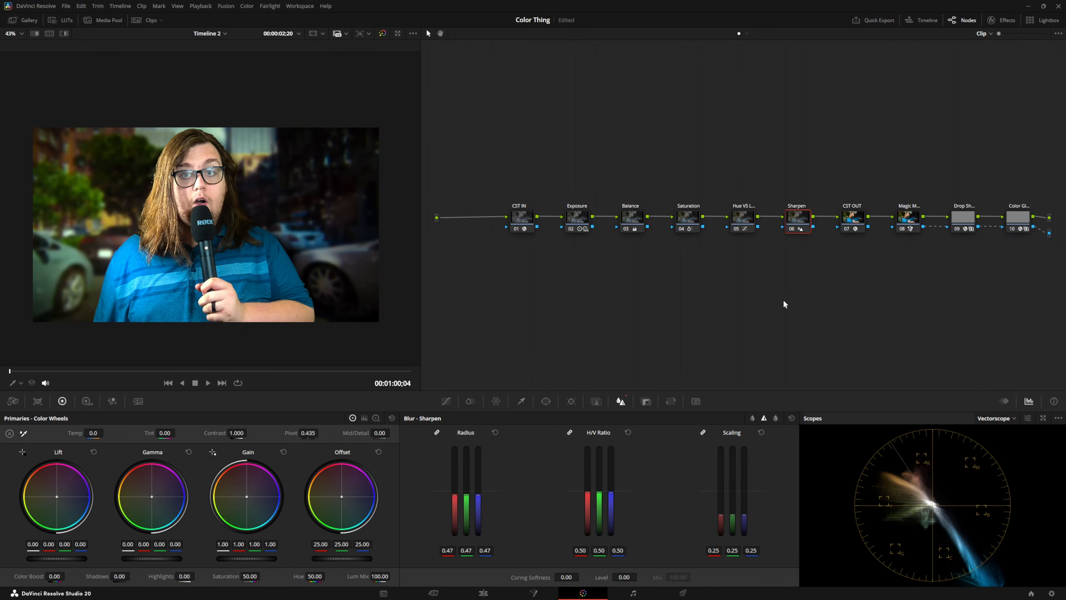
pyautogui.scroll(1, 312, 247)
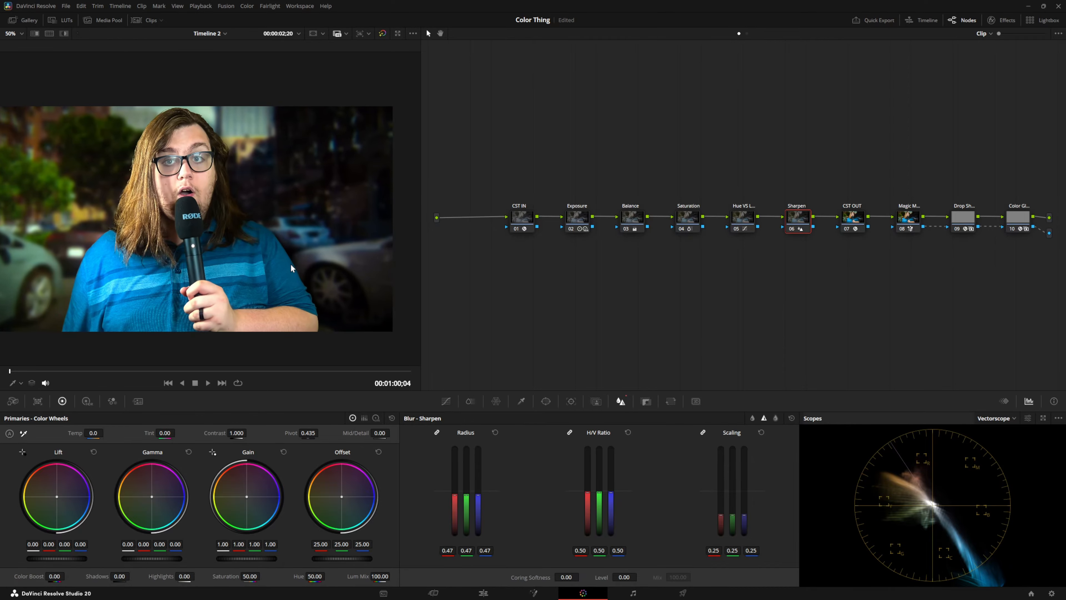
# Reset the mask on the Magic Mask node and disconnect its alpha link to the Drop Shadow node.
pyautogui.click(907, 220)
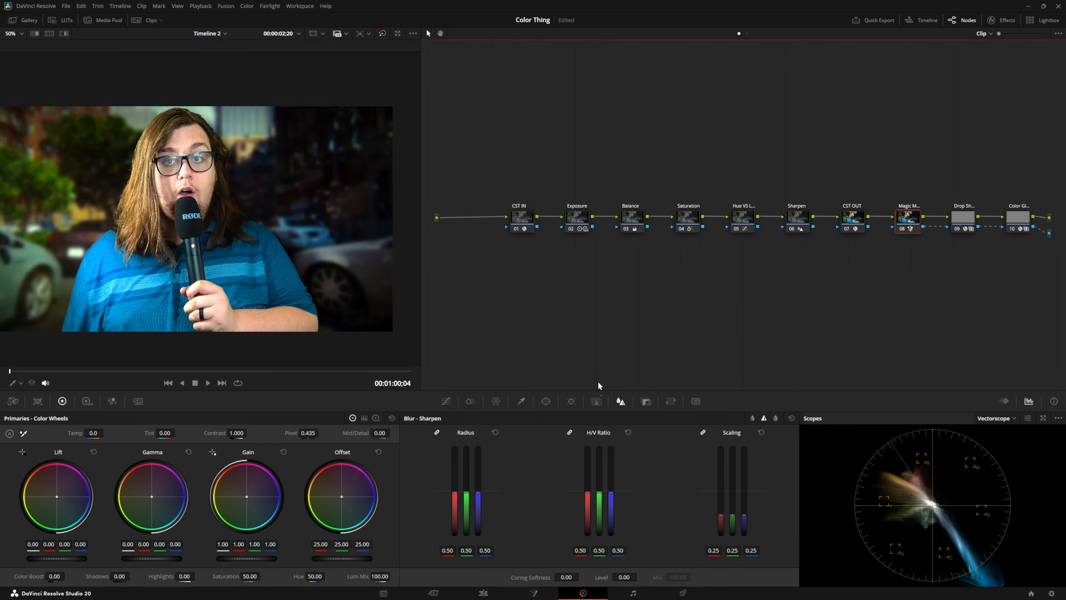
pyautogui.click(596, 401)
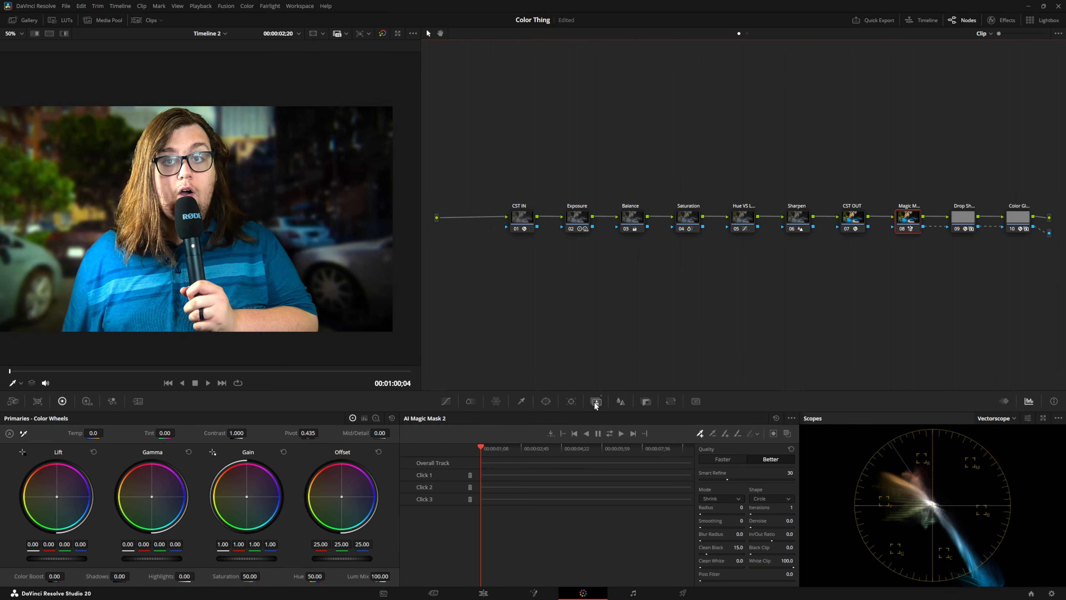
pyautogui.click(776, 419)
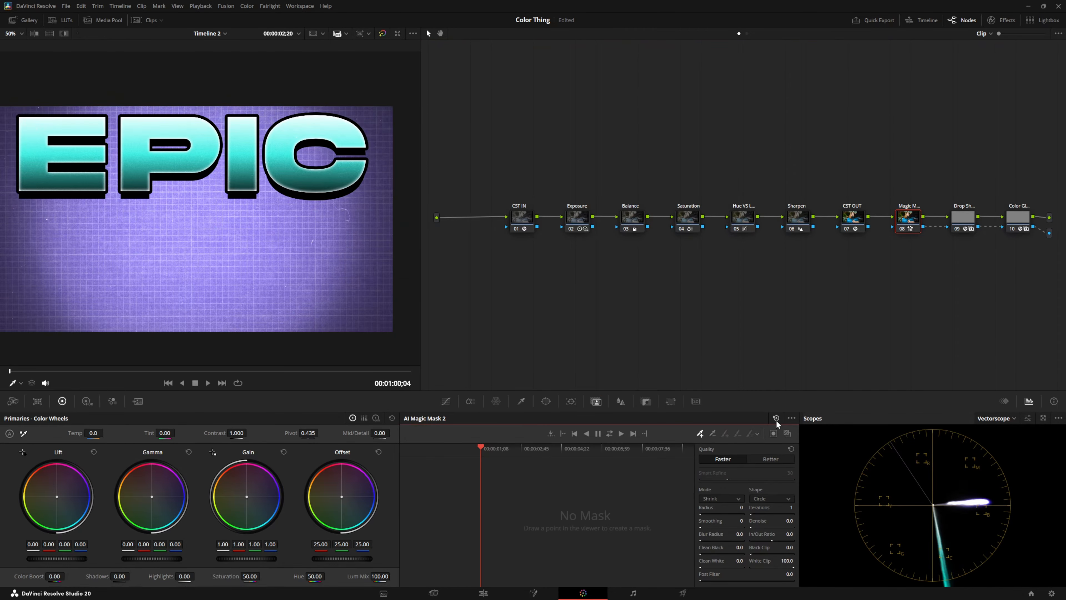
pyautogui.click(942, 226)
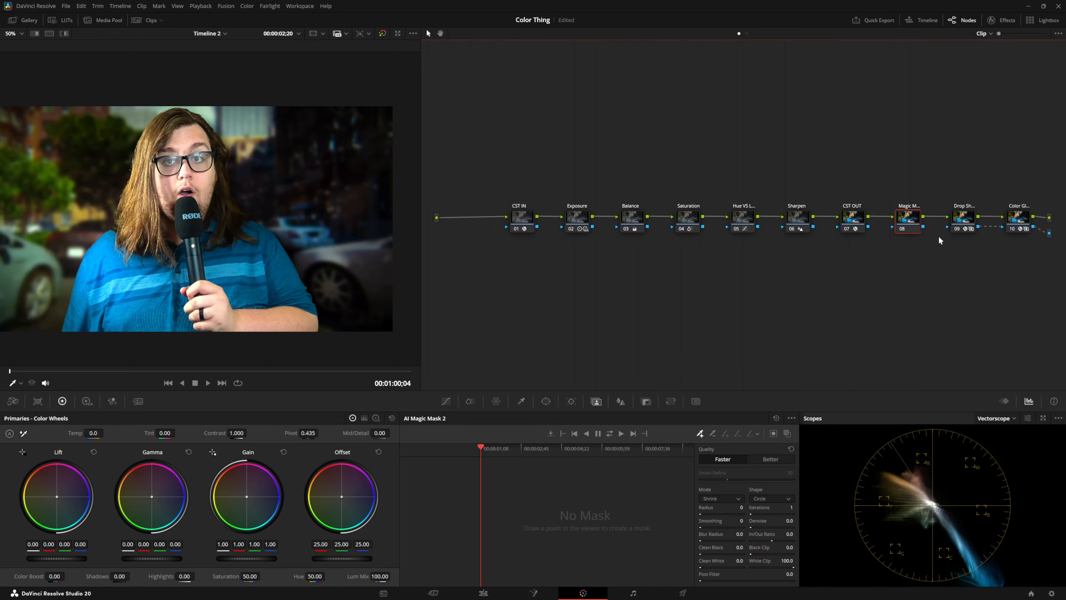
# Add four Magic Mask points on the subject's shirt, cheek, hair and microphone handle.
pyautogui.scroll(1, 164, 215)
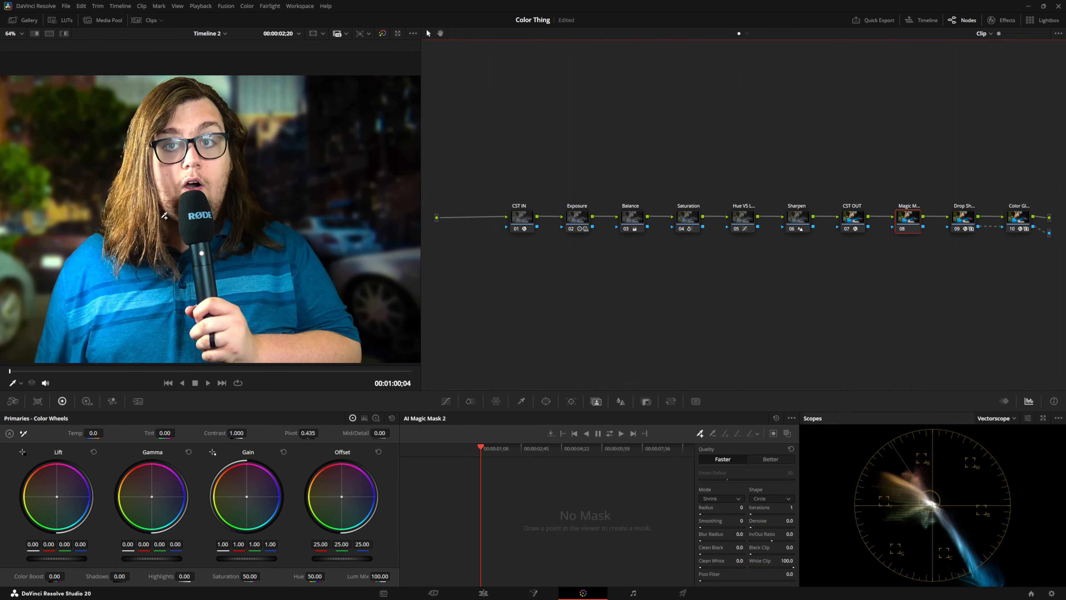
pyautogui.click(146, 340)
pyautogui.click(172, 174)
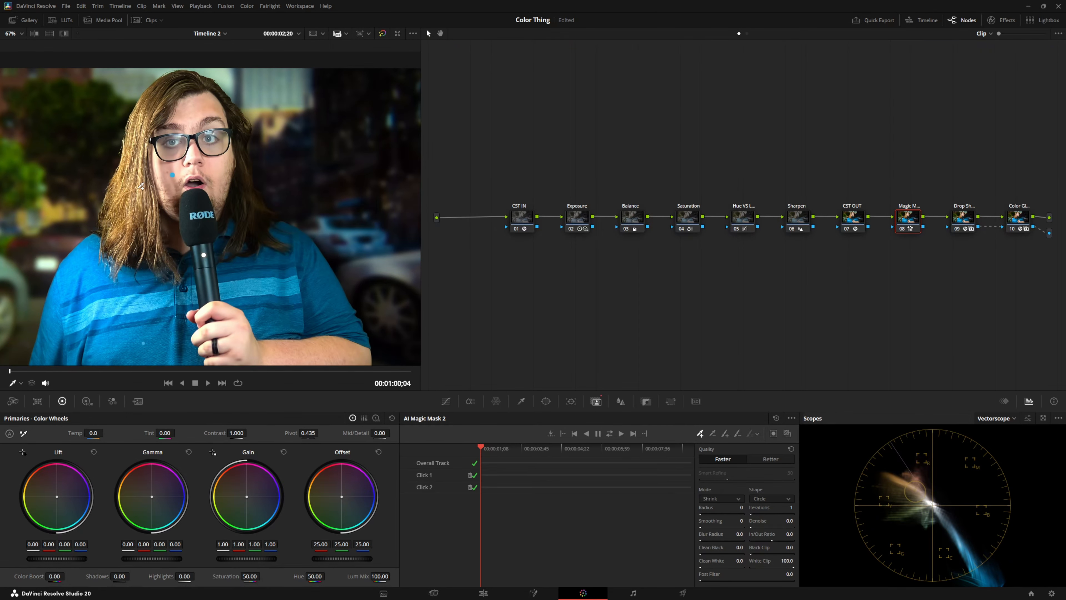
pyautogui.click(111, 222)
pyautogui.click(208, 283)
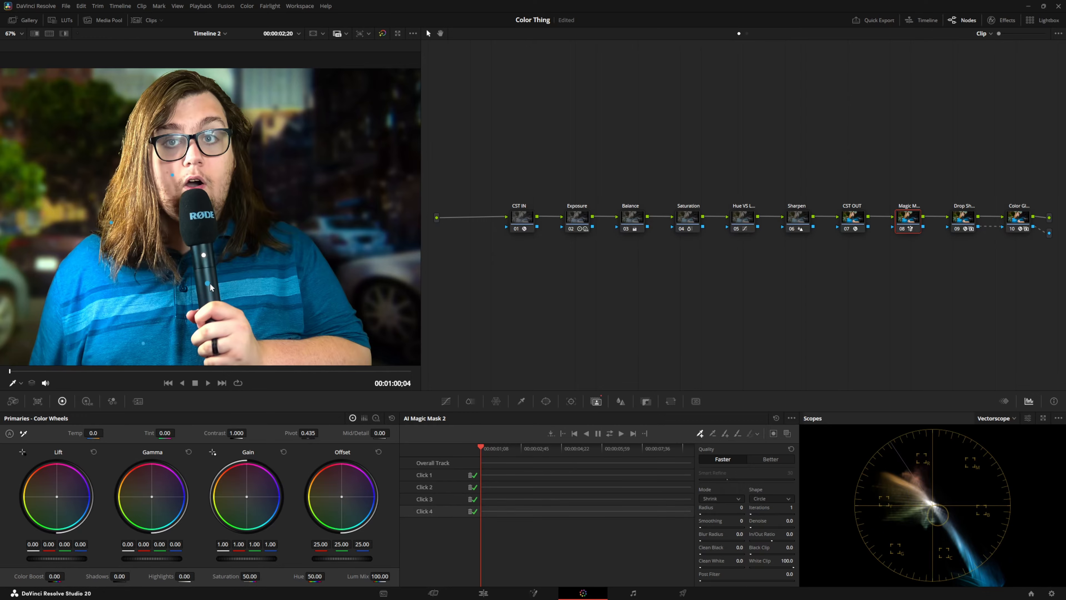
# Check the Magic Mask with its overlay, using Better quality and a Clean Black of 15.
pyautogui.click(788, 431)
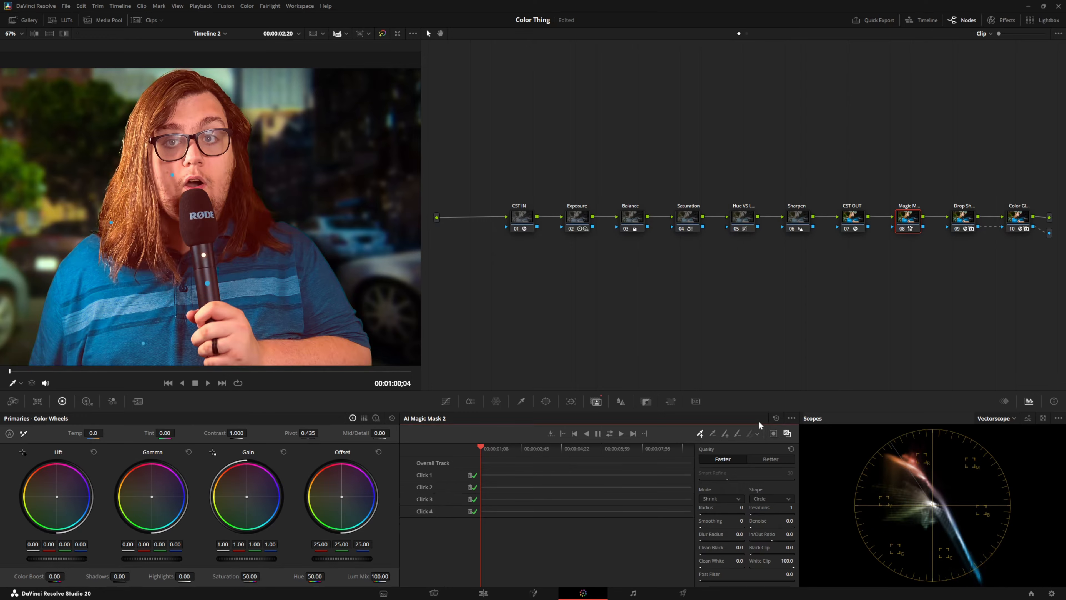
pyautogui.click(765, 457)
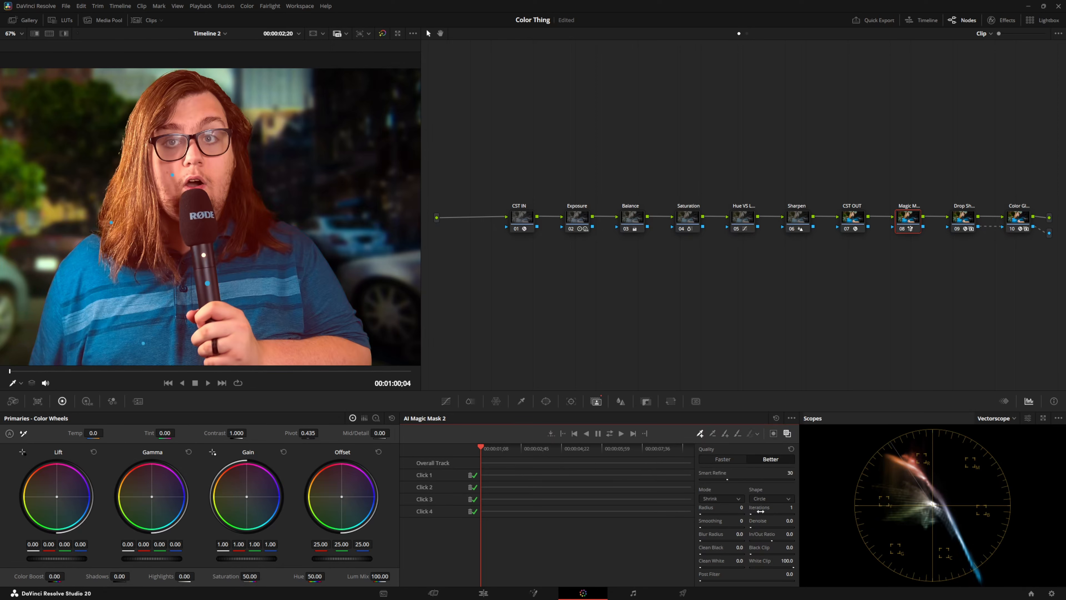
pyautogui.click(738, 547)
pyautogui.press('BackSpace')
pyautogui.press('Return')
pyautogui.click(787, 433)
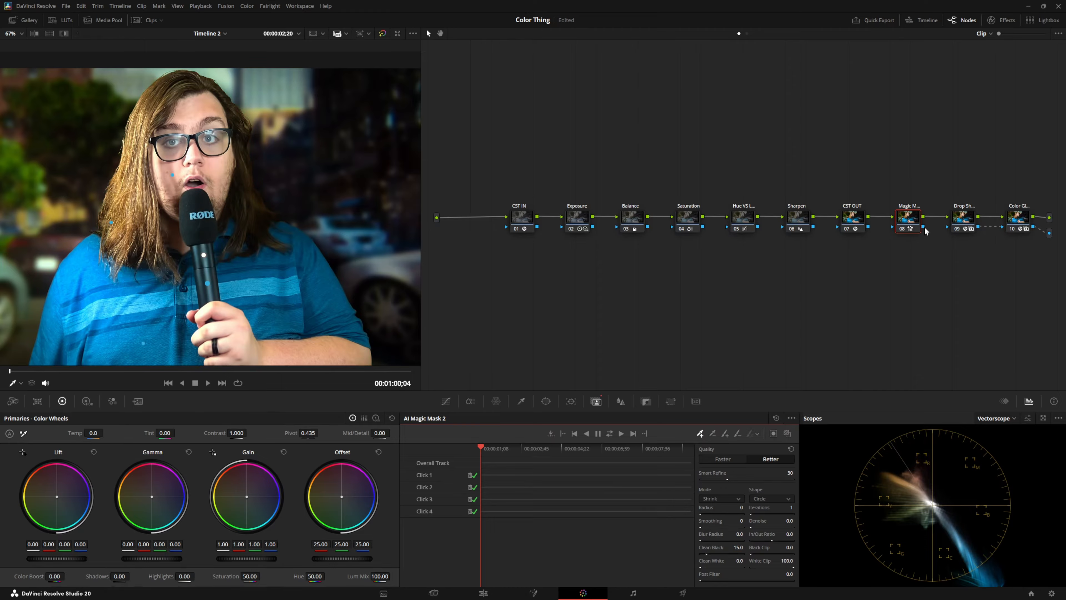
# Connect the Magic Mask node's alpha output to the Drop Shadow node.
pyautogui.moveTo(923, 227); pyautogui.dragTo(947, 227)
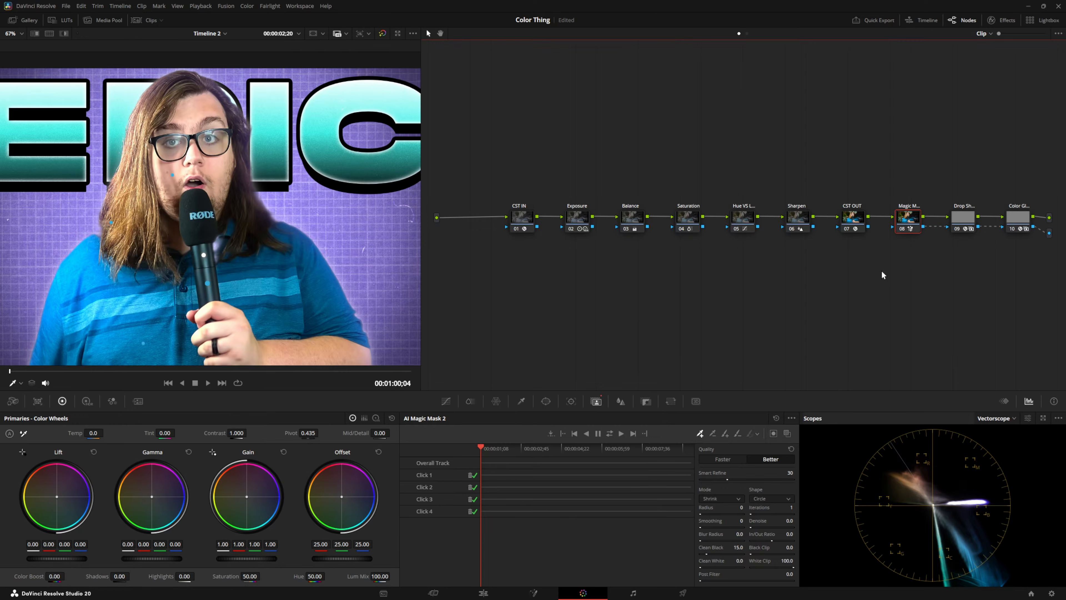
pyautogui.rightClick(1039, 248)
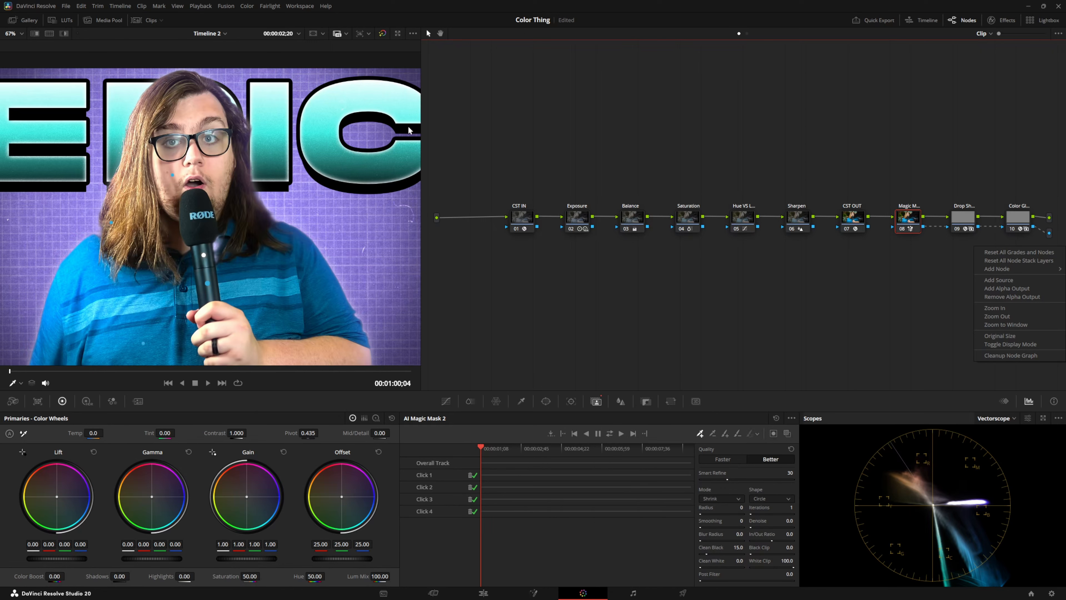
pyautogui.click(799, 310)
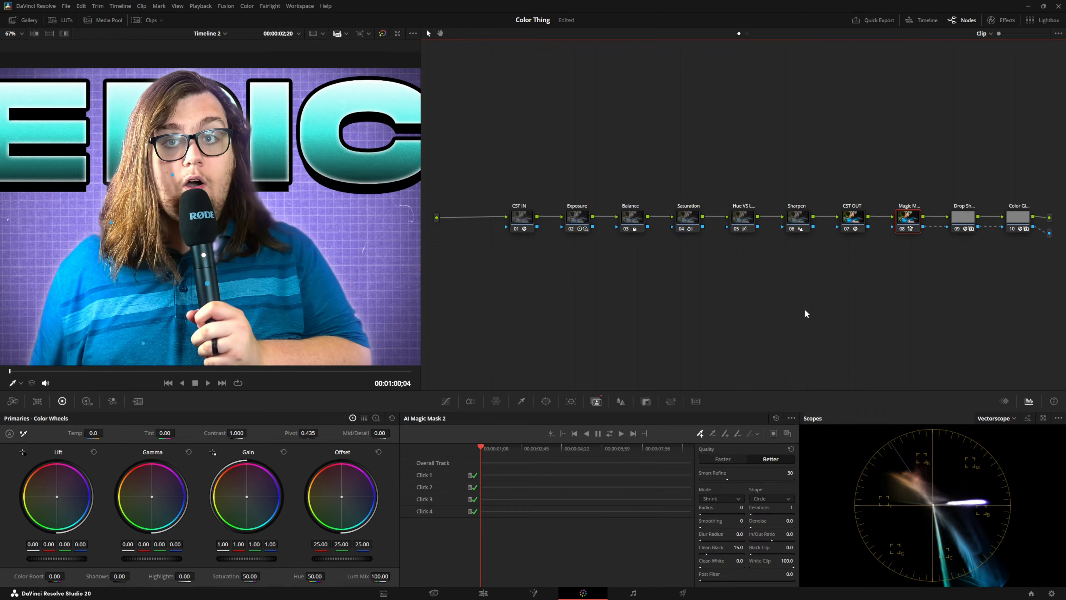
# Examine the effect settings of the Drop Shadow node.
pyautogui.click(964, 217)
pyautogui.click(1016, 218)
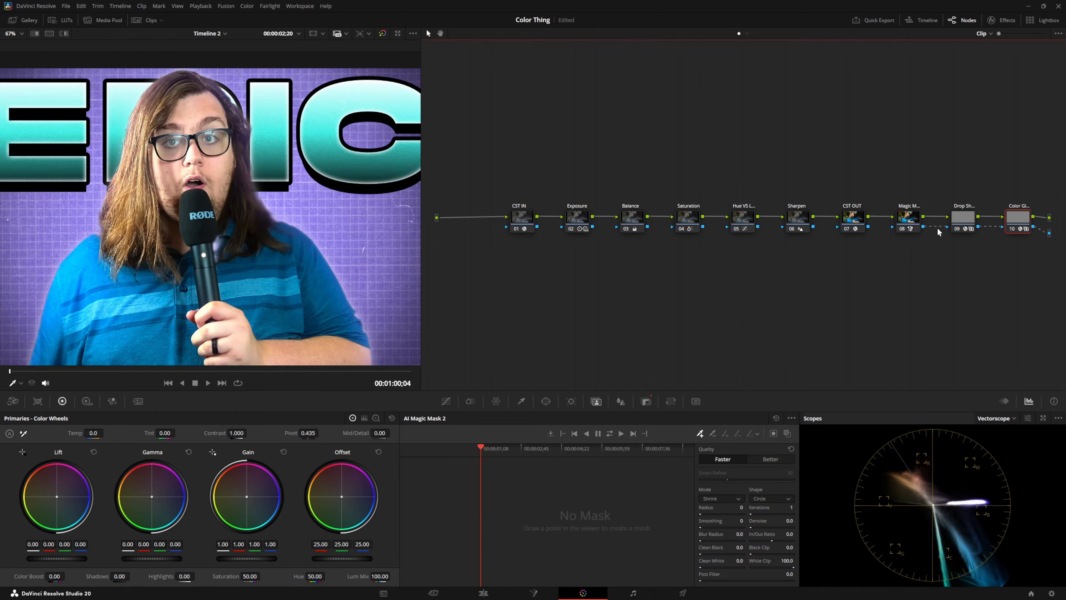
pyautogui.click(963, 219)
pyautogui.click(1015, 221)
pyautogui.click(959, 215)
pyautogui.click(1007, 22)
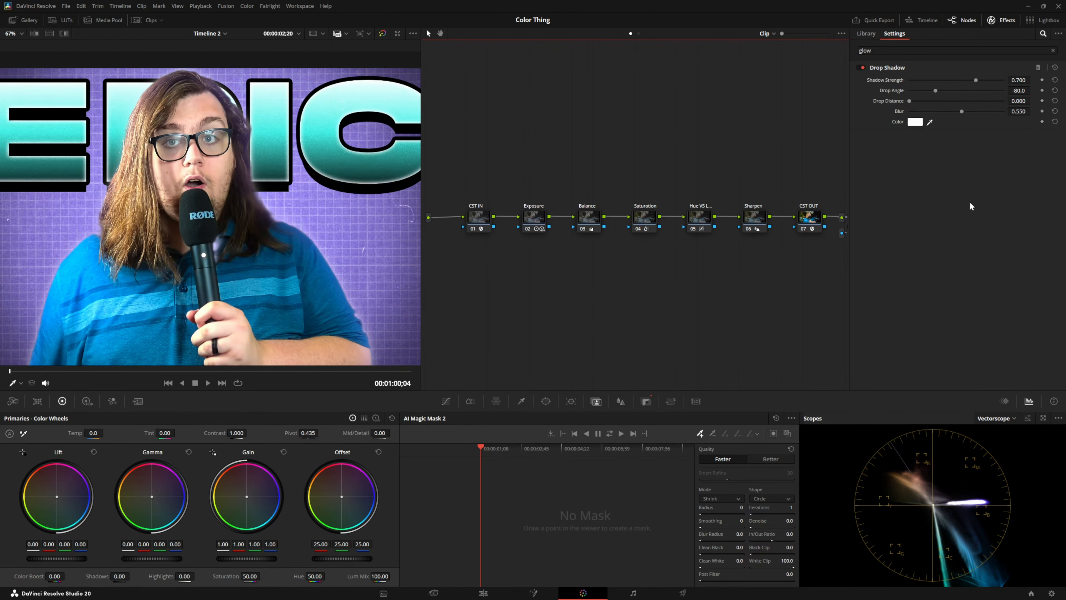
pyautogui.click(999, 21)
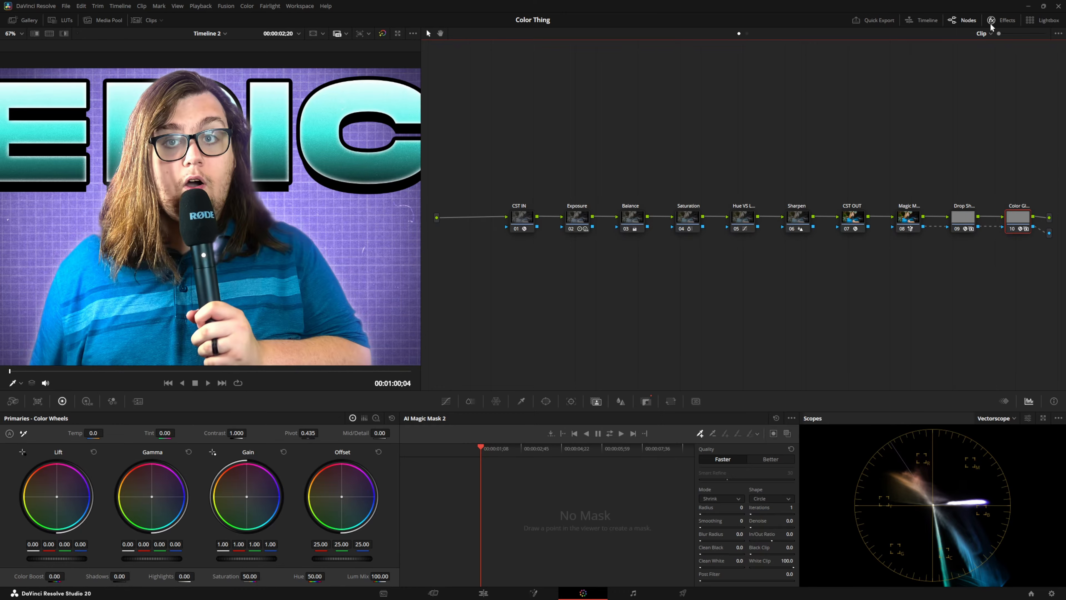
# Set the Glow on the Color Glow node to a spread of 0.358 and a gain of 0.891.
pyautogui.click(991, 24)
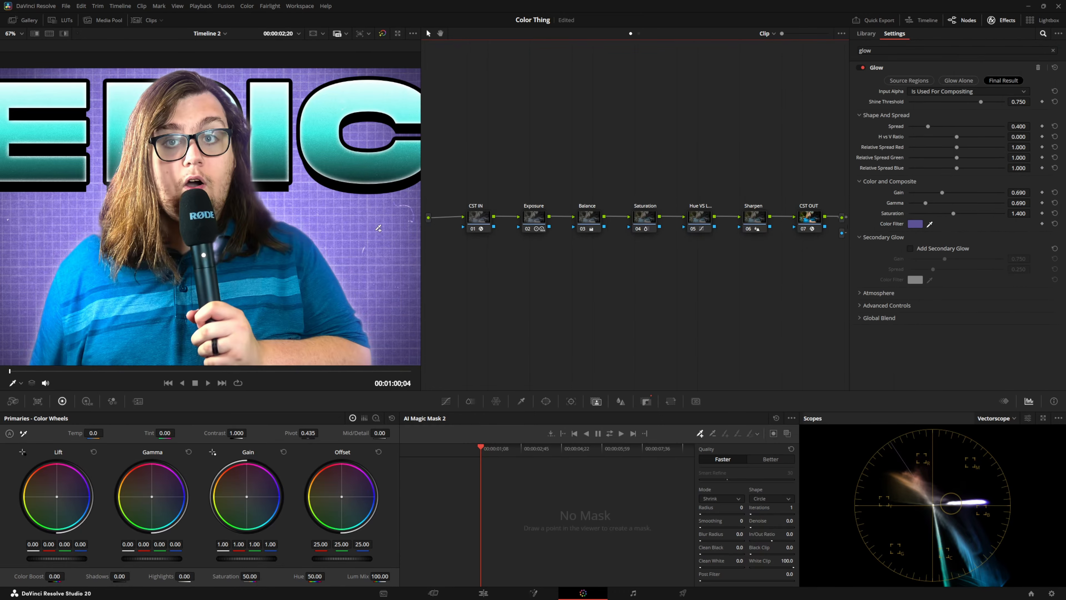
pyautogui.click(915, 225)
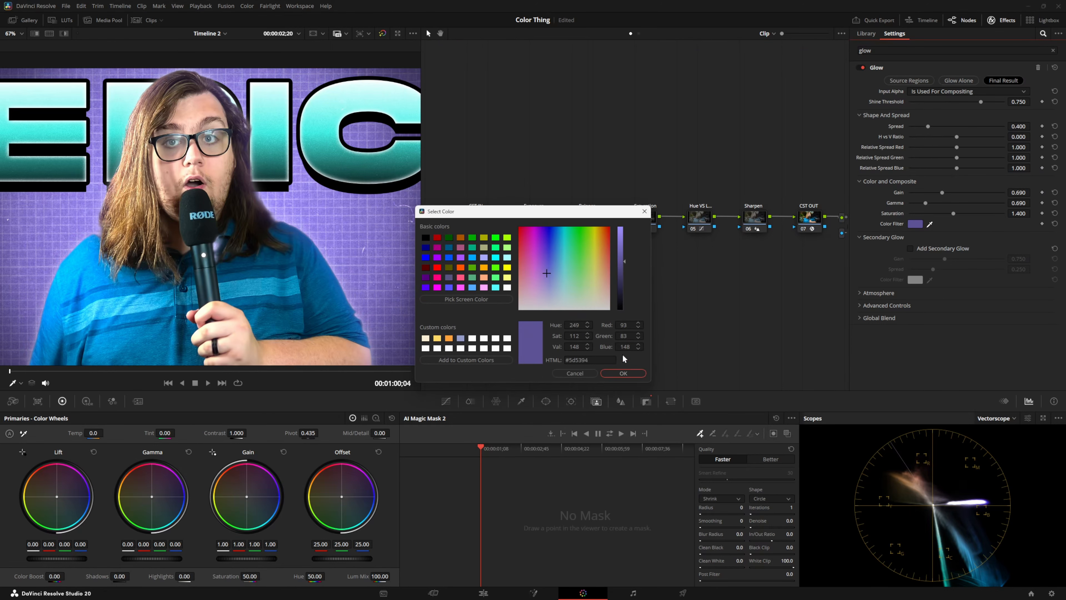
pyautogui.click(622, 376)
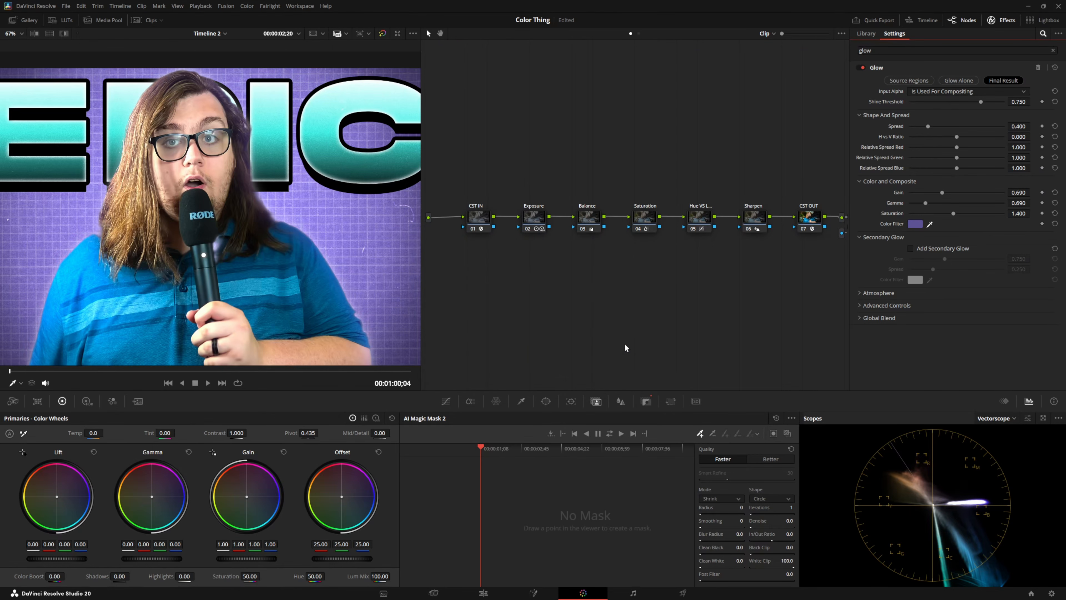
pyautogui.moveTo(928, 127); pyautogui.dragTo(929, 136)
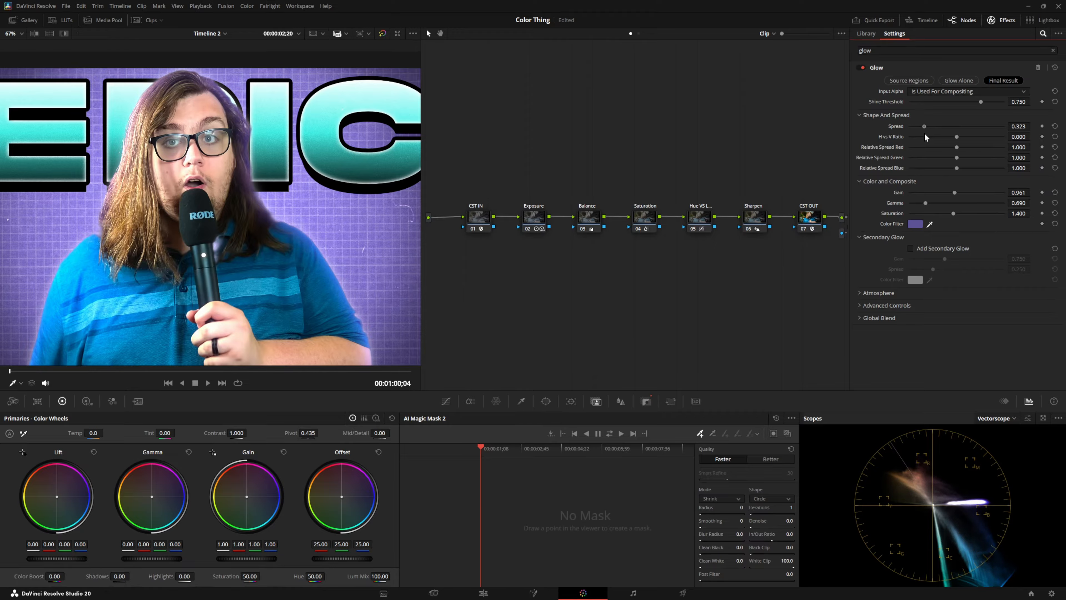
pyautogui.scroll(4, 171, 81)
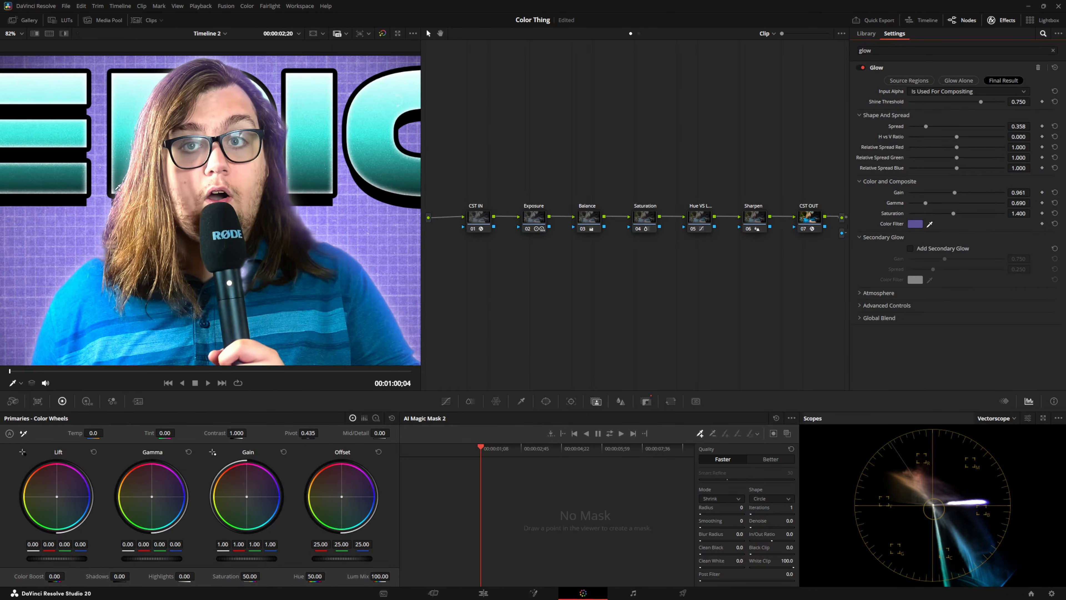
pyautogui.scroll(-2, 169, 81)
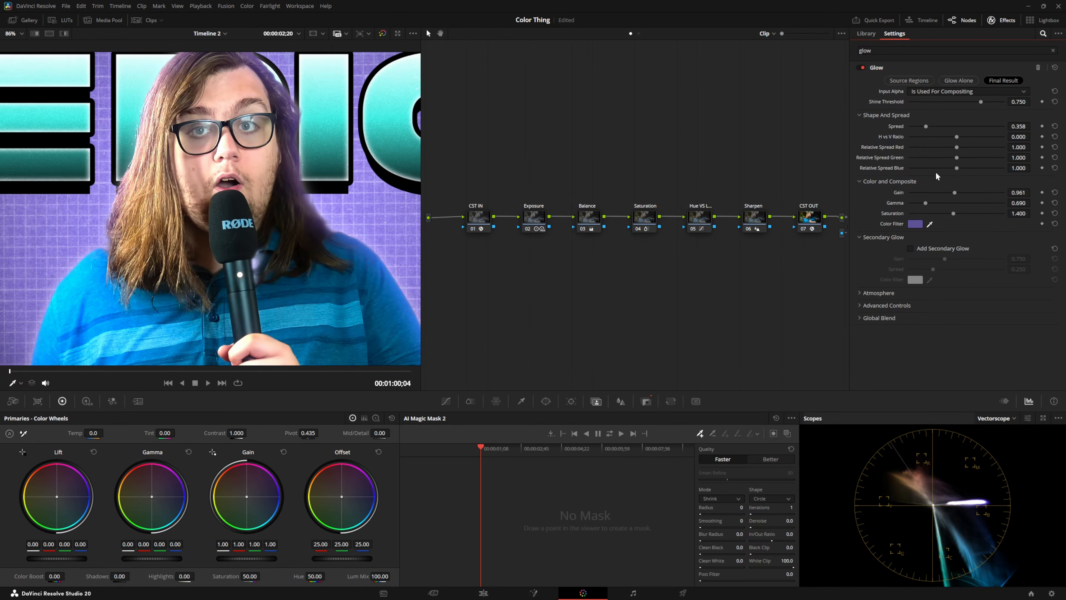
pyautogui.moveTo(955, 192); pyautogui.dragTo(951, 193)
# Add a Magic Mask point at the shoulder edge beside the hair and track the mask in both directions.
pyautogui.scroll(8, 132, 217)
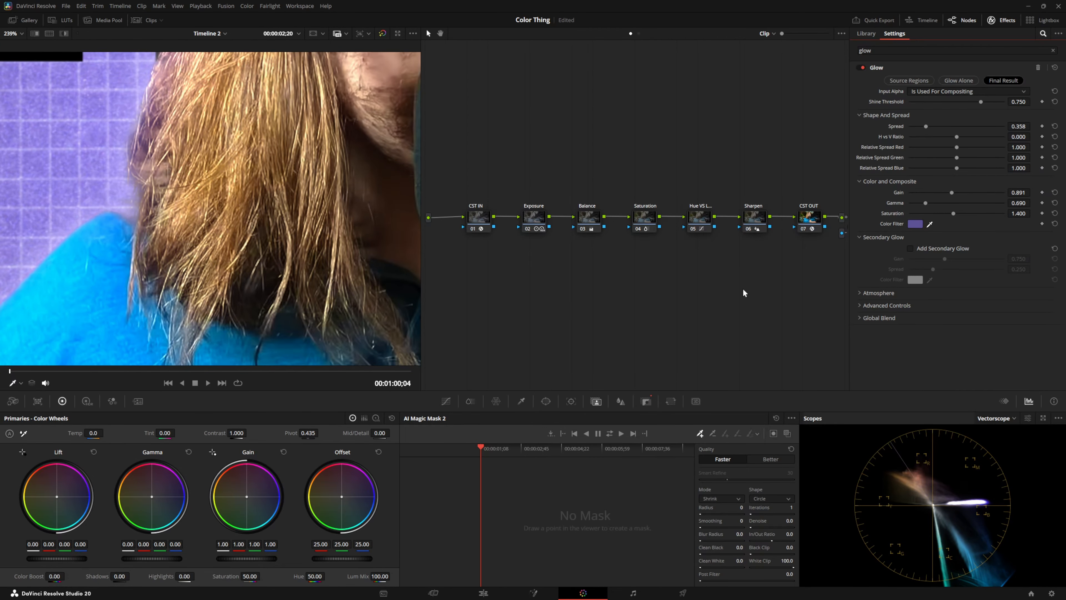
pyautogui.click(1003, 20)
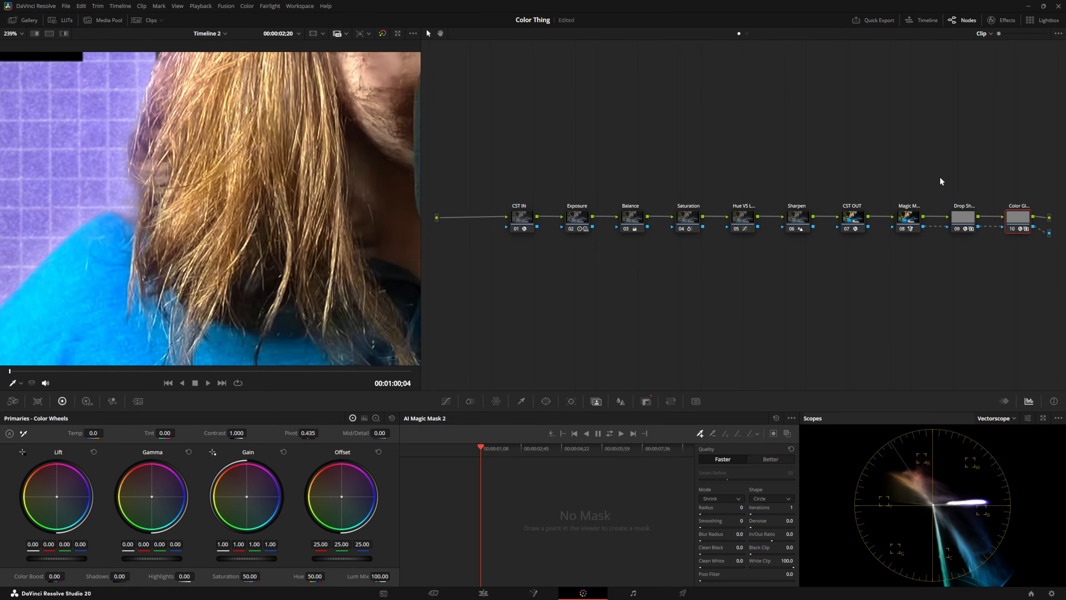
pyautogui.click(909, 225)
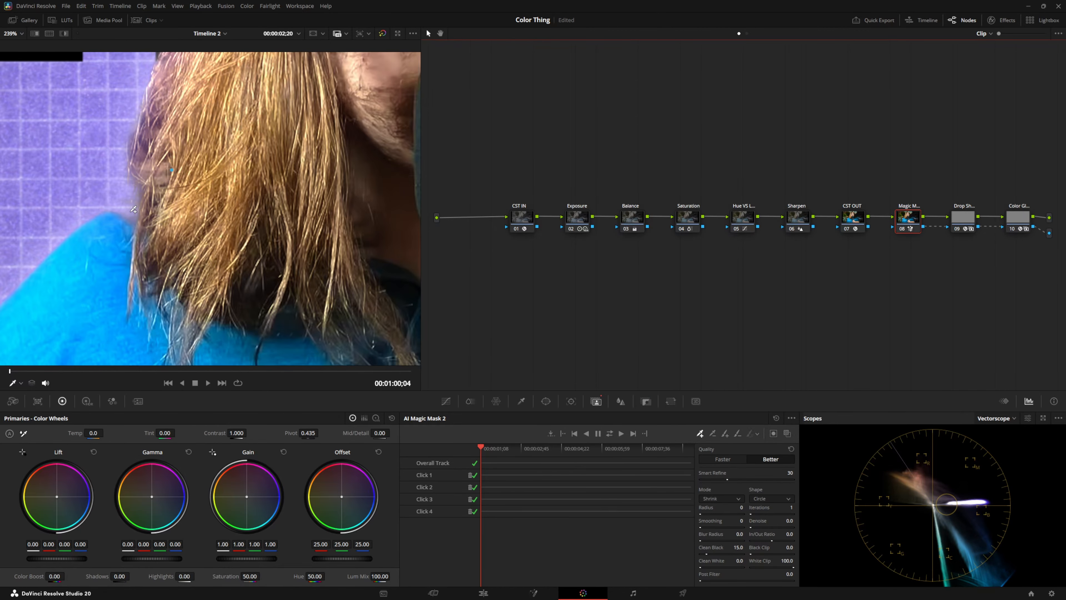
pyautogui.click(609, 434)
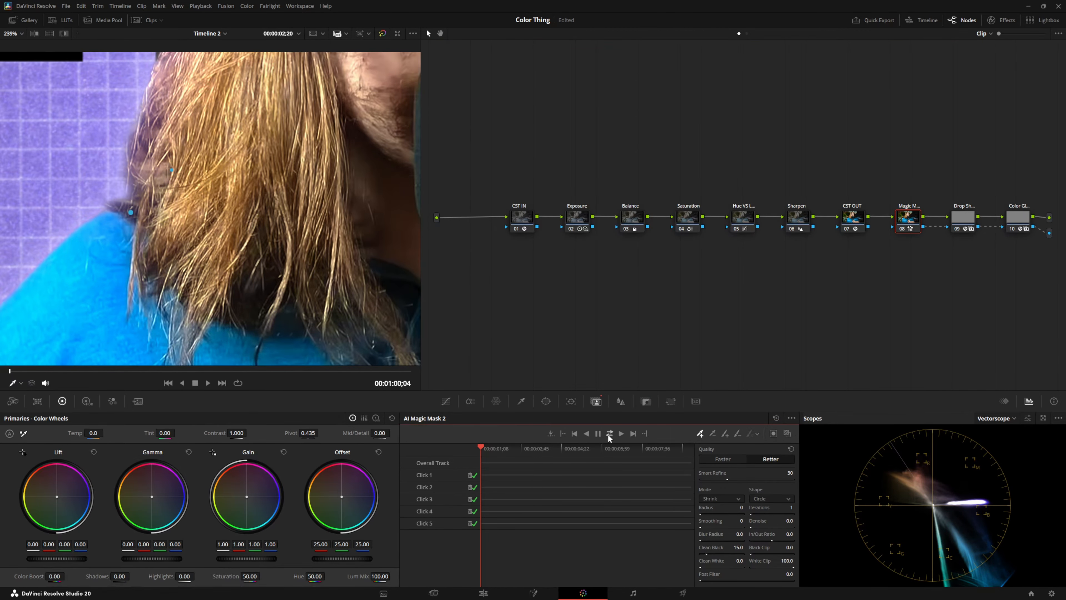
# Examine the full composite on the Edit page and in the Color page viewer.
pyautogui.scroll(-8, 266, 298)
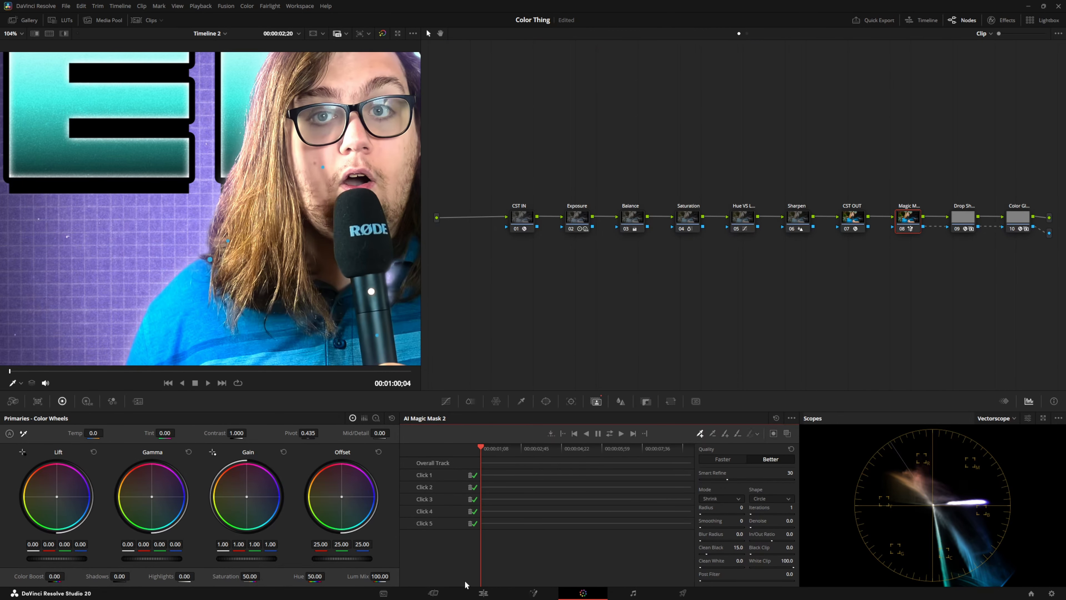
pyautogui.click(473, 592)
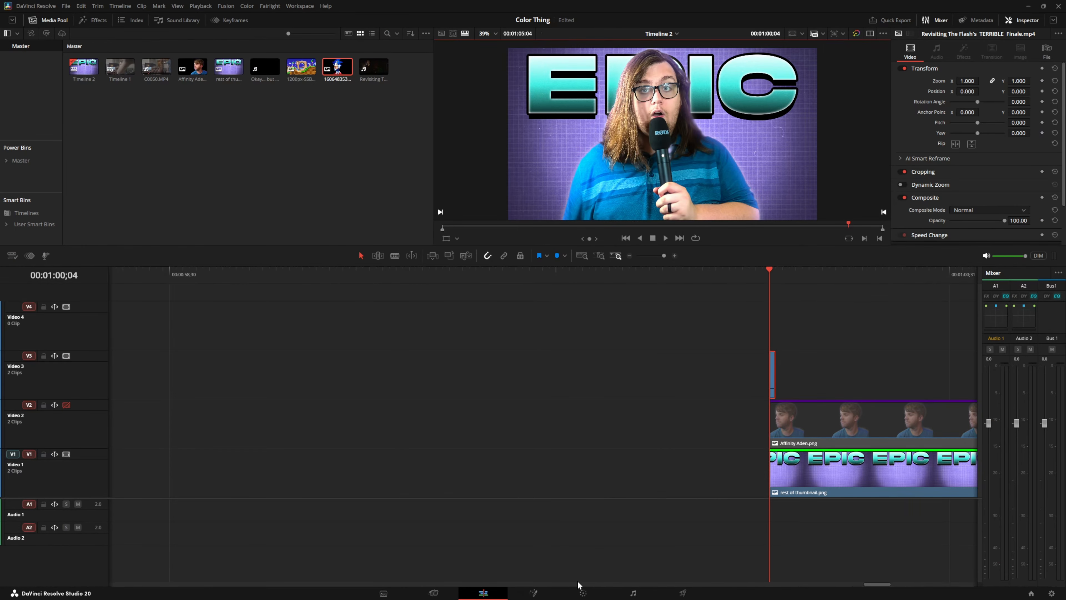
pyautogui.click(582, 592)
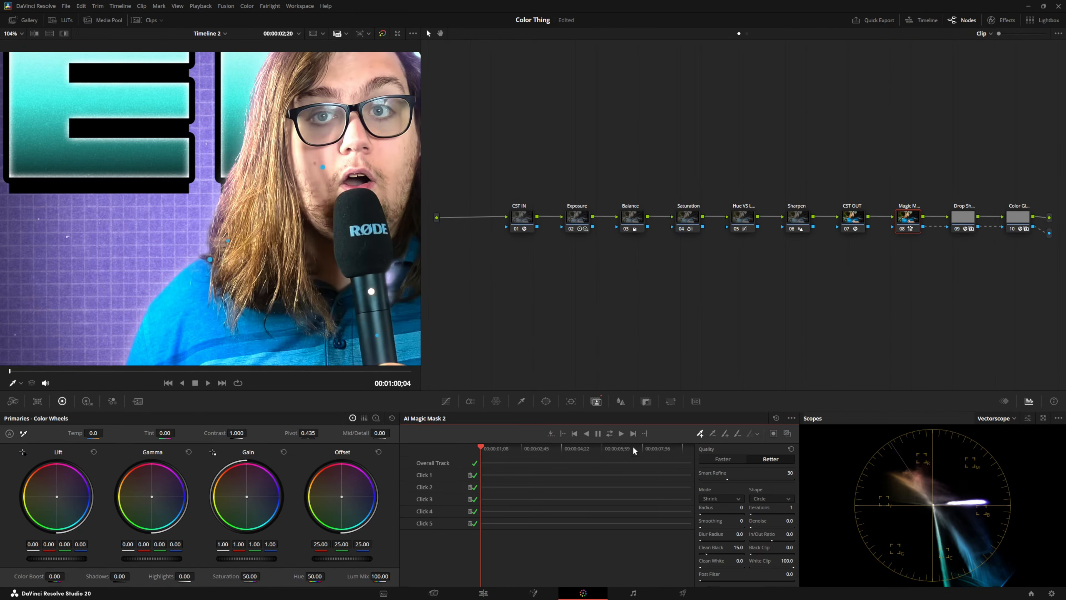
pyautogui.scroll(-3, 184, 238)
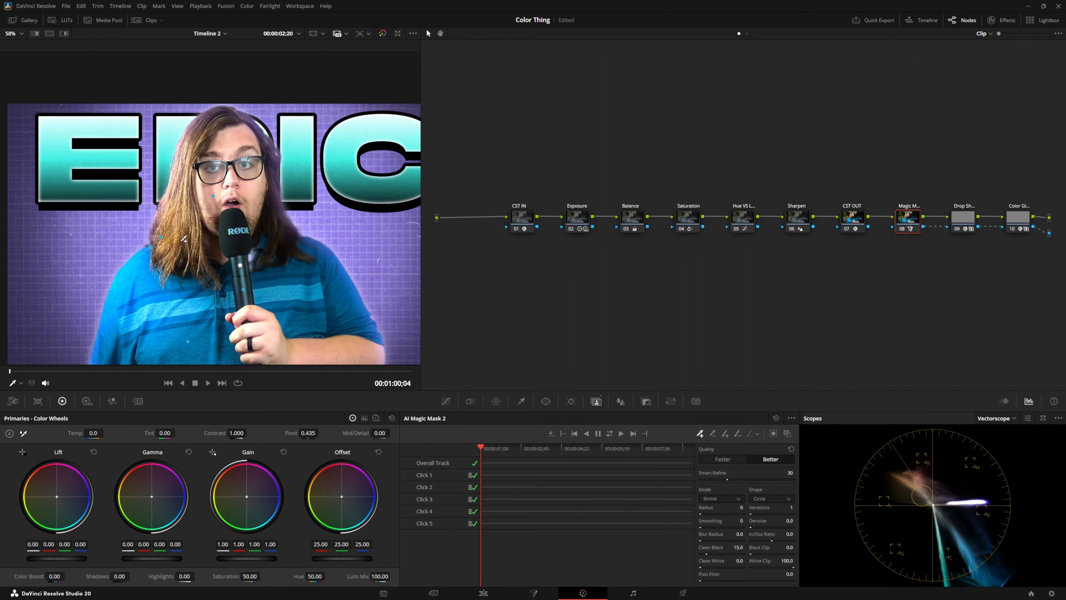
pyautogui.moveTo(186, 238); pyautogui.dragTo(158, 237)
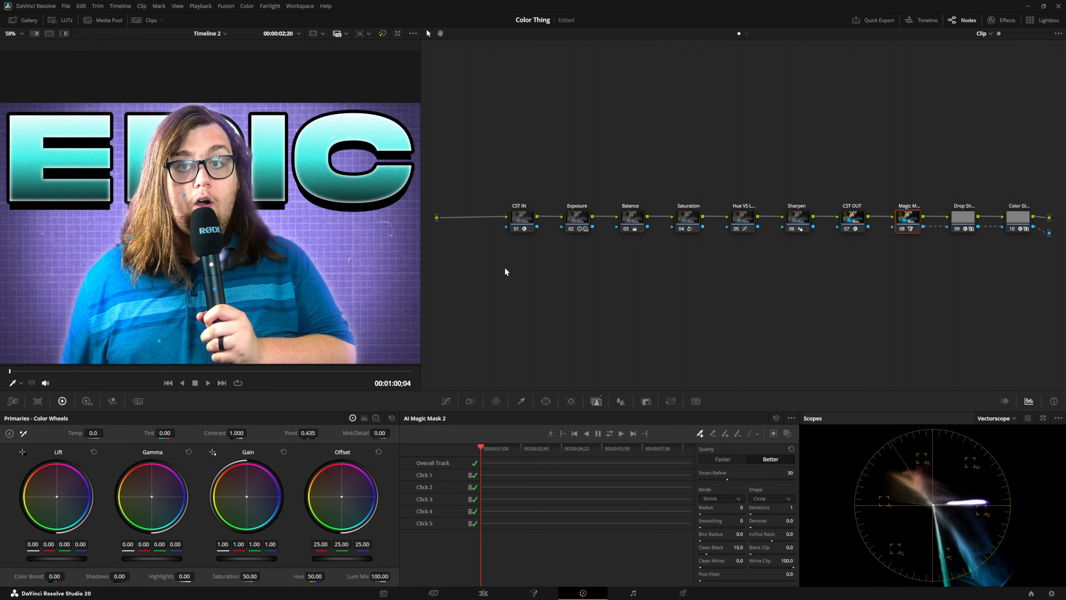
# Examine the Color Space Transform settings on the CST IN and CST OUT nodes.
pyautogui.click(520, 219)
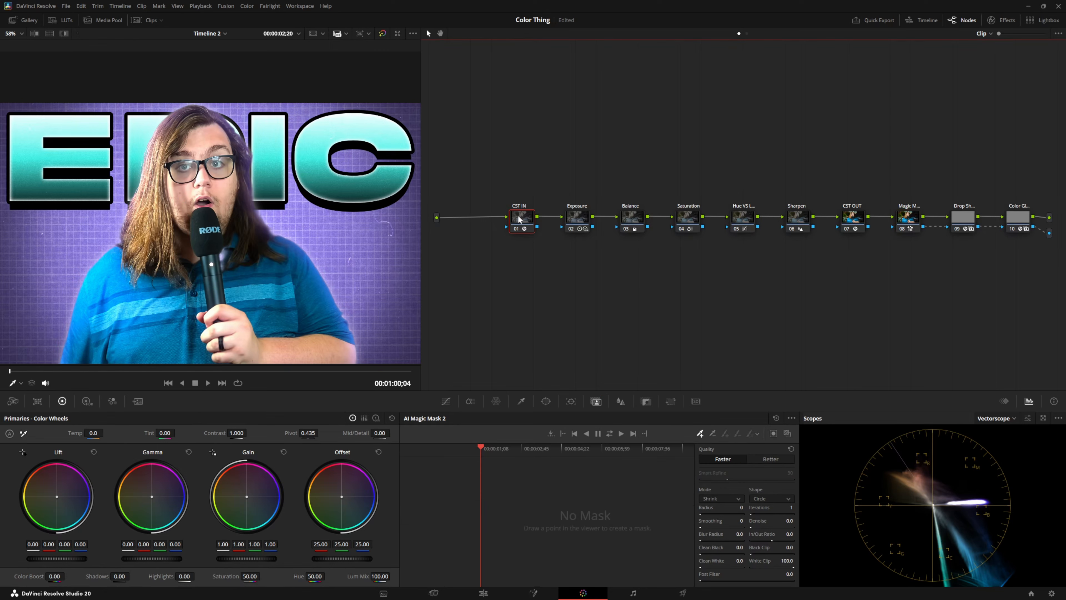
pyautogui.click(1002, 19)
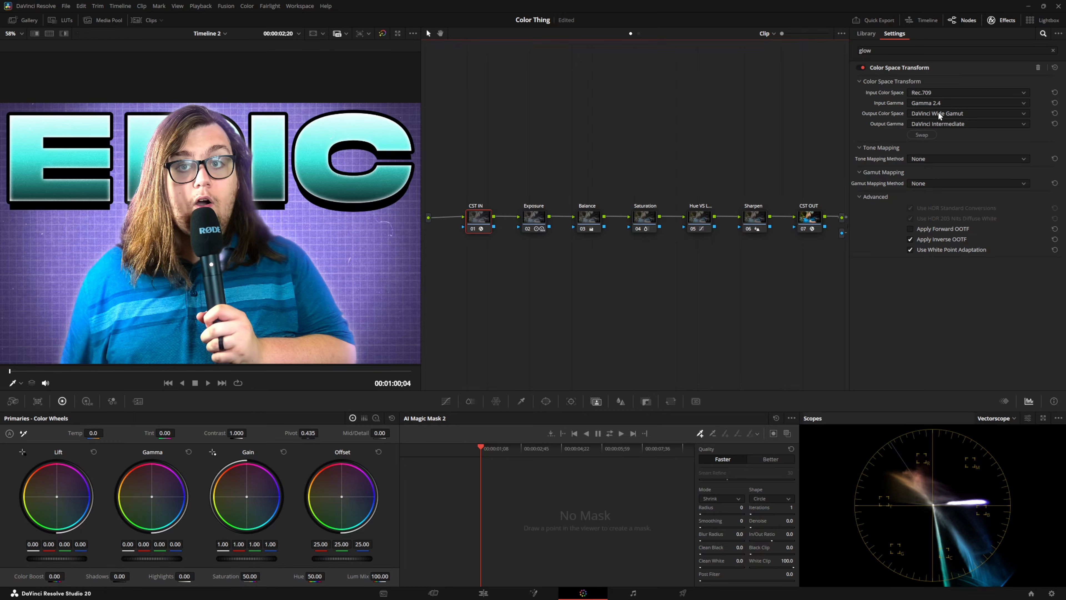
pyautogui.click(812, 217)
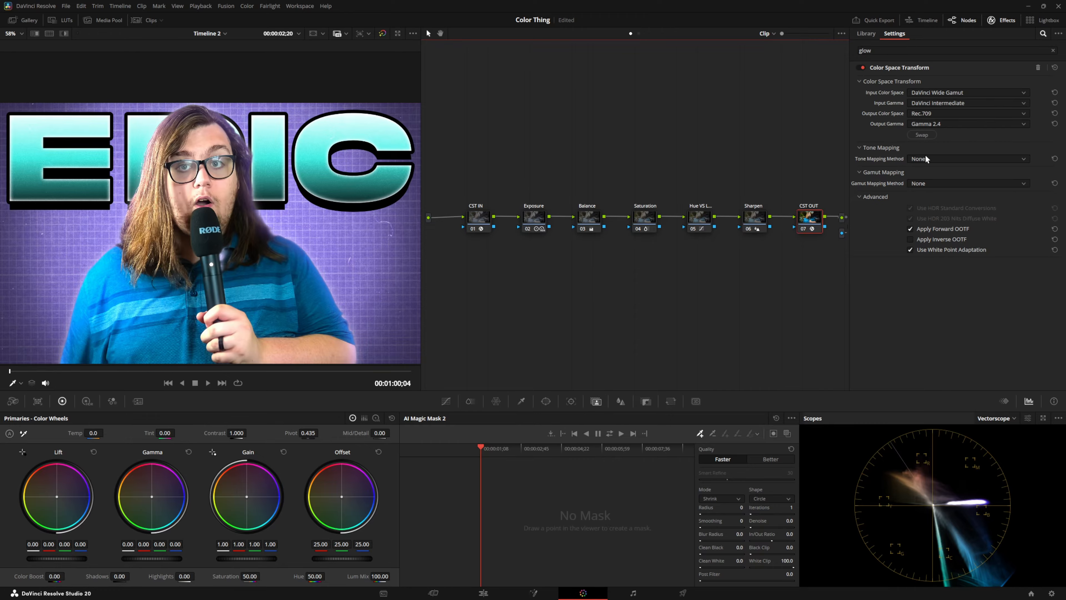
pyautogui.click(481, 227)
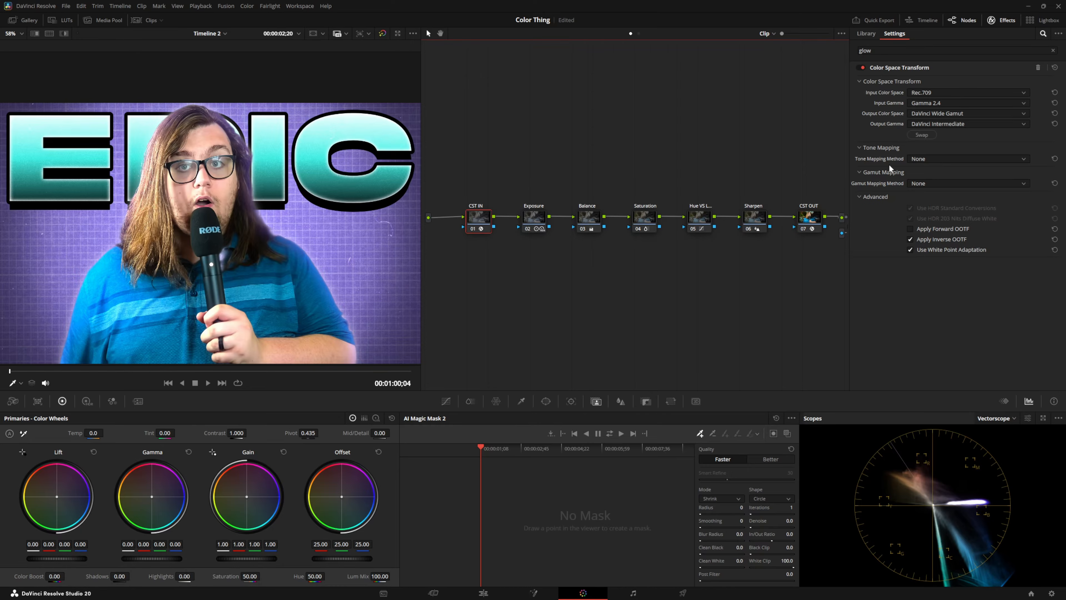
pyautogui.click(1018, 22)
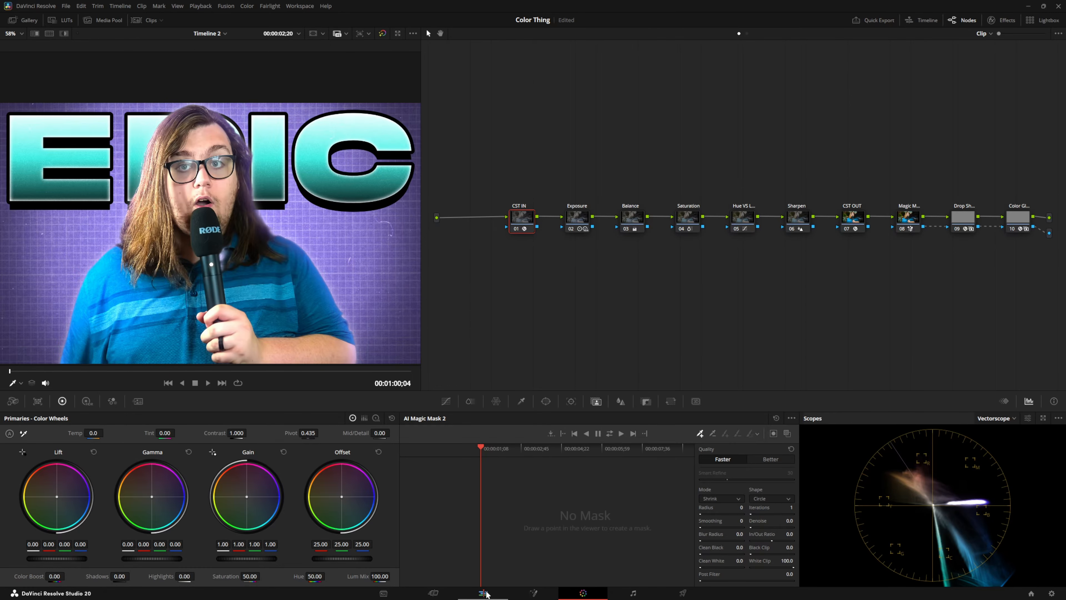
# Switch to the Edit page, enable the Video 2 track and select its portrait image clip.
pyautogui.click(482, 591)
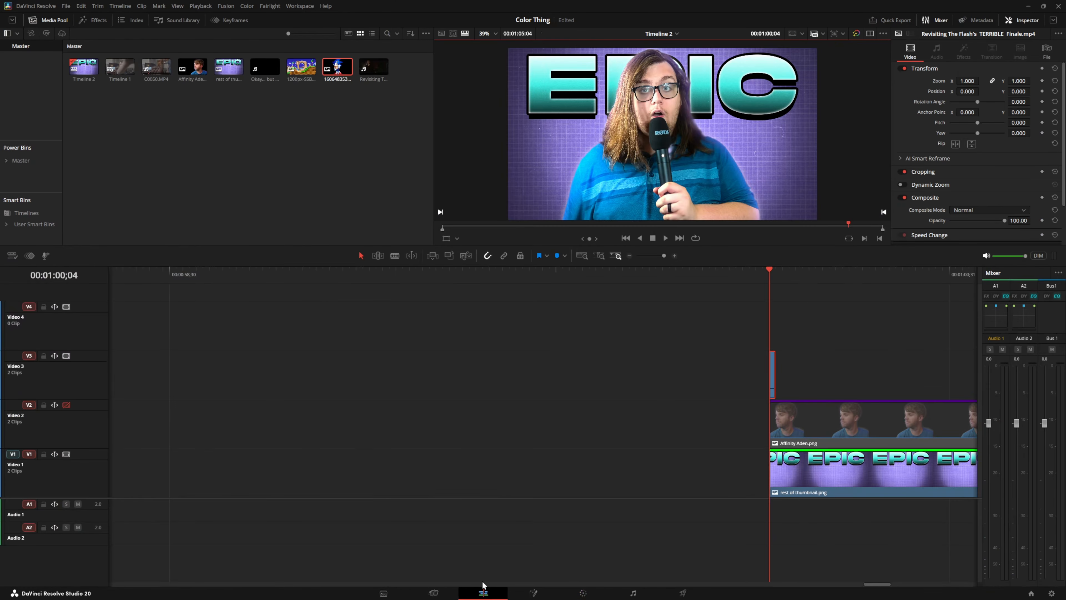
pyautogui.click(66, 405)
pyautogui.click(846, 434)
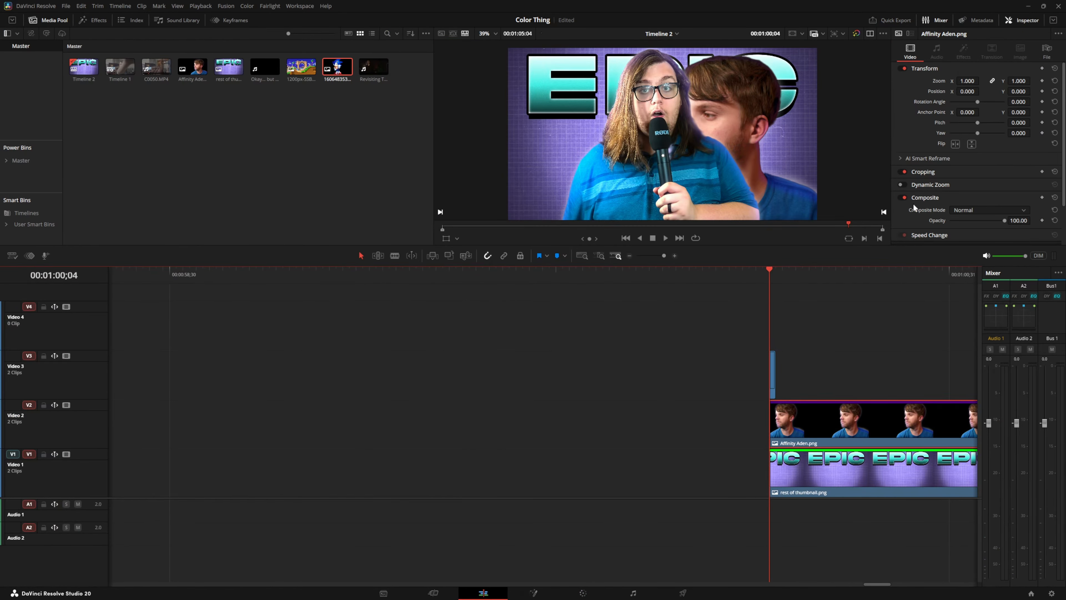